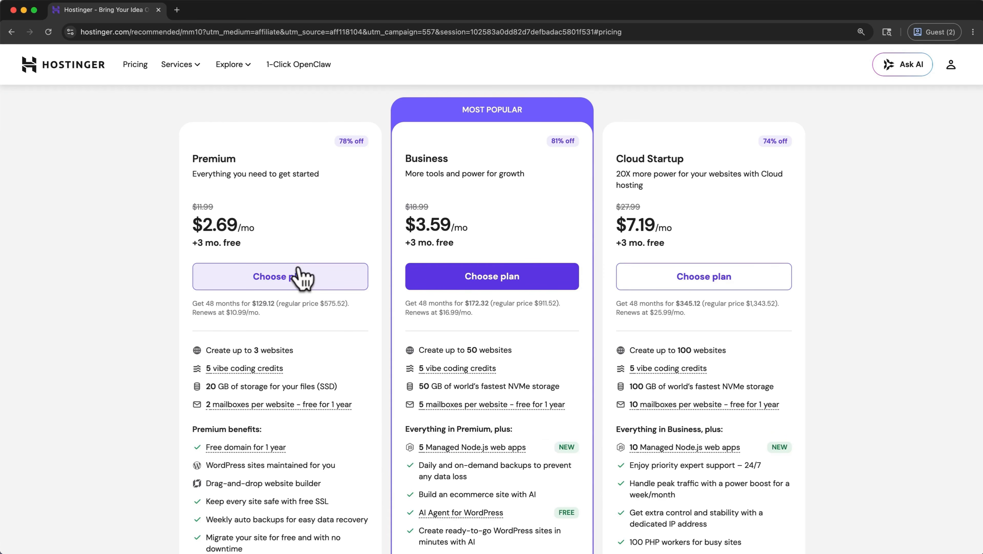
# Add the Business hosting plan to the cart with a 12-month period and review the cart's add-ons.
pyautogui.click(442, 290)
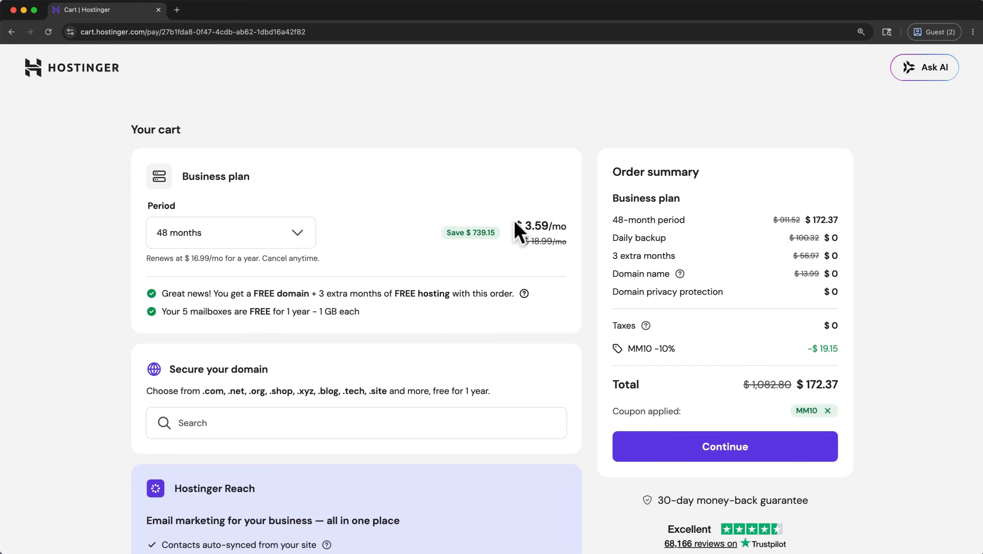
pyautogui.click(299, 237)
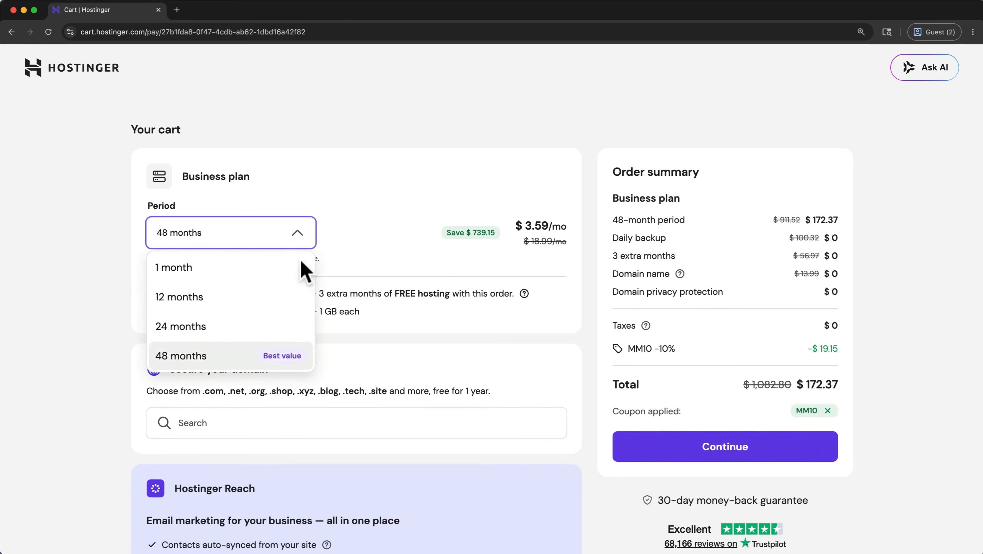
pyautogui.click(278, 302)
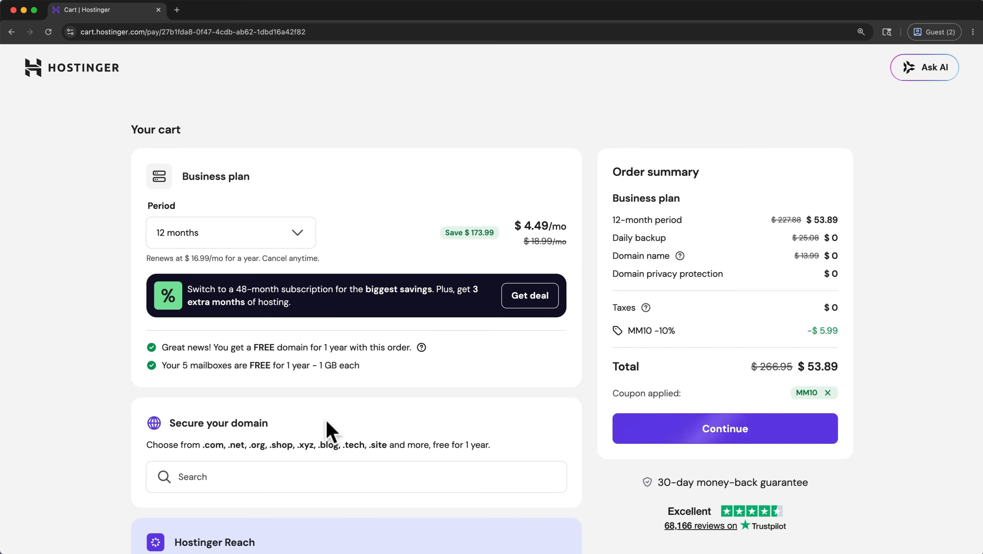
pyautogui.scroll(-5, 329, 431)
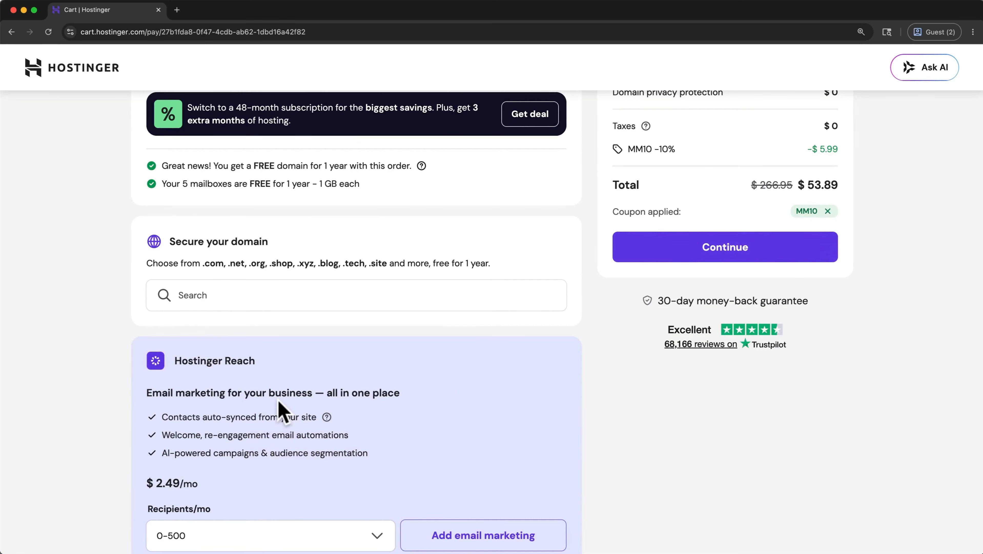
pyautogui.scroll(5, 282, 411)
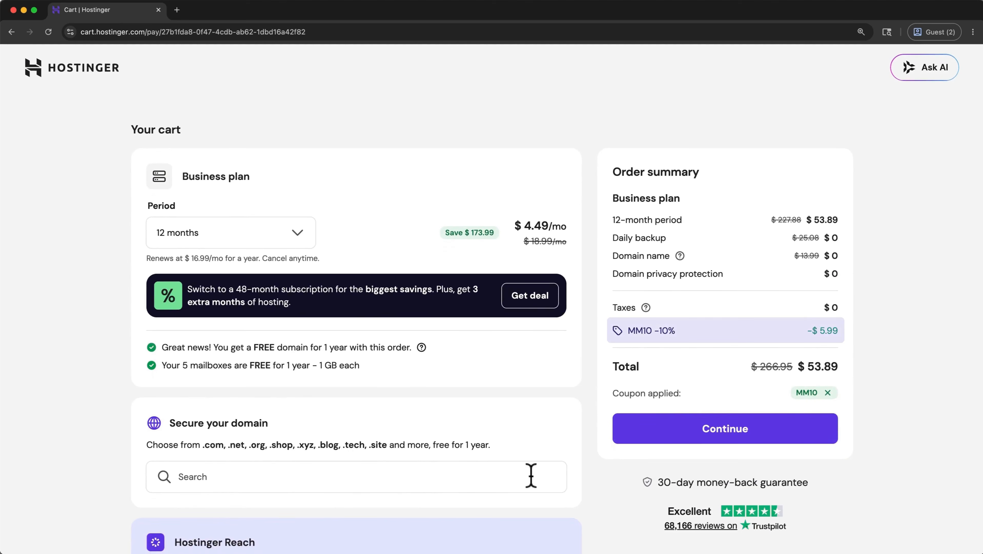
# Continue from the cart to registration and create an account with the email address and account password.
pyautogui.click(646, 438)
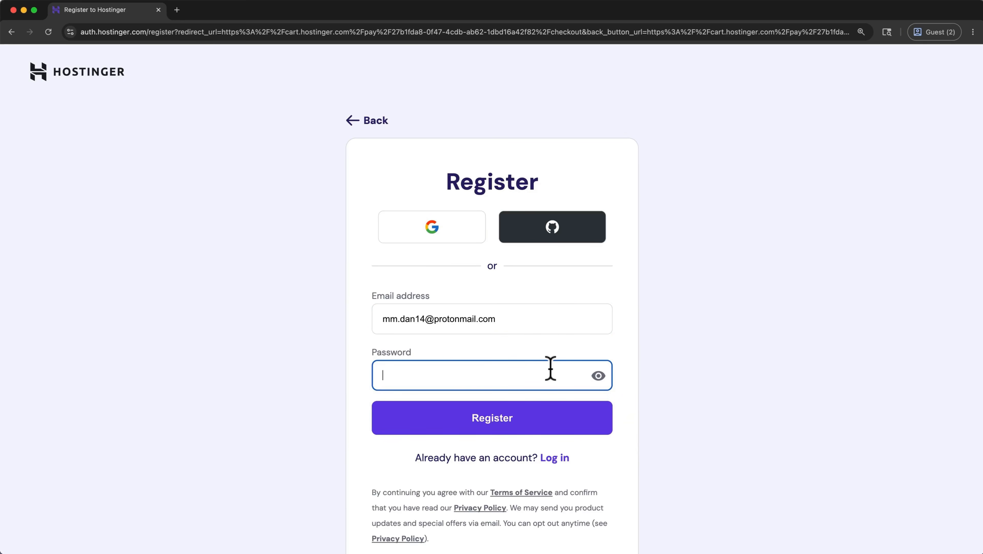
pyautogui.press('super+v')
pyautogui.click(585, 427)
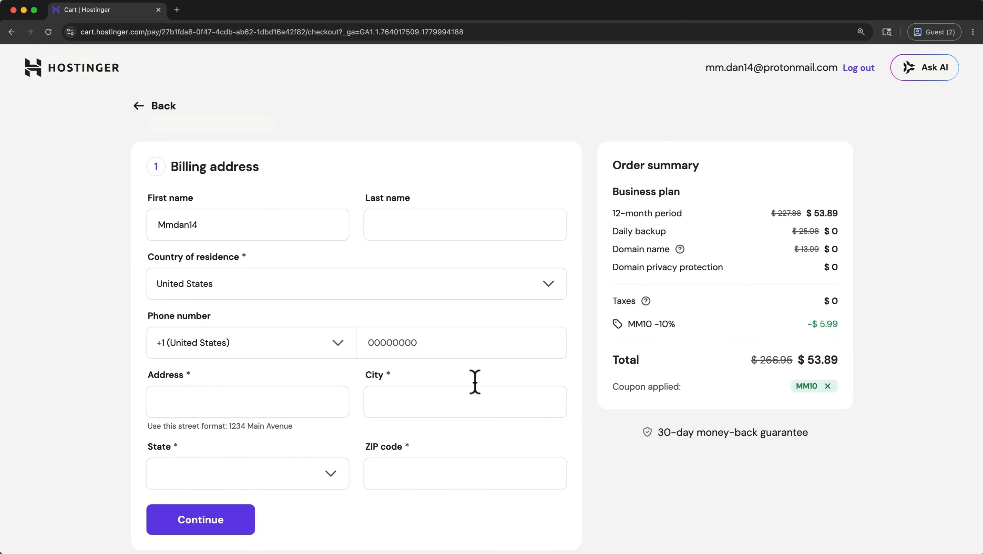
# Fill in the billing address and the card payment details, including the card number and CVC, and submit the payment.
pyautogui.click(343, 233)
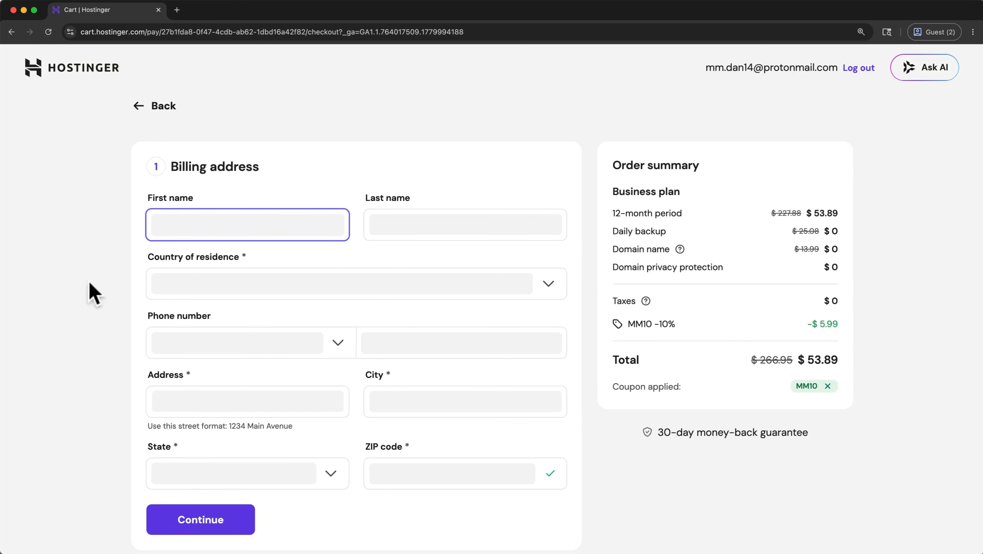
pyautogui.click(176, 523)
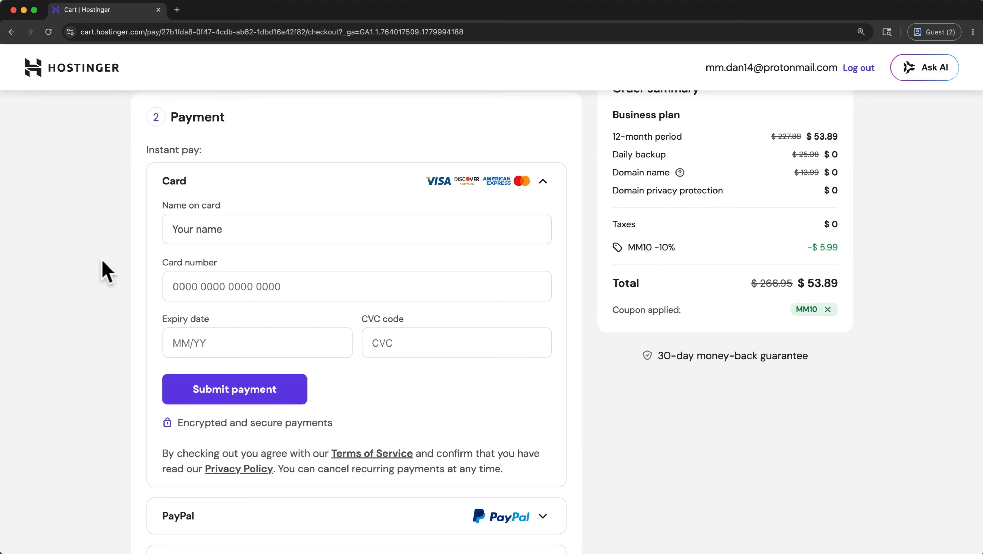
pyautogui.click(209, 224)
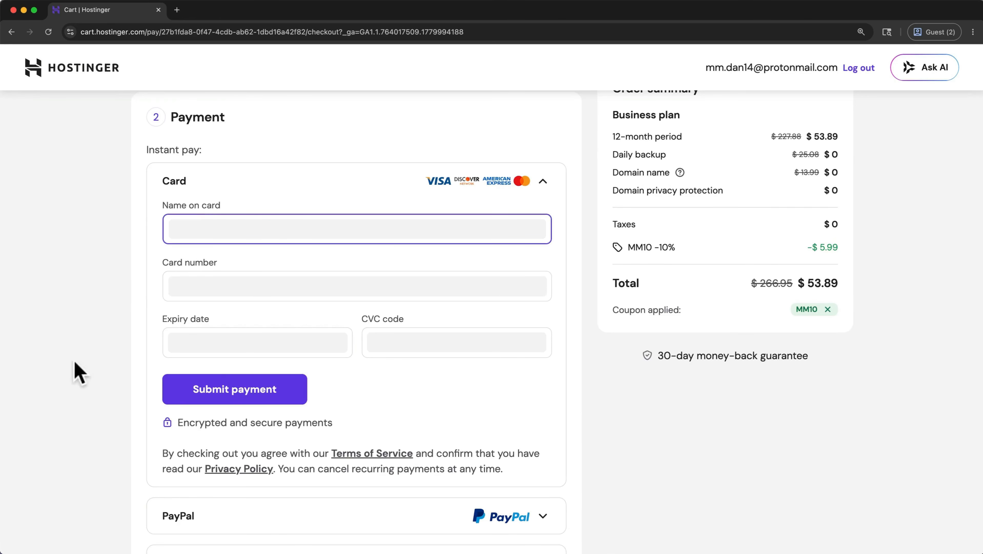
pyautogui.click(163, 384)
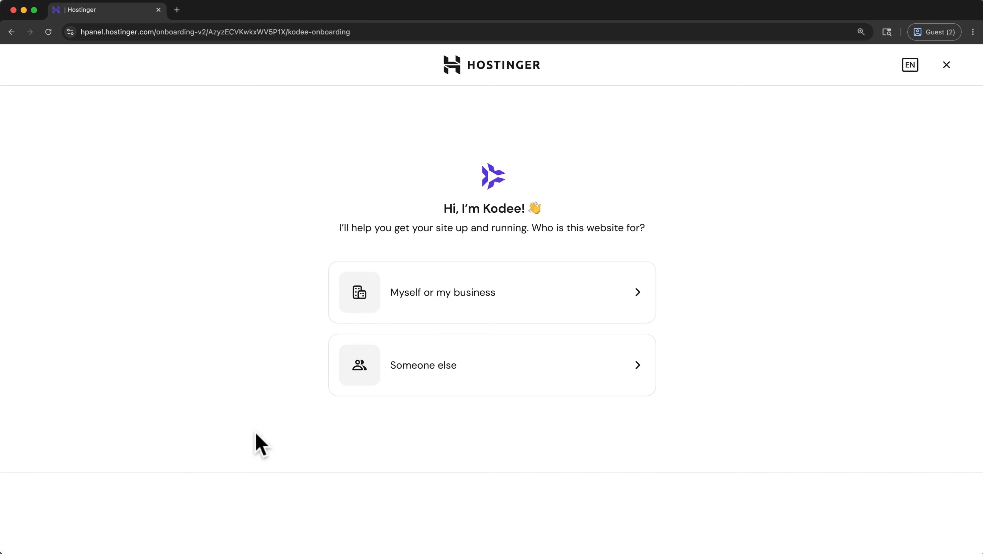
# Leave the Kodee website onboarding without answering who the website is for.
pyautogui.click(474, 69)
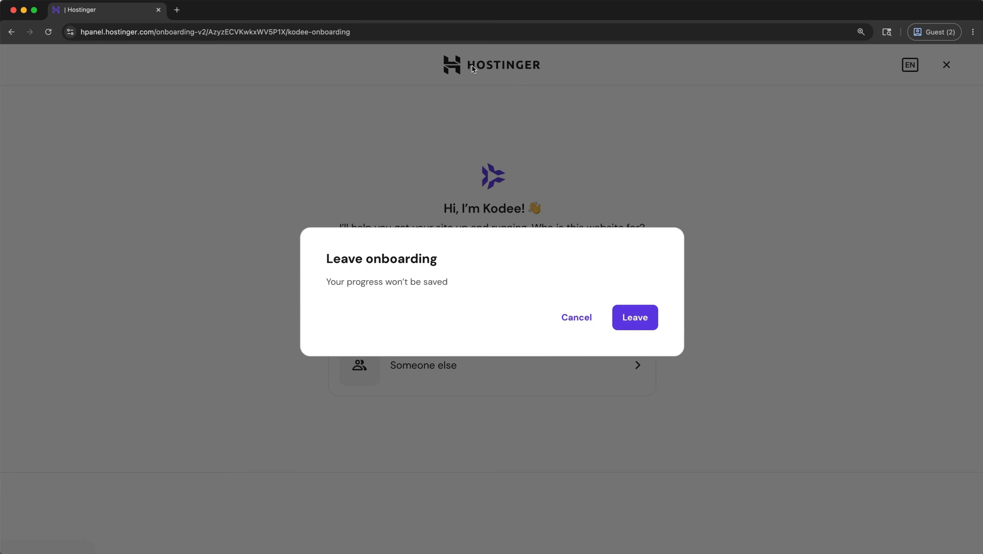
pyautogui.click(656, 315)
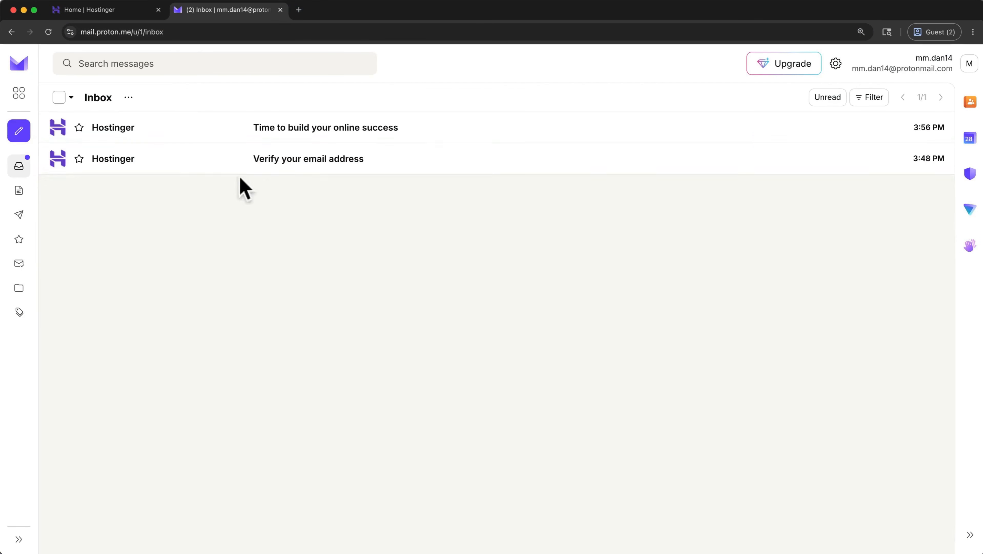
# Switch to Proton Mail, confirm the account email from Hostinger's "Verify your email address" message, and close the extra browser tabs.
pyautogui.click(312, 166)
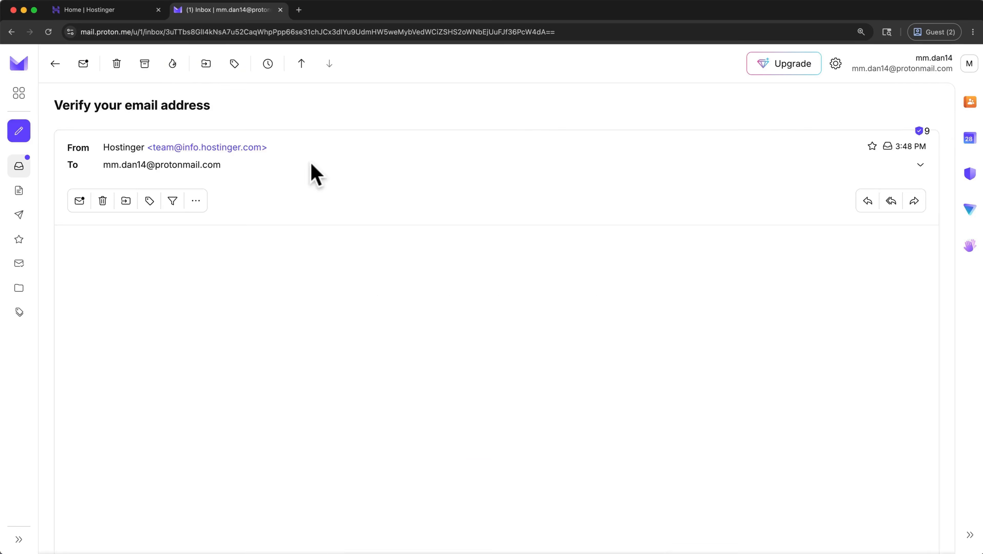
pyautogui.scroll(-5, 312, 166)
pyautogui.scroll(-4, 312, 170)
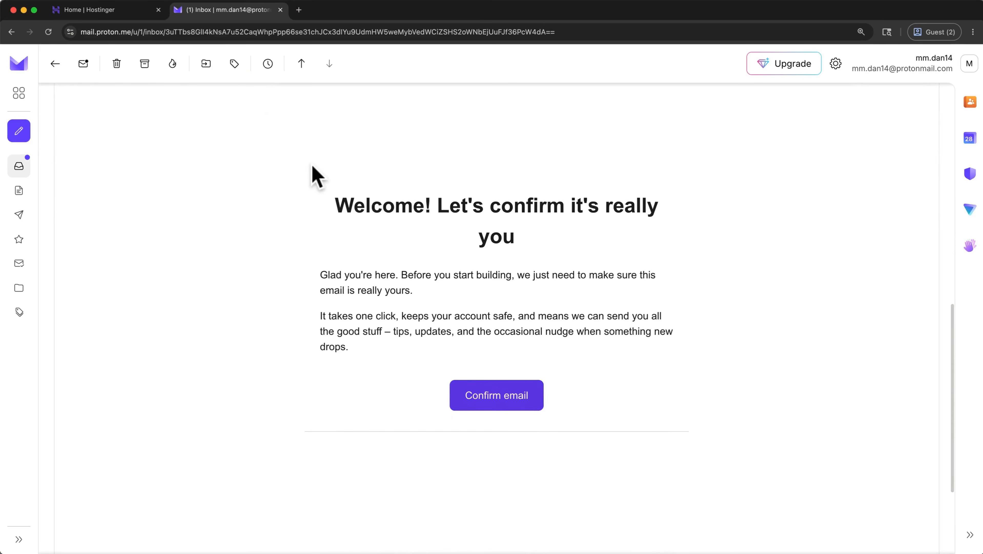
pyautogui.click(457, 392)
pyautogui.click(636, 430)
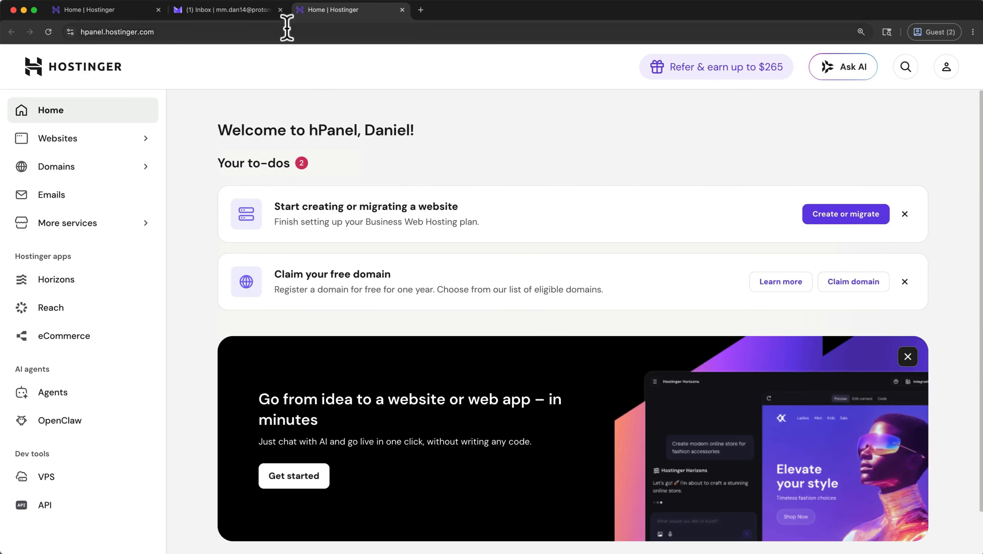
pyautogui.click(280, 9)
pyautogui.click(158, 10)
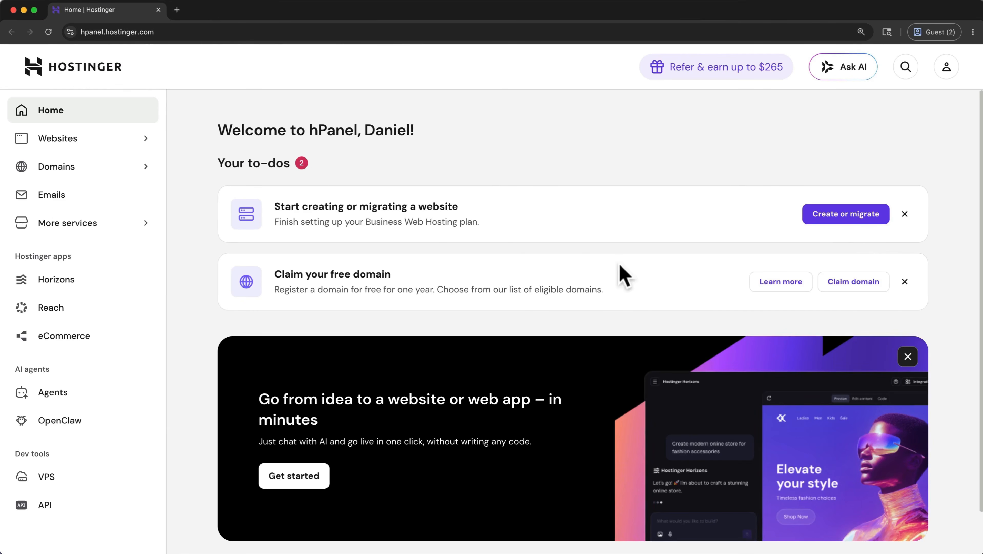
# Start claiming the free domain and check the availability of meticsexplore with the .com extension.
pyautogui.click(846, 294)
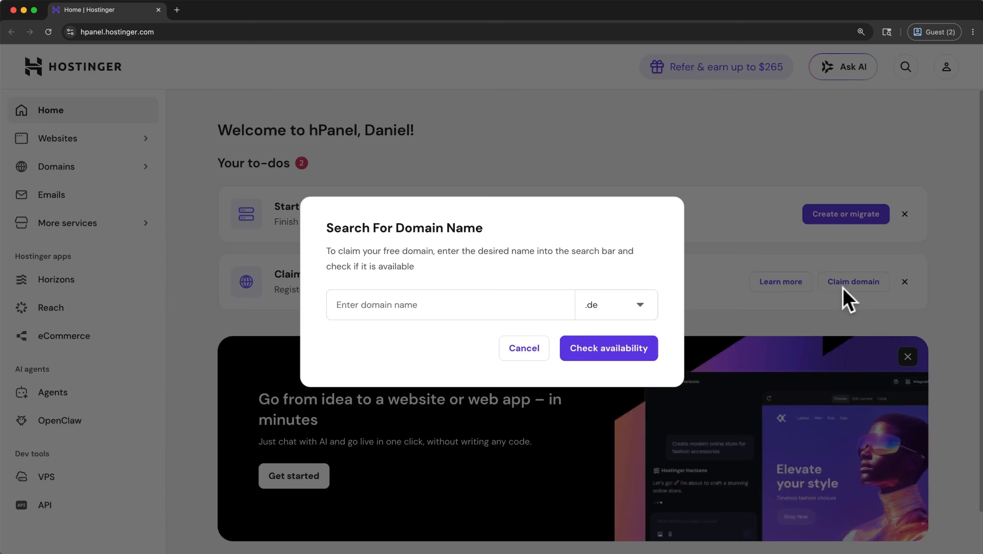
pyautogui.click(556, 302)
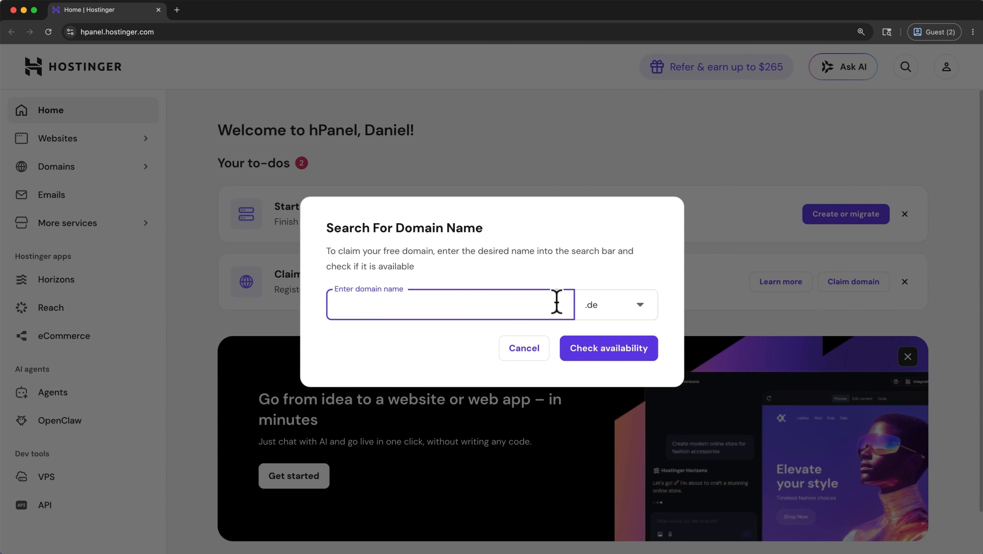
pyautogui.click(639, 309)
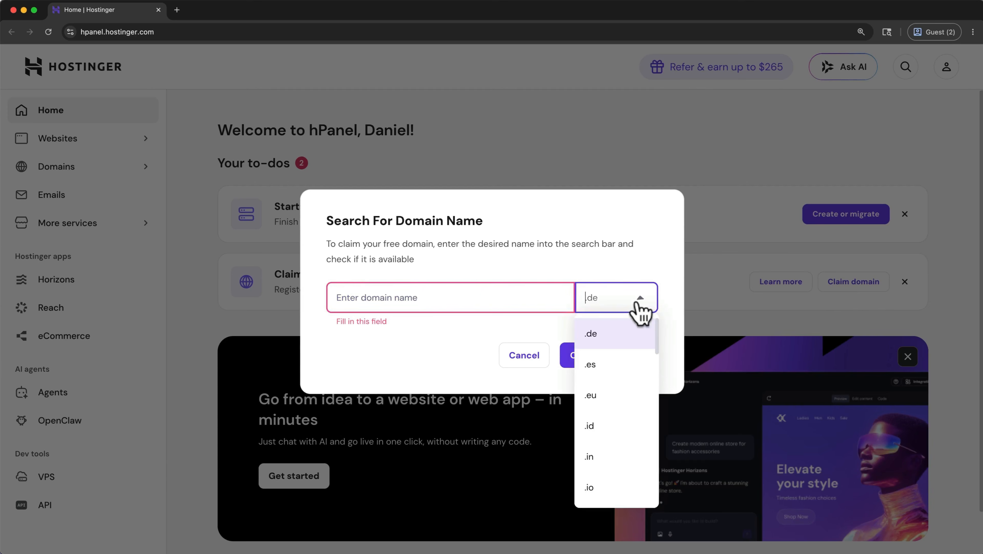
pyautogui.scroll(-3, 612, 423)
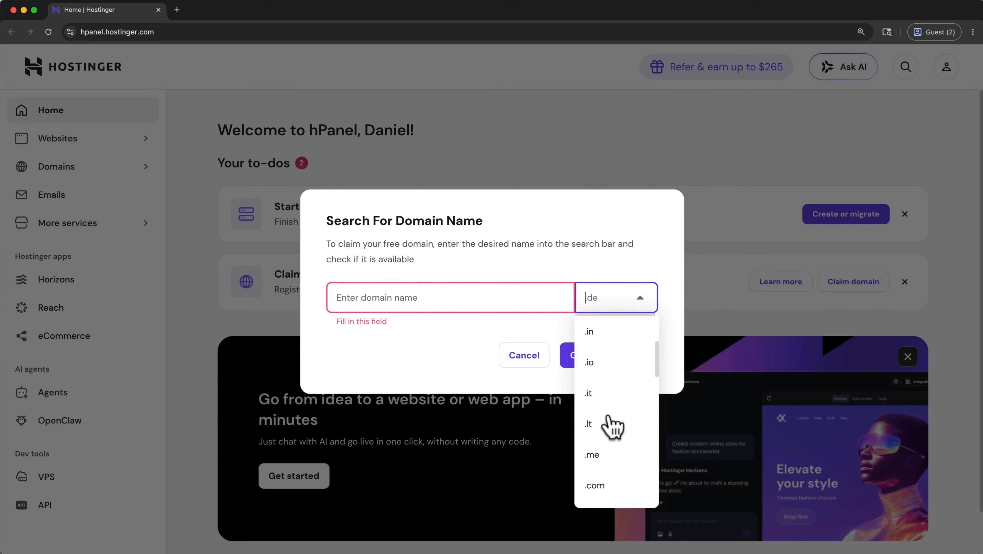
pyautogui.click(605, 486)
pyautogui.click(507, 297)
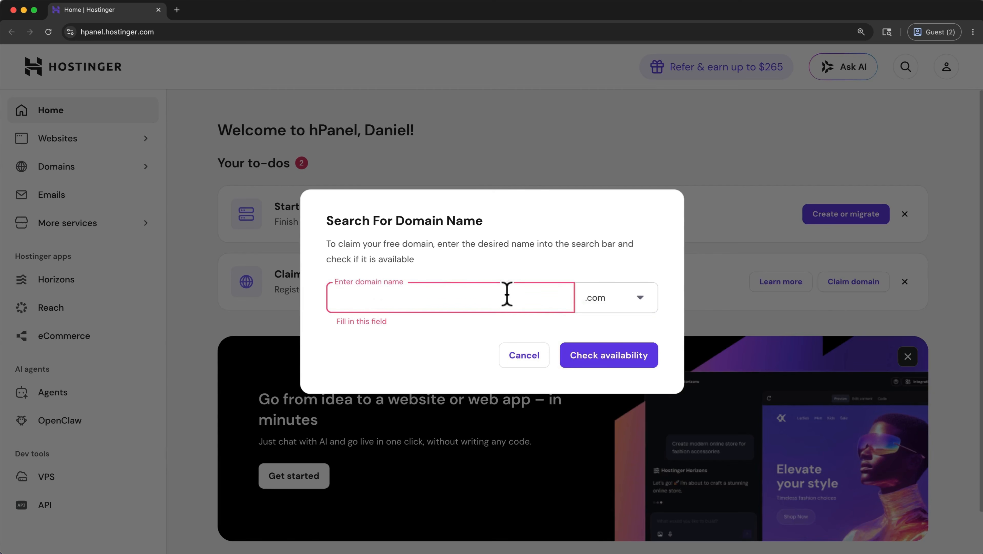
pyautogui.write('meticsexplore')
pyautogui.click(590, 350)
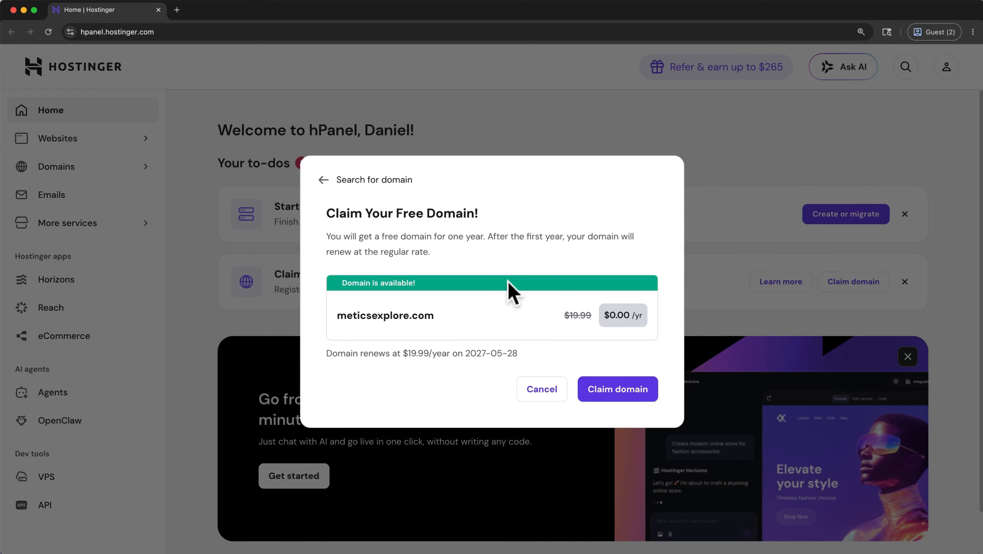
# Claim meticsexplore.com as the free domain, continue through its registration and skip the extra hosting plan offer.
pyautogui.click(590, 390)
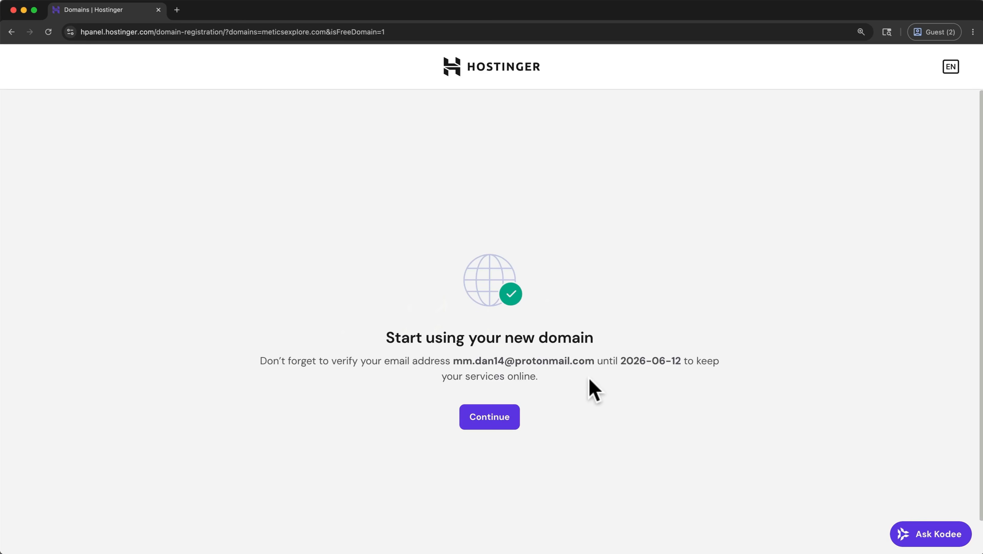
pyautogui.click(509, 421)
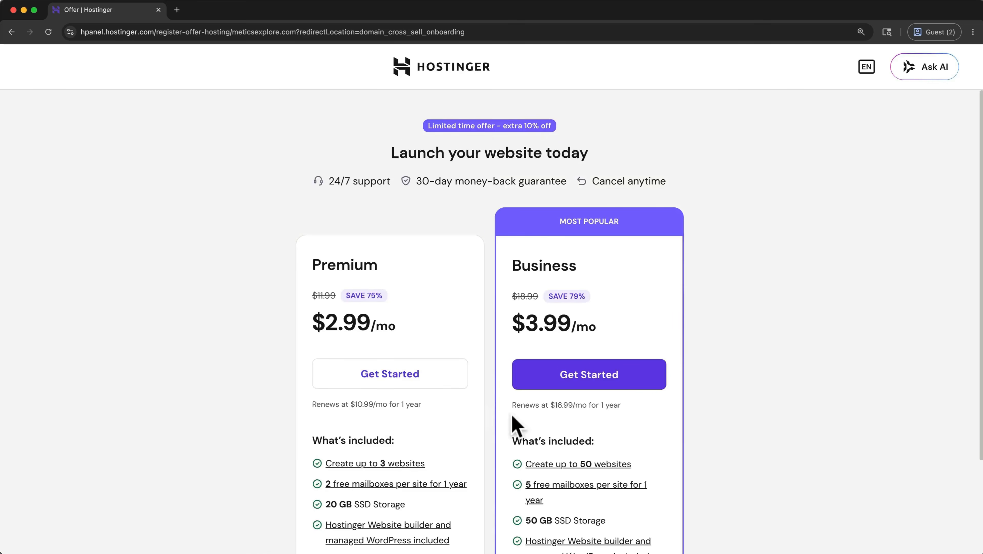
pyautogui.scroll(-3, 516, 424)
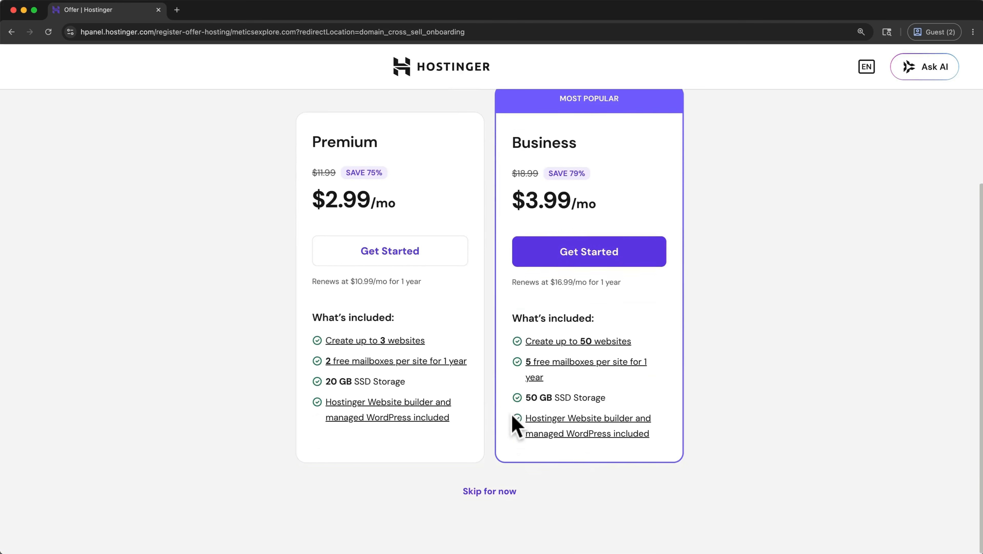
pyautogui.click(497, 501)
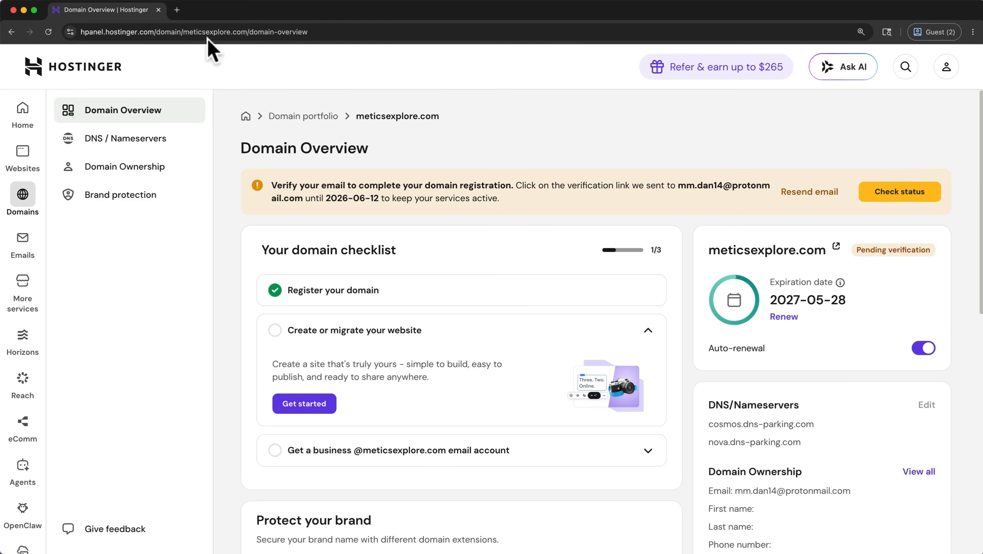
# Switch to Proton Mail, verify the domain contact email from "Verify your email address to use your domain", and close the extra tabs.
pyautogui.click(177, 9)
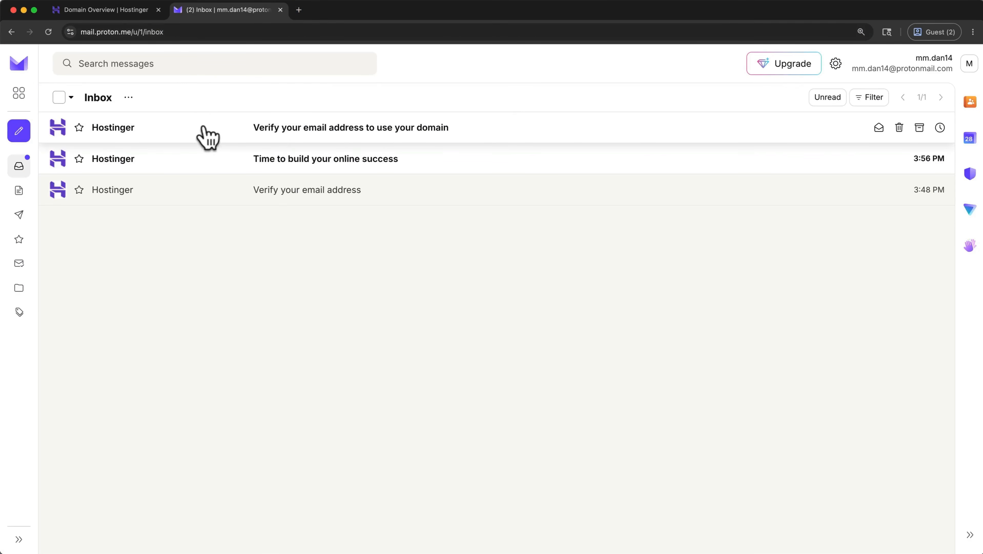
pyautogui.click(347, 135)
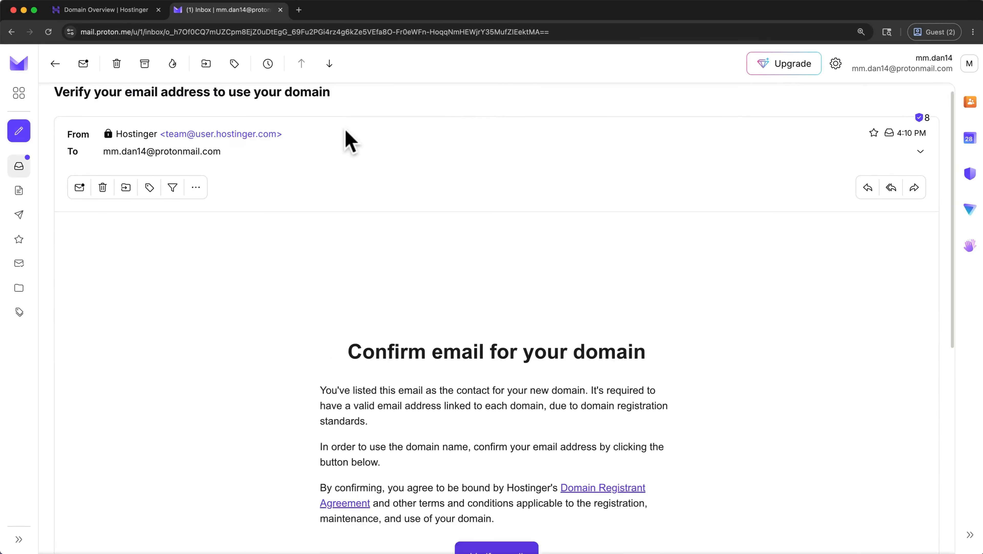
pyautogui.scroll(-6, 347, 138)
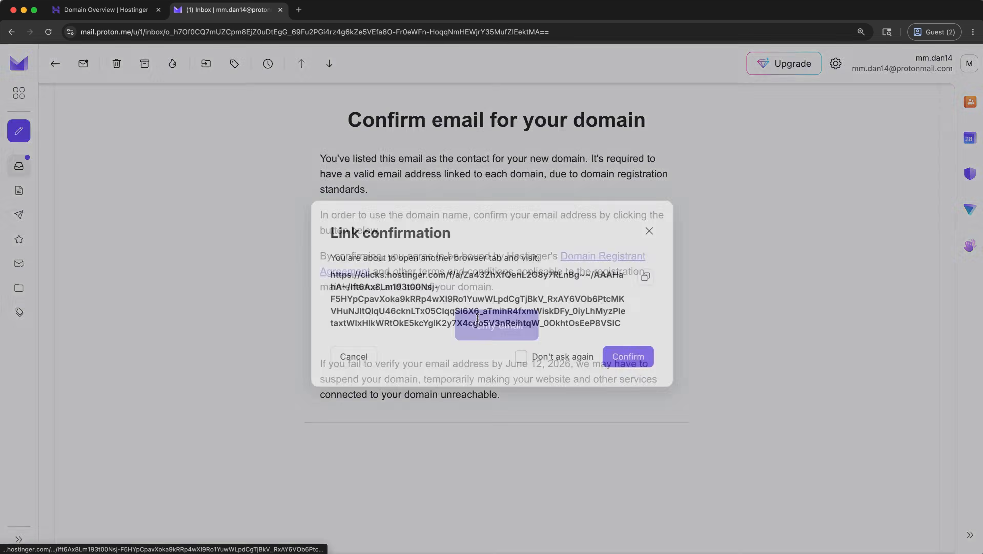
pyautogui.click(480, 325)
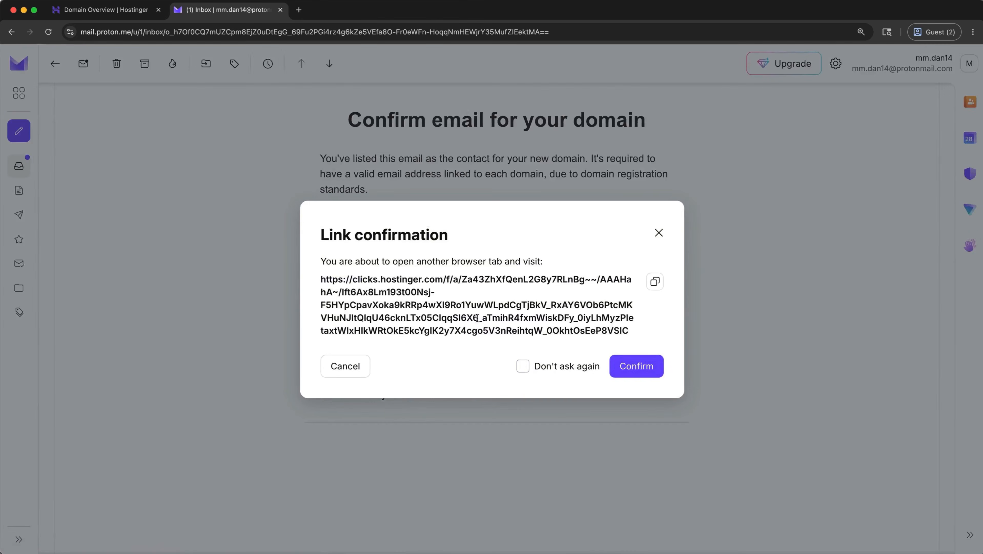
pyautogui.click(622, 368)
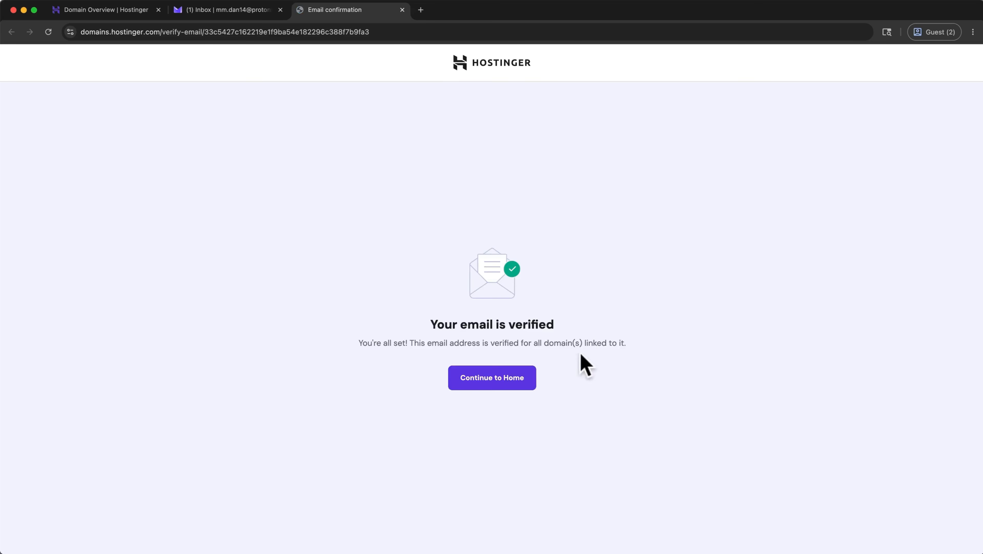
pyautogui.click(402, 10)
pyautogui.click(281, 10)
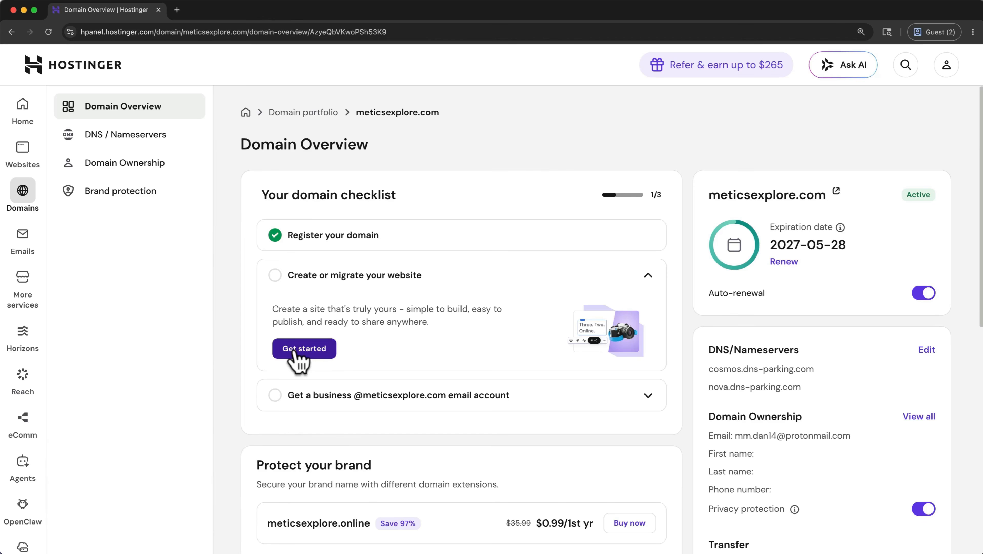
# Open the overview of all websites in the hosting account.
pyautogui.moveTo(22, 165)
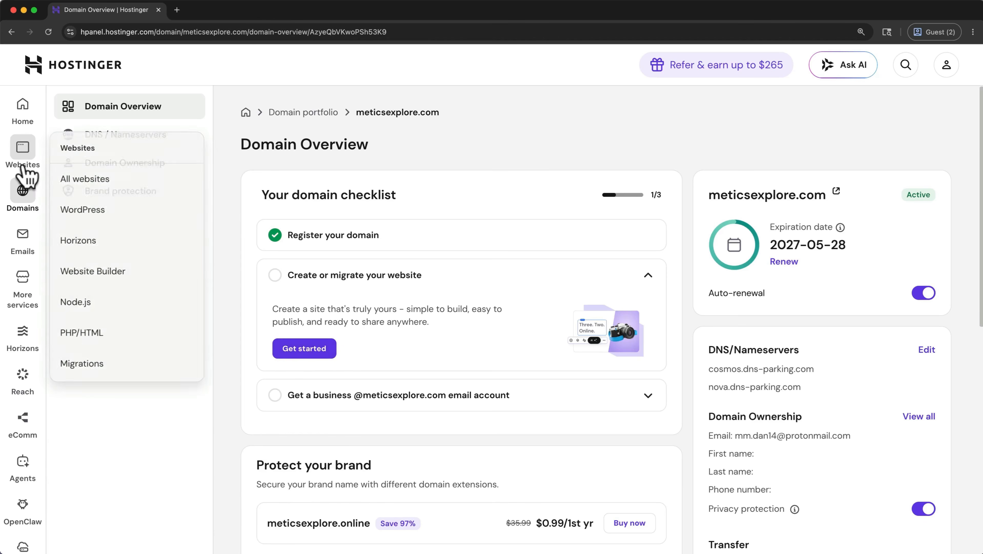
pyautogui.click(73, 181)
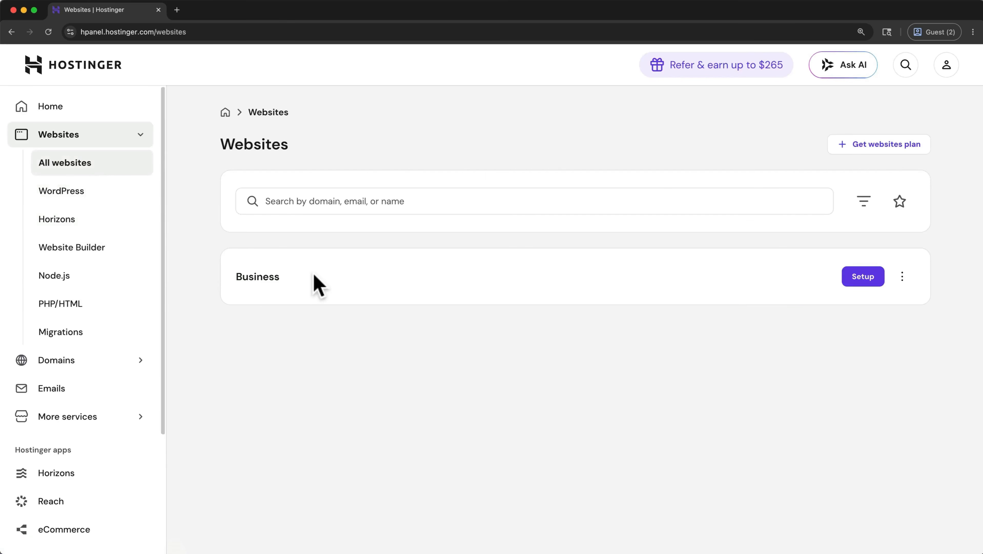
# Start the Business plan's setup for myself or my business, choose to create a new site and skip personalization.
pyautogui.click(848, 276)
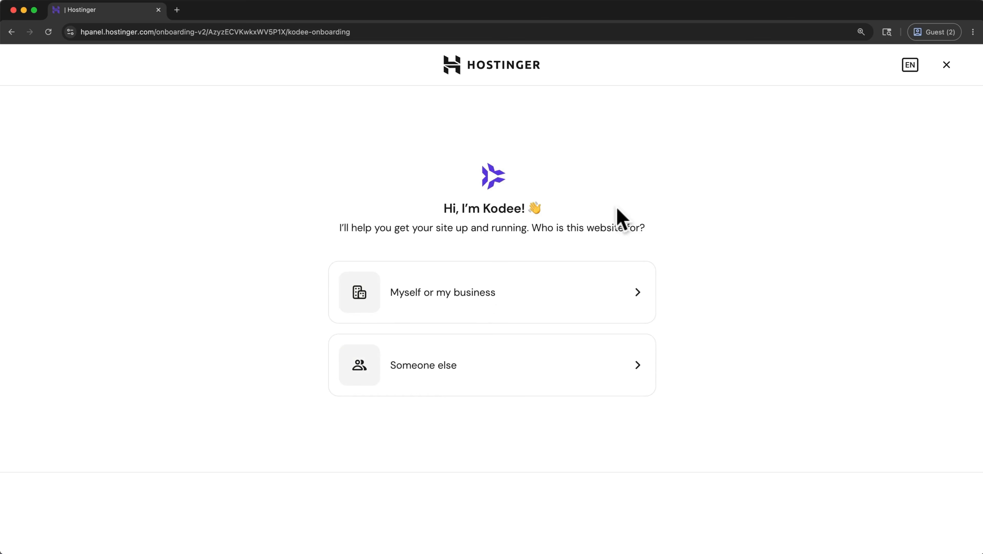
pyautogui.click(567, 291)
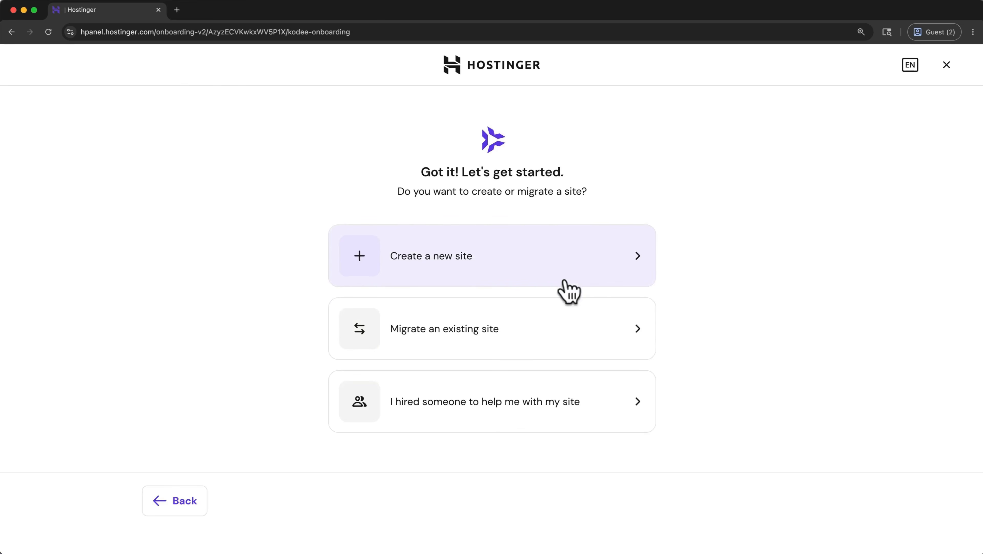
pyautogui.click(585, 273)
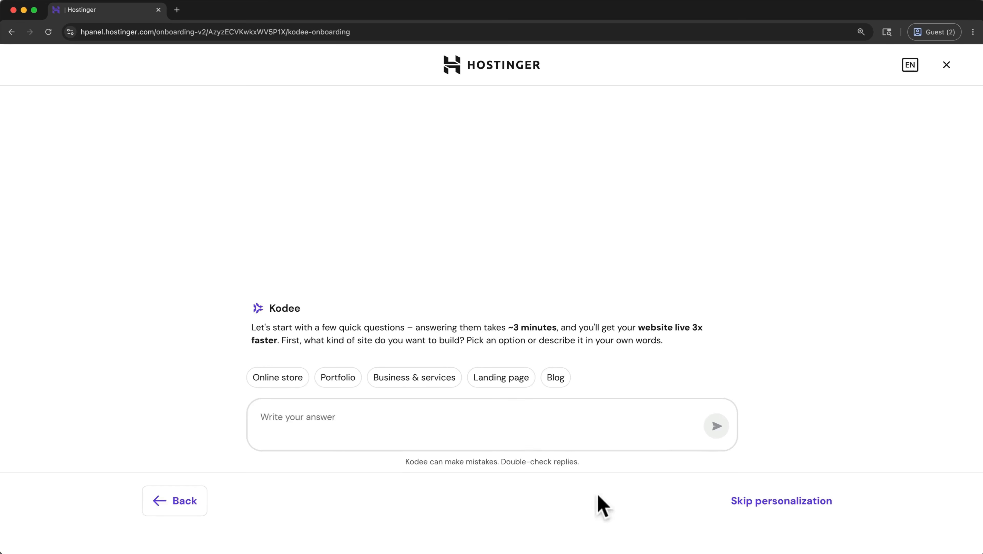
pyautogui.click(756, 502)
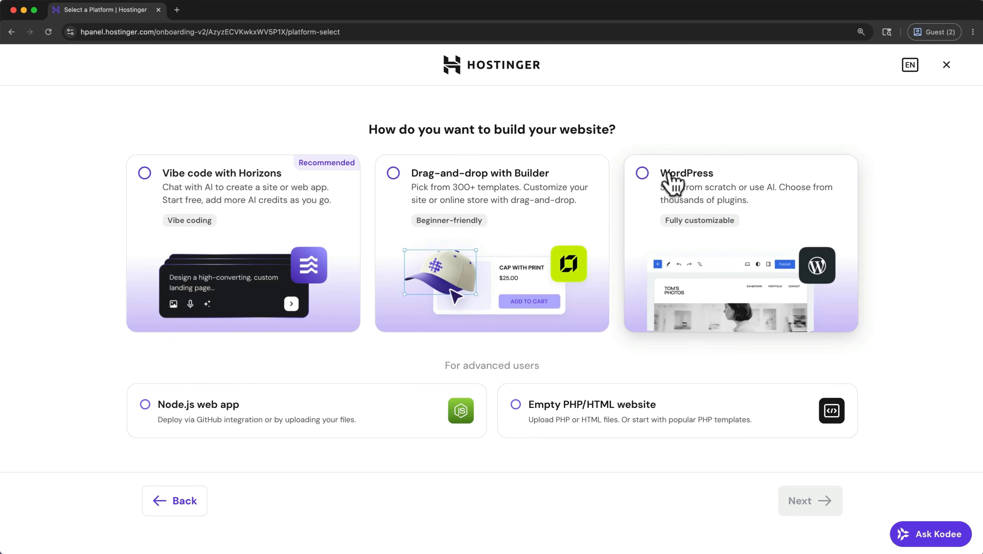
# Choose WordPress as the way to build the website and assign it the owned domain meticsexplore.com.
pyautogui.click(659, 172)
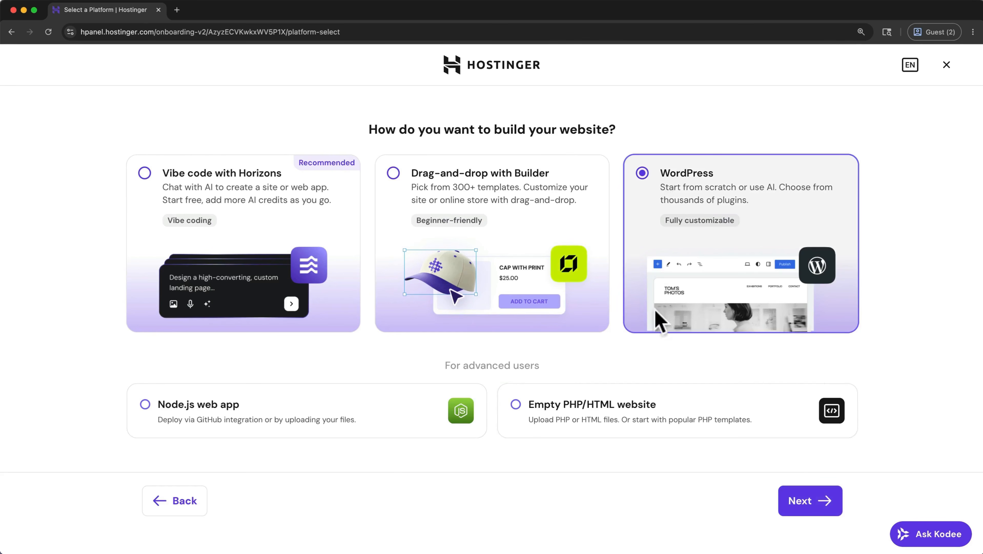
pyautogui.click(793, 498)
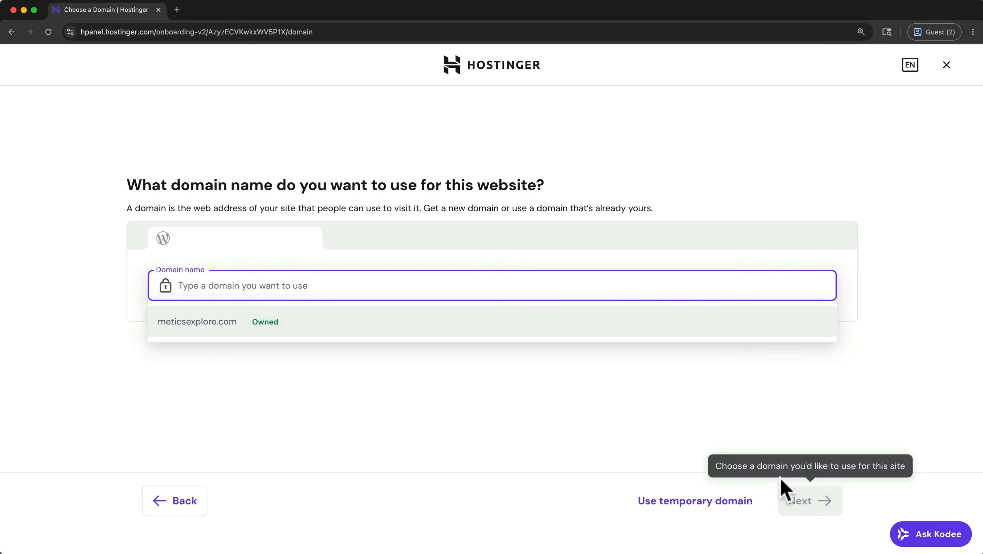
pyautogui.click(709, 331)
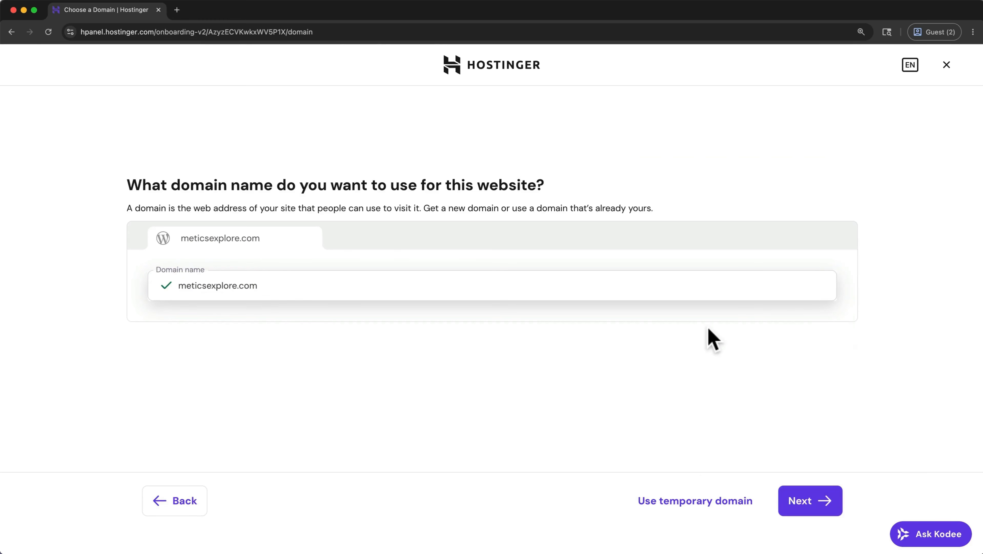
pyautogui.click(815, 503)
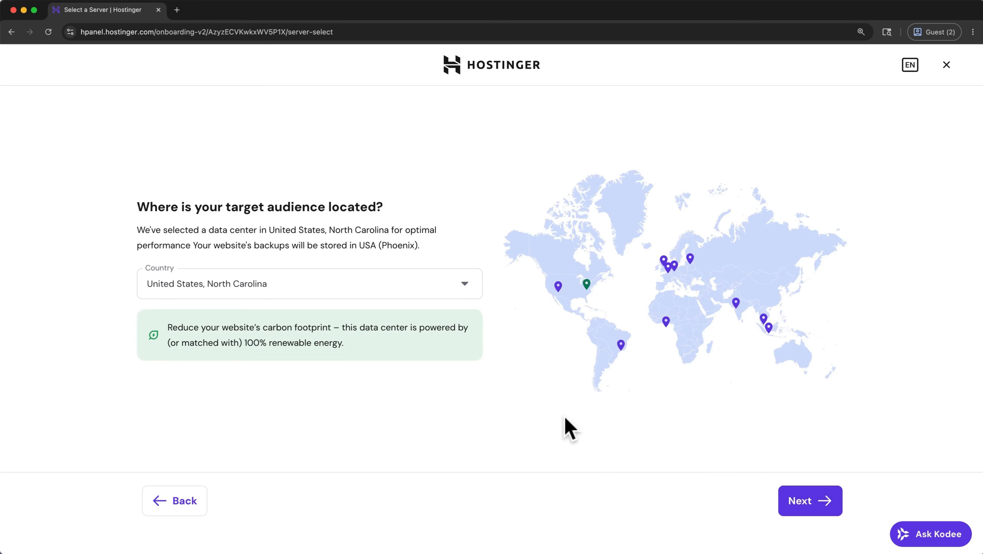
# Select United States, North Carolina as the target audience's data center location and continue.
pyautogui.click(465, 289)
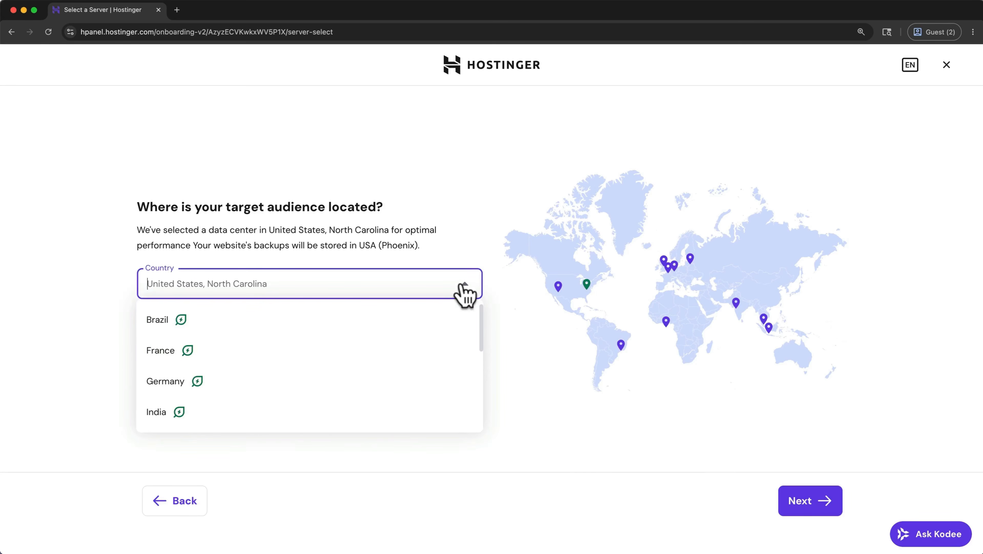
pyautogui.scroll(-8, 462, 330)
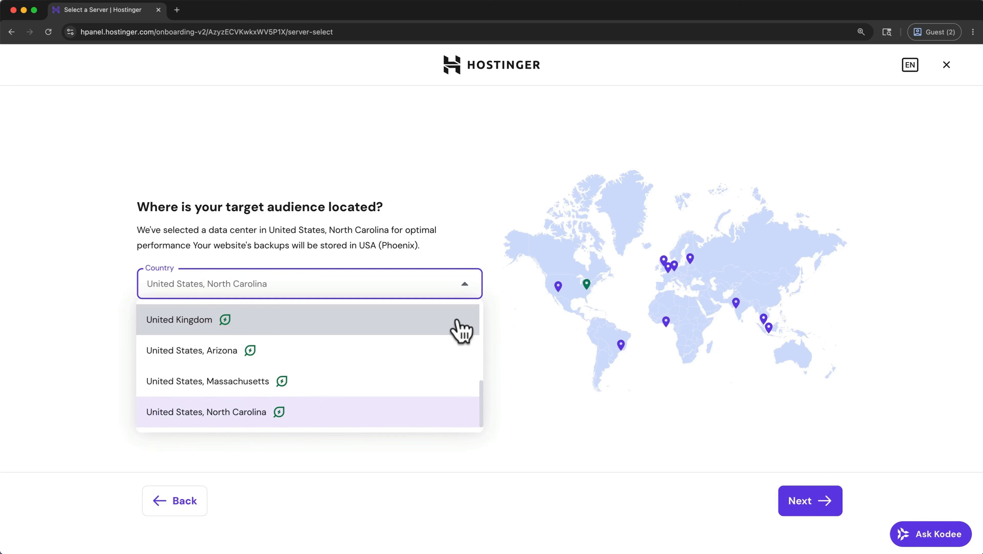
pyautogui.click(446, 411)
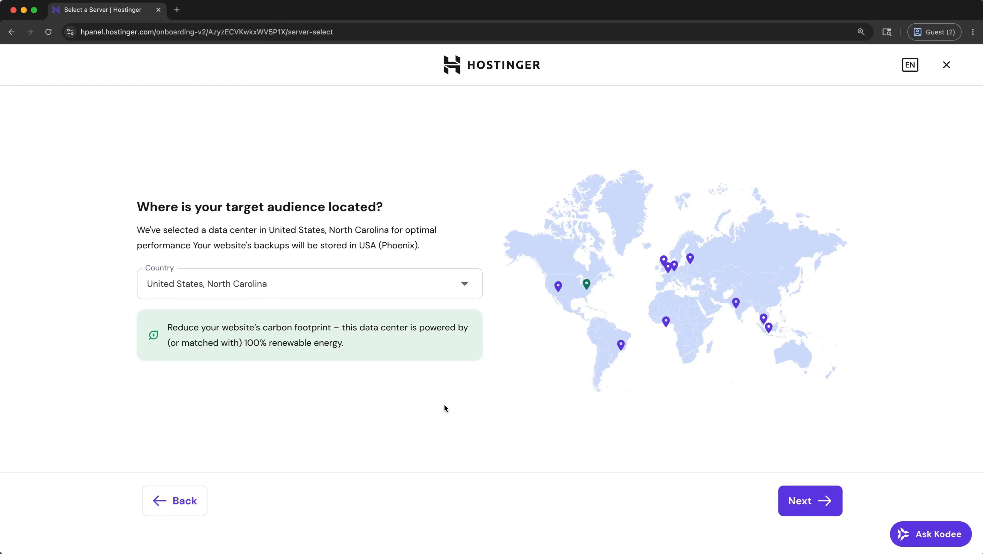
pyautogui.click(793, 501)
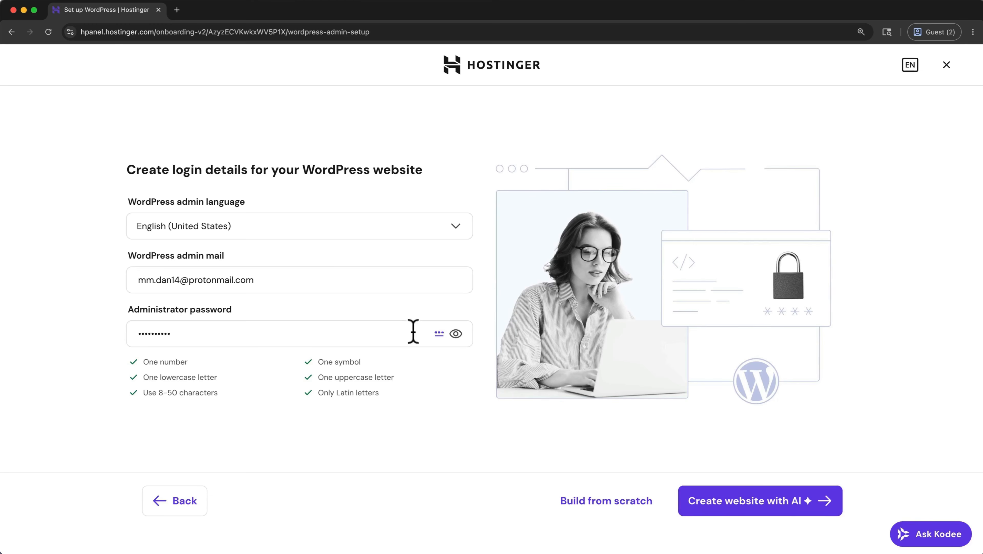
# Enter the WordPress administrator password and build the website from scratch.
pyautogui.click(413, 332)
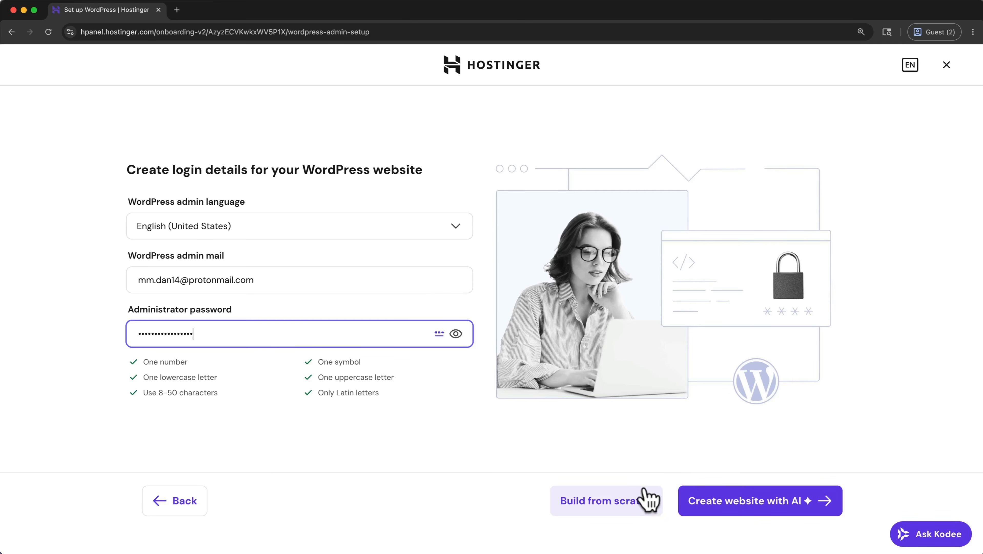
pyautogui.click(641, 504)
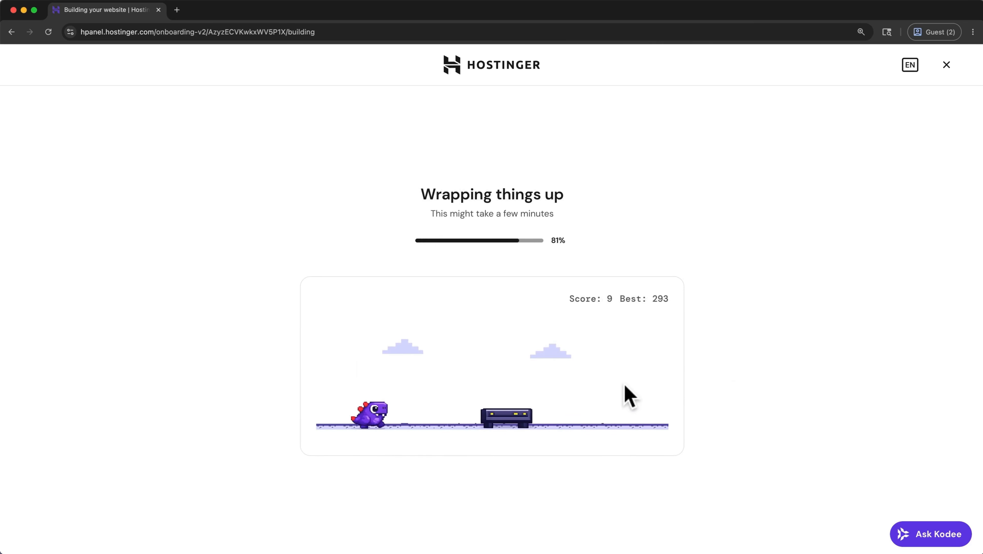
pyautogui.press('space')
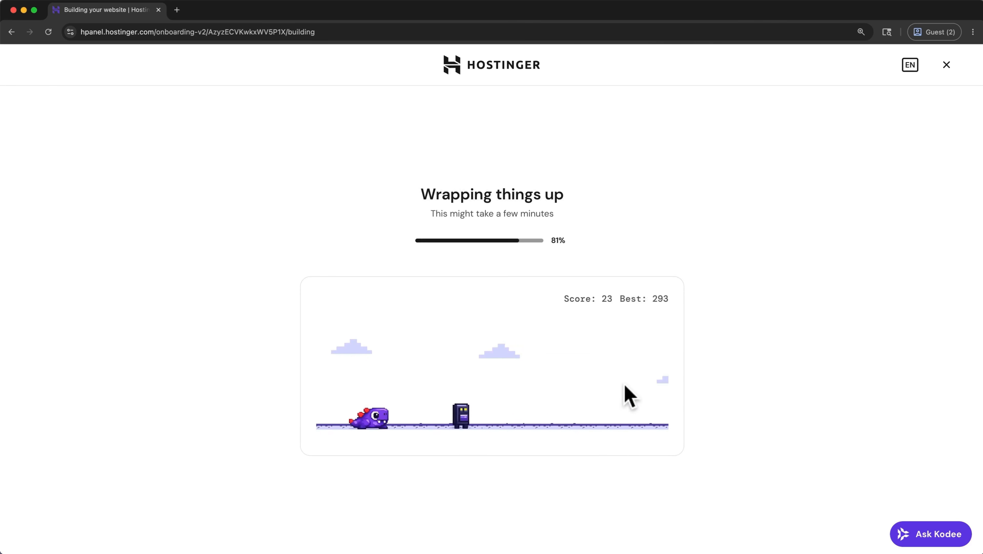
pyautogui.press('space')
pyautogui.press('space')
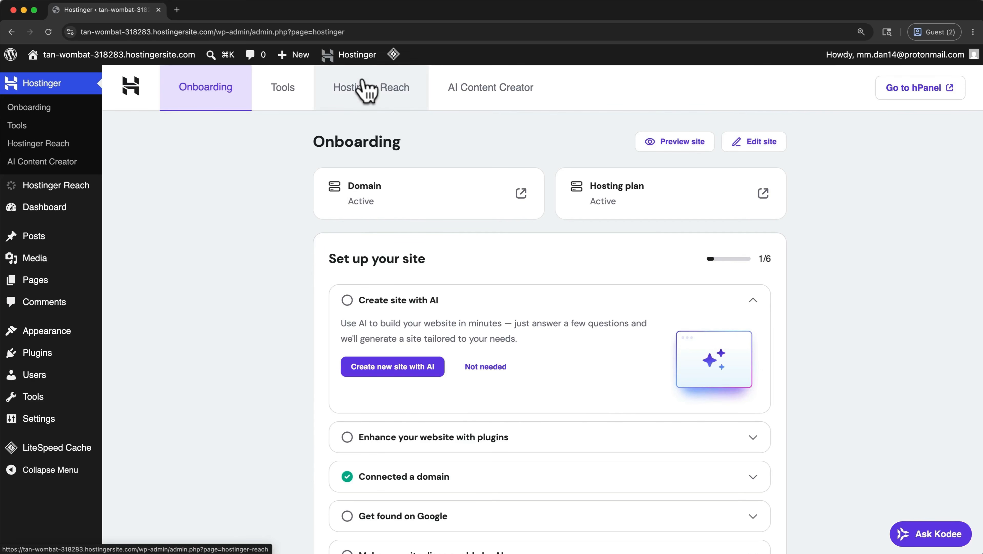
# Open the WordPress dashboard and dismiss the Hostinger Reach banner and the welcome panel.
pyautogui.click(76, 214)
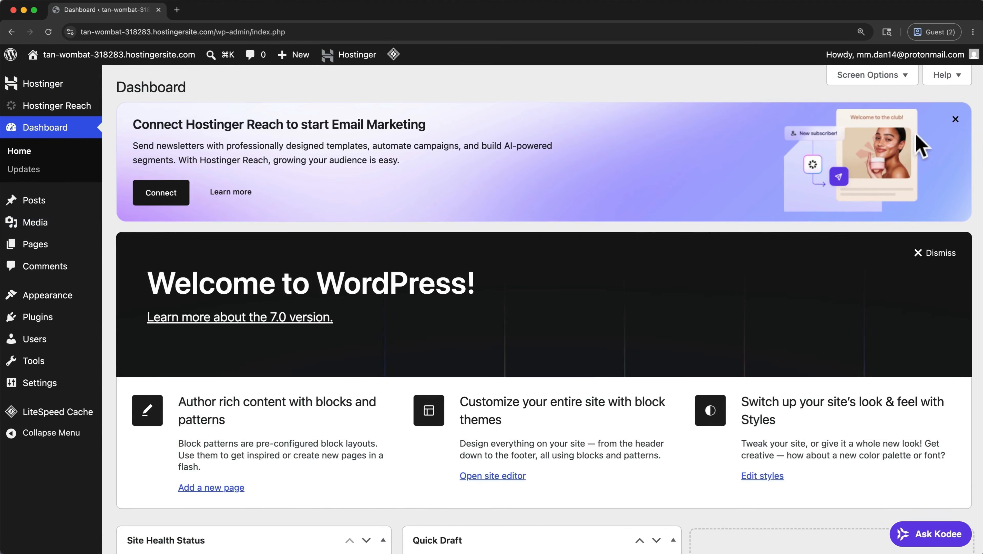
pyautogui.click(955, 119)
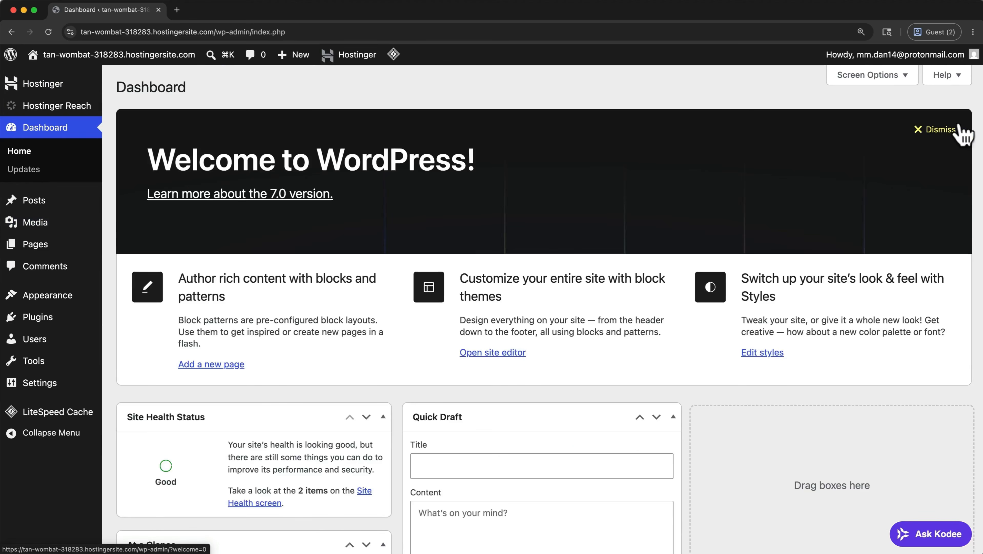
pyautogui.click(954, 123)
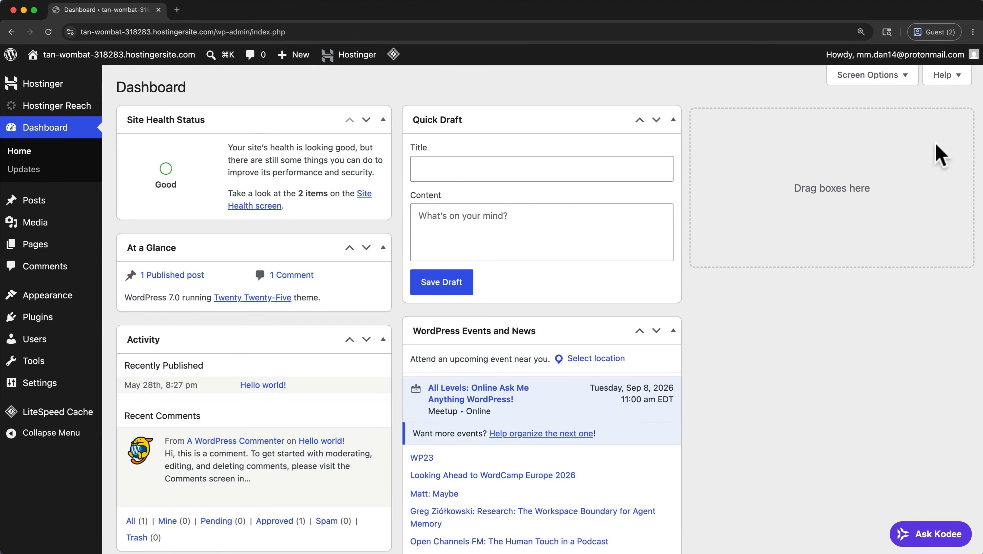
# Hide the dashboard's Site Health Status, At a Glance, Activity, Quick Draft, and WordPress Events and News boxes.
pyautogui.click(898, 78)
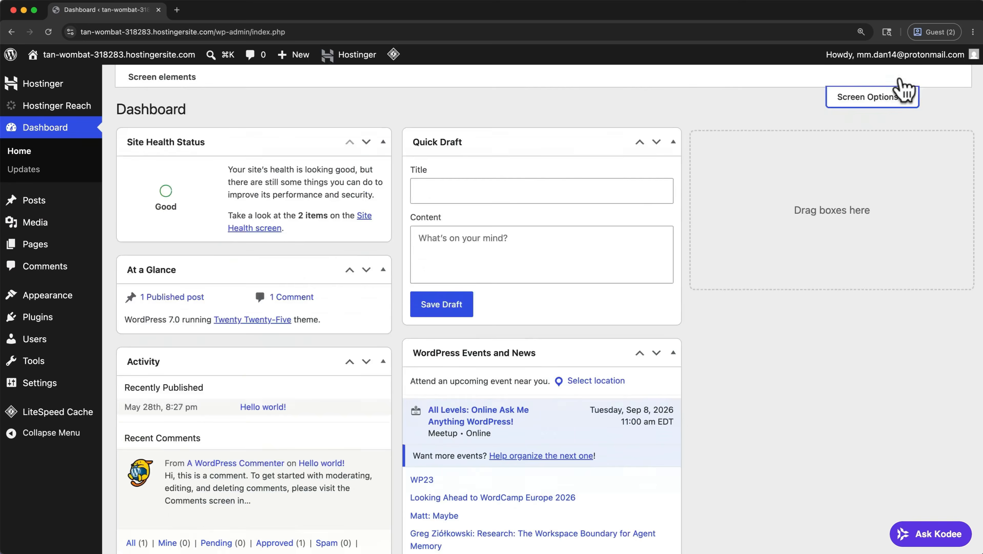
pyautogui.click(413, 143)
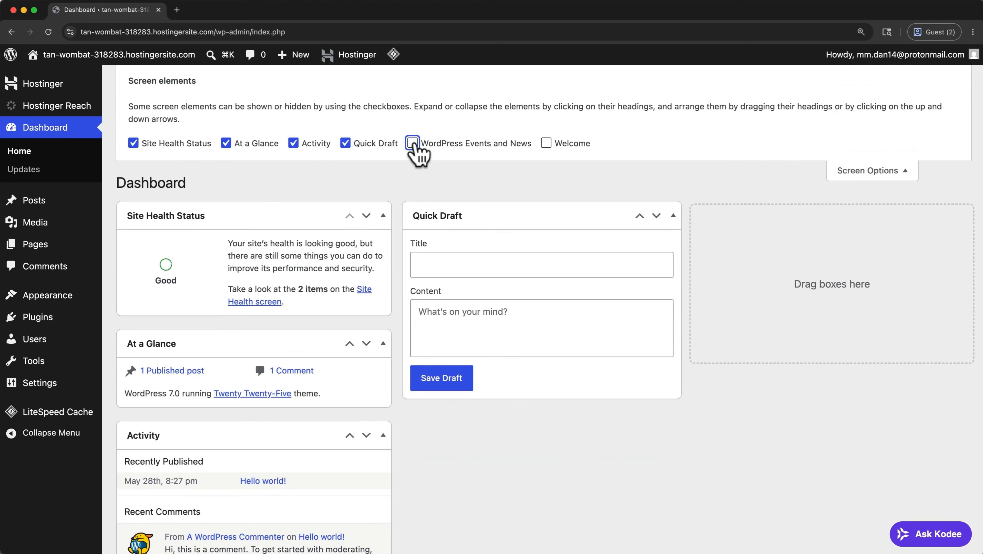
pyautogui.click(345, 143)
pyautogui.click(294, 143)
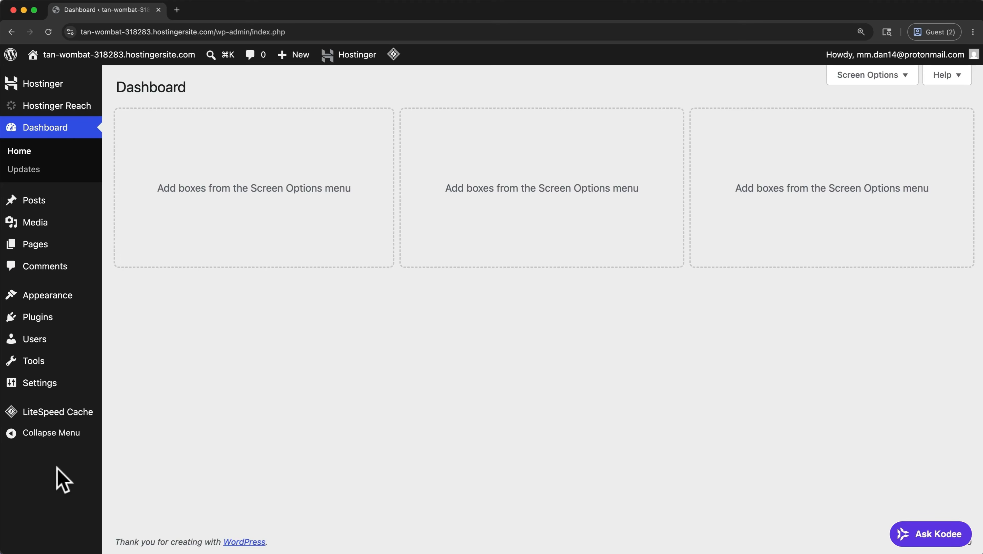
# Search the new themes for Astra, then install and activate the Astra theme.
pyautogui.moveTo(52, 301)
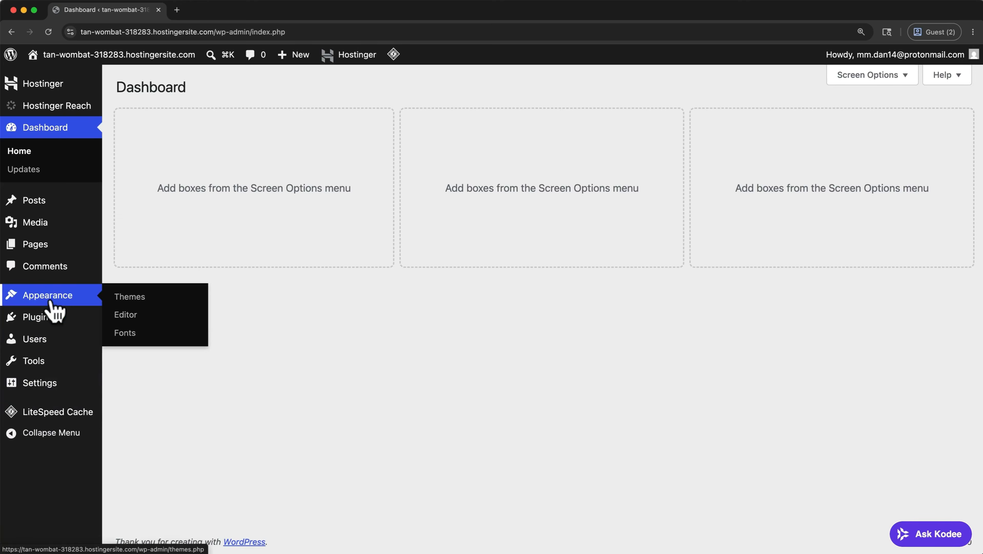
pyautogui.click(126, 296)
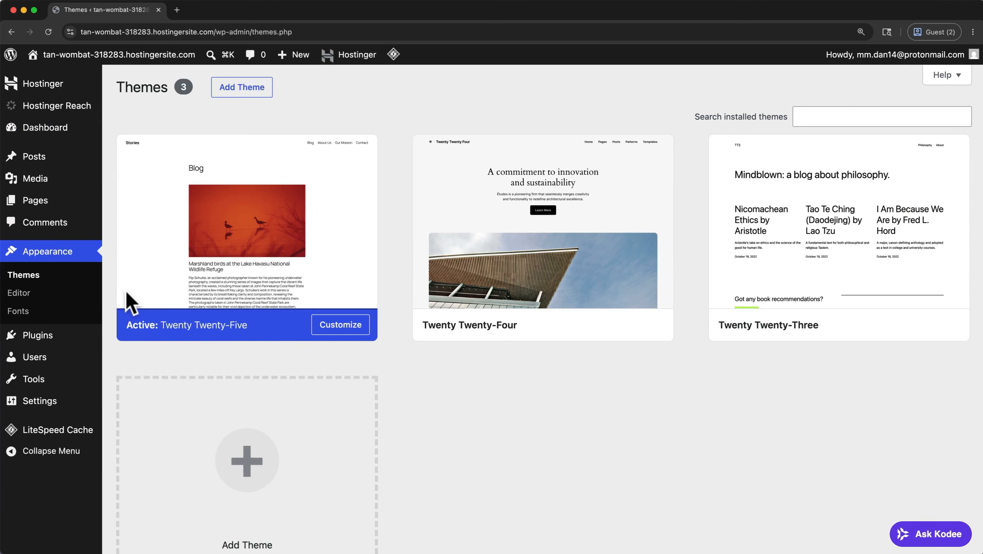
pyautogui.moveTo(202, 314)
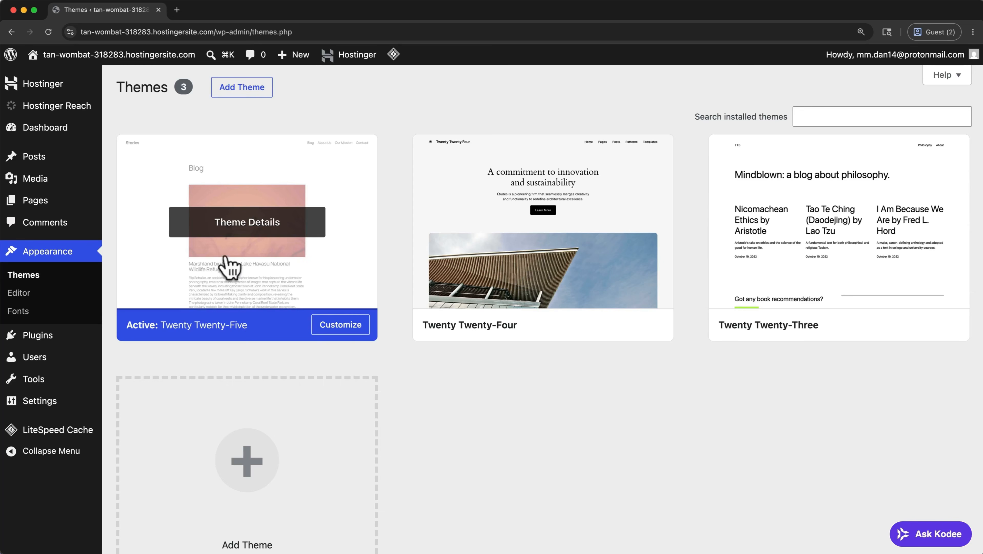
pyautogui.click(234, 88)
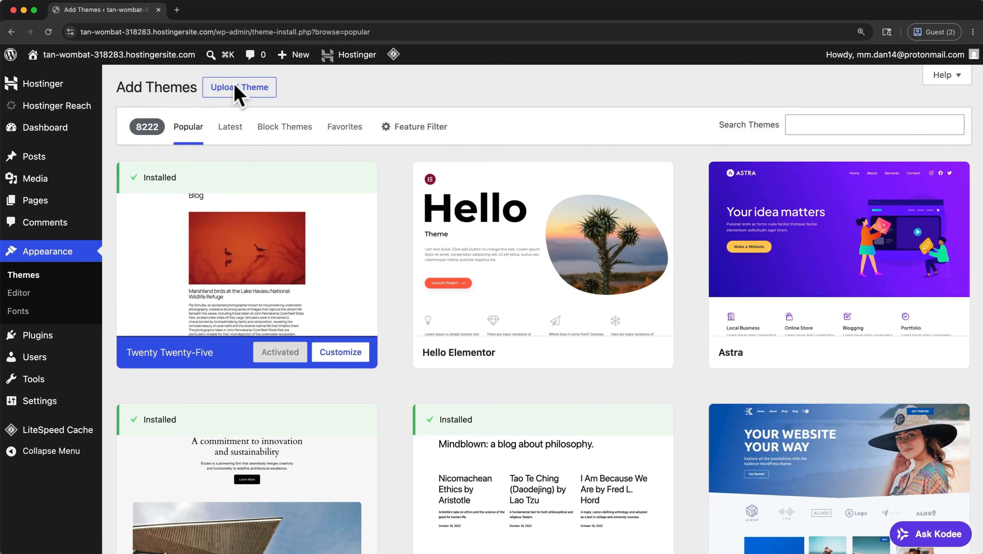
pyautogui.click(811, 127)
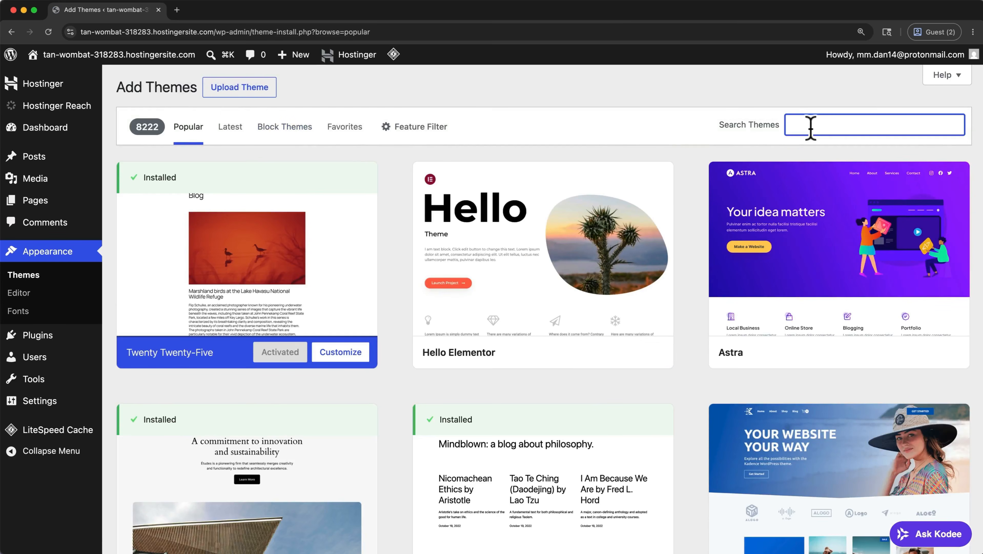
pyautogui.write('Astra')
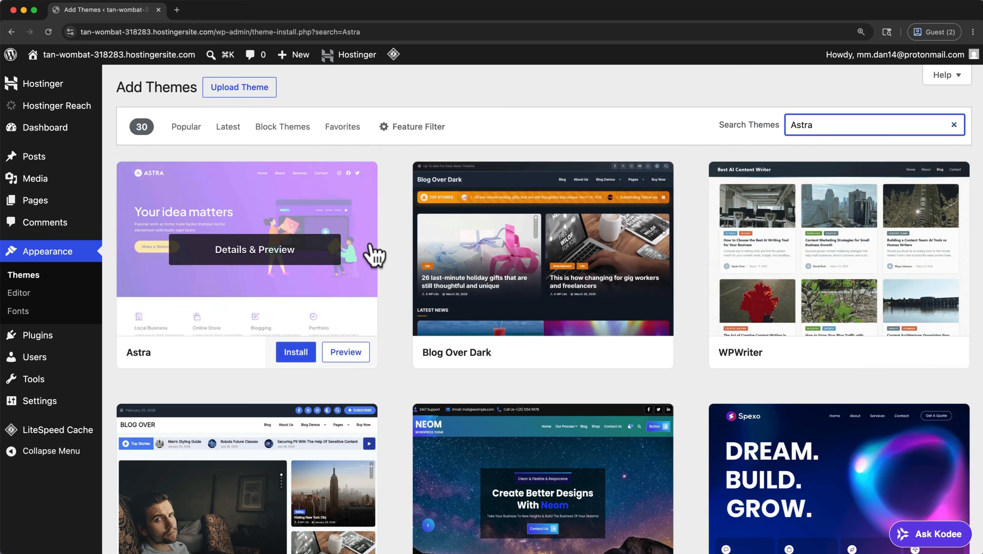
pyautogui.click(292, 354)
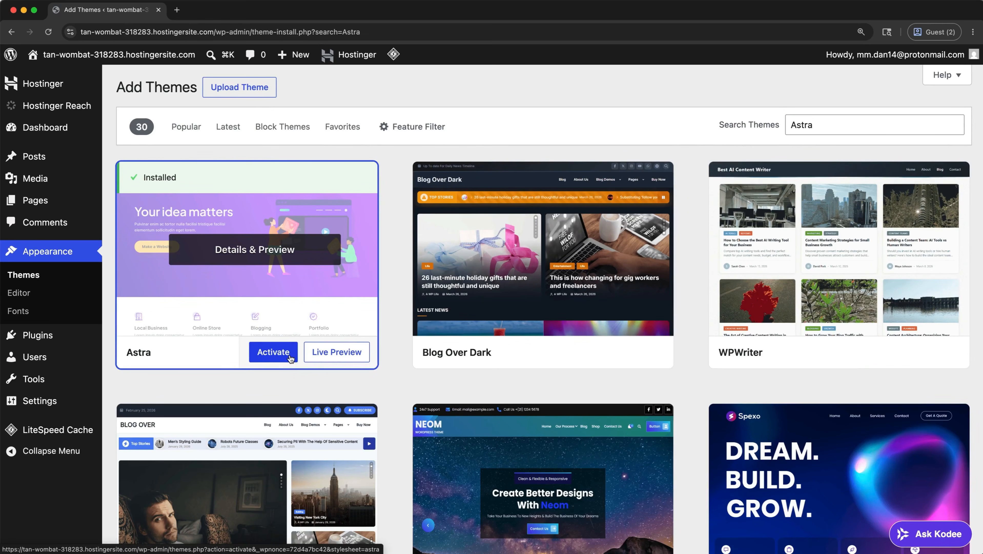
pyautogui.click(291, 357)
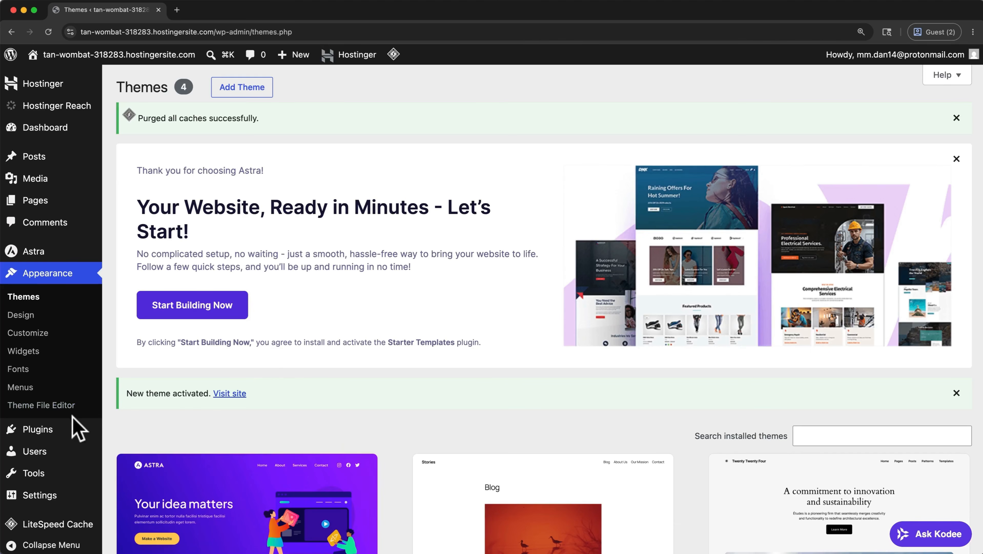
# Dismiss the Astra banner on the installed plugins page and bulk deactivate every plugin except LiteSpeed Cache.
pyautogui.click(62, 430)
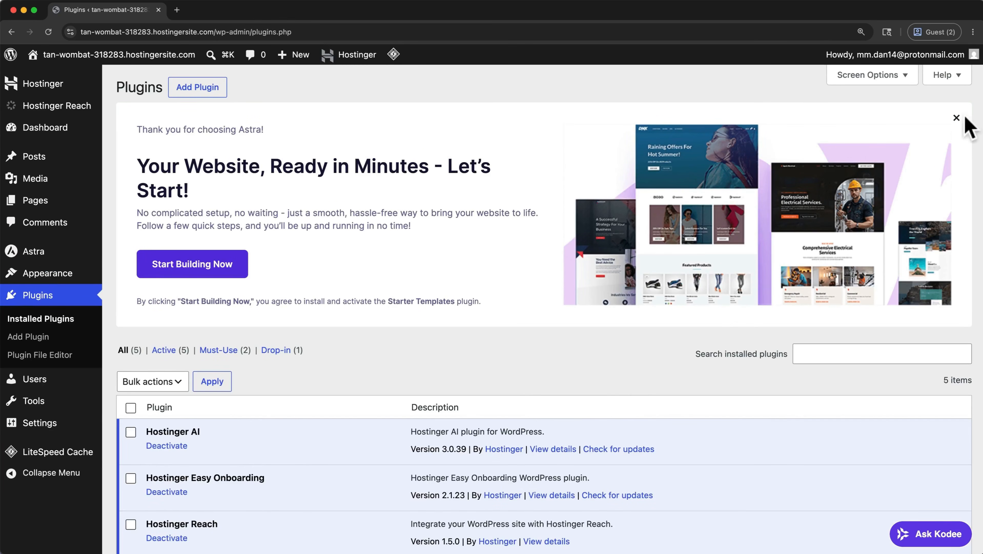
pyautogui.click(956, 118)
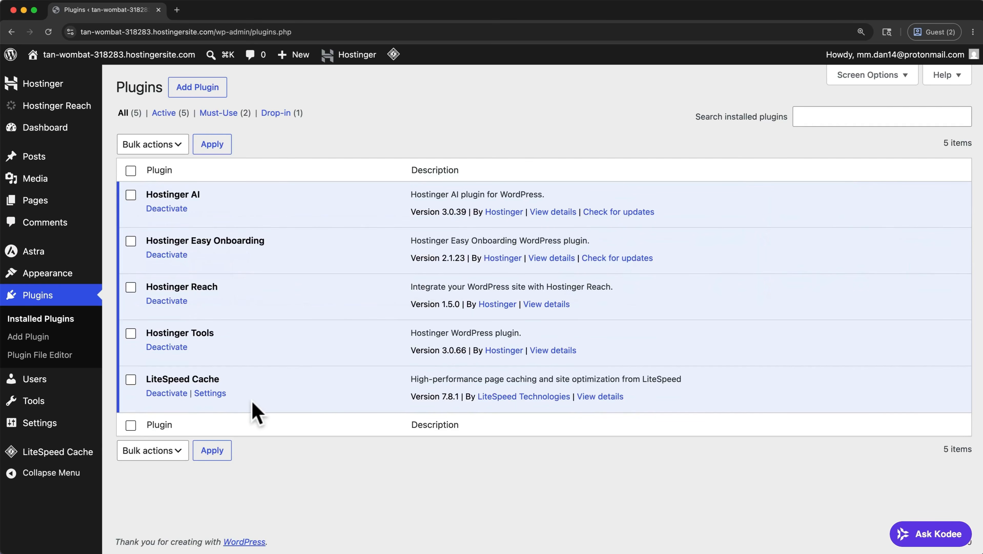
pyautogui.click(131, 171)
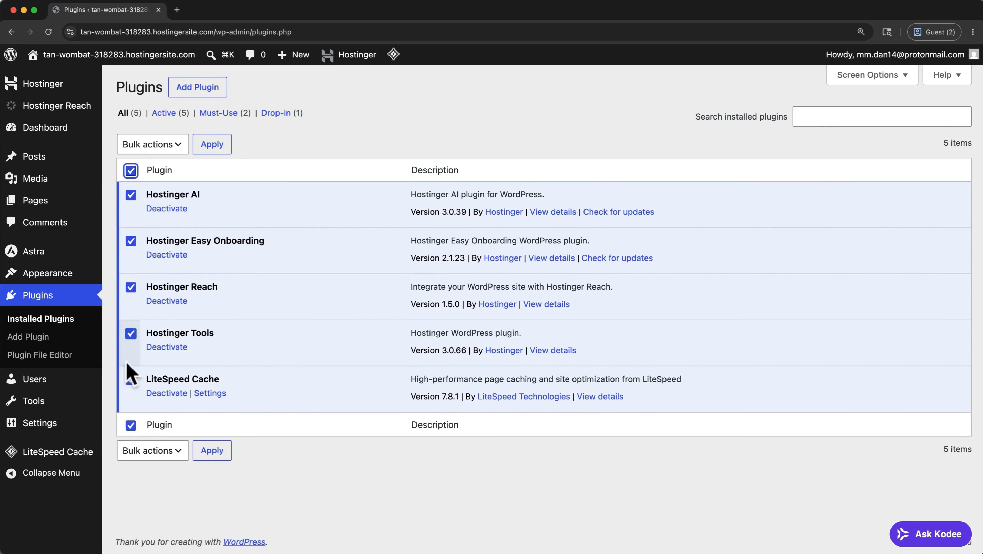
pyautogui.click(130, 379)
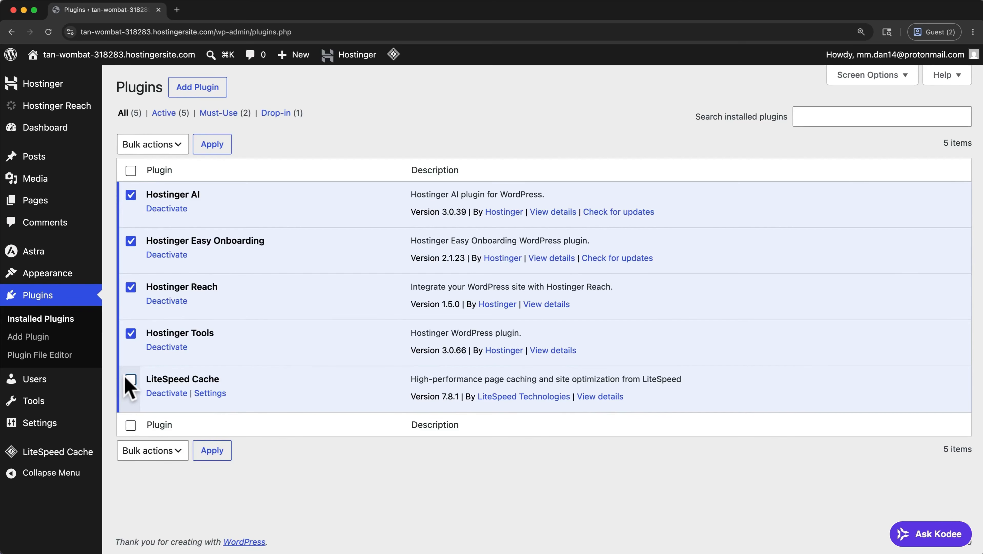
pyautogui.click(179, 140)
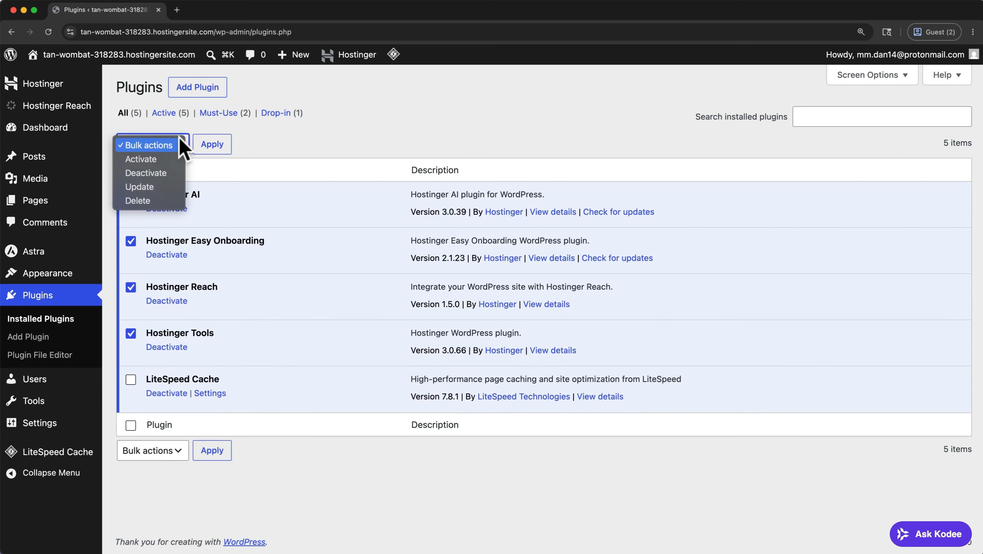
pyautogui.click(163, 172)
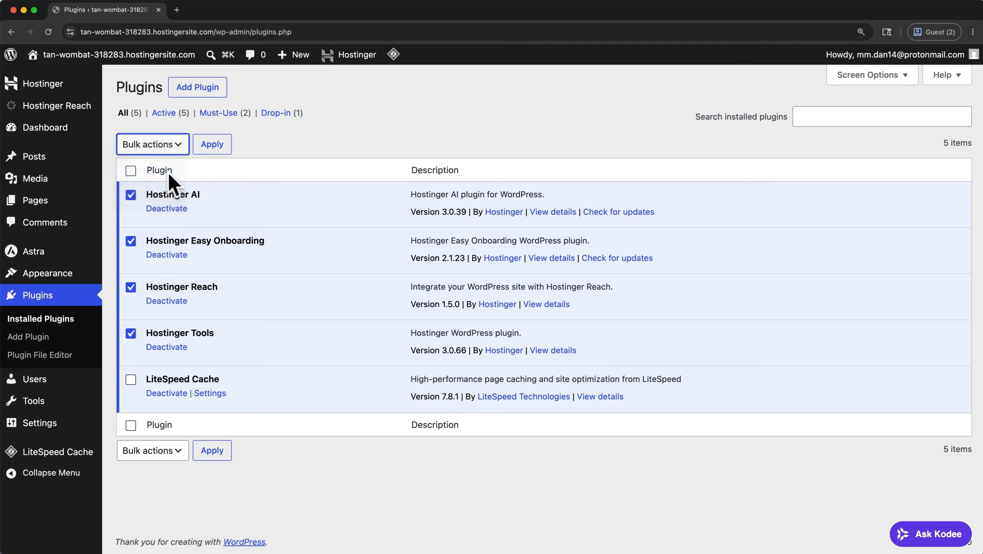
pyautogui.click(209, 149)
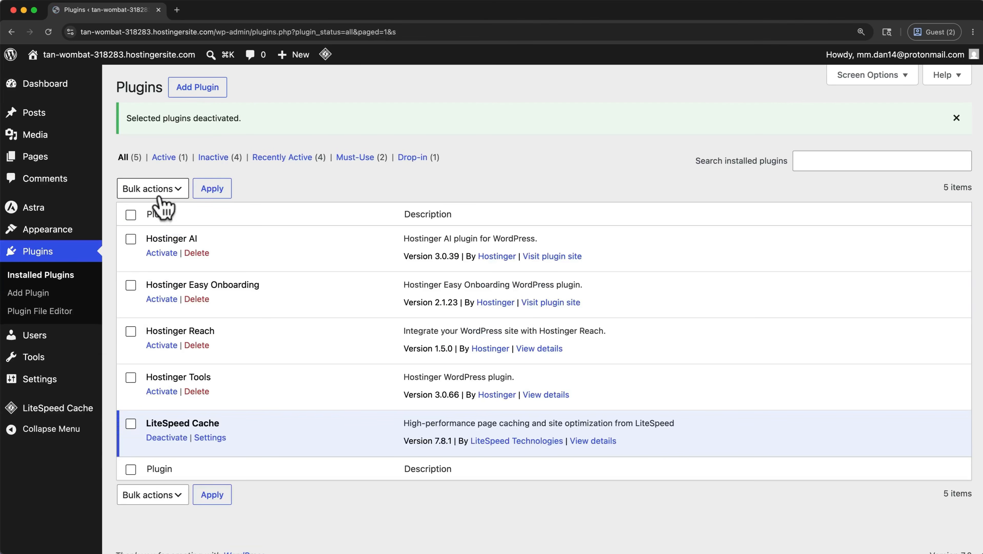
# Bulk delete the Hostinger AI, Hostinger Easy Onboarding, Hostinger Reach and Hostinger Tools plugins along with their data.
pyautogui.click(131, 214)
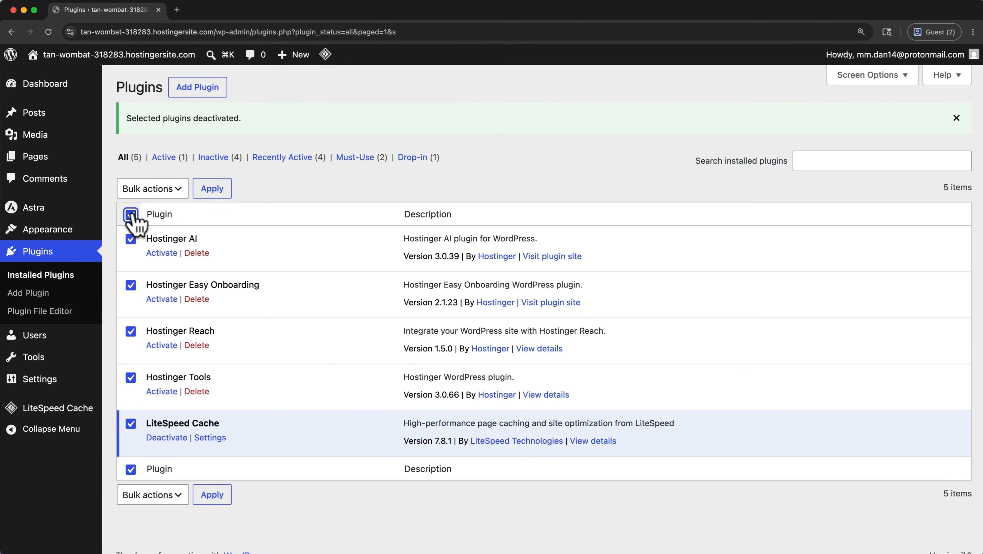
pyautogui.click(131, 423)
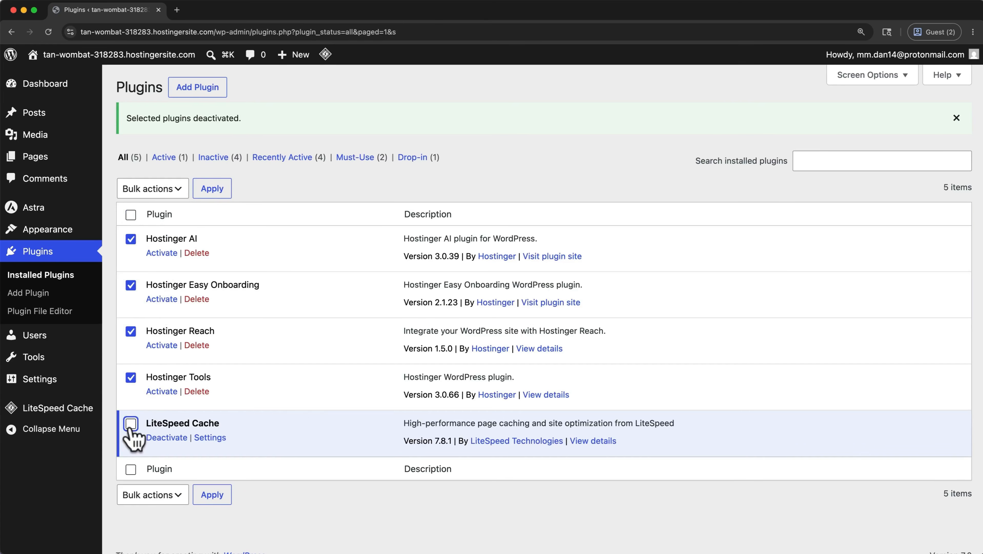
pyautogui.click(171, 189)
pyautogui.click(167, 245)
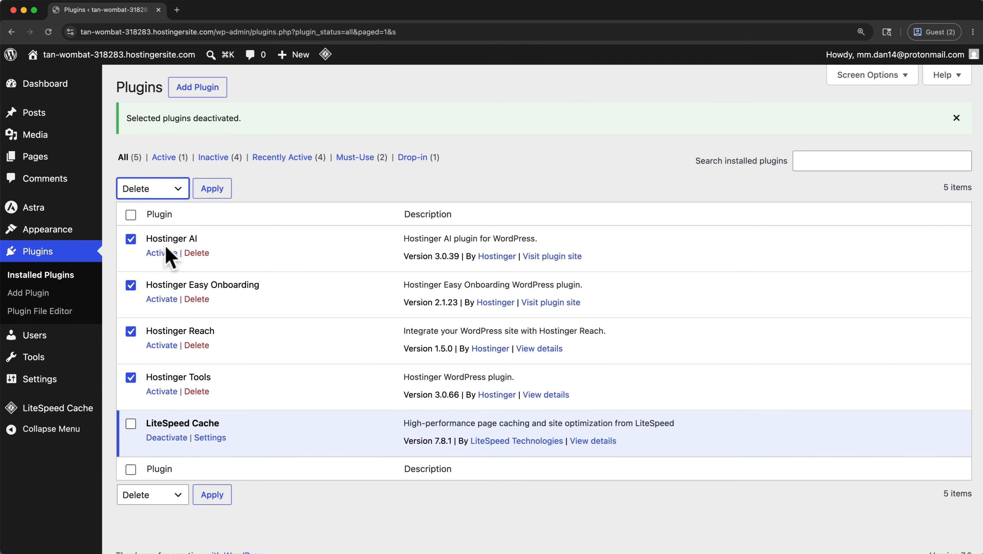
pyautogui.click(211, 189)
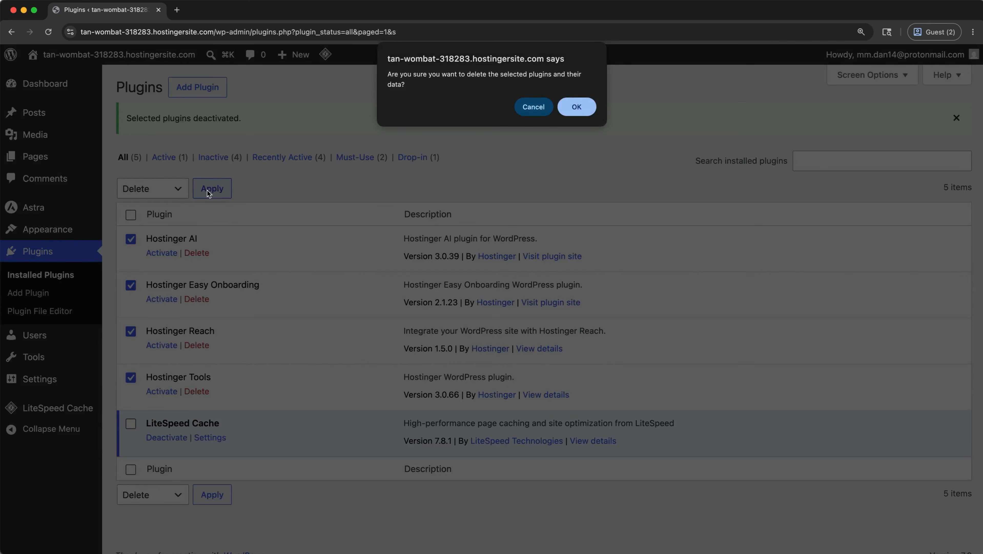
pyautogui.click(570, 107)
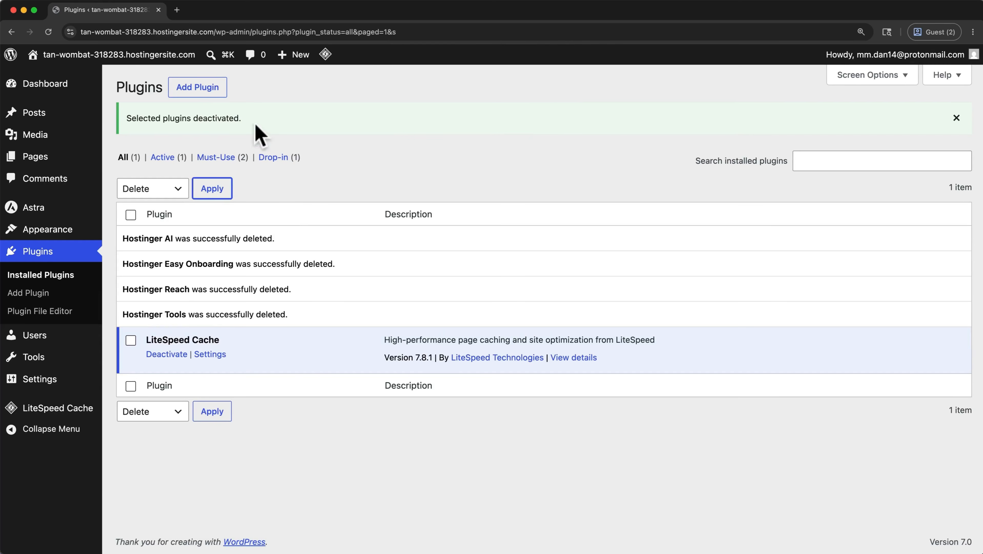
# Search the new plugins for Starter Templates, then install and activate the Starter Templates plugin by Brainstorm Force.
pyautogui.click(220, 91)
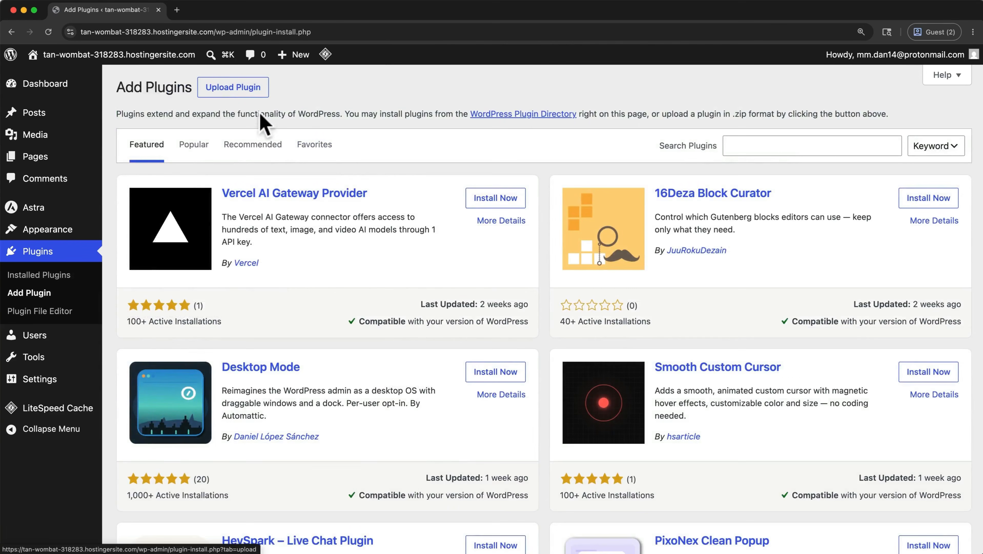
pyautogui.click(739, 149)
pyautogui.write('Sta')
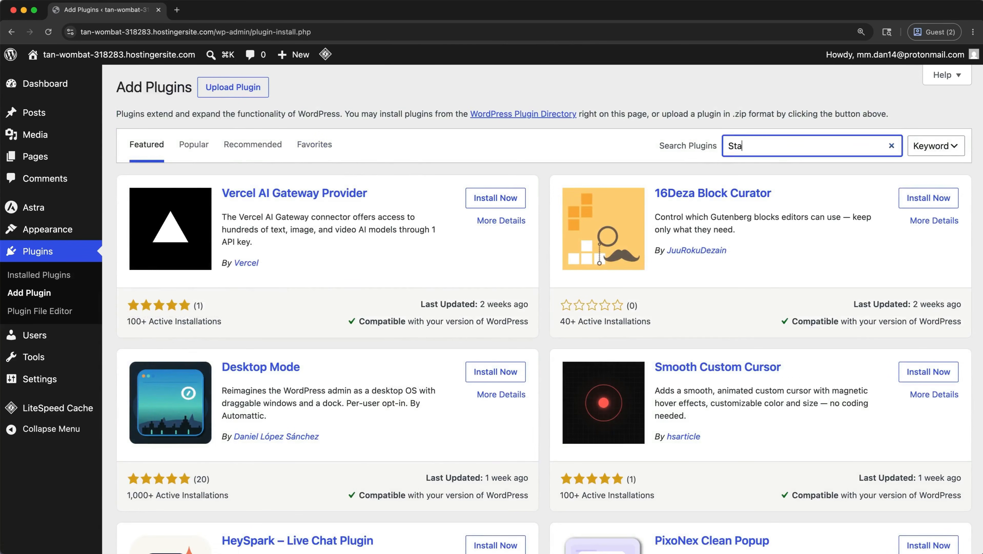
pyautogui.write('rter Templates')
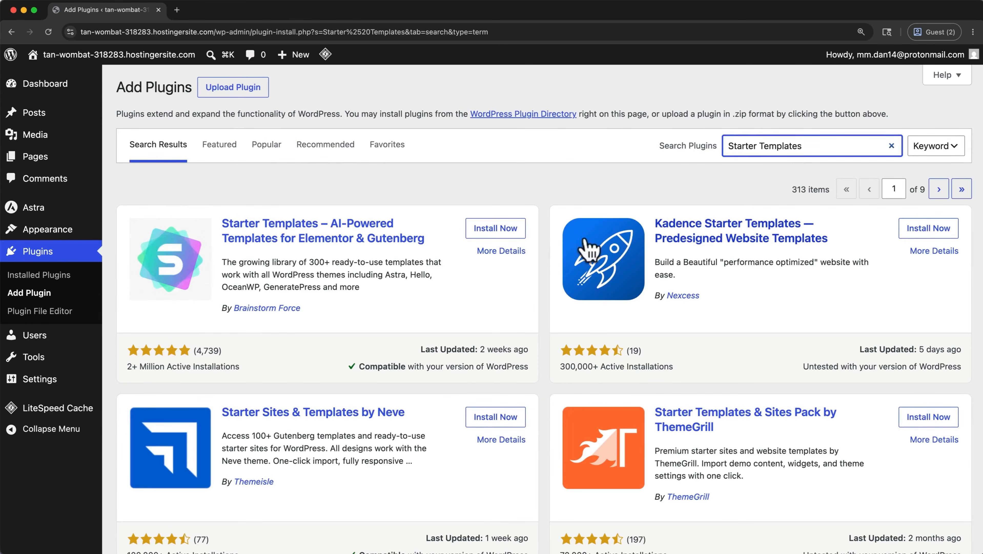
pyautogui.click(512, 232)
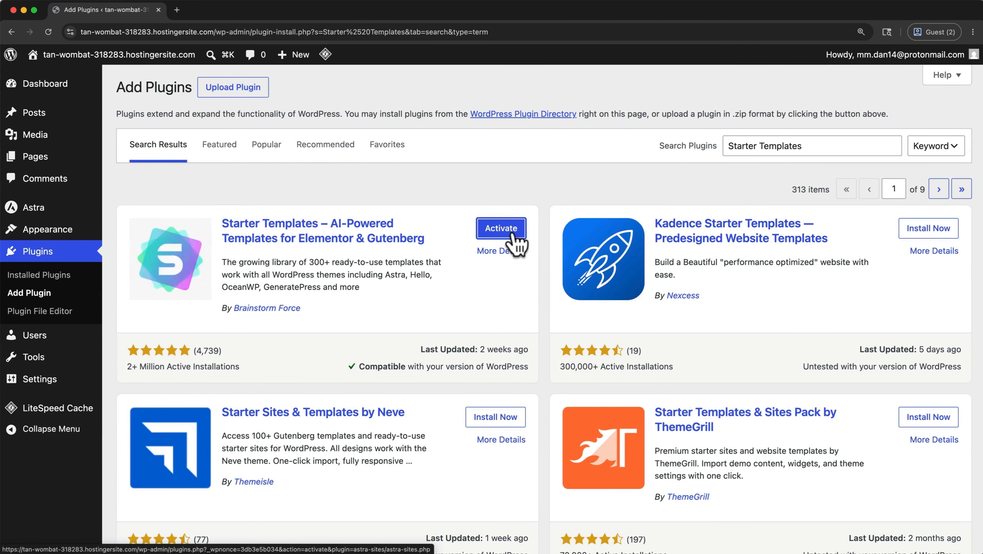
pyautogui.click(513, 232)
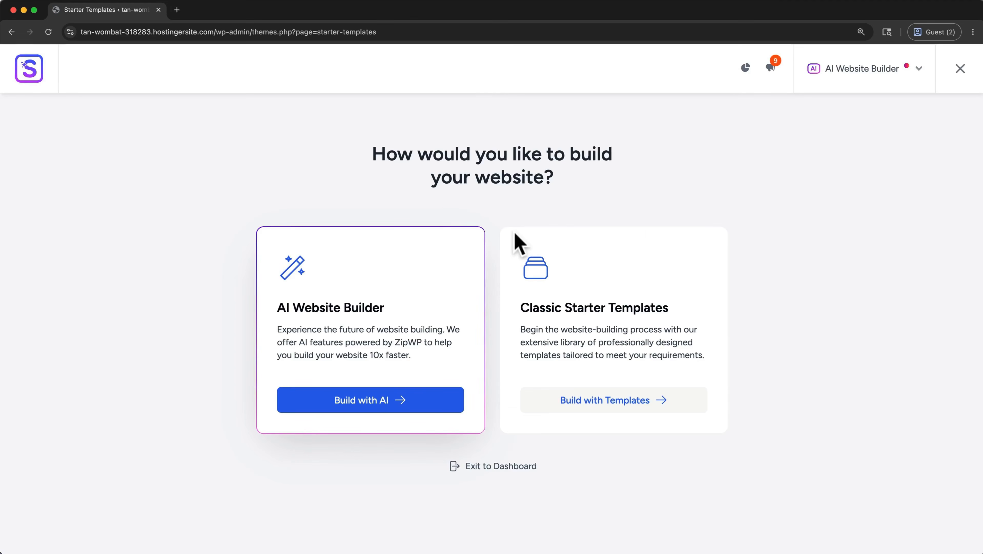
pyautogui.click(580, 402)
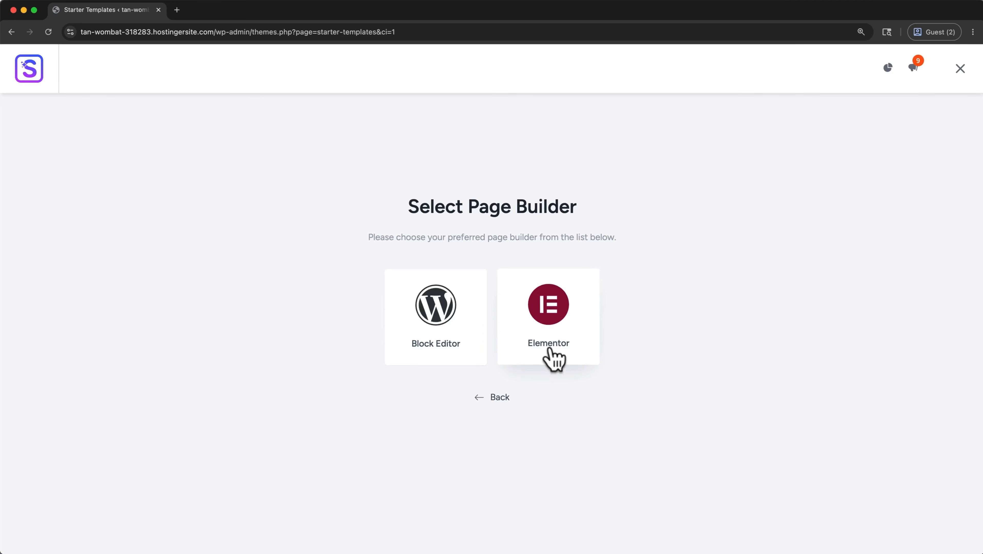
pyautogui.click(505, 393)
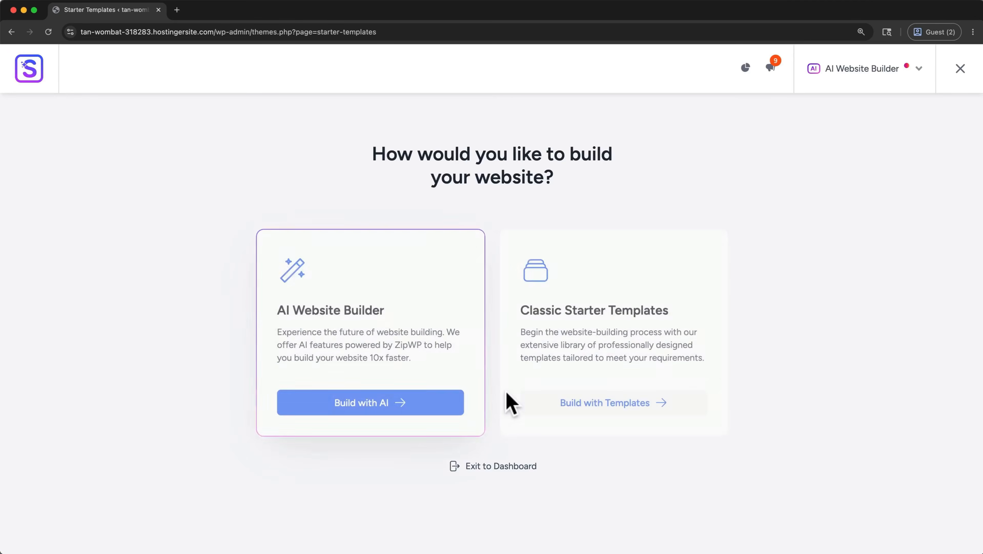
pyautogui.click(499, 467)
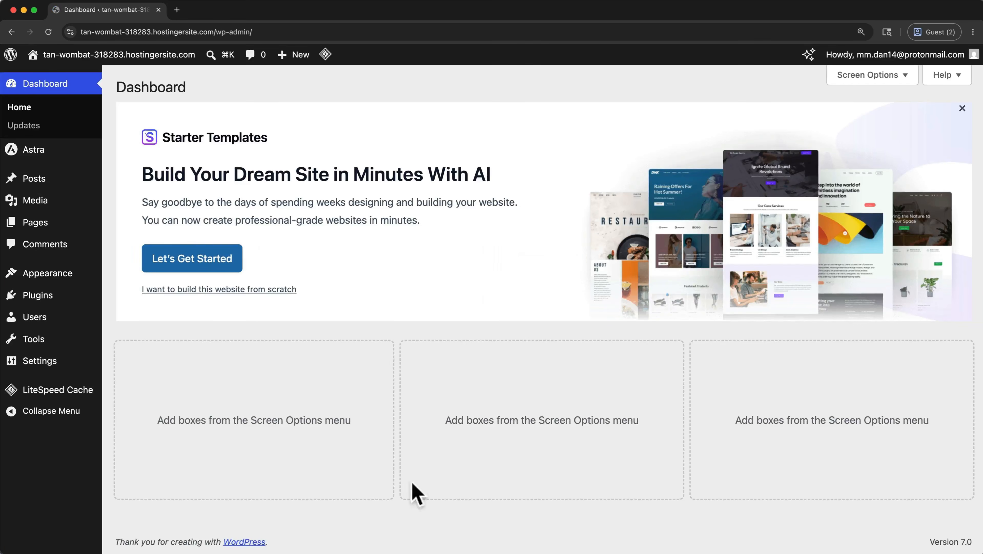
# Leave the option that disables Elementor Page Builder templates unchecked in the site's General Settings and save the changes.
pyautogui.moveTo(58, 366)
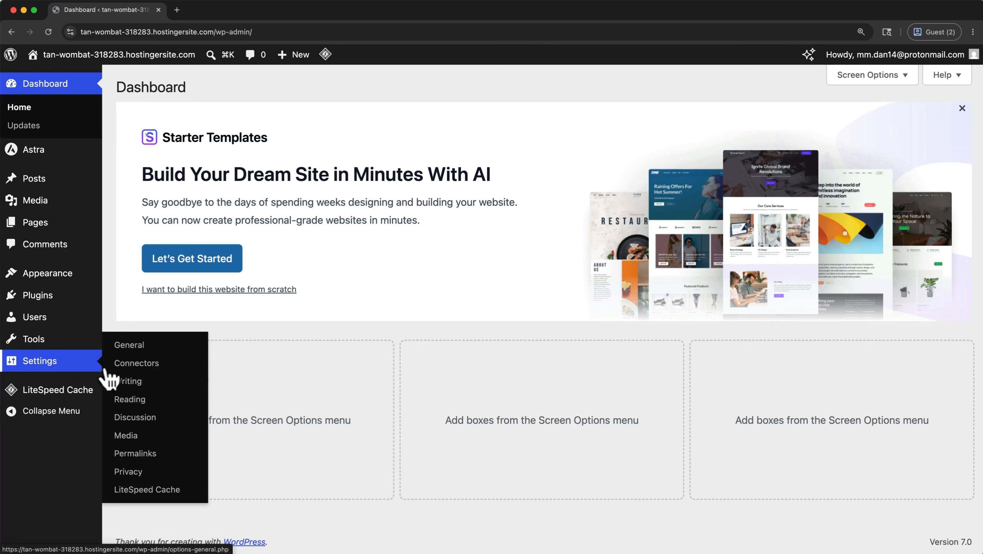
pyautogui.click(136, 346)
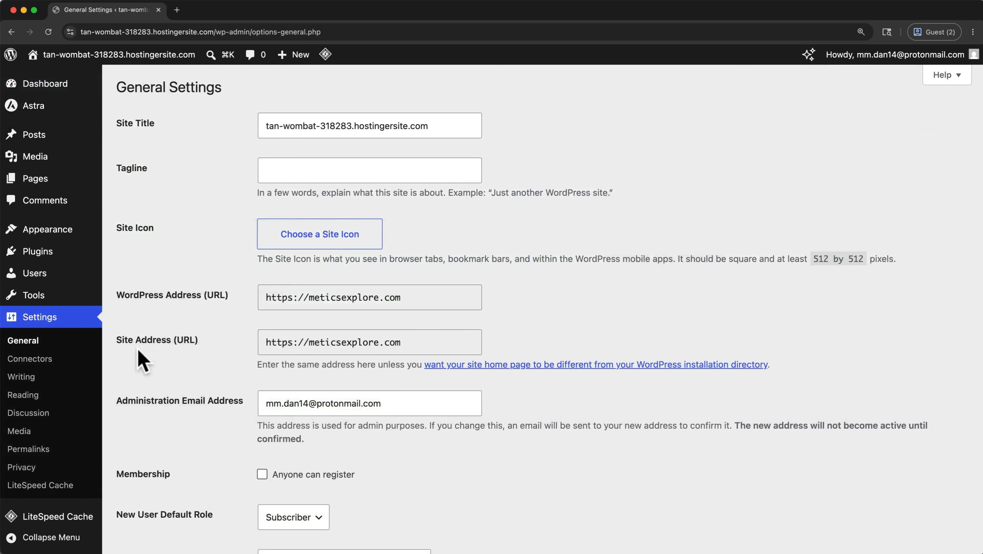
pyautogui.scroll(-10, 248, 342)
pyautogui.scroll(-6, 248, 342)
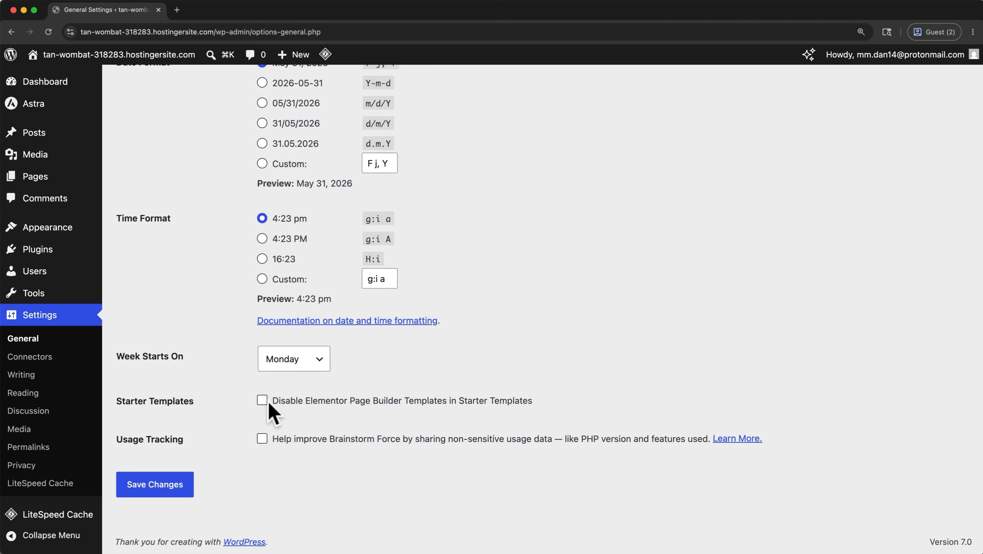
pyautogui.click(181, 482)
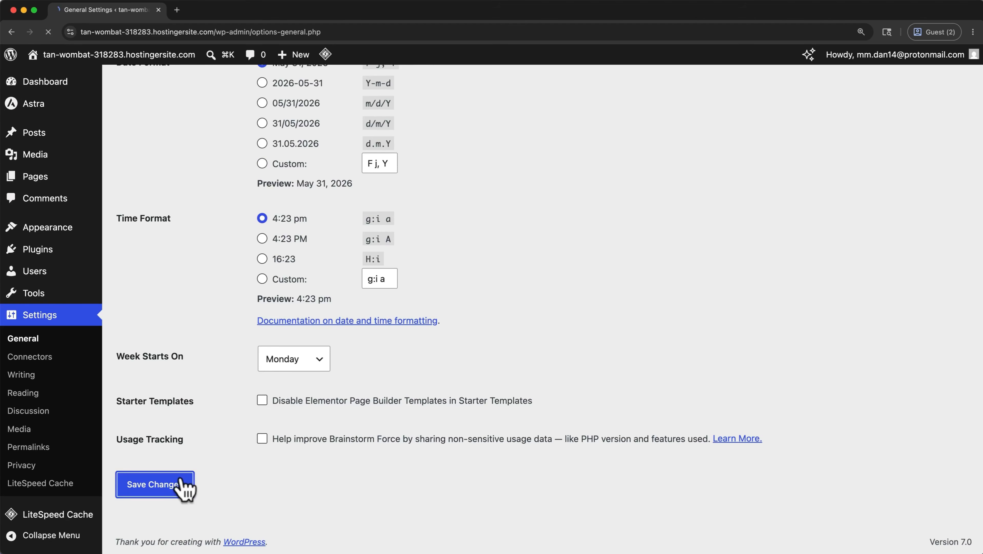
# Start Starter Templates from the installed plugins, choosing to build with classic templates and Elementor as the page builder.
pyautogui.click(46, 254)
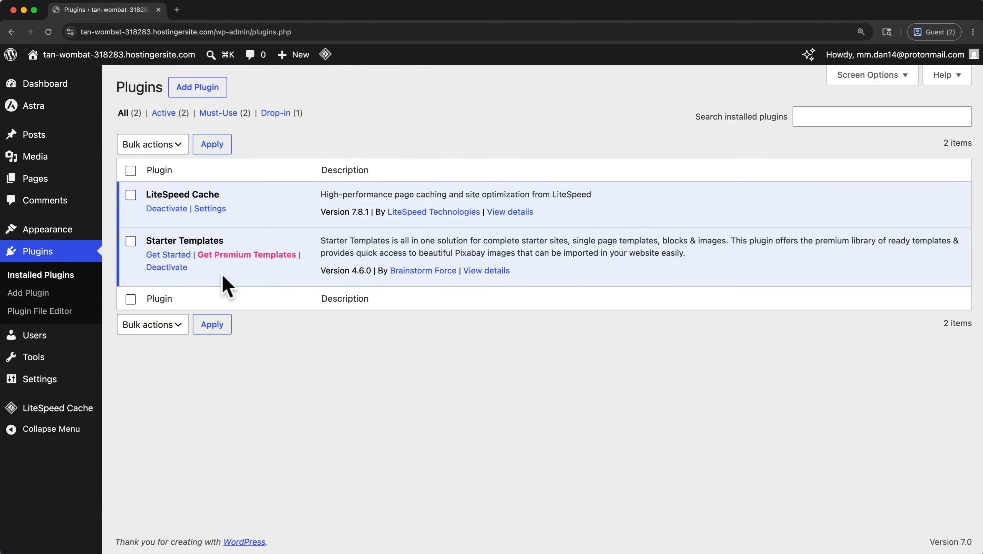
pyautogui.click(172, 254)
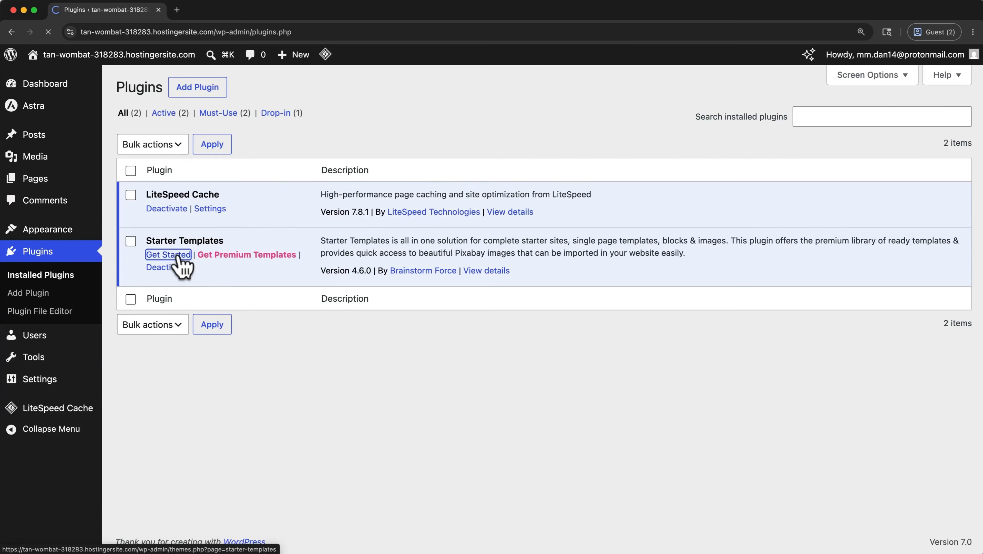
pyautogui.click(601, 403)
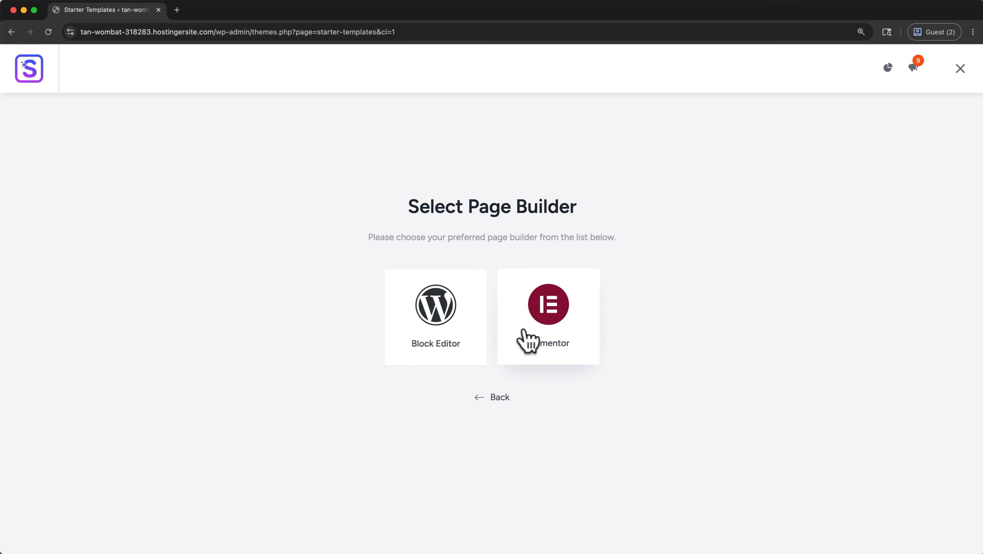
pyautogui.click(528, 341)
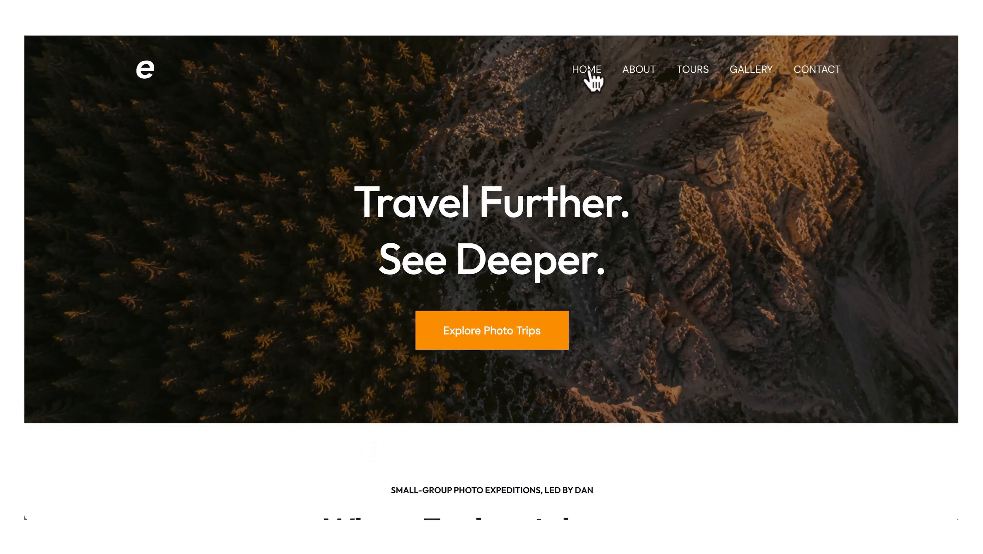
# View the About and Contact pages of the example travel website.
pyautogui.click(628, 74)
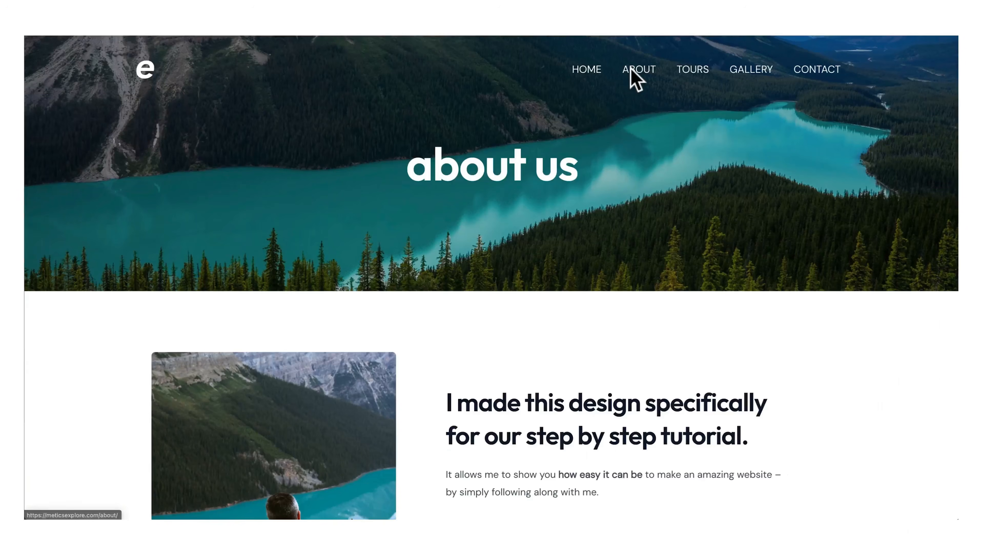
pyautogui.click(812, 77)
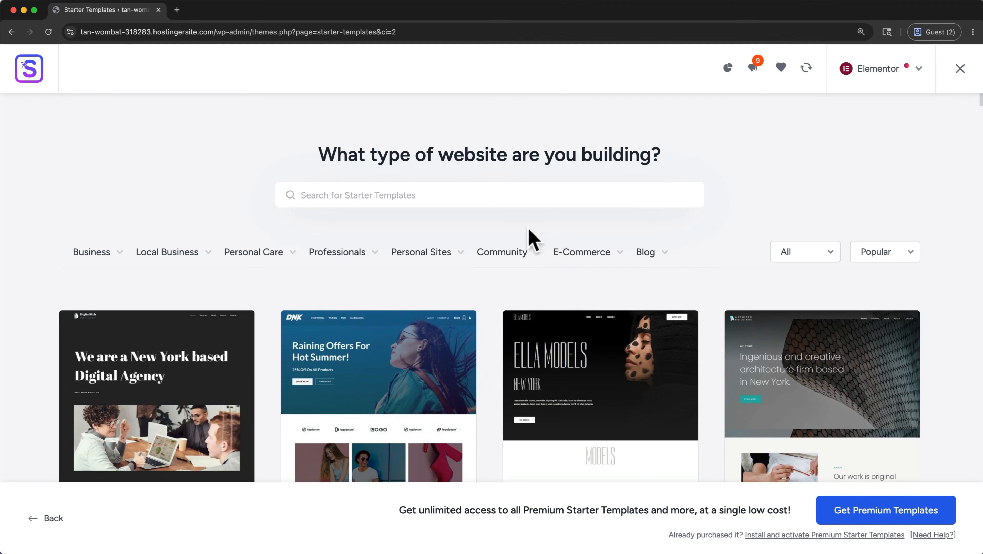
# Search the starter template library for portfolio.
pyautogui.click(499, 195)
pyautogui.write('portfolio')
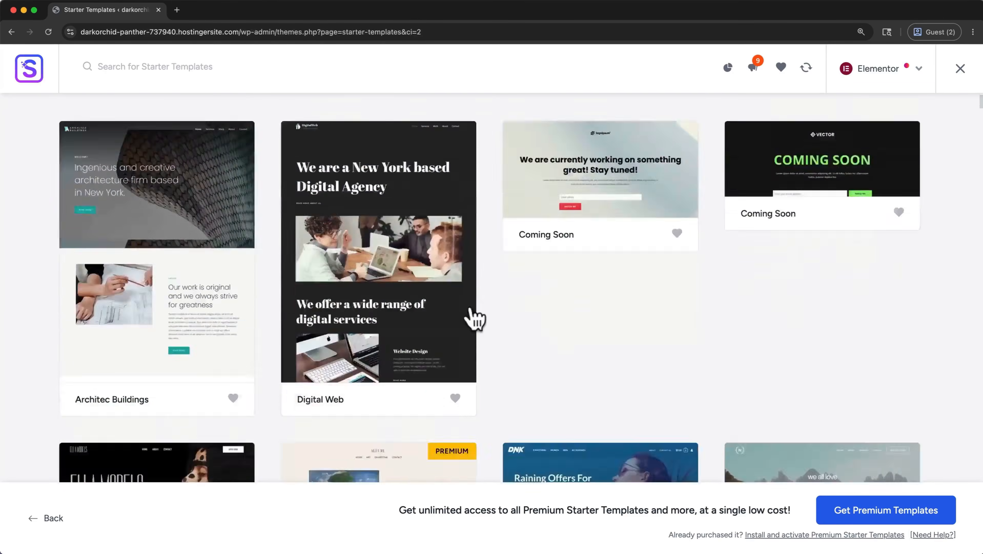
# Select the Hope template from the Elementor starter templates and open the About page in its preview.
pyautogui.scroll(-10, 472, 315)
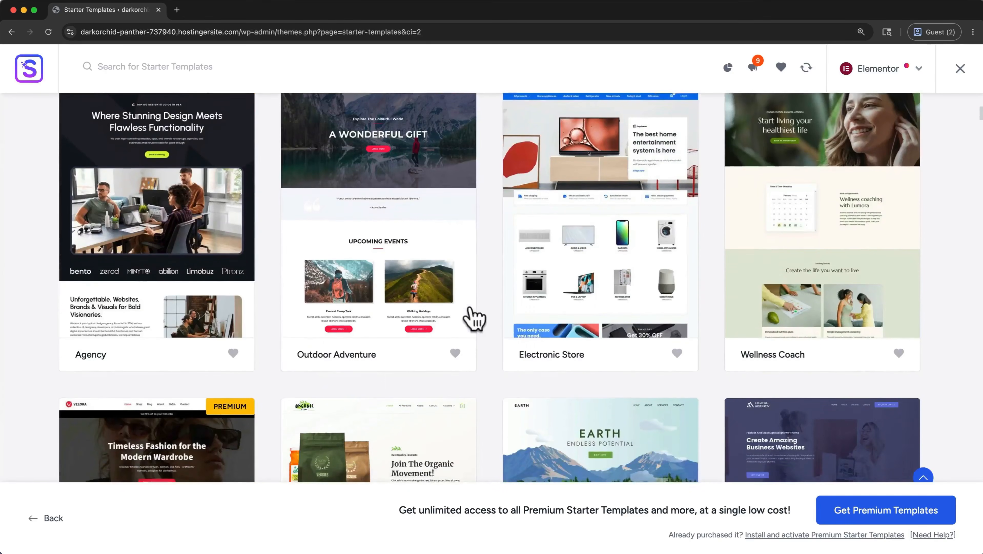
pyautogui.scroll(-20, 471, 310)
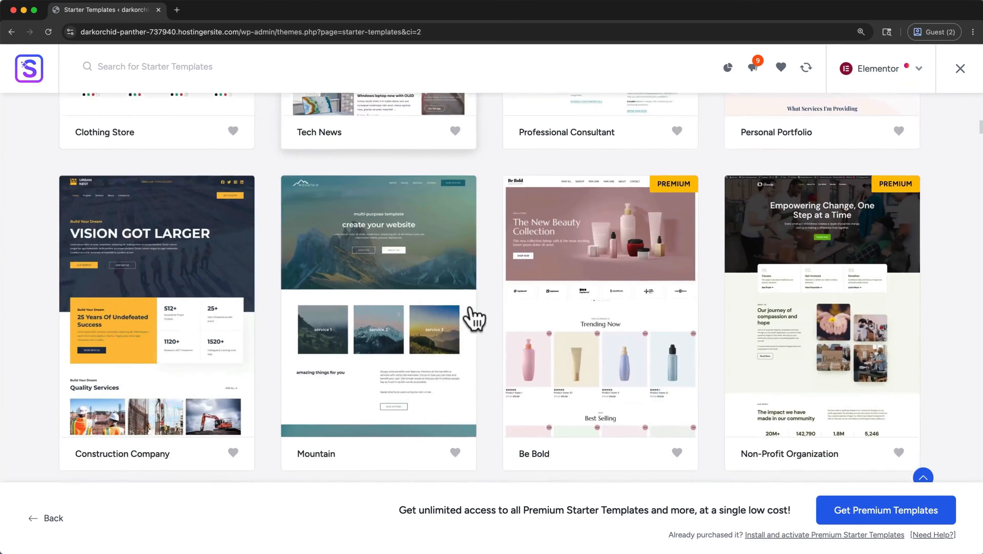
pyautogui.scroll(-8, 474, 317)
pyautogui.click(395, 320)
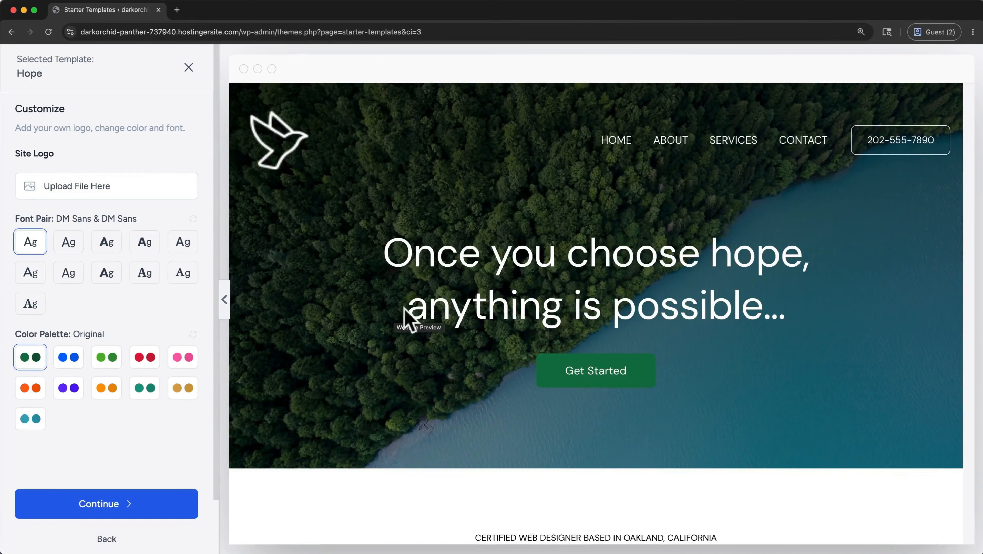
pyautogui.click(656, 147)
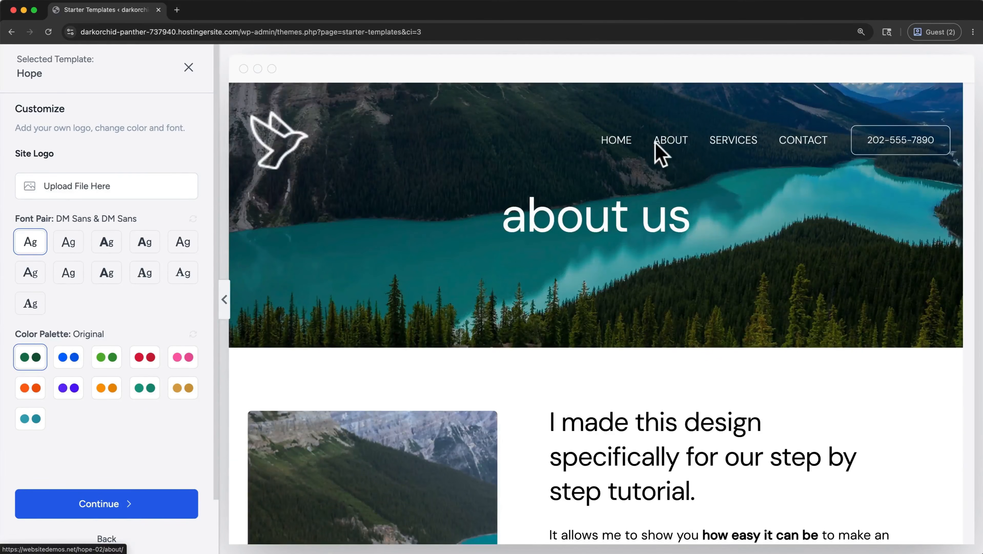
# Return the Hope preview to its home page and apply the Outfit & DM Sans font pair and orange Style 7 color palette.
pyautogui.click(730, 145)
pyautogui.click(620, 139)
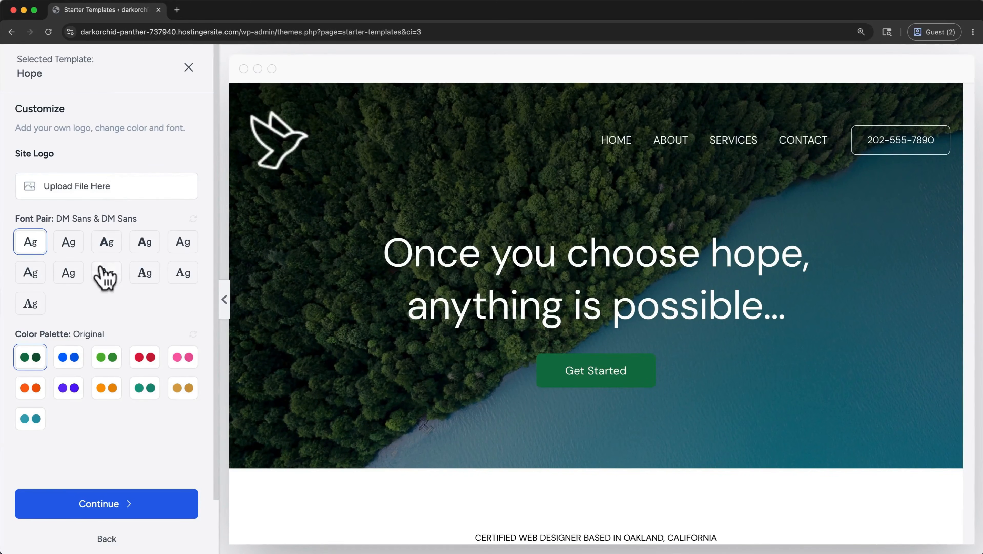
pyautogui.click(104, 273)
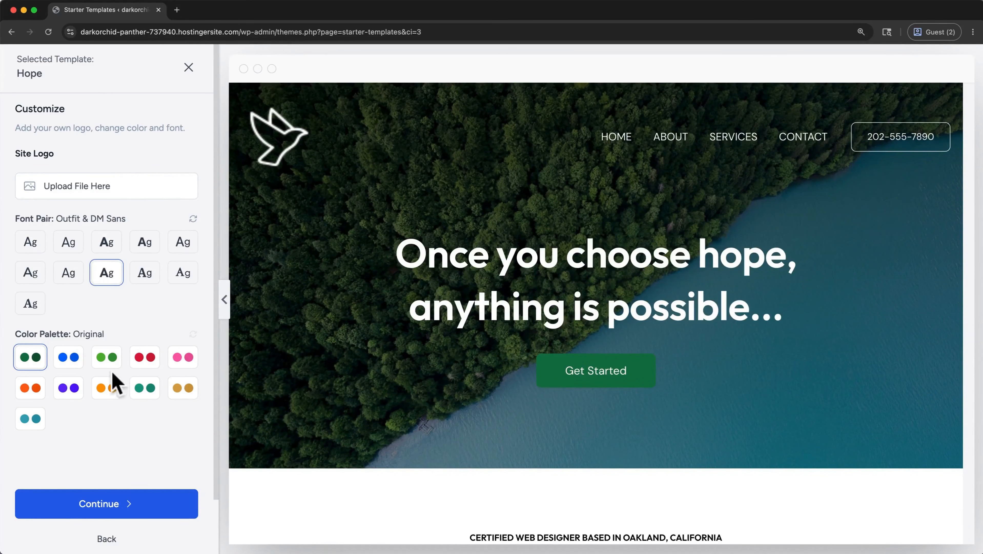
pyautogui.click(106, 388)
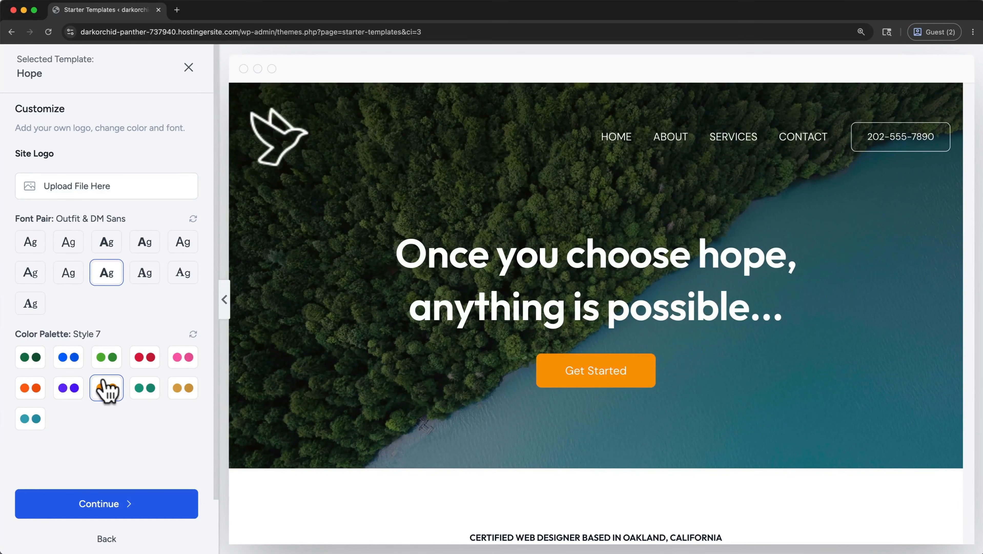
# Build the website with the preselected features, skipping the personal details form, and view the finished site.
pyautogui.click(157, 503)
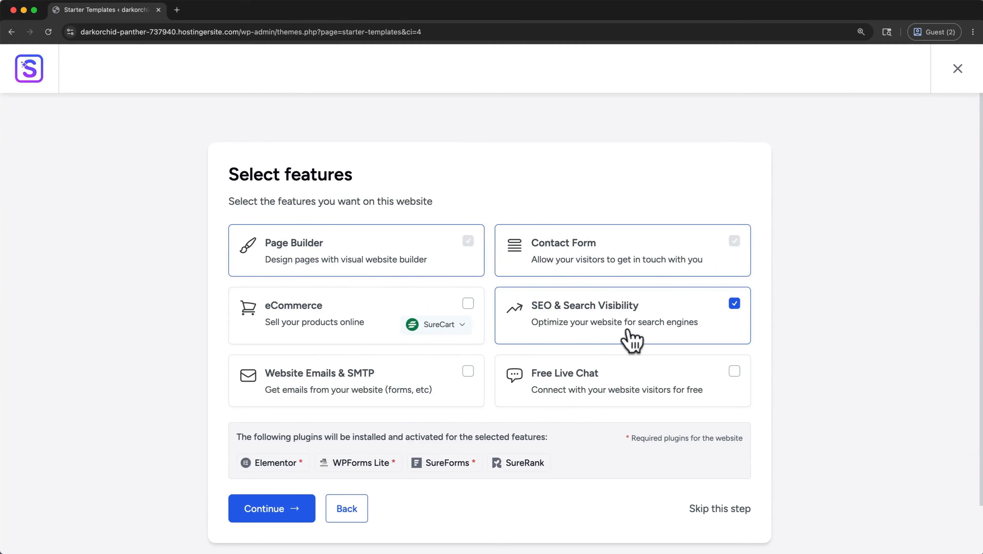
pyautogui.click(305, 511)
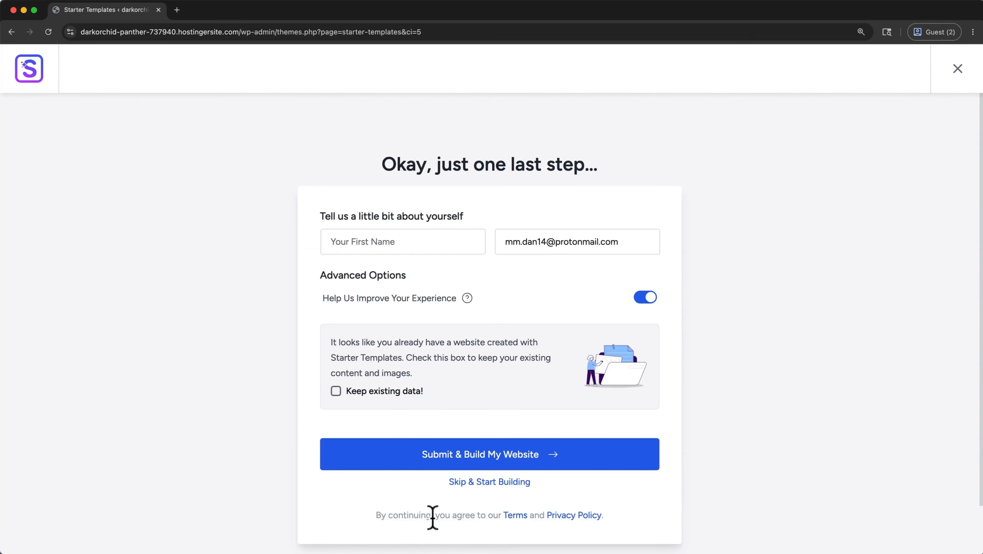
pyautogui.click(473, 486)
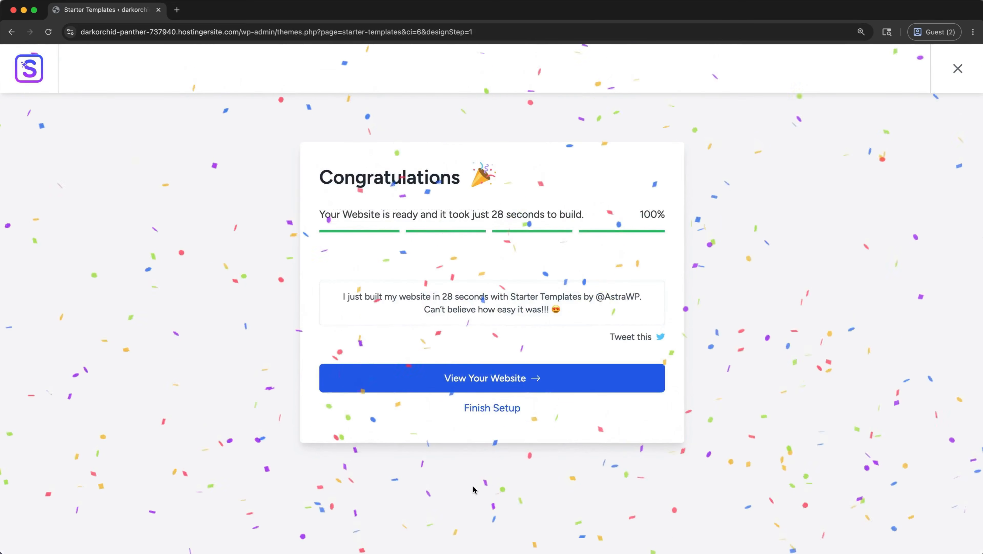
pyautogui.click(574, 384)
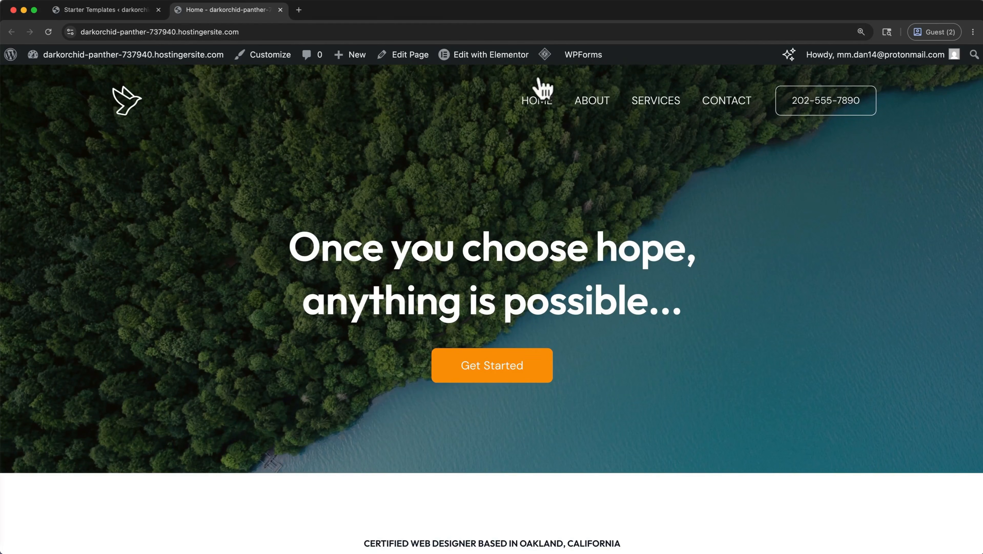
# Open the WordPress admin in a separate browser tab and view the list of all pages.
pyautogui.moveTo(500, 55)
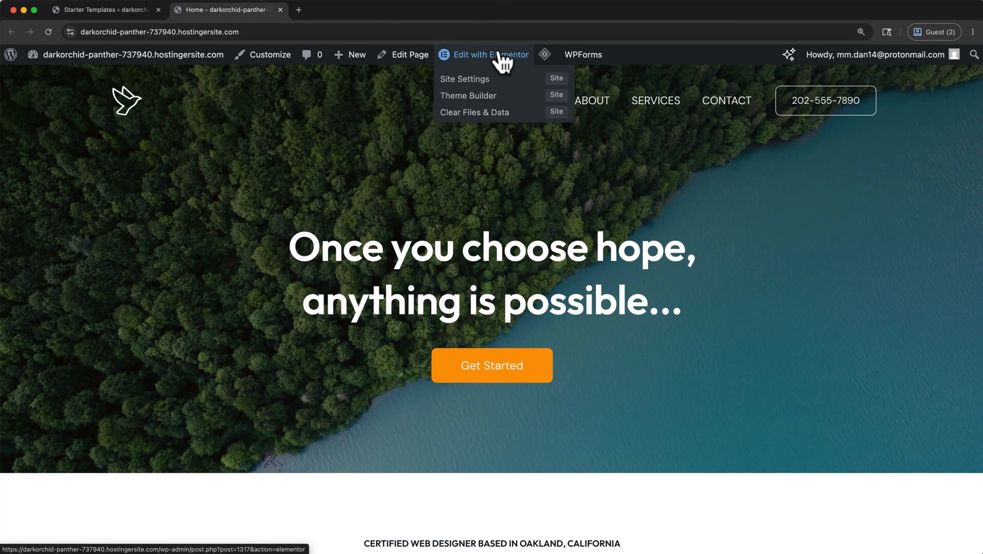
pyautogui.moveTo(11, 56)
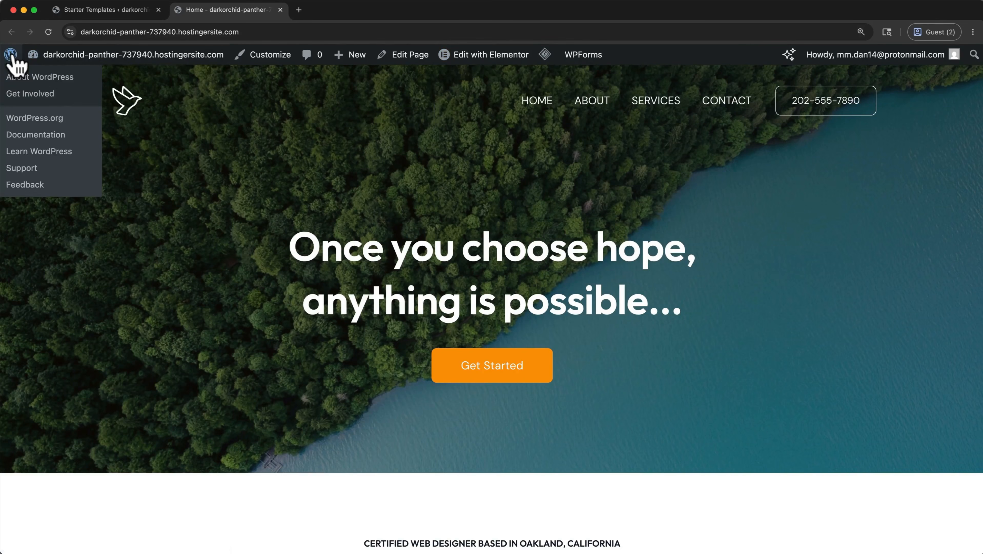
pyautogui.rightClick(13, 57)
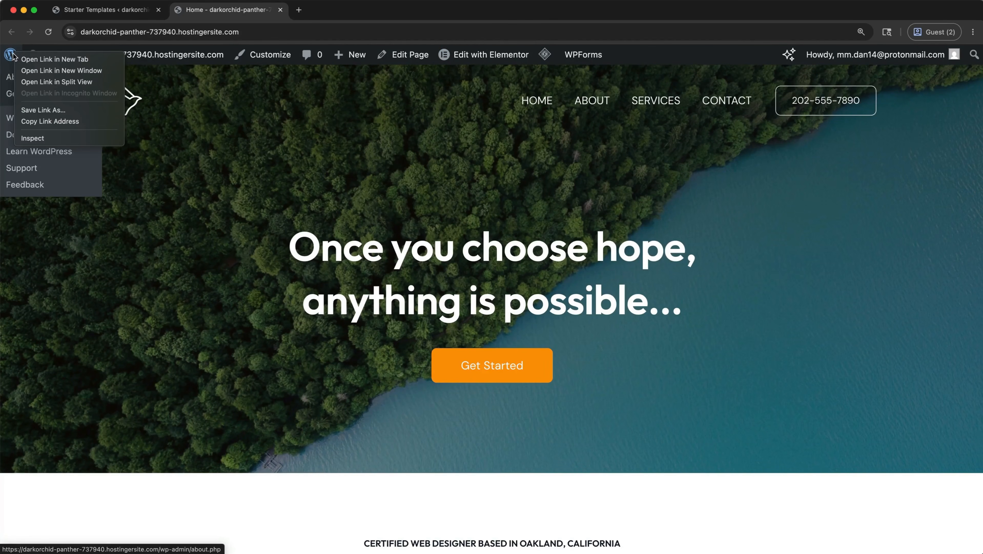
pyautogui.click(27, 60)
pyautogui.moveTo(33, 59)
pyautogui.click(325, 10)
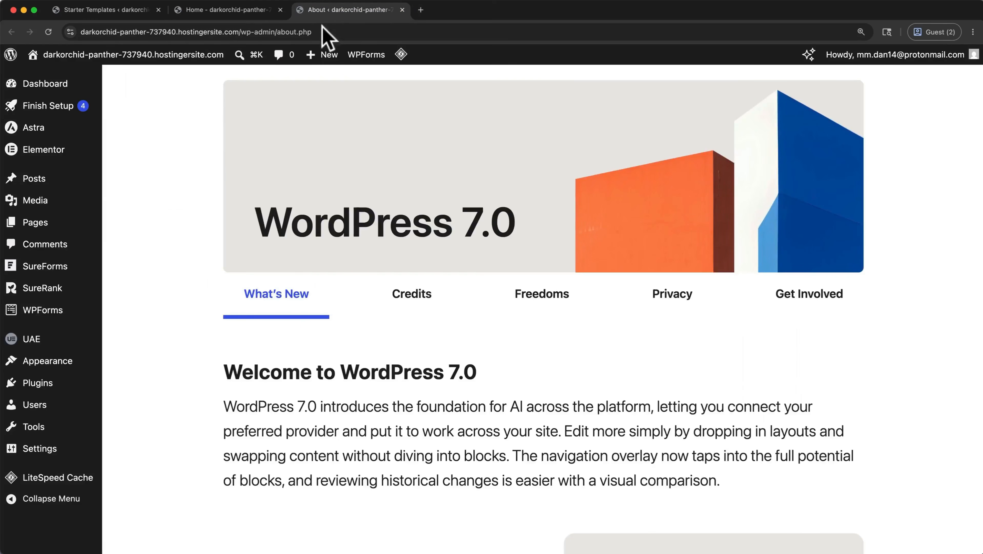
pyautogui.click(64, 223)
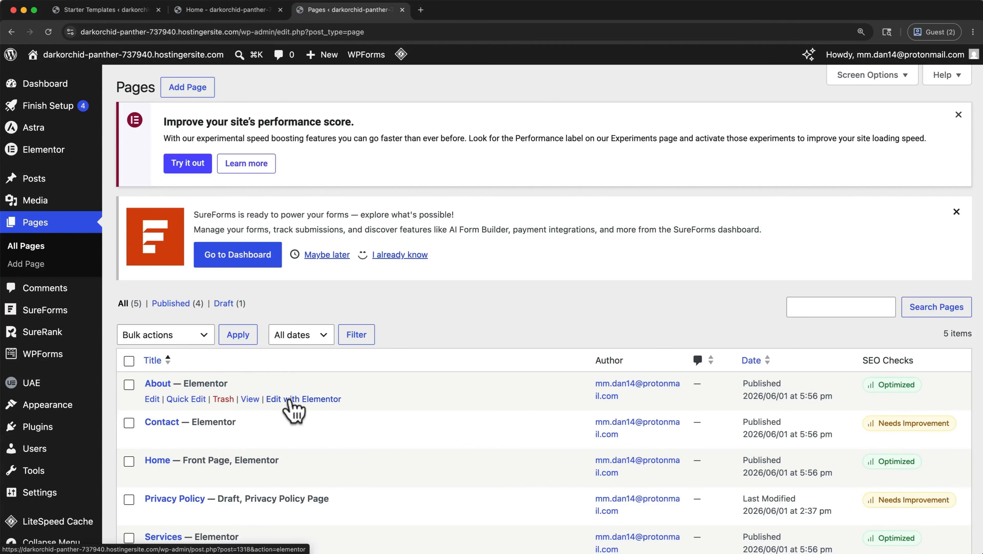
# Close the Pages and Starter Templates browser tabs and open the Home page for editing with Elementor.
pyautogui.click(402, 9)
pyautogui.click(149, 16)
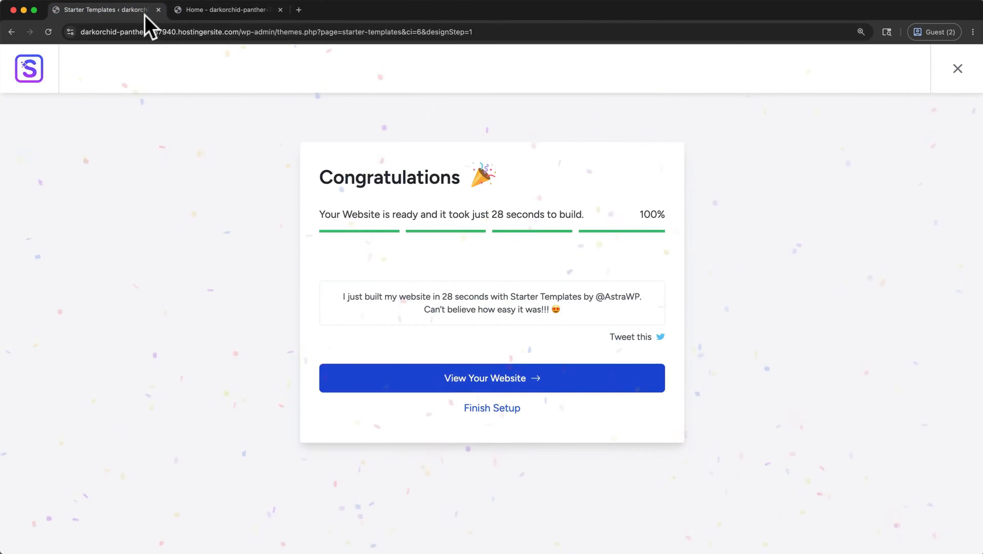
pyautogui.click(158, 10)
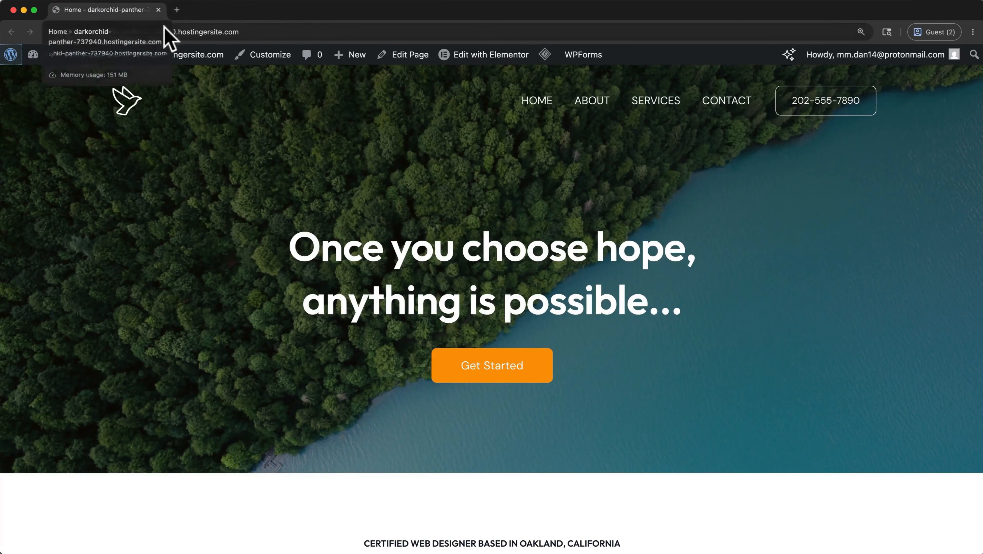
pyautogui.moveTo(474, 56)
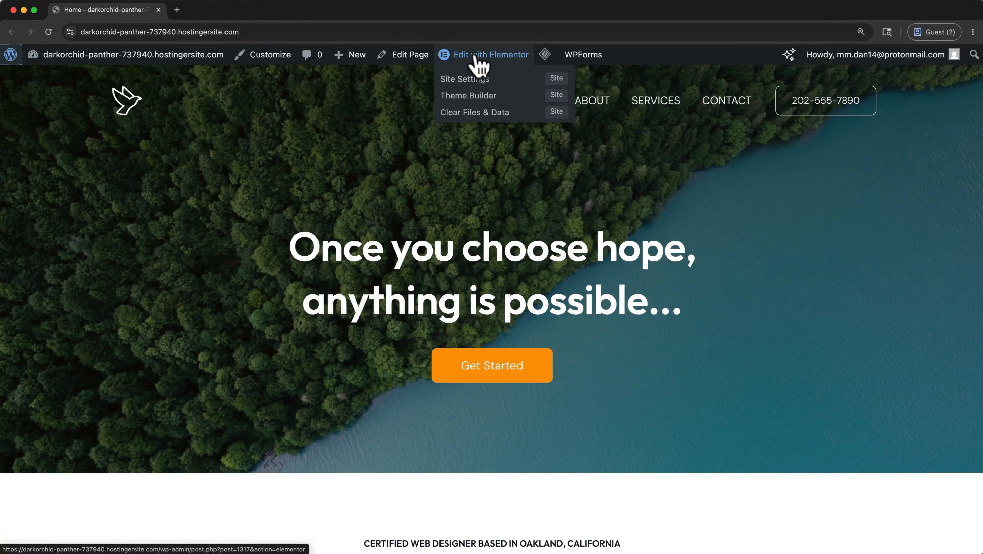
pyautogui.click(475, 56)
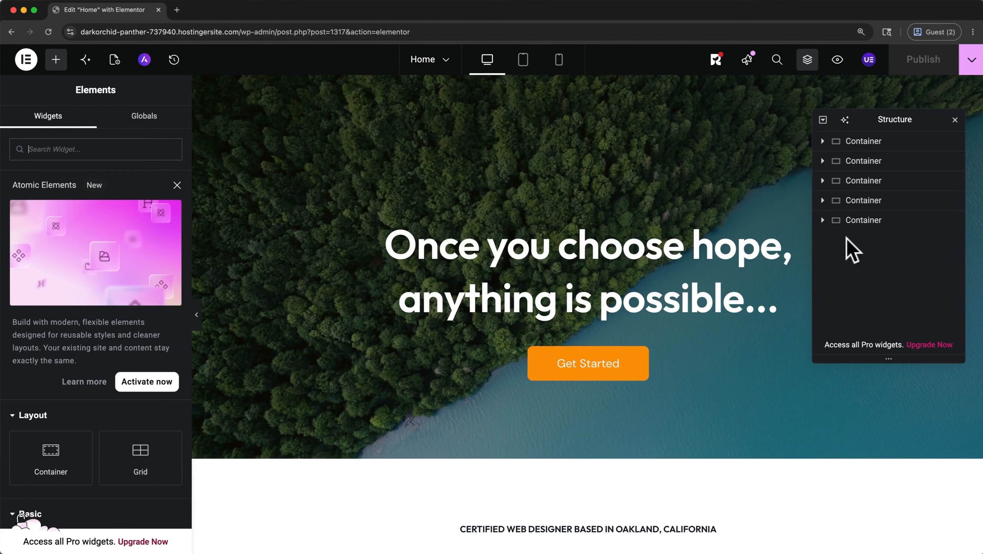
# Expand the first container in the page structure and display its layout settings.
pyautogui.click(823, 141)
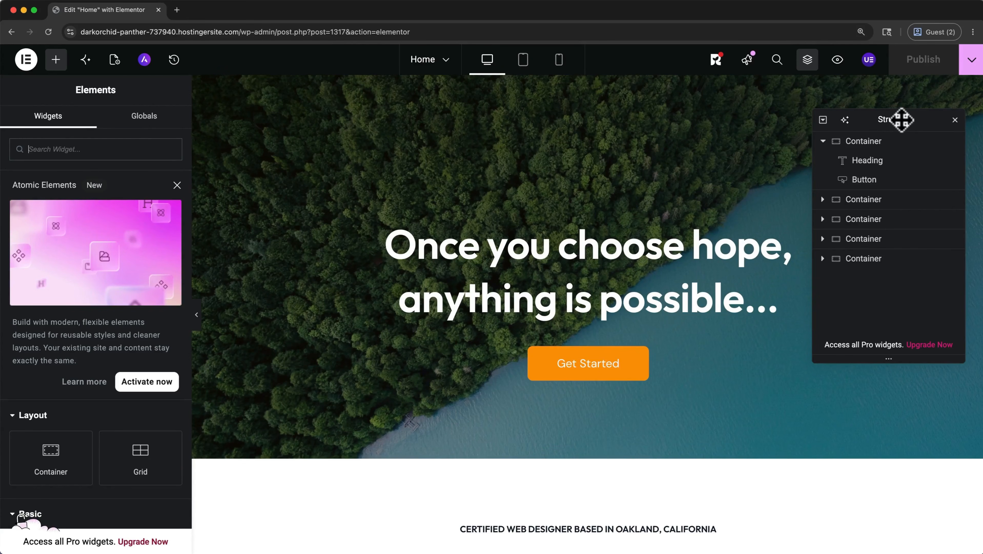
pyautogui.click(896, 143)
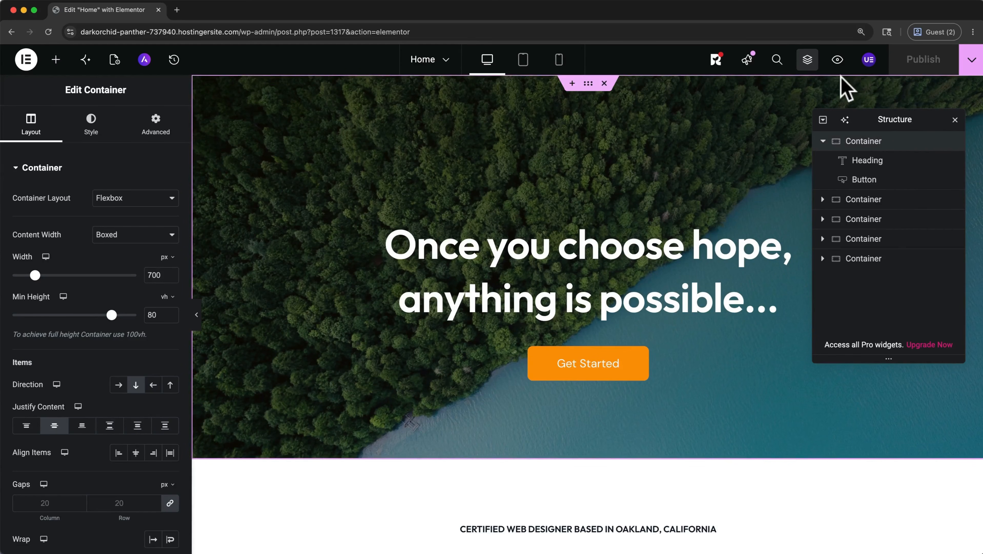
pyautogui.click(823, 141)
pyautogui.click(823, 141)
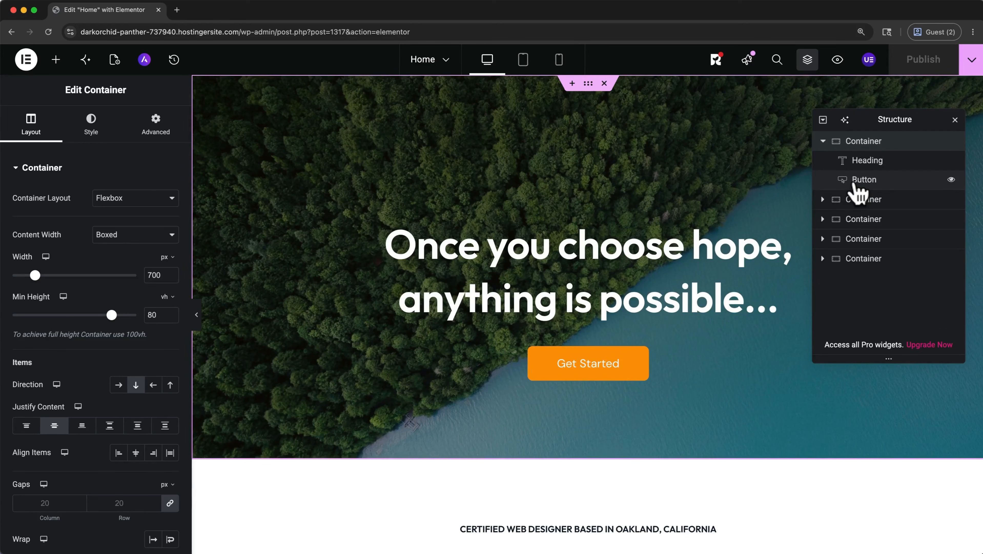
# Move the Get Started button above the heading in the page structure, toggle its visibility, and restore the original order.
pyautogui.moveTo(858, 186); pyautogui.dragTo(864, 161)
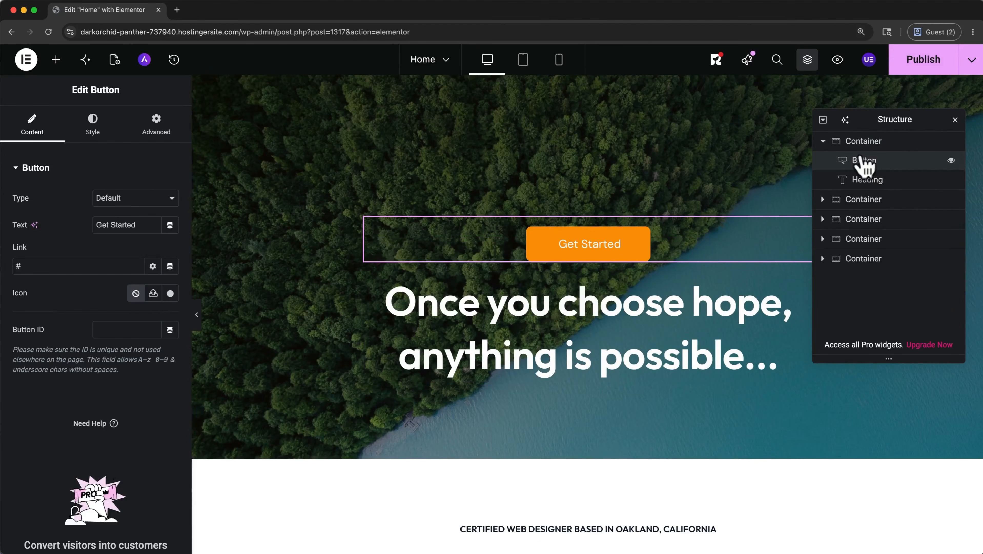
pyautogui.click(952, 160)
pyautogui.click(951, 160)
pyautogui.moveTo(948, 165); pyautogui.dragTo(931, 190)
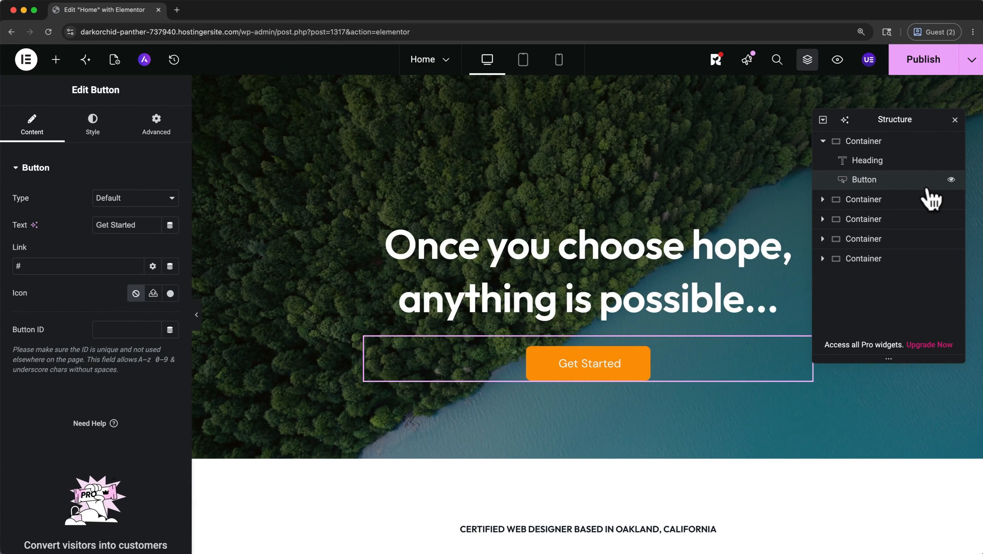
pyautogui.click(954, 119)
pyautogui.press('super+i')
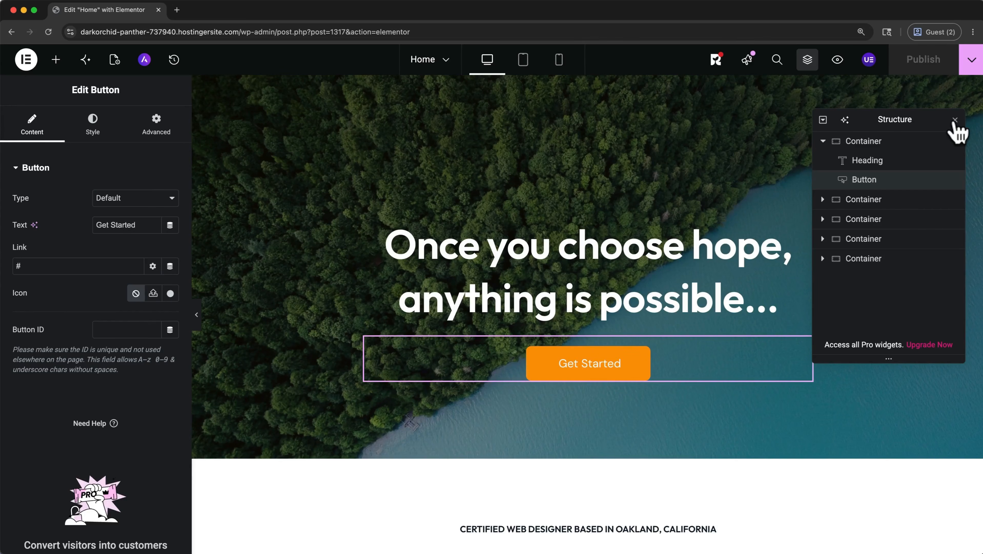
# Replace the hero heading's text with "Travel Further. <br>See Deeper.".
pyautogui.click(705, 245)
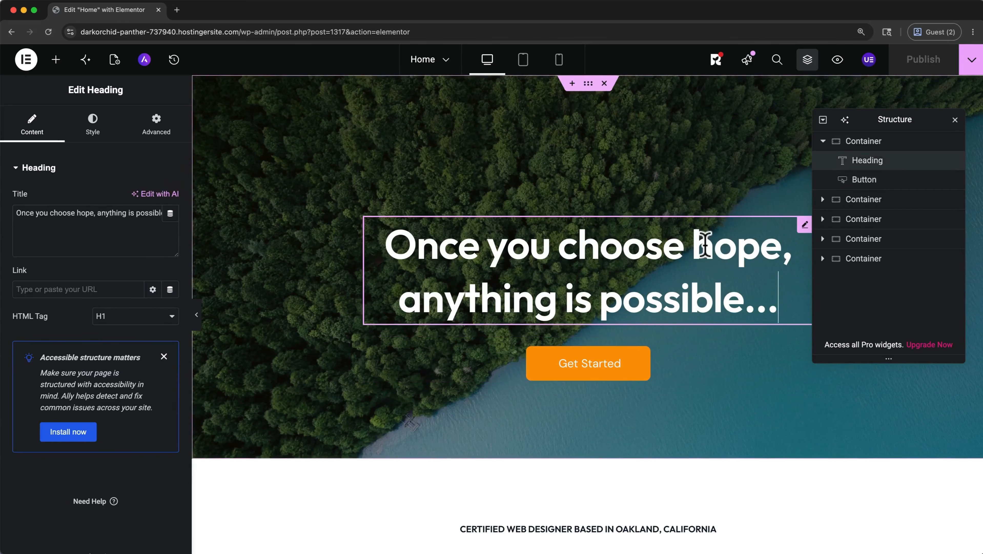
pyautogui.press('BackSpace')
pyautogui.press('BackSpace')
pyautogui.press('BackSpace')
pyautogui.press('BackSpace')
pyautogui.press('BackSpace')
pyautogui.press('BackSpace')
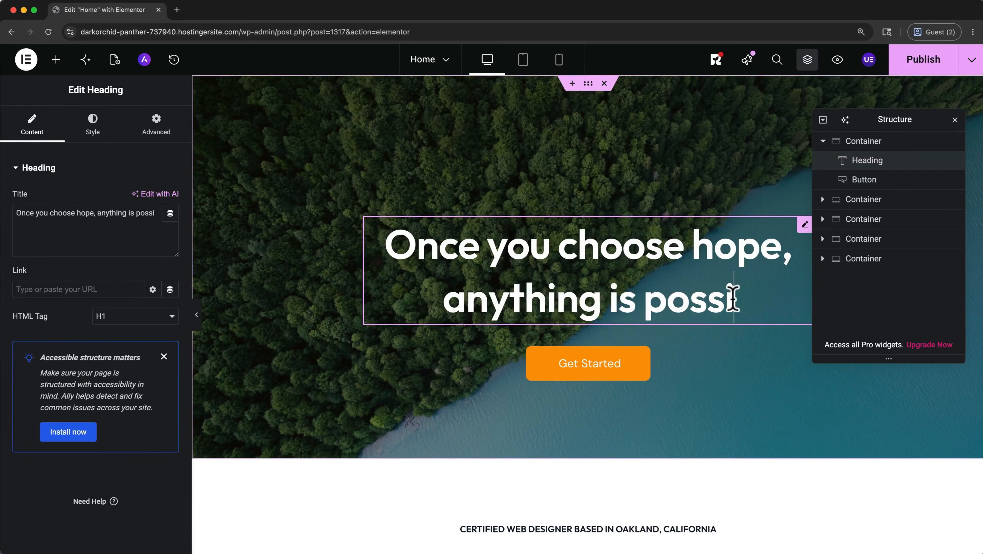
pyautogui.press('super+a')
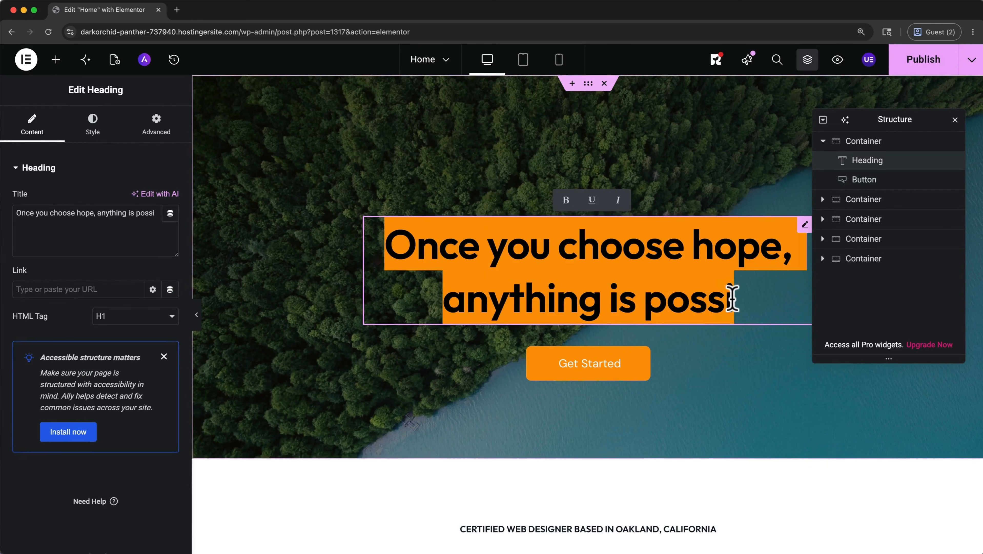
pyautogui.write('Travel Further. <br>See Deeper.')
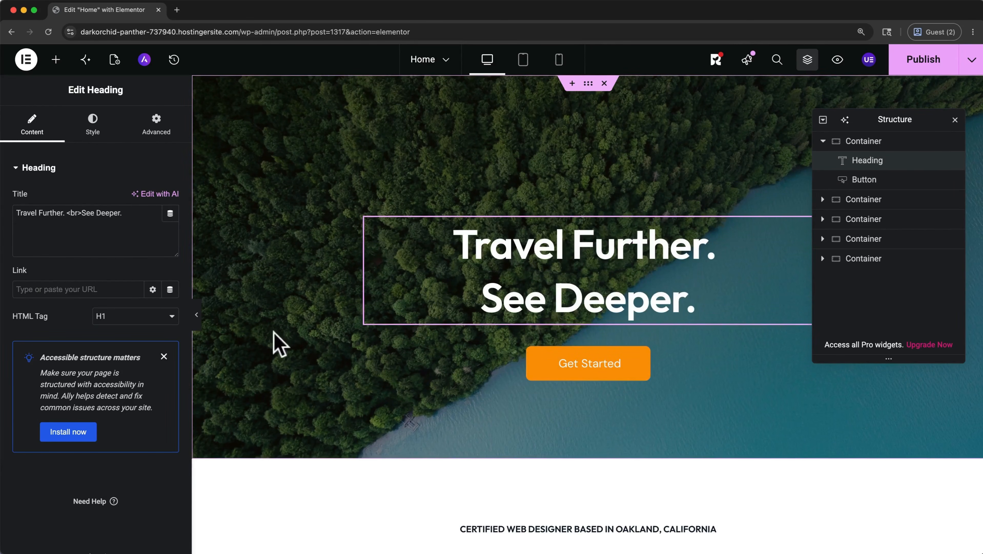
pyautogui.click(130, 254)
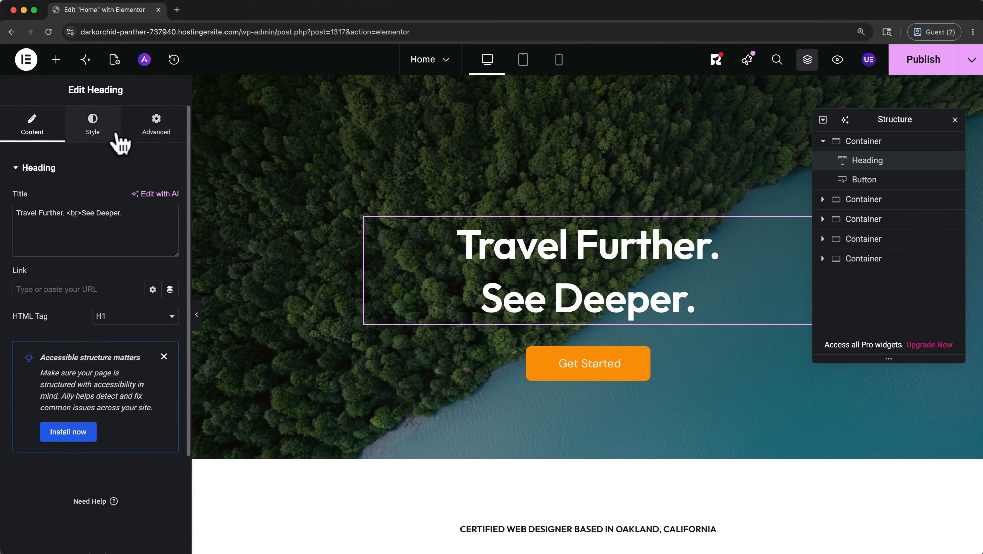
# Set the hero heading's typography size to 72 px and its weight to 100 (Thin).
pyautogui.click(101, 130)
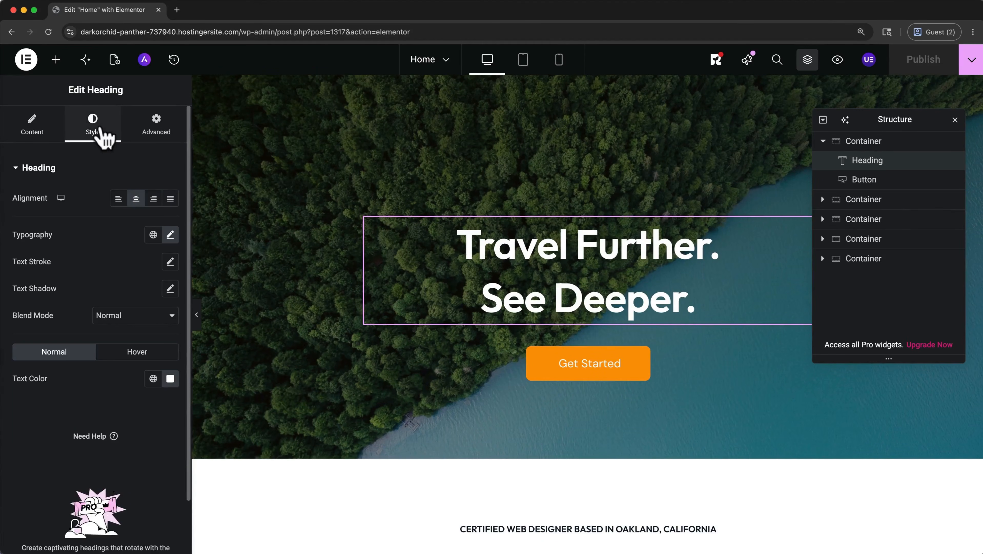
pyautogui.click(170, 234)
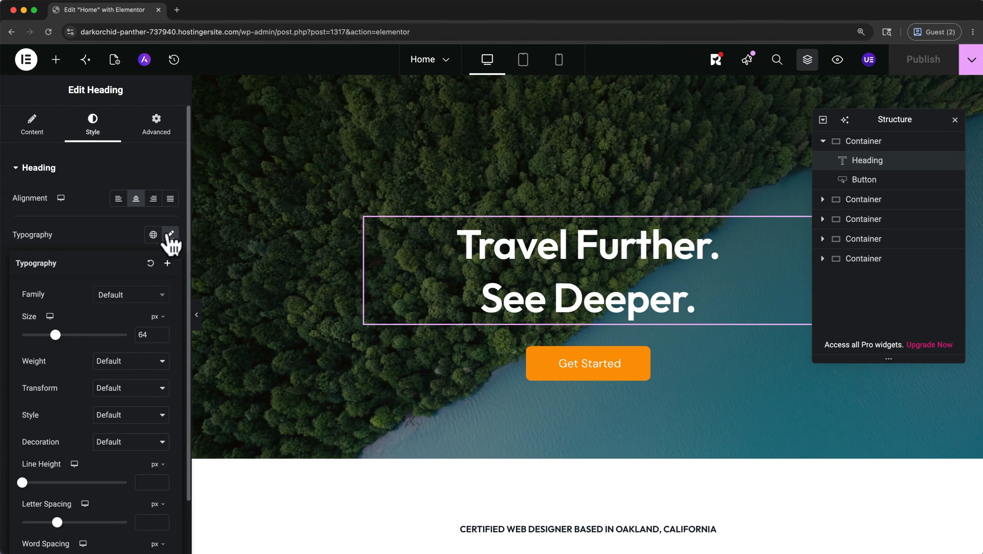
pyautogui.moveTo(56, 334); pyautogui.dragTo(60, 335)
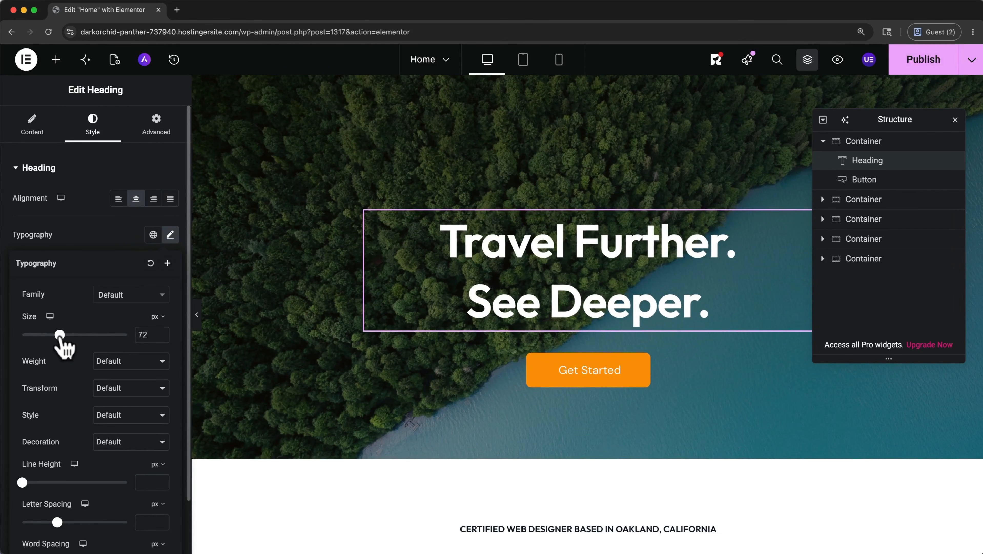
pyautogui.click(102, 364)
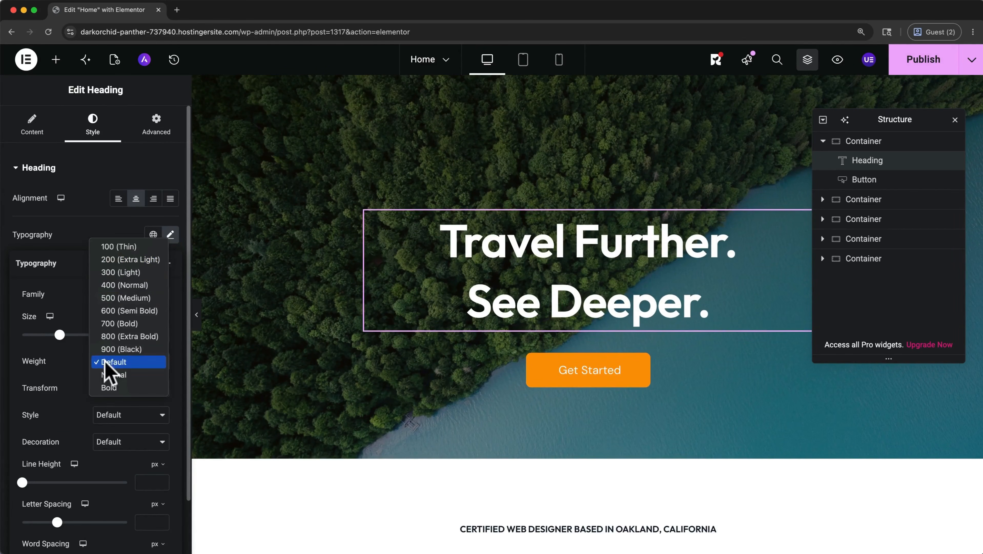
pyautogui.click(131, 248)
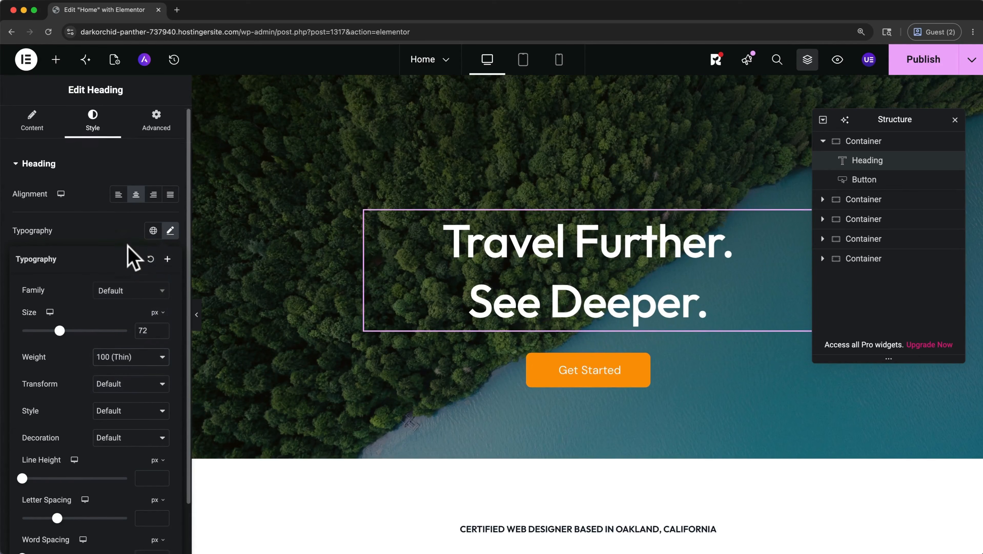
pyautogui.scroll(-3, 131, 258)
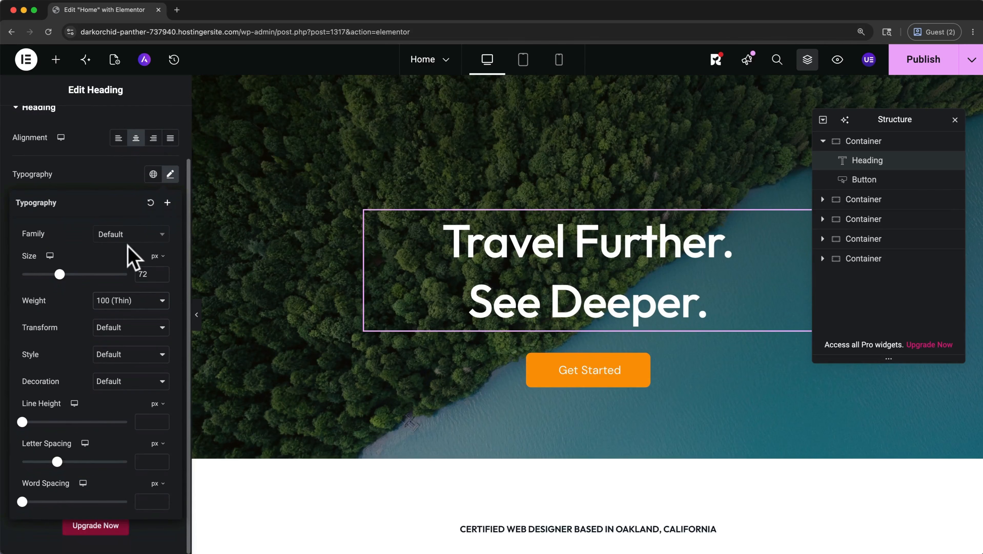
pyautogui.click(171, 173)
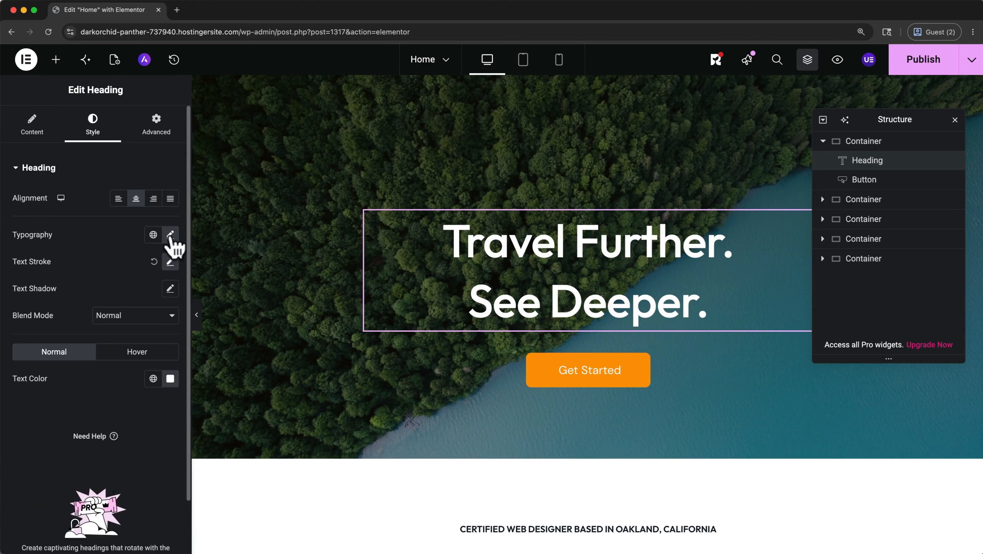
# Try picking a custom text color for the hero heading, leaving it on #FFFFFF.
pyautogui.click(170, 378)
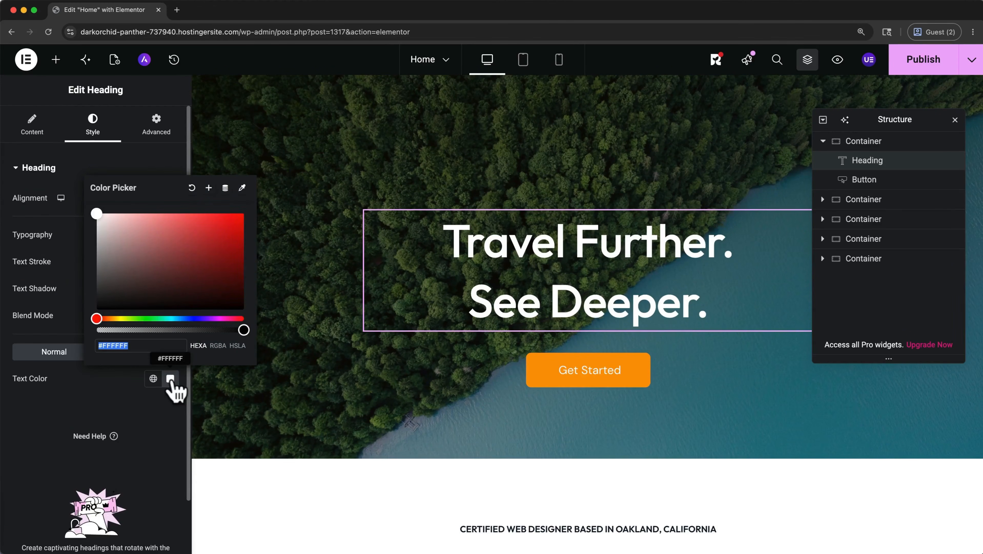
pyautogui.moveTo(97, 214)
pyautogui.mouseDown()
pyautogui.moveTo(120, 250)
pyautogui.moveTo(91, 209)
pyautogui.mouseUp()
pyautogui.click(76, 390)
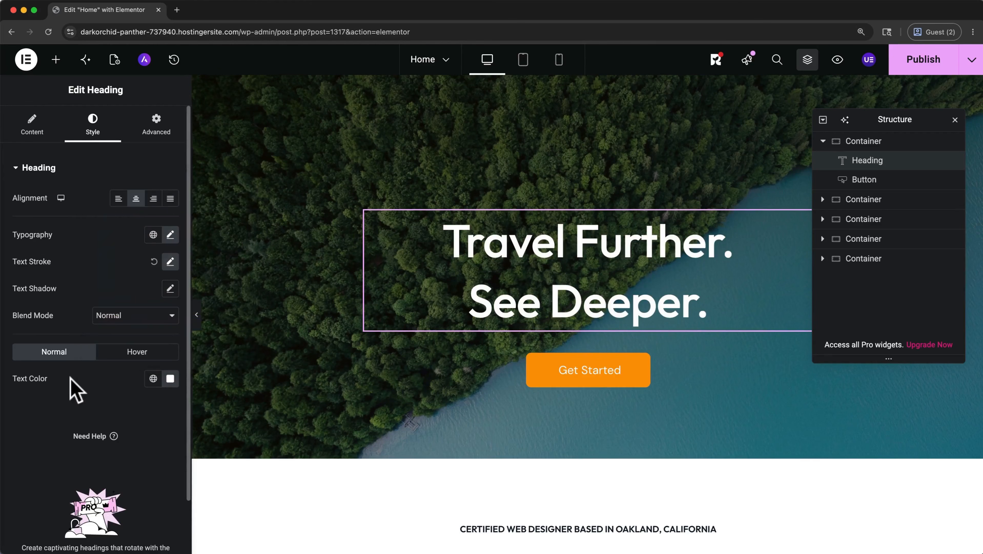
# Apply the global Theme Color 6 (#FFFFFF) to the hero heading's text.
pyautogui.click(153, 379)
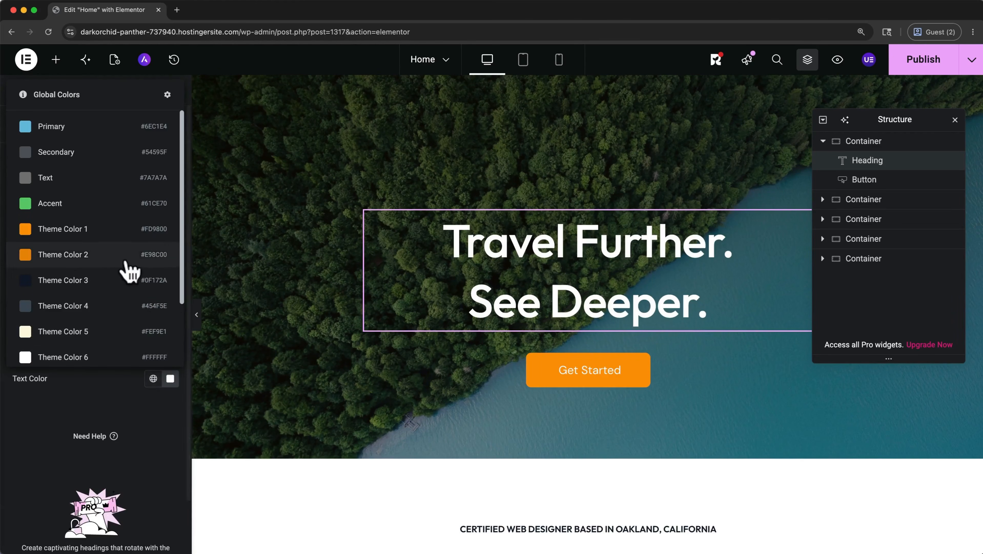
pyautogui.scroll(-4, 127, 268)
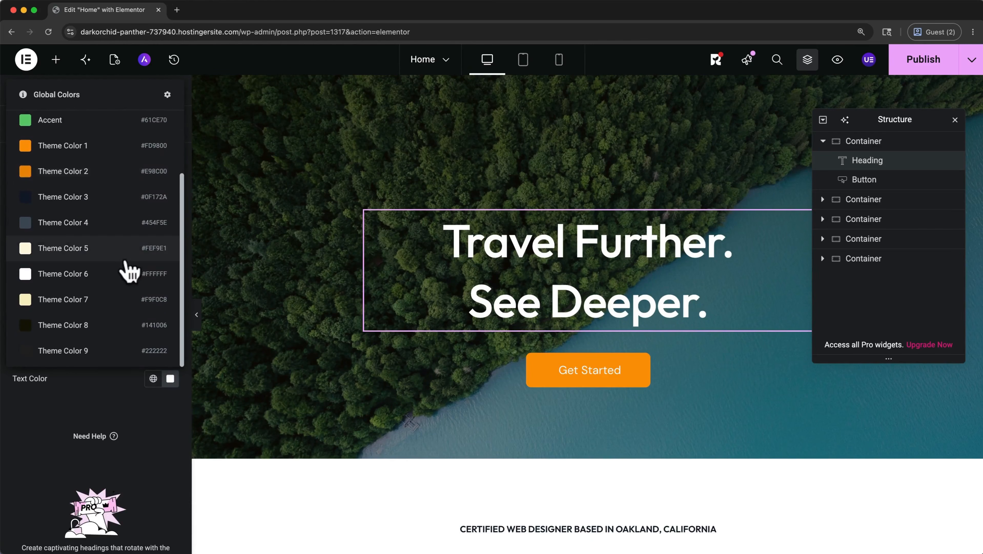
pyautogui.scroll(4, 127, 271)
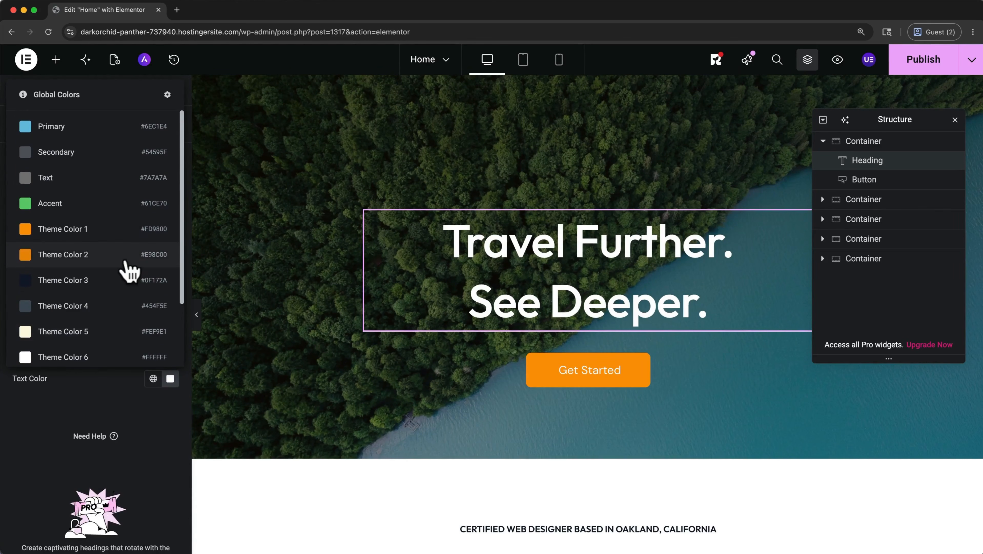
pyautogui.click(113, 357)
# Try the global Theme Color 2 on the hero heading's text, undo it, and view the edit history.
pyautogui.click(152, 379)
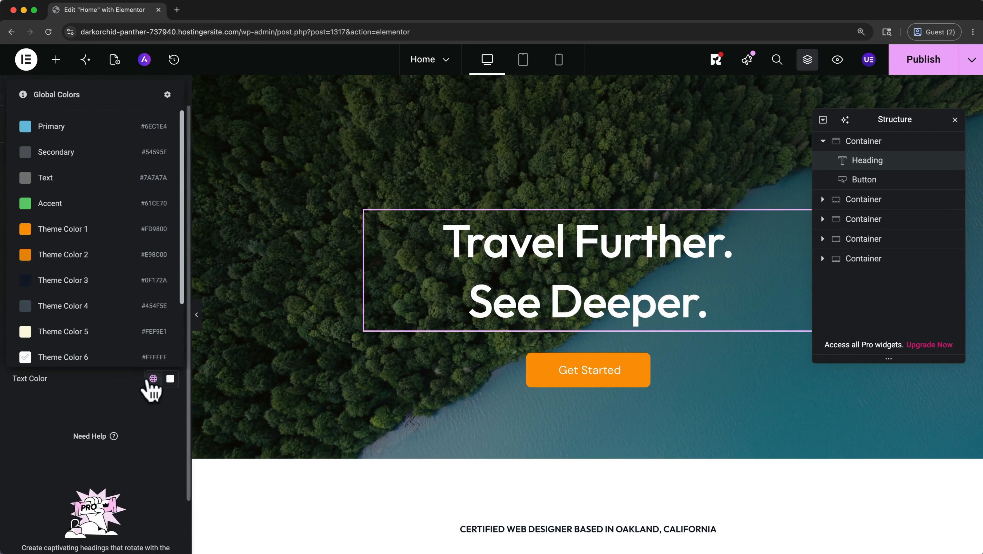
pyautogui.click(120, 254)
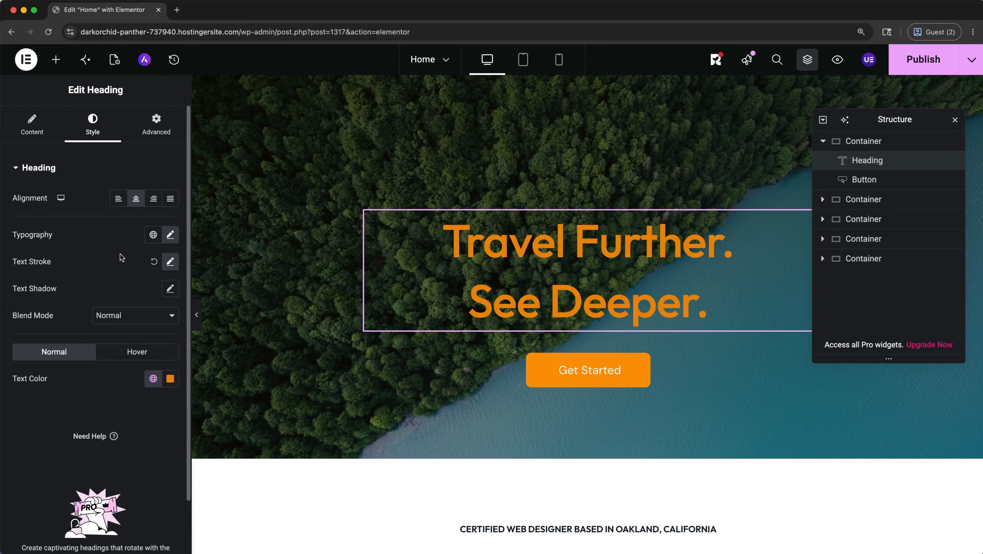
pyautogui.press('super+z')
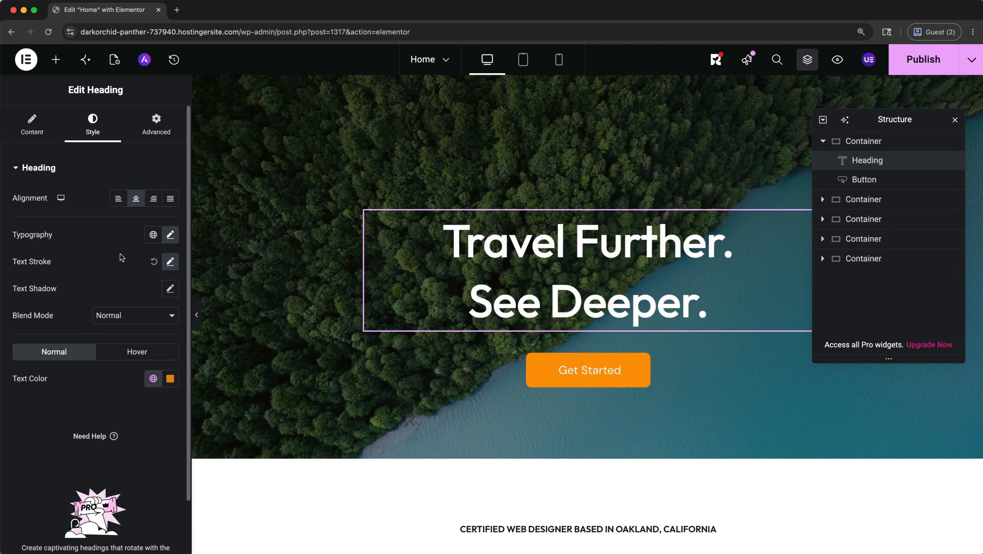
pyautogui.click(172, 63)
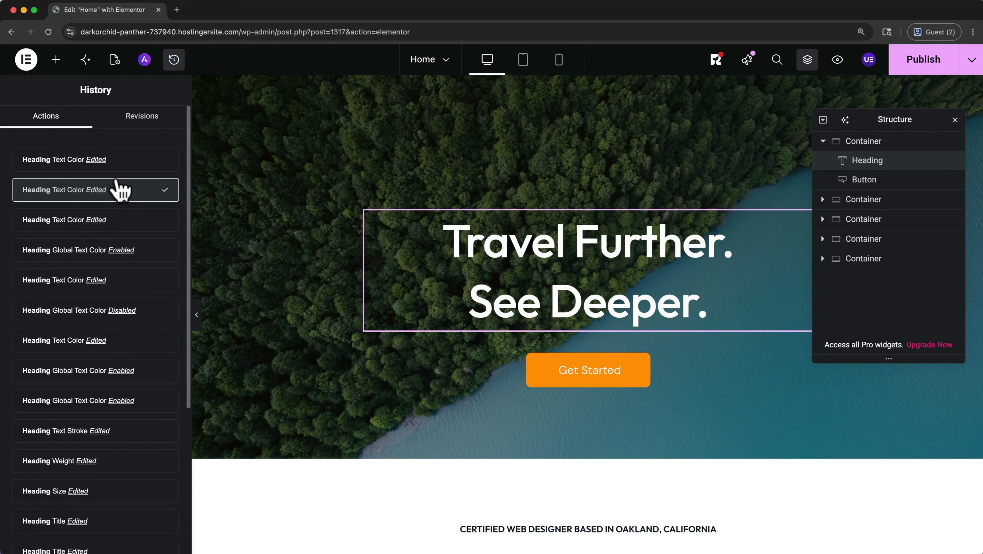
# Open the image chooser for the Web Design card's picture and look through the media library and image search.
pyautogui.scroll(-10, 237, 176)
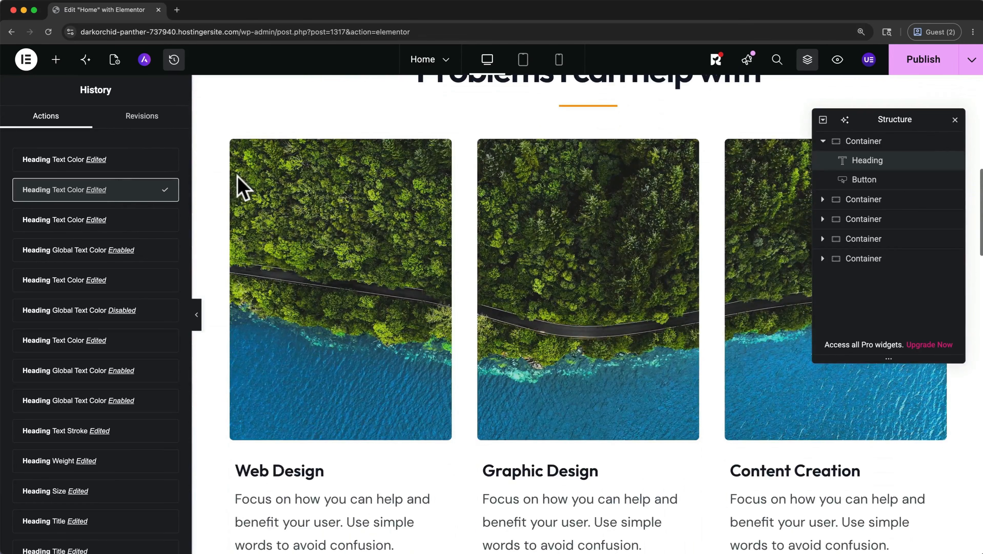
pyautogui.click(291, 227)
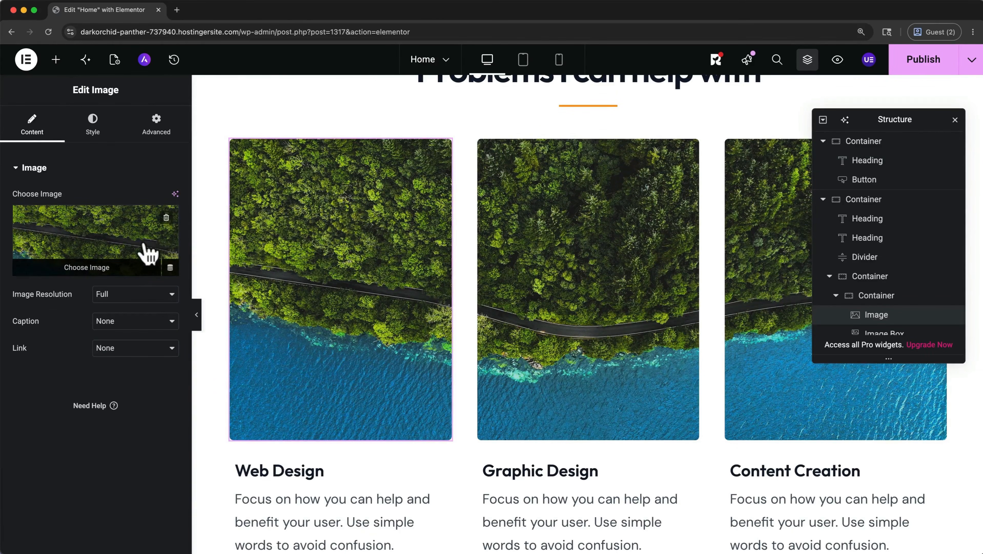
pyautogui.click(138, 271)
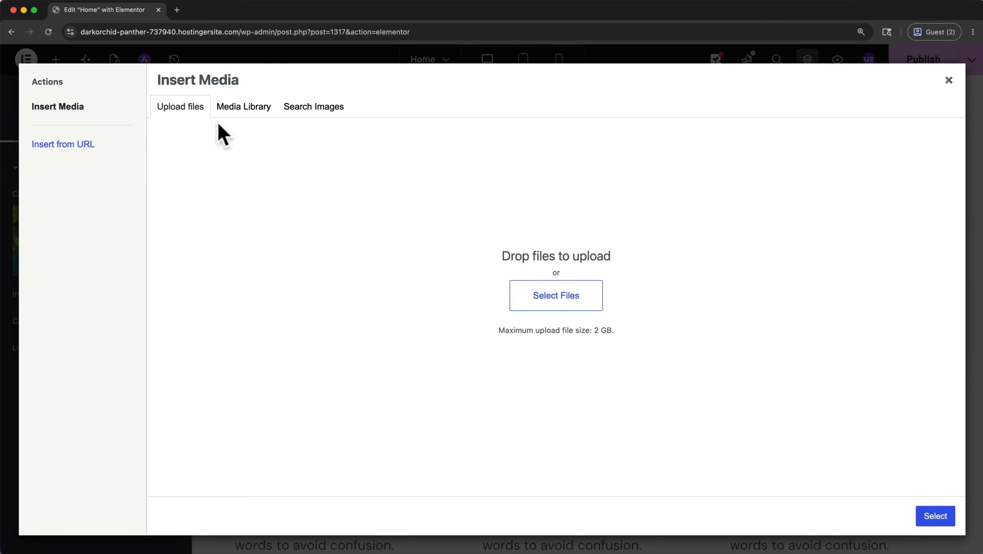
pyautogui.click(236, 110)
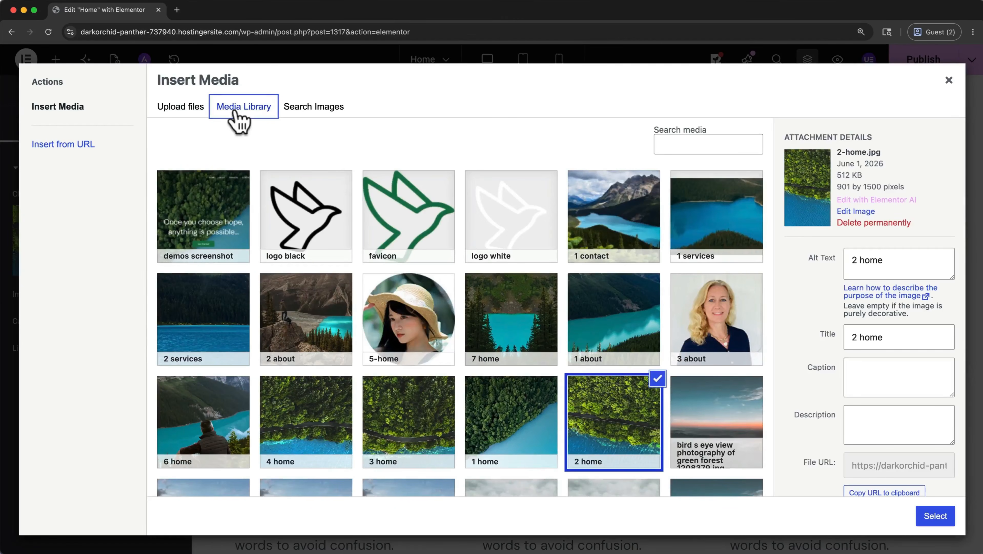
pyautogui.click(298, 109)
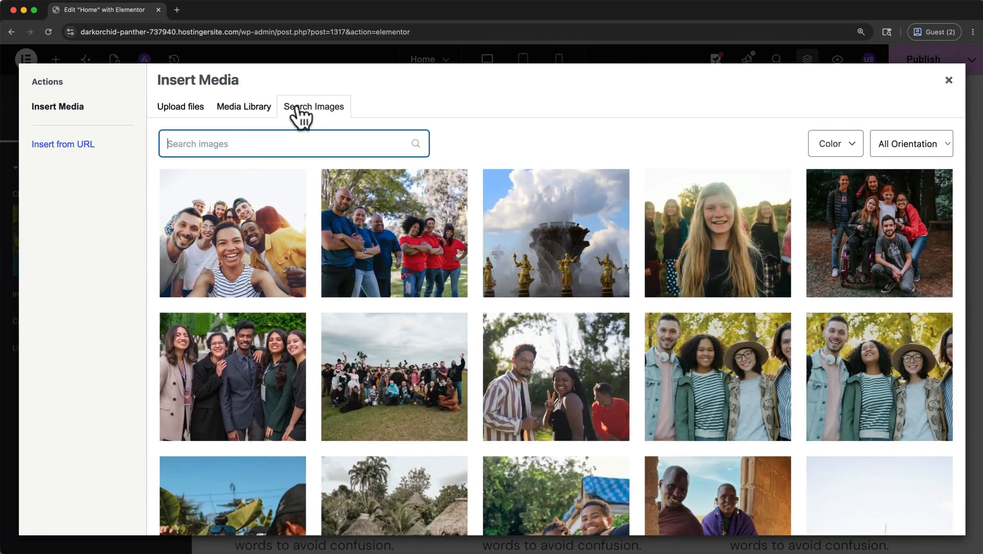
# Upload explore_2.png from the Downloads folder and insert it as the Web Design card's image.
pyautogui.click(189, 110)
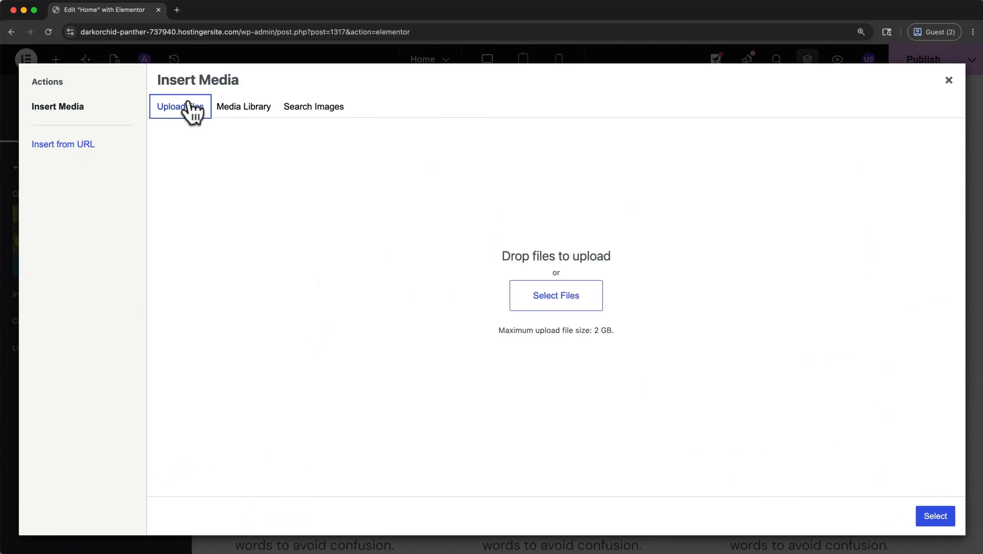
pyautogui.click(542, 295)
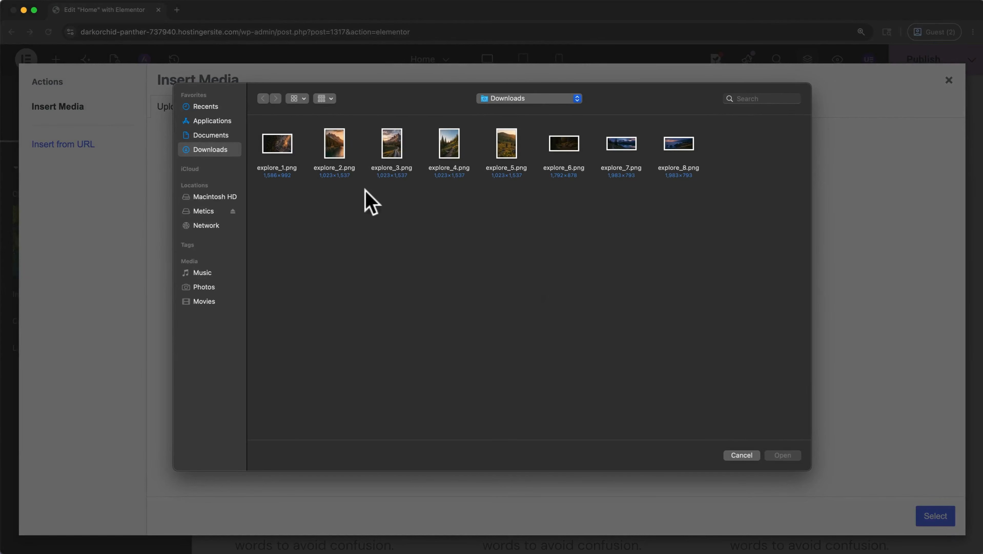
pyautogui.click(346, 152)
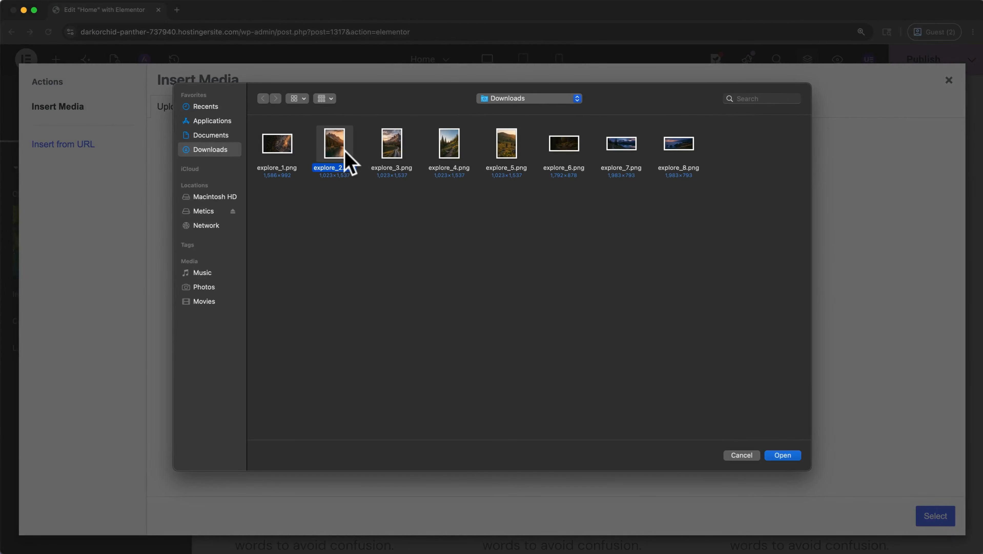
pyautogui.click(783, 456)
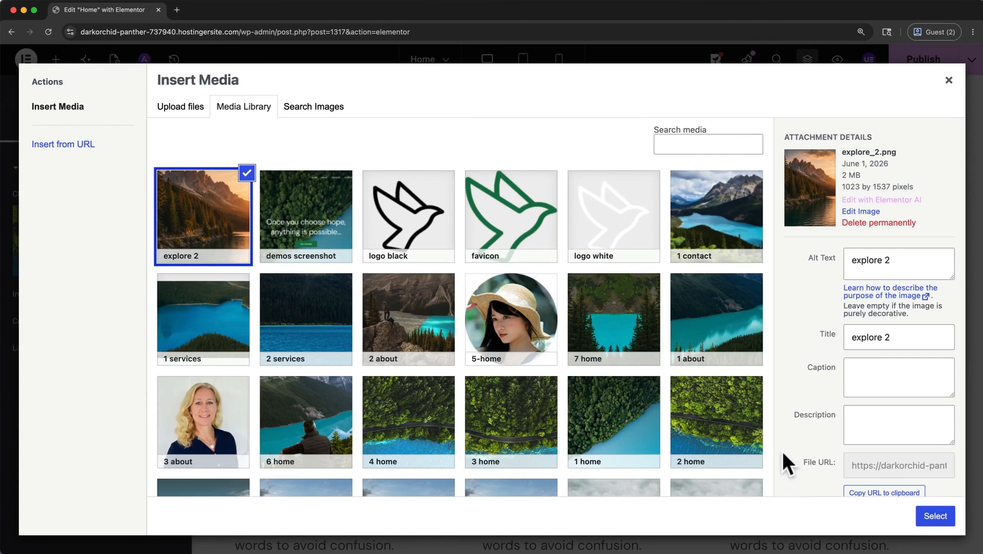
pyautogui.click(923, 515)
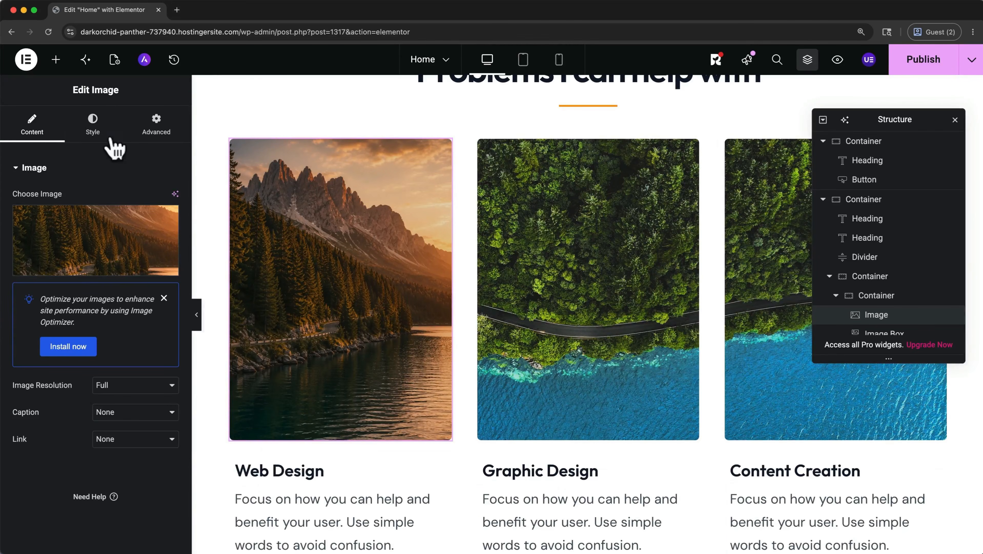
# Set the Web Design image's border radius to 0 px on all four corners, with the values linked together.
pyautogui.click(96, 121)
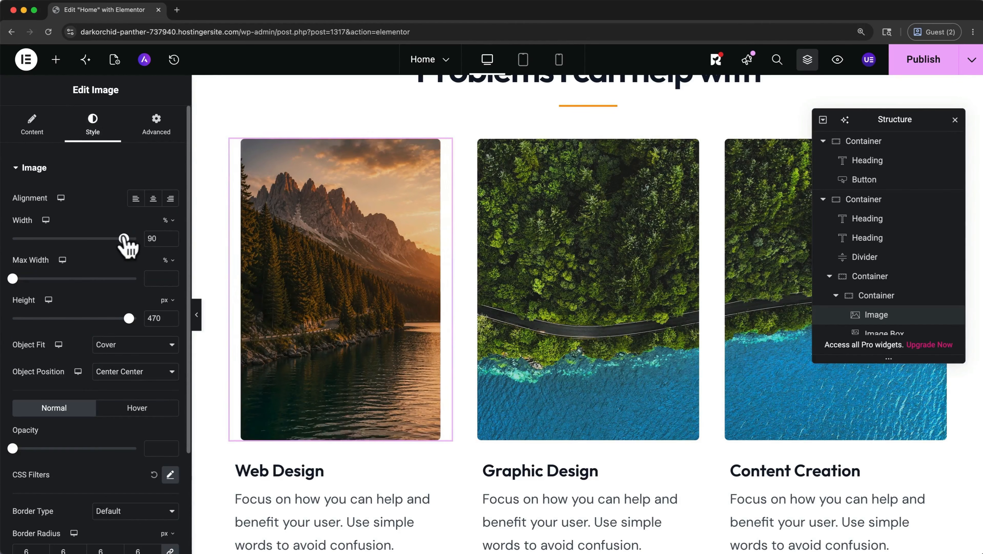
pyautogui.scroll(-3, 138, 244)
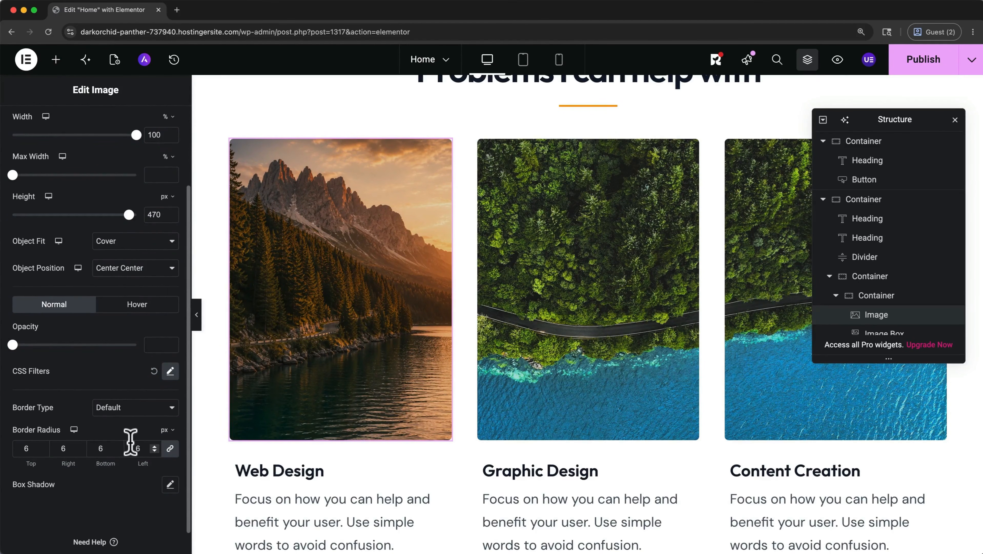
pyautogui.click(43, 451)
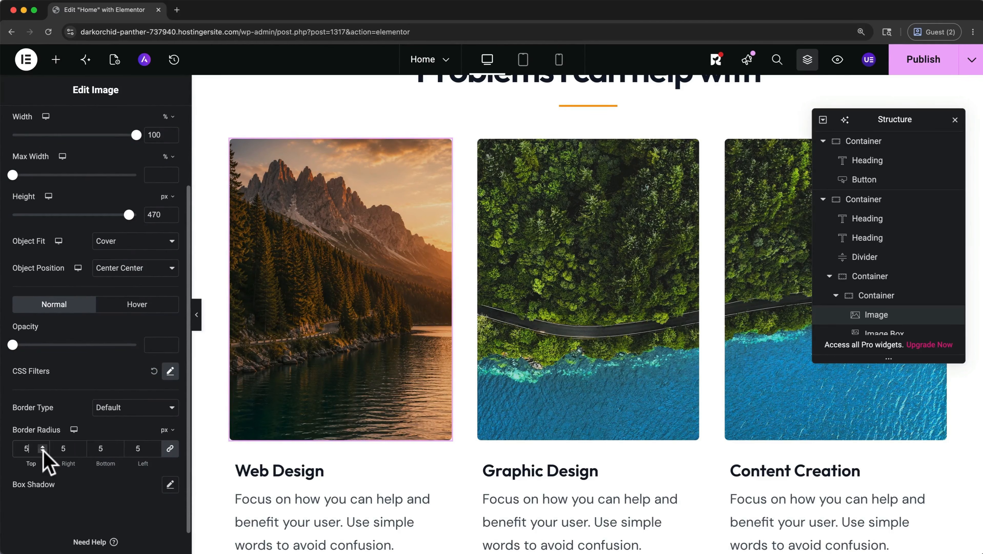
pyautogui.click(42, 451)
pyautogui.click(43, 451)
pyautogui.click(43, 450)
pyautogui.click(42, 451)
pyautogui.click(42, 451)
pyautogui.click(171, 451)
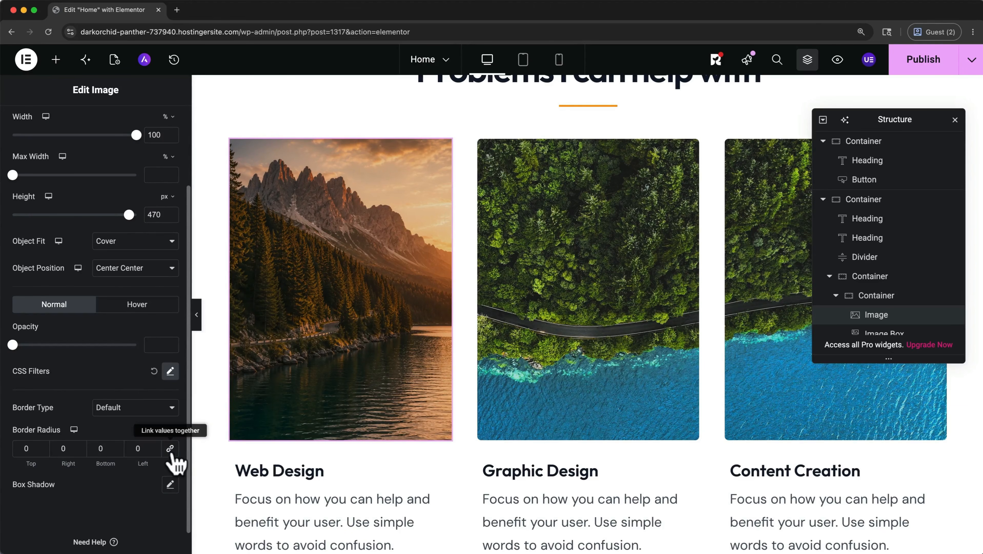
pyautogui.click(170, 450)
# Try a box shadow on the Web Design image and reset it.
pyautogui.click(170, 484)
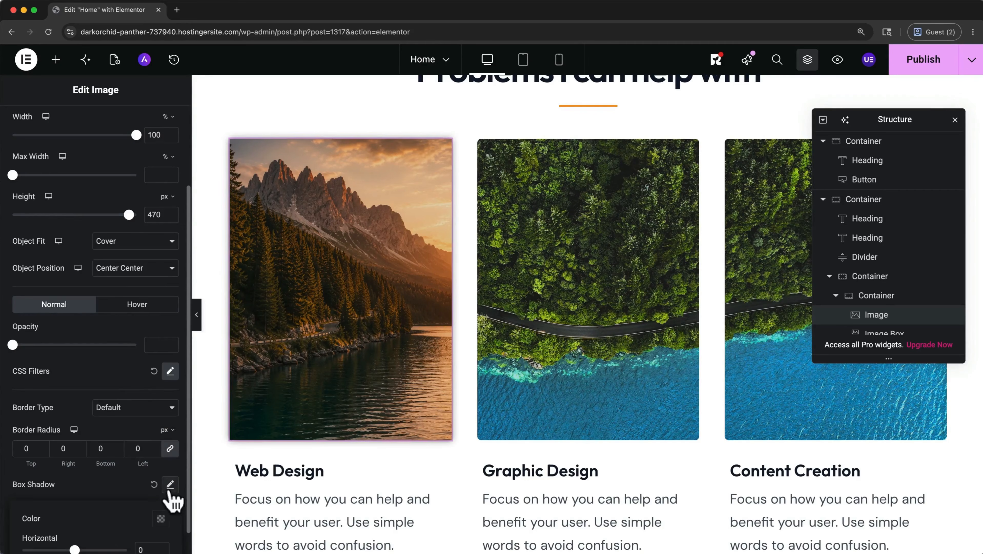
pyautogui.scroll(-5, 170, 490)
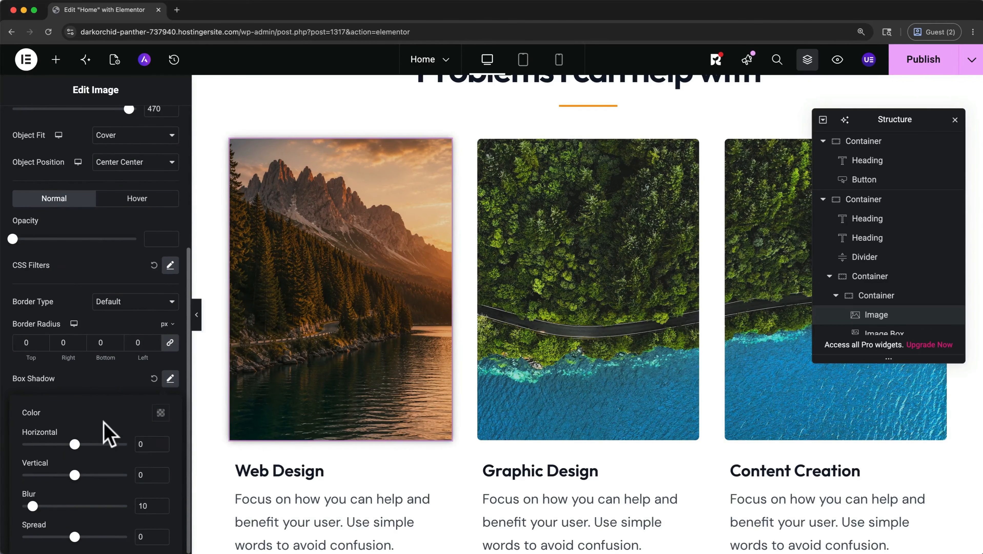
pyautogui.click(154, 379)
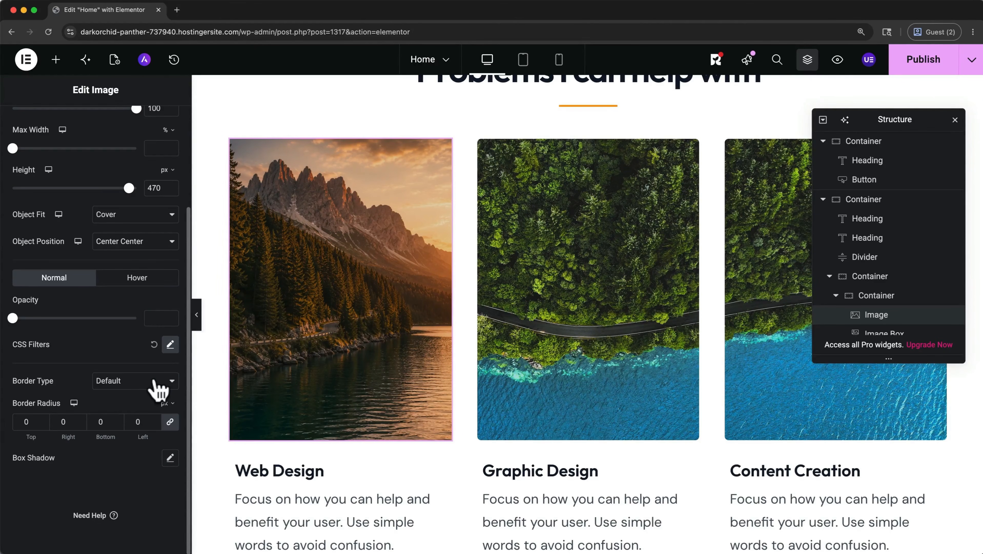
# Select the Graphic Design card's image for editing.
pyautogui.click(516, 323)
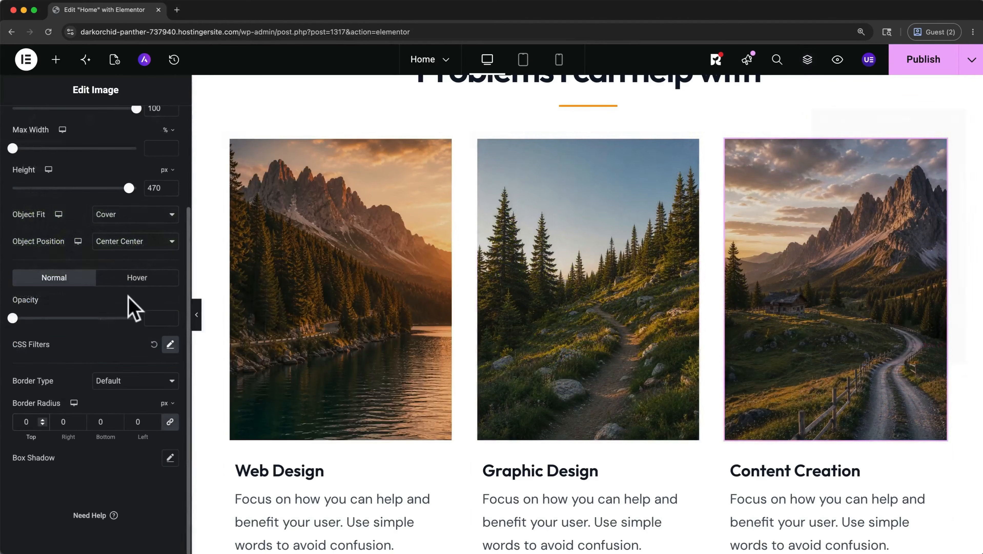
# Replace the hero section's Get Started button text with "Explore Trips".
pyautogui.scroll(10, 292, 193)
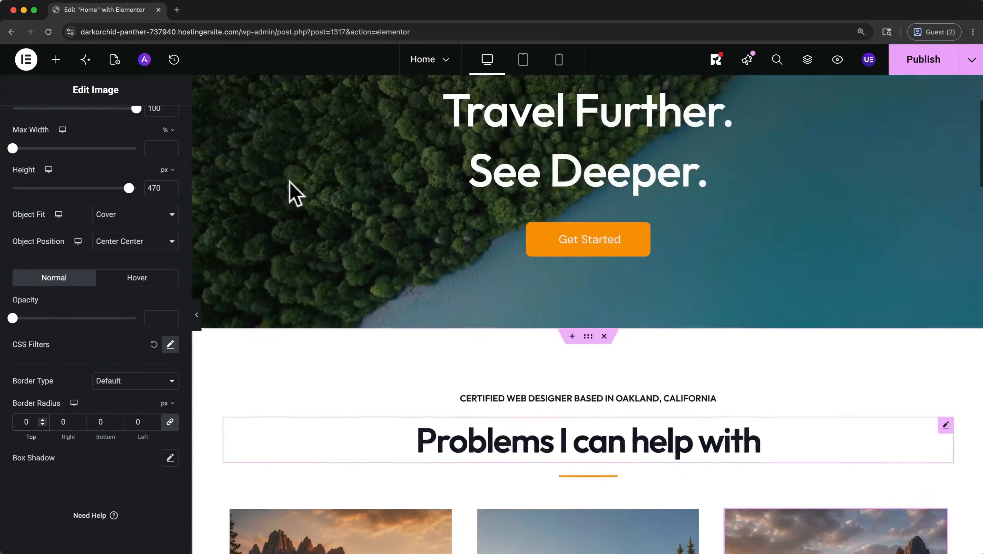
pyautogui.click(541, 337)
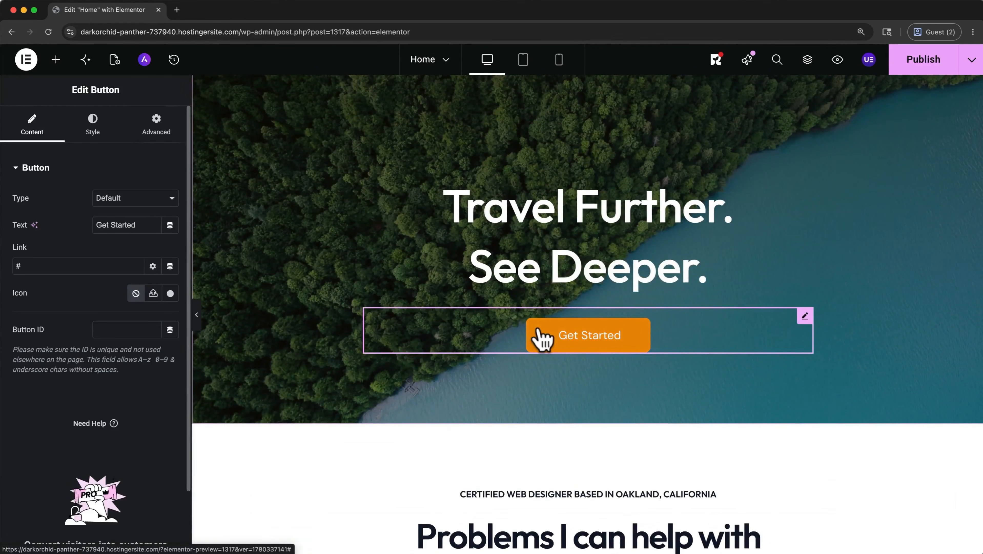
pyautogui.doubleClick(145, 225)
pyautogui.tripleClick(145, 225)
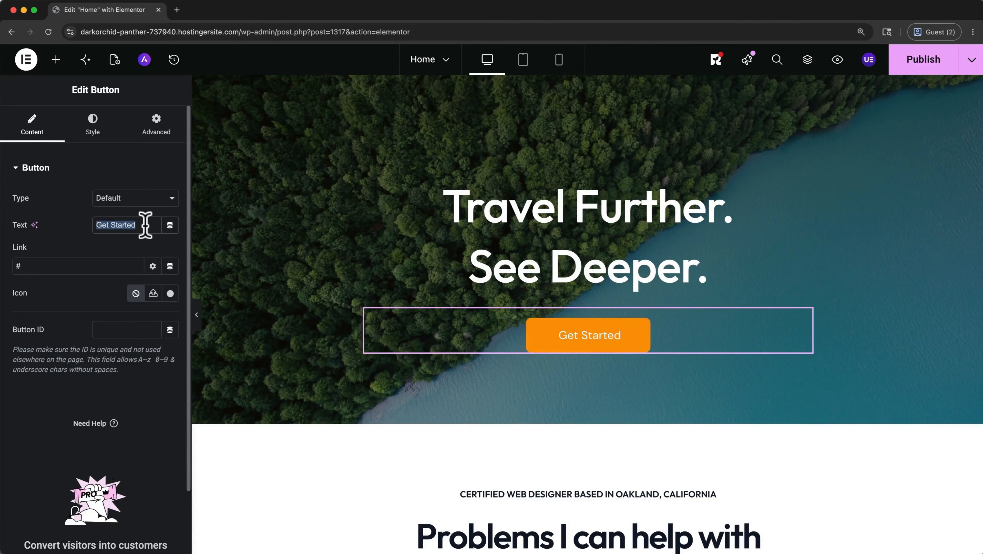
pyautogui.write('Explore Trips')
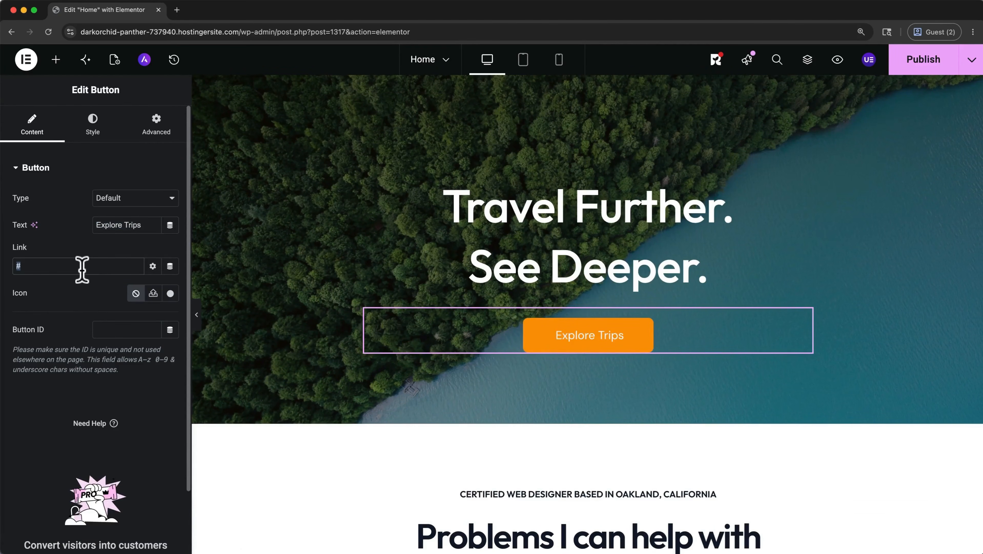
# Replace the Explore Trips button's placeholder link with a link to the site's Services page.
pyautogui.click(74, 268)
pyautogui.press('BackSpace')
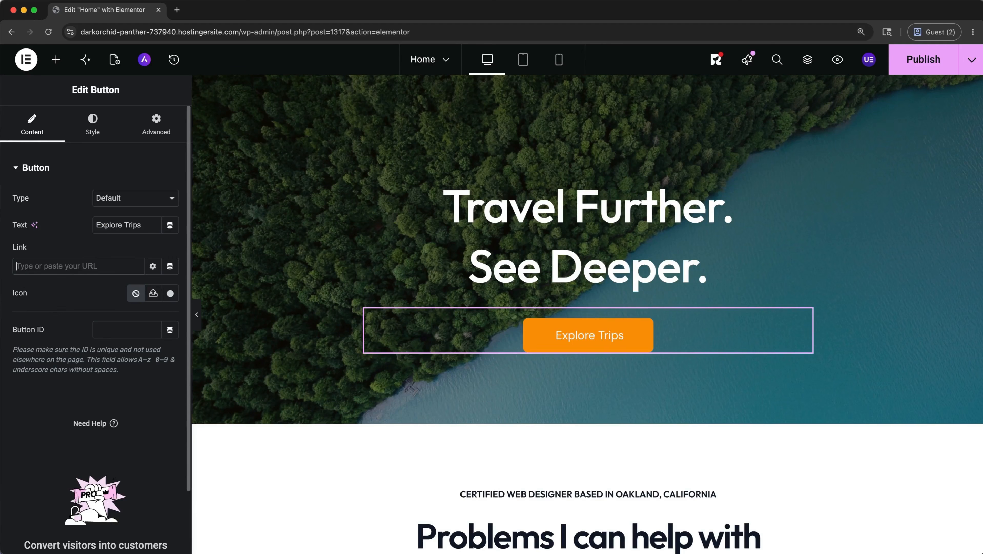
pyautogui.write('Ser')
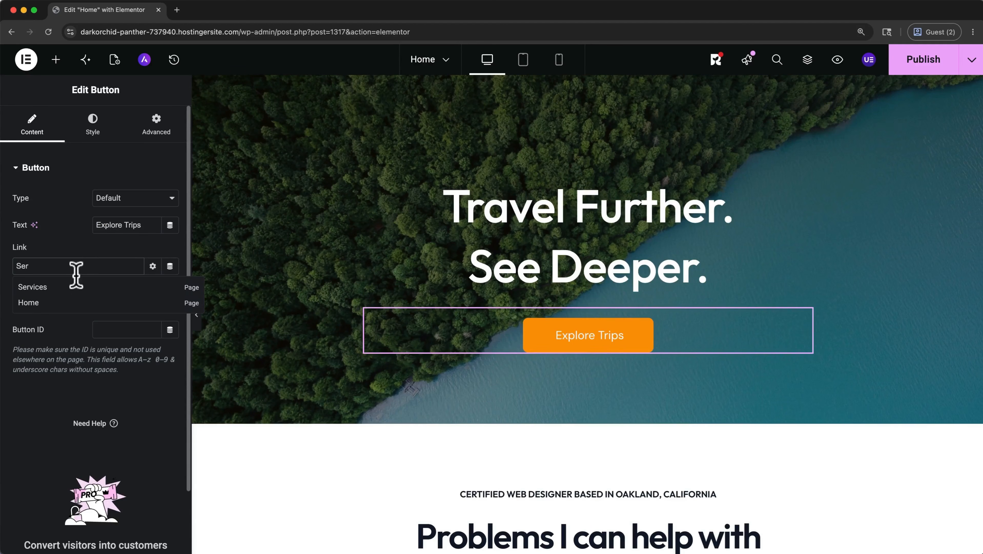
pyautogui.click(46, 288)
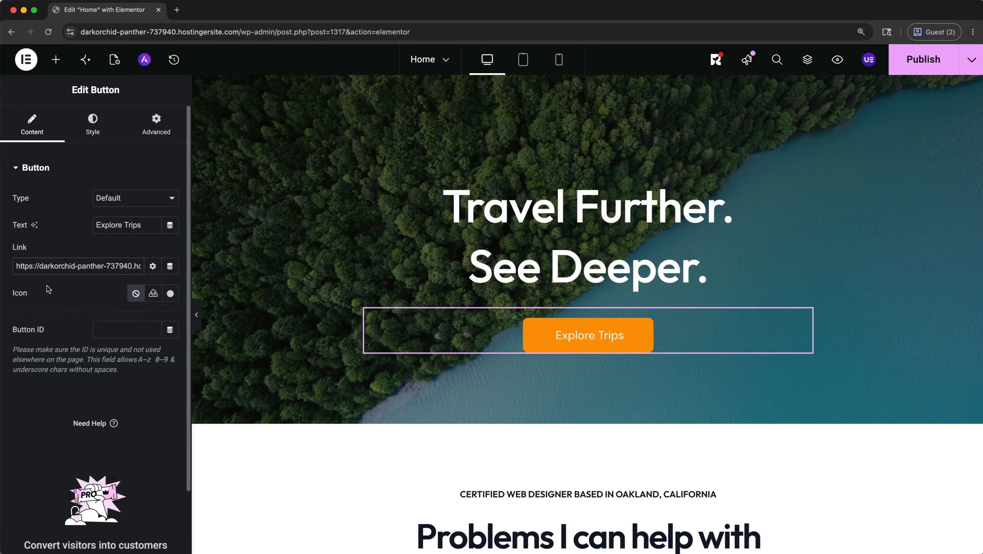
# Set the Explore Trips button's text weight to 700 (Bold) in its typography settings.
pyautogui.click(103, 131)
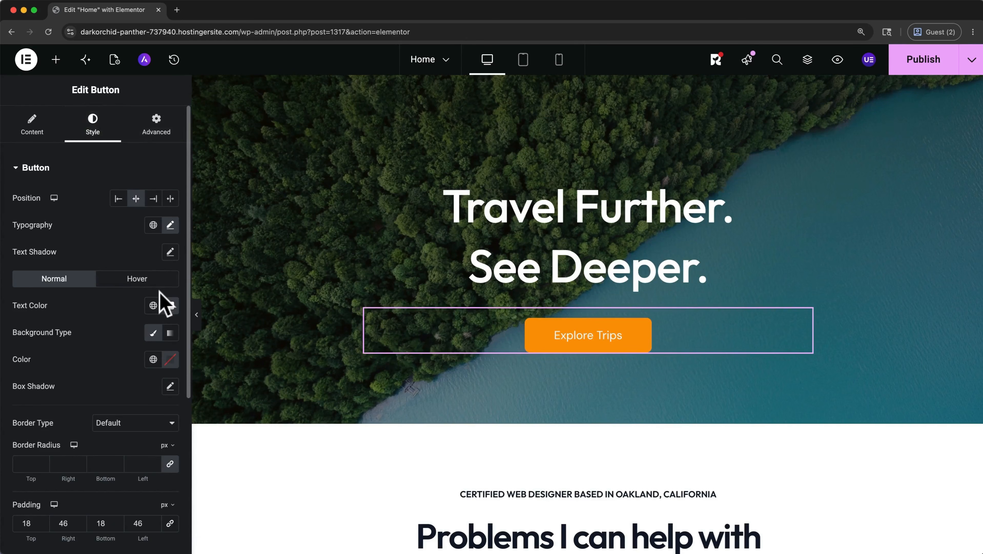
pyautogui.click(170, 225)
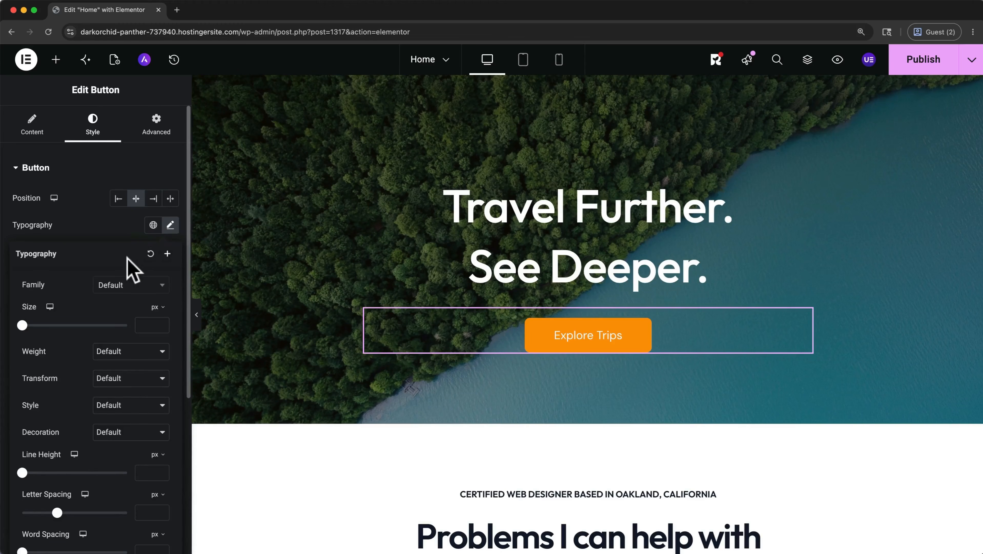
pyautogui.scroll(-5, 127, 259)
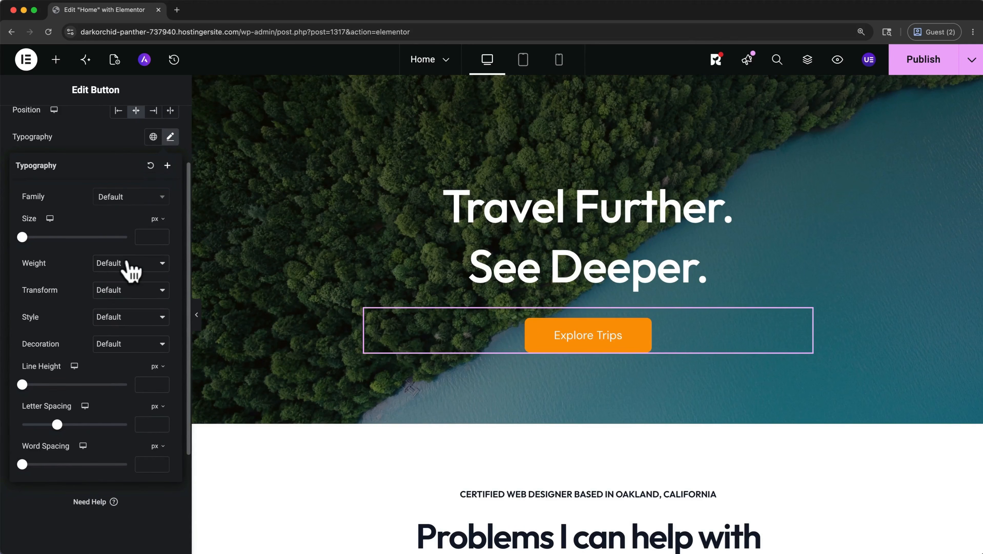
pyautogui.click(130, 264)
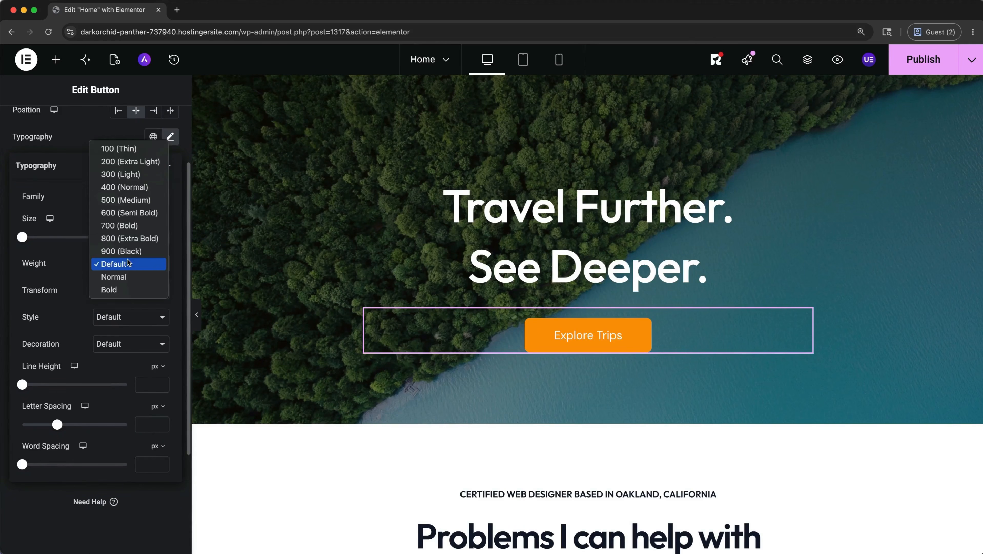
pyautogui.click(131, 224)
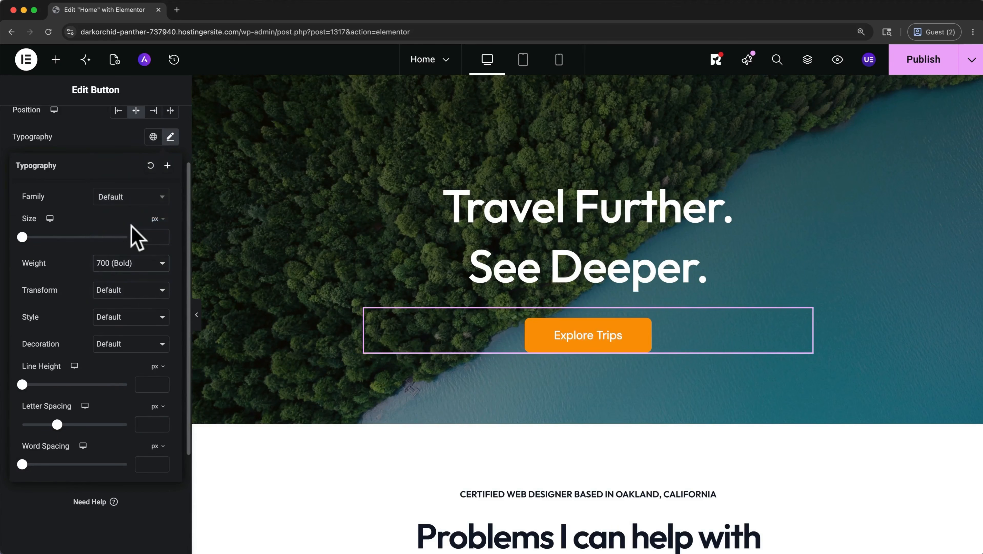
pyautogui.click(170, 138)
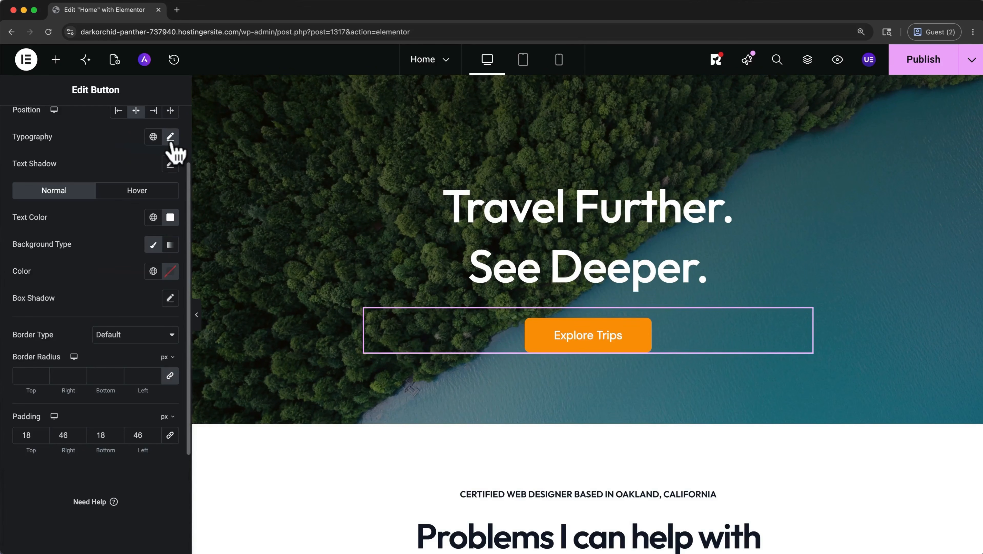
# Set the Explore Trips button's border radius to 0 px on all four corners.
pyautogui.click(28, 376)
pyautogui.click(43, 378)
pyautogui.click(42, 378)
pyautogui.click(42, 379)
pyautogui.click(42, 379)
pyautogui.click(43, 379)
pyautogui.click(42, 378)
pyautogui.click(43, 378)
pyautogui.click(43, 379)
pyautogui.doubleClick(42, 378)
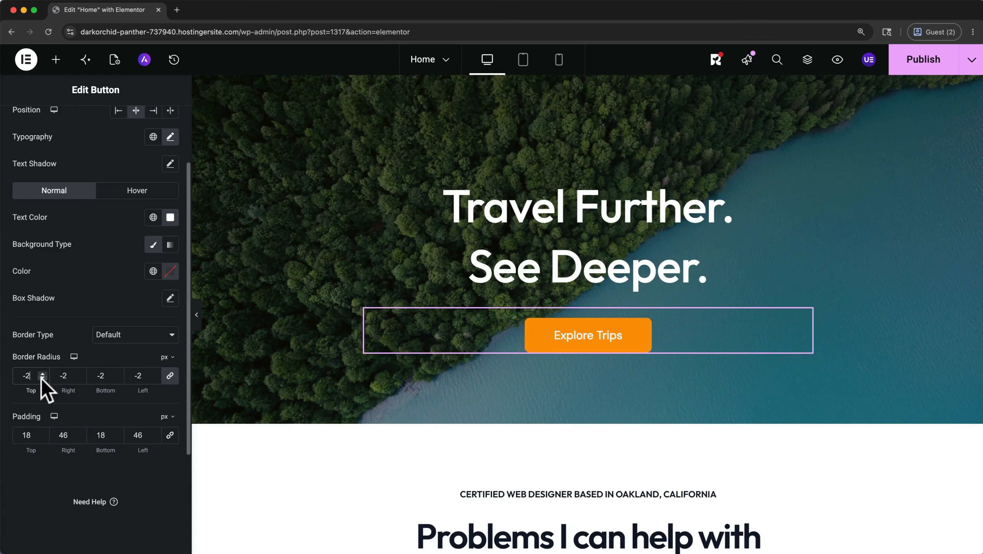
pyautogui.click(43, 373)
pyautogui.click(43, 373)
# Try a box shadow on the Explore Trips button and reset it.
pyautogui.click(164, 304)
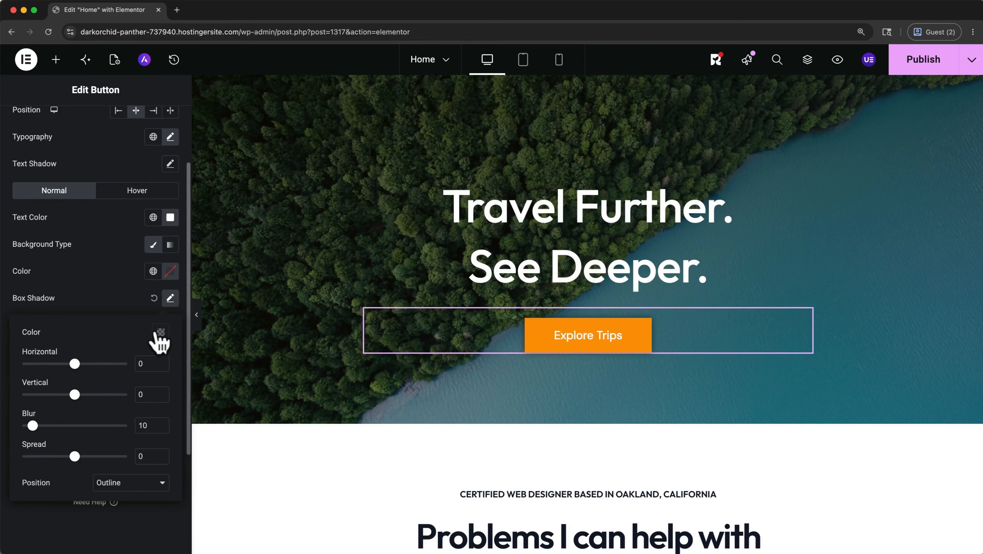
pyautogui.click(154, 299)
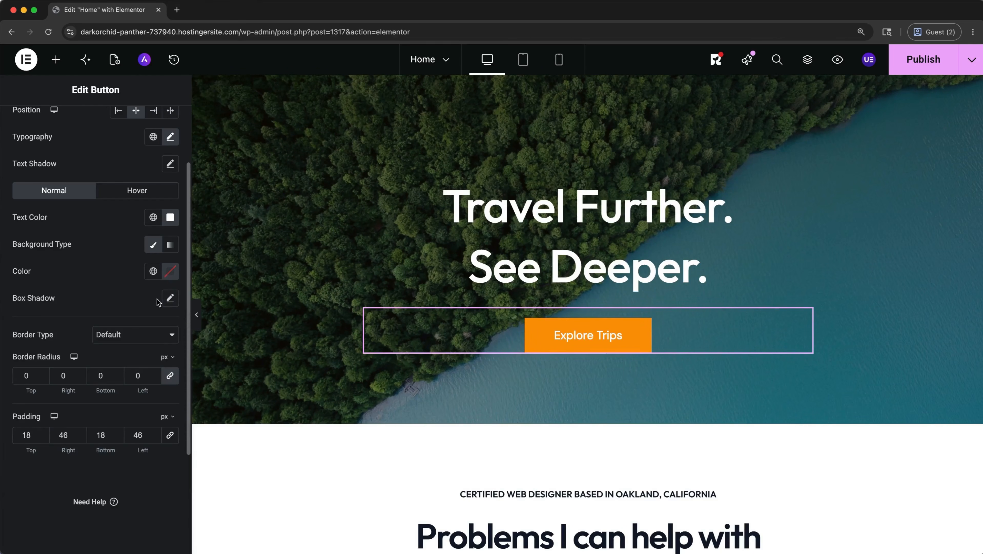
# Set the Explore Trips button's top and bottom padding to 23 px and show its hover style settings.
pyautogui.click(42, 432)
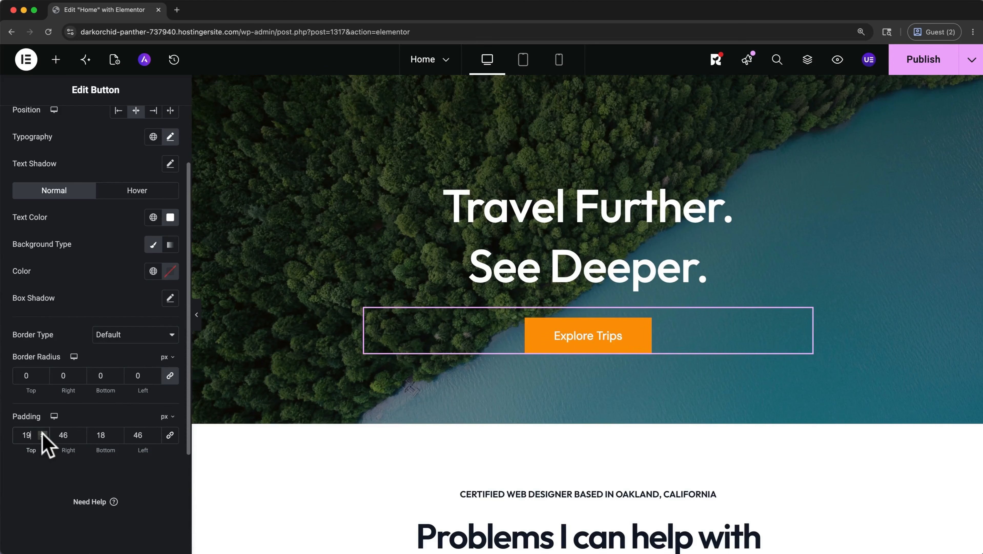
pyautogui.click(42, 432)
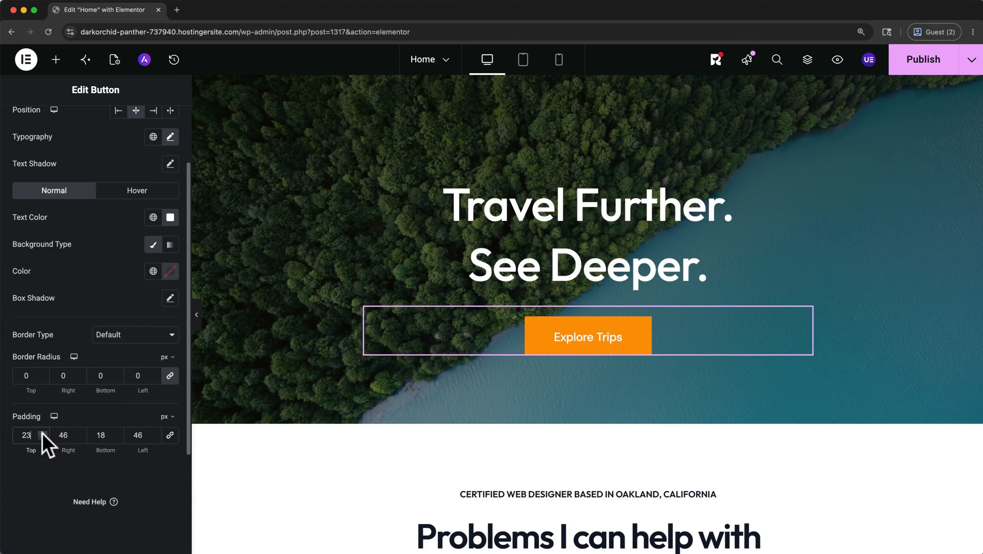
pyautogui.click(116, 431)
pyautogui.click(116, 431)
pyautogui.click(116, 431)
pyautogui.click(117, 431)
pyautogui.click(117, 431)
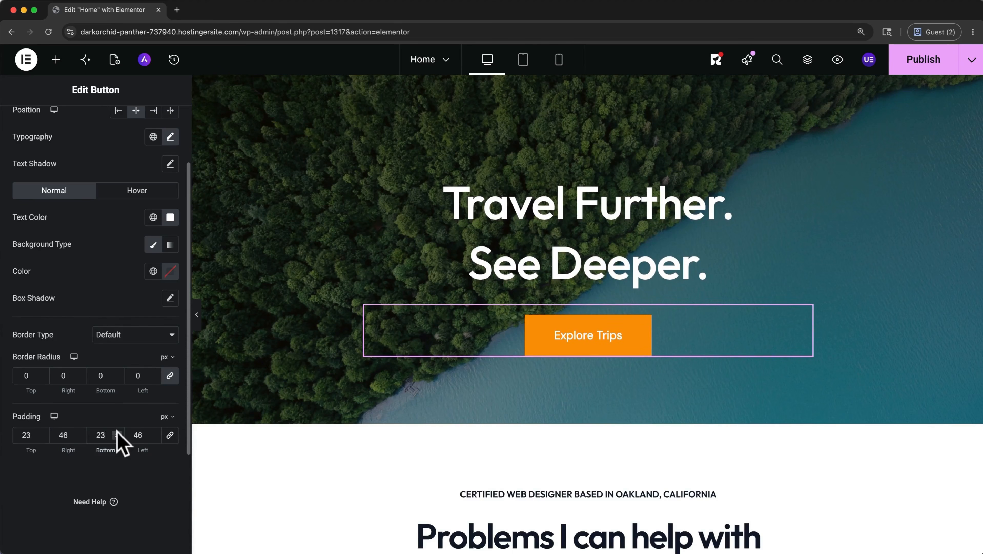
pyautogui.click(171, 437)
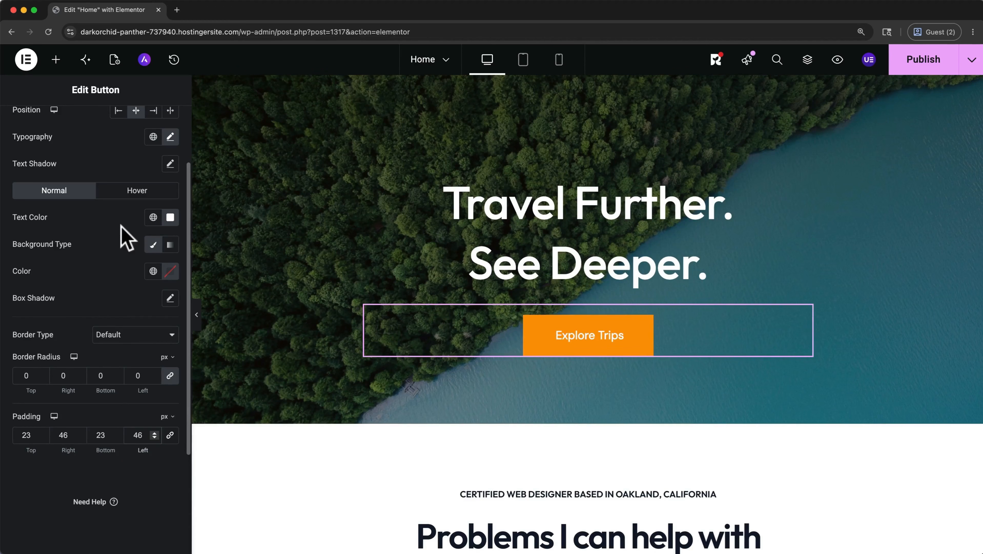
pyautogui.click(119, 193)
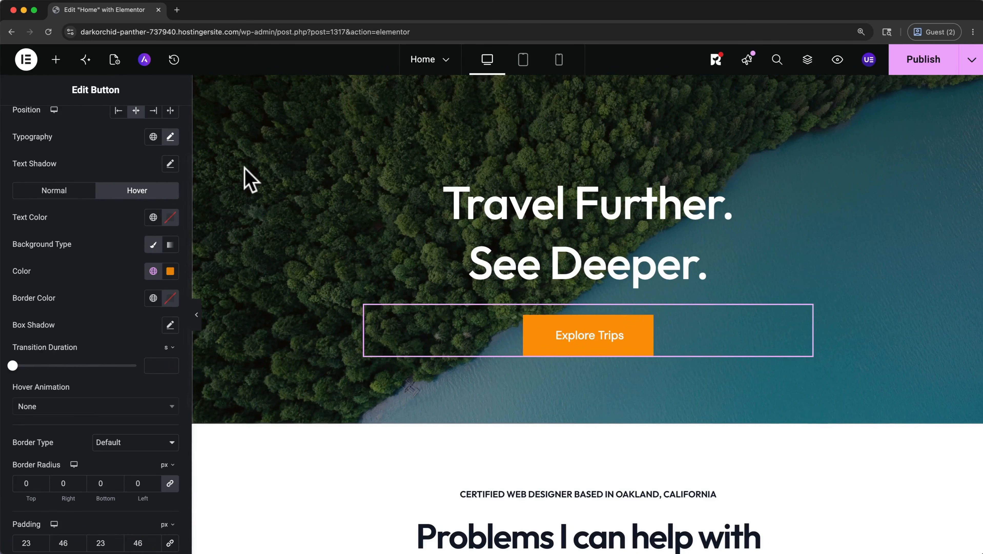
# Upload explore_1.png from Downloads as the hero container's background image and set its position to Bottom Center.
pyautogui.scroll(2, 248, 178)
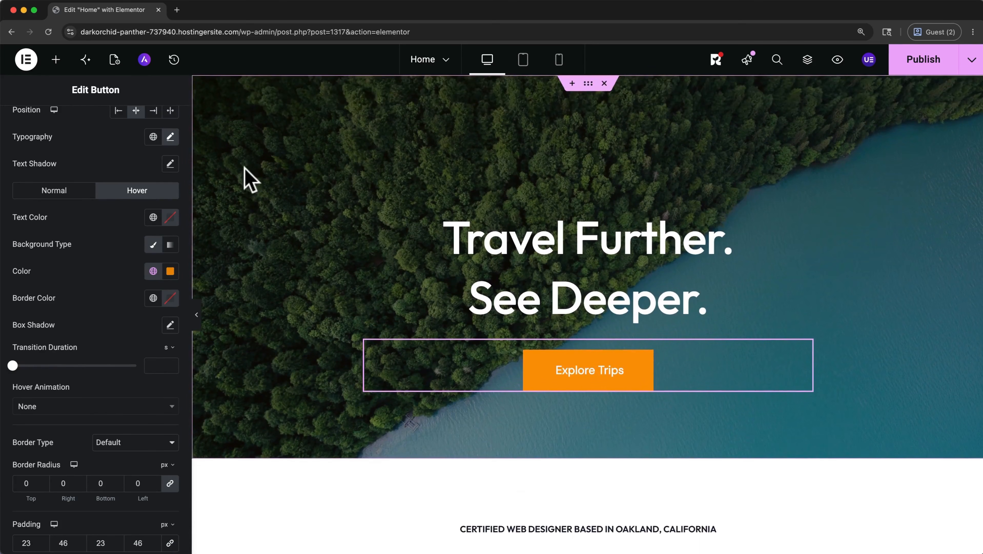
pyautogui.click(589, 83)
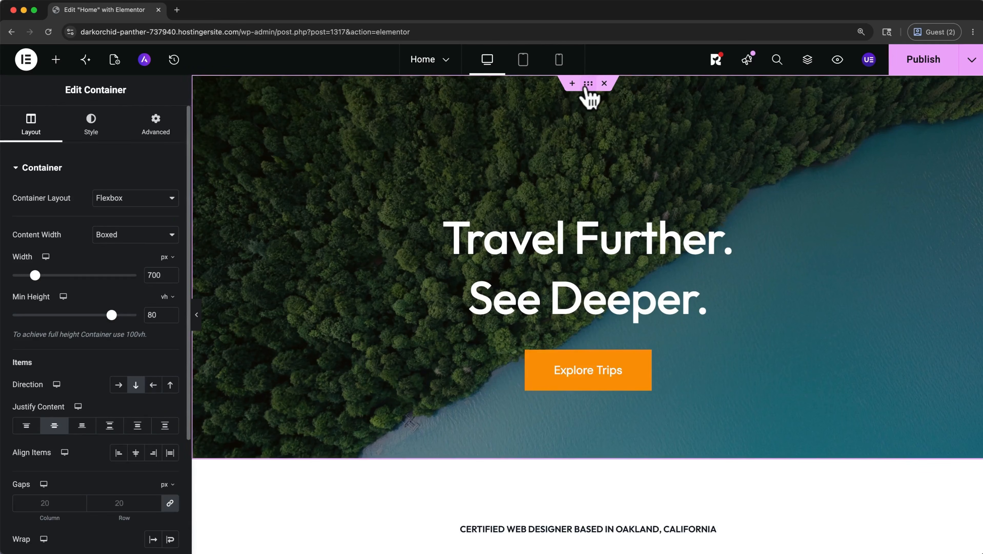
pyautogui.click(98, 126)
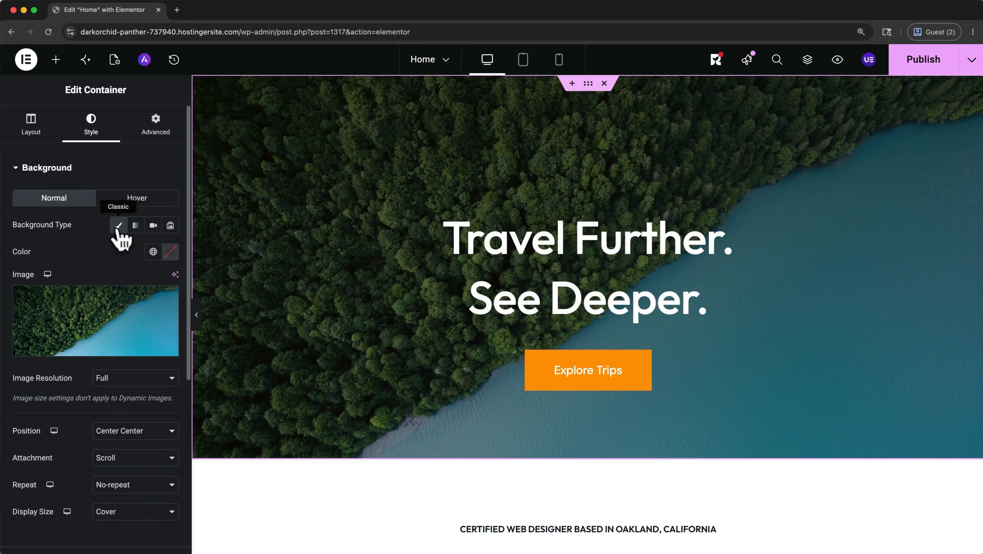
pyautogui.moveTo(131, 326)
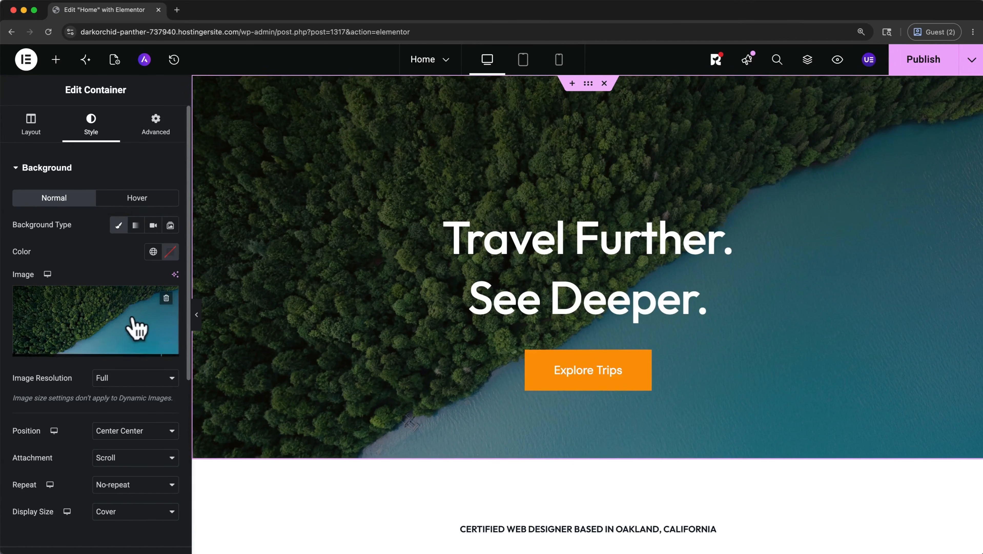
pyautogui.click(109, 348)
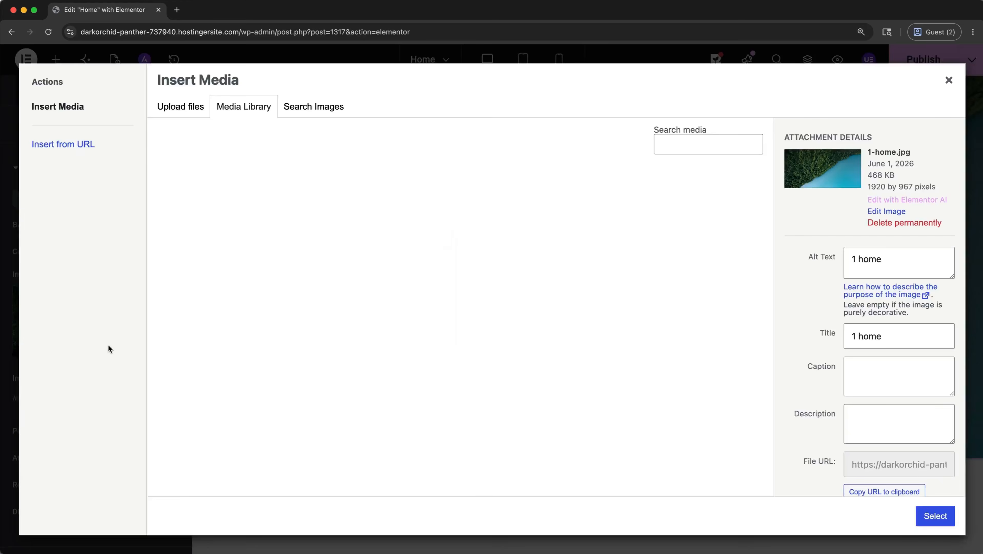
pyautogui.click(176, 106)
pyautogui.click(518, 295)
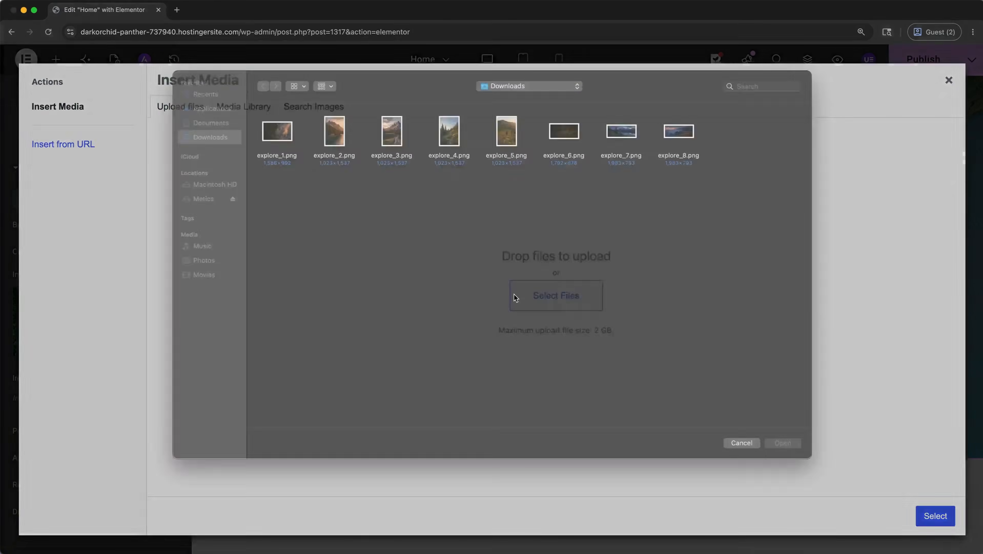
pyautogui.click(285, 152)
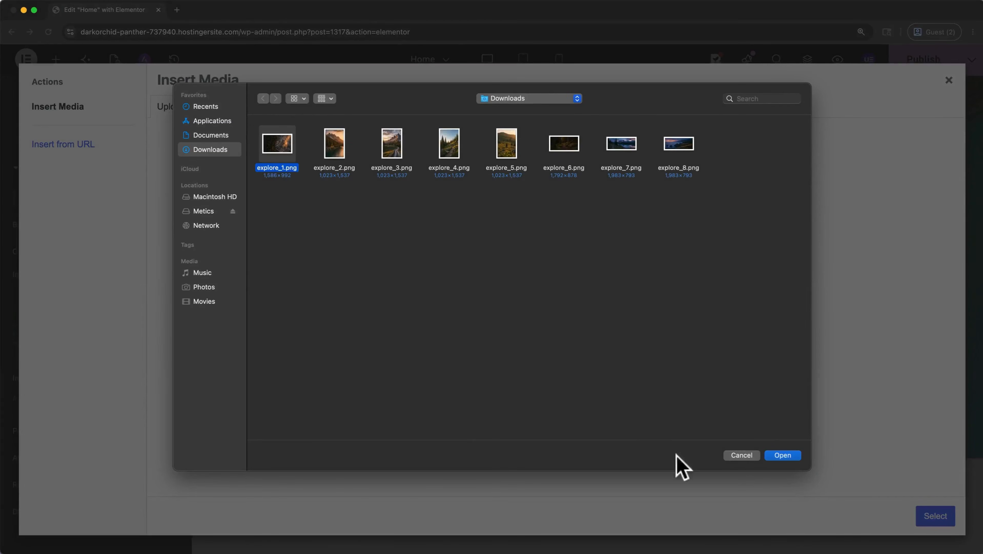
pyautogui.click(789, 457)
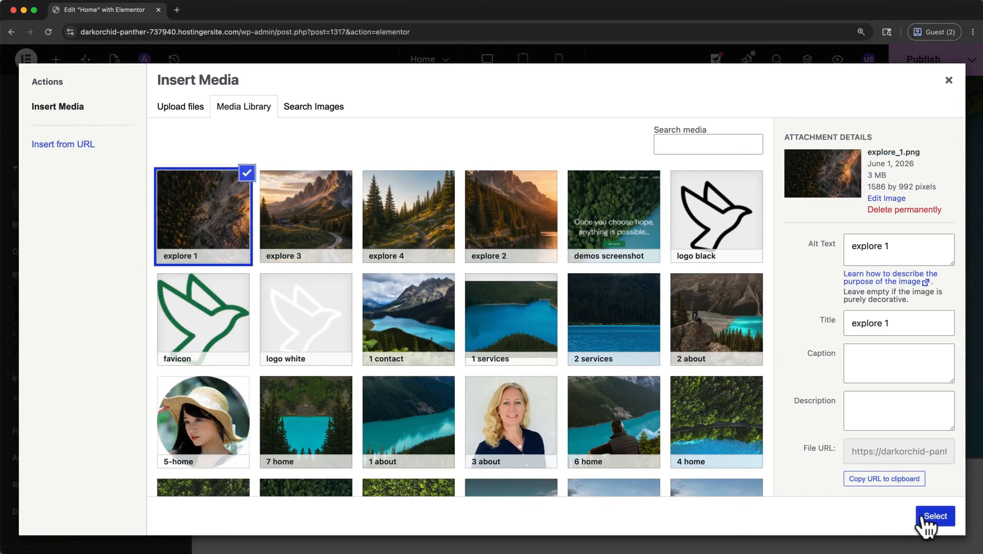
pyautogui.click(934, 518)
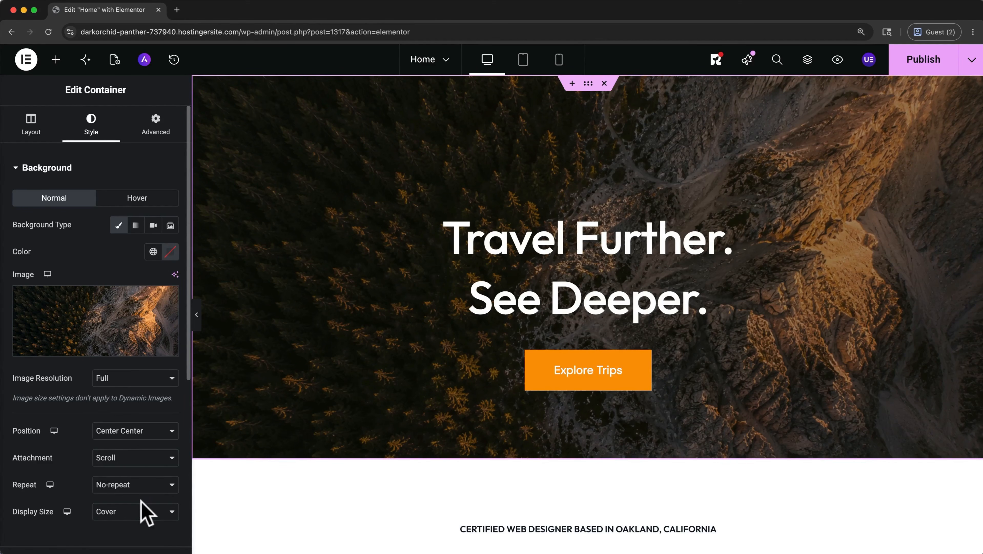
pyautogui.click(170, 434)
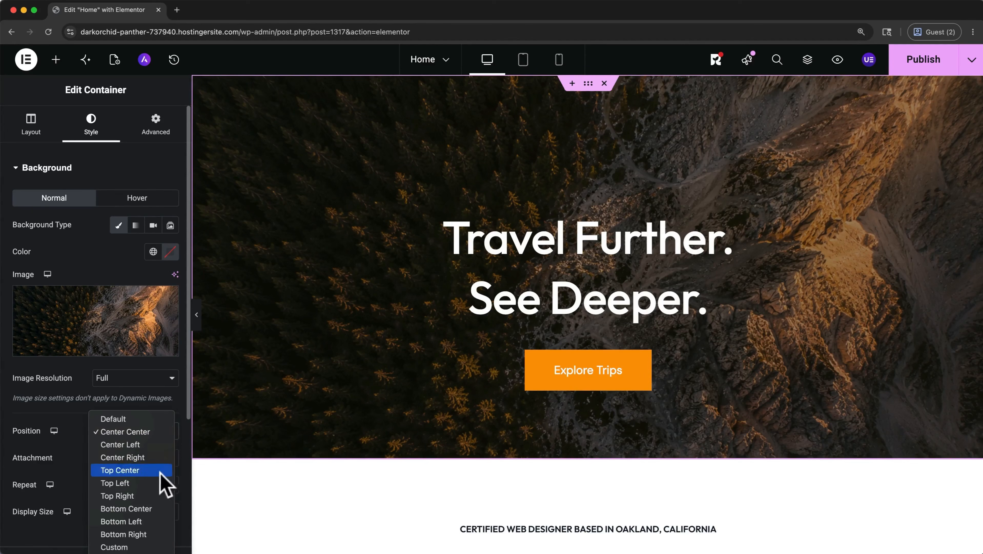
pyautogui.click(153, 509)
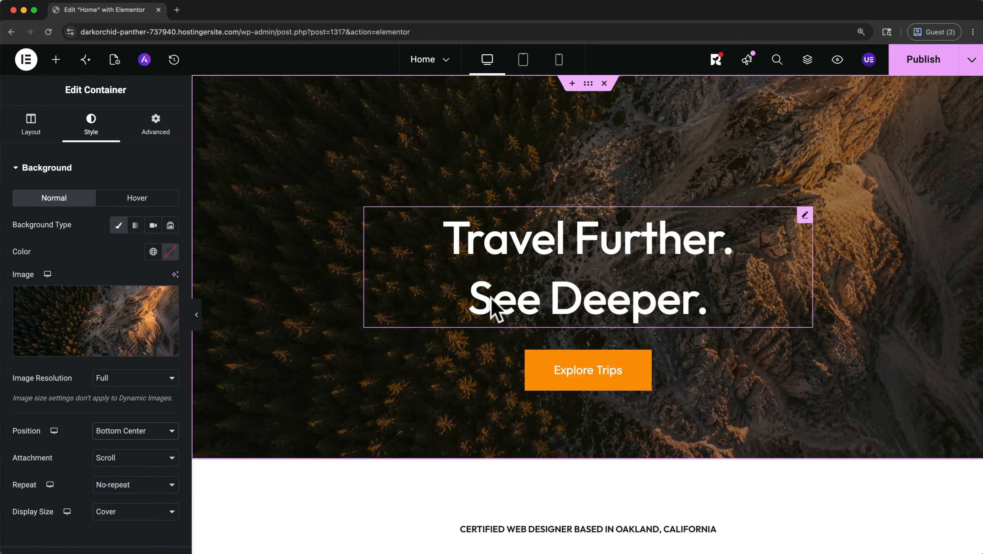
# Check the hero container's background overlay color options and set the overlay opacity to 0.39.
pyautogui.scroll(-3, 88, 468)
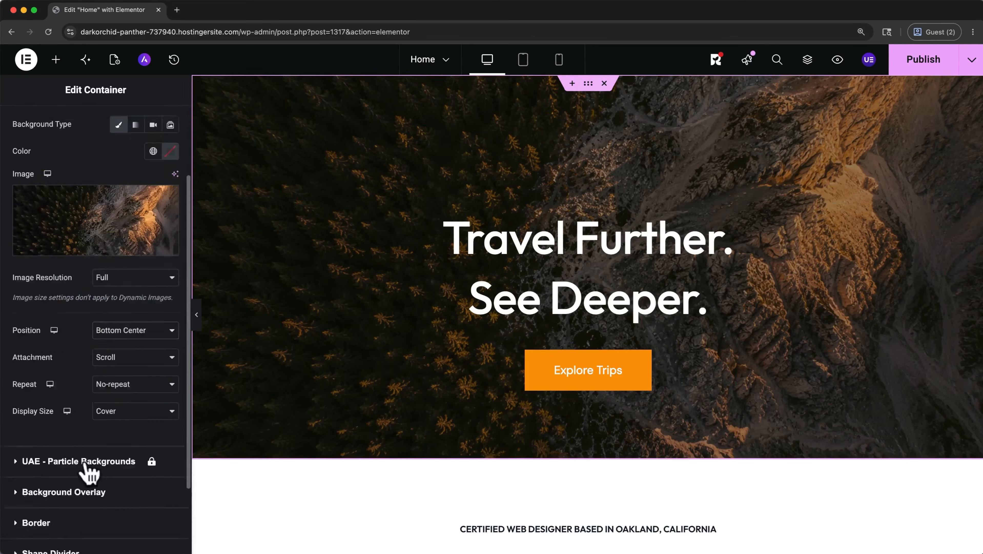
pyautogui.scroll(-2, 89, 468)
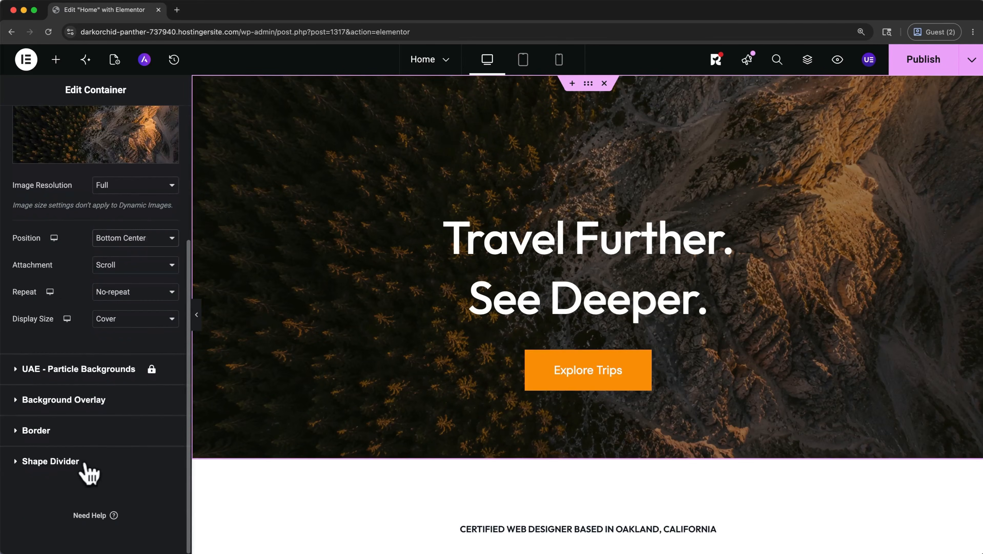
pyautogui.click(14, 402)
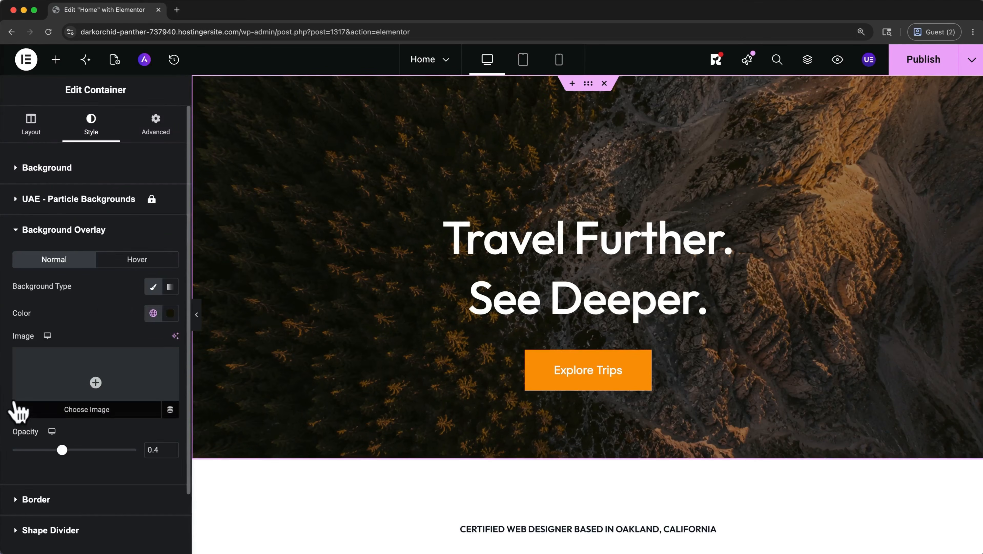
pyautogui.click(153, 313)
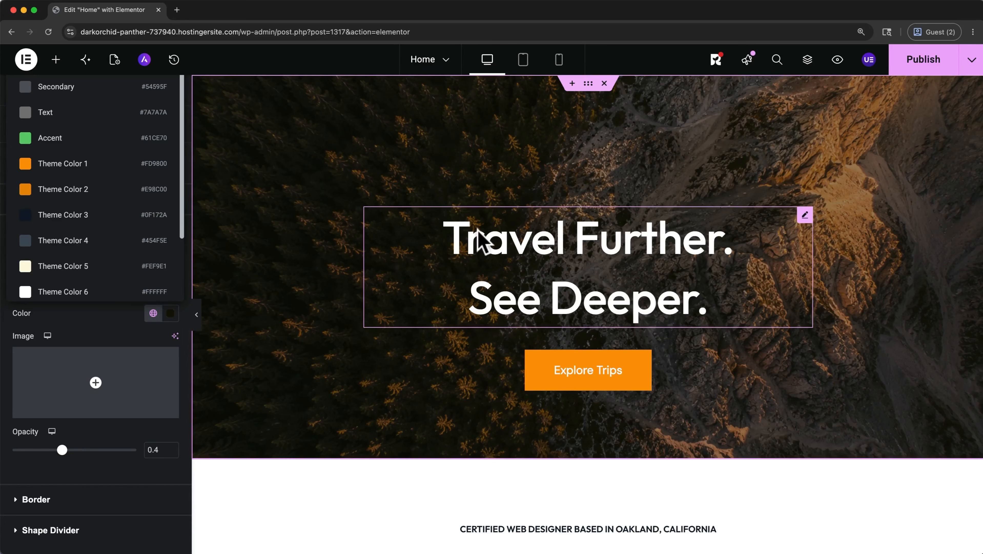
pyautogui.moveTo(62, 450)
pyautogui.mouseDown()
pyautogui.moveTo(134, 450)
pyautogui.moveTo(8, 450)
pyautogui.moveTo(62, 450)
pyautogui.mouseUp()
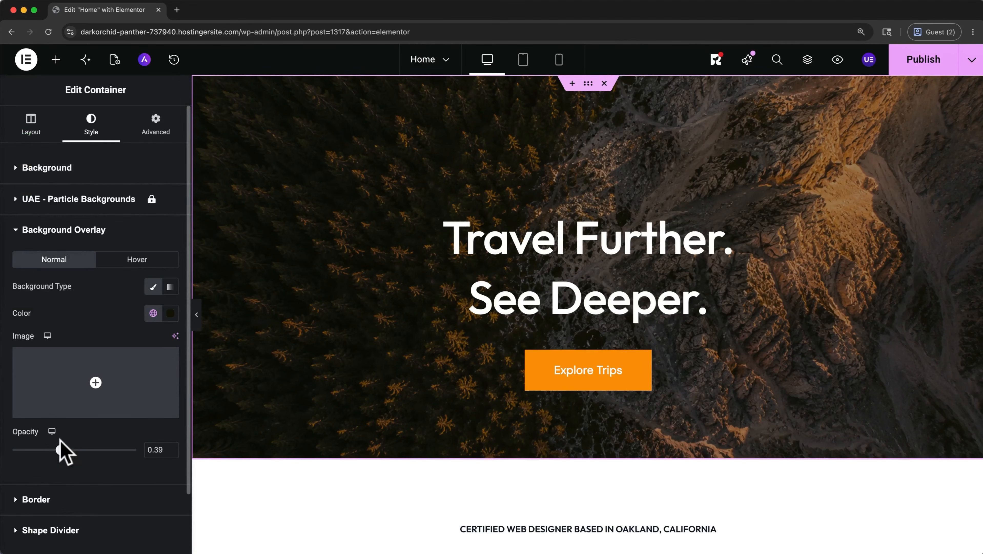
# Try the Video and Slideshow background types on the hero container, and return it to Classic.
pyautogui.click(17, 169)
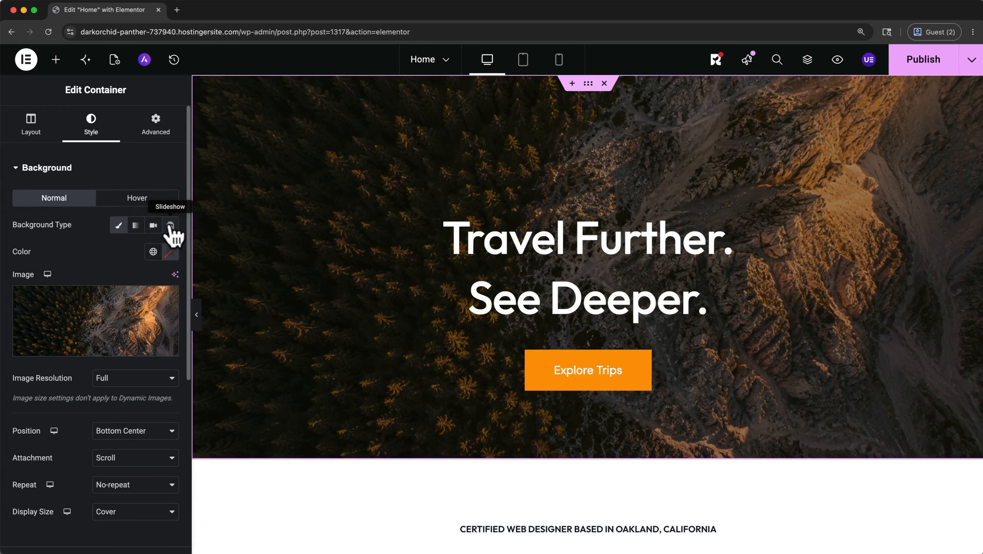
pyautogui.click(153, 227)
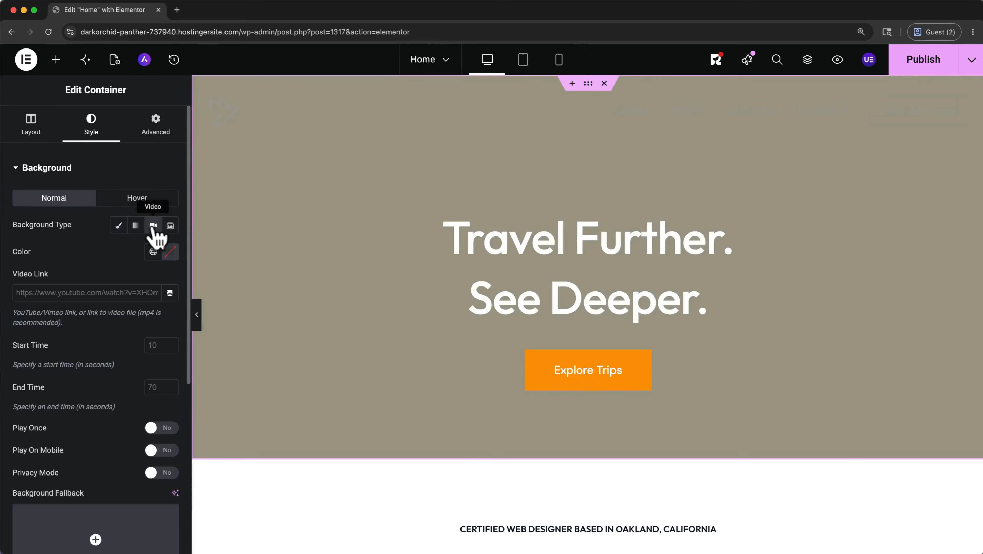
pyautogui.click(170, 226)
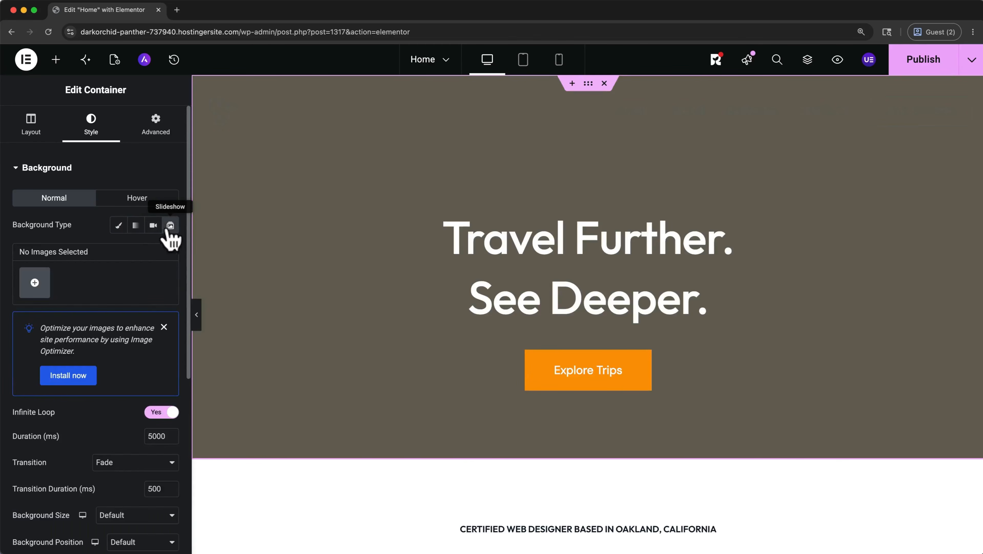
pyautogui.click(118, 227)
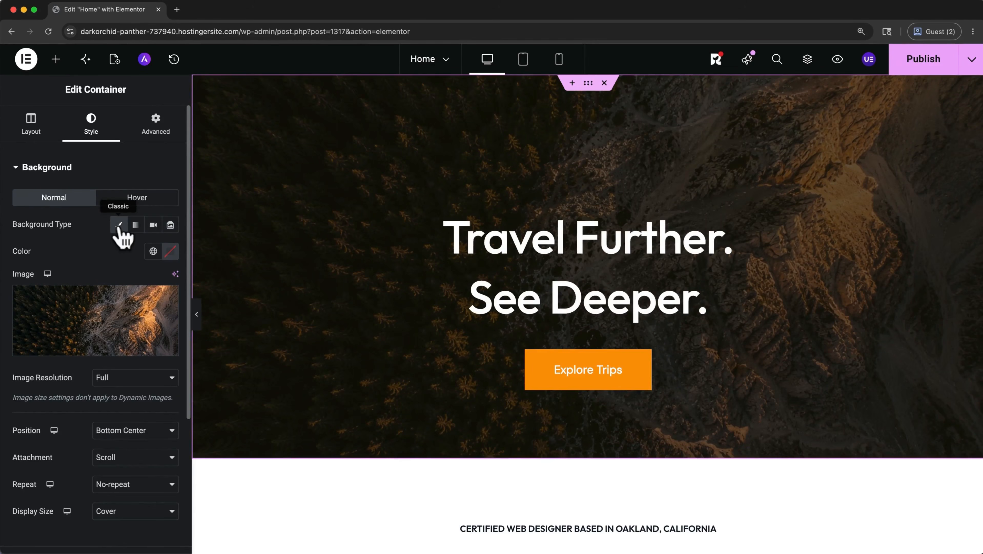
# Add a Heading widget to the hero container between the main heading and the Explore Trips button.
pyautogui.click(57, 69)
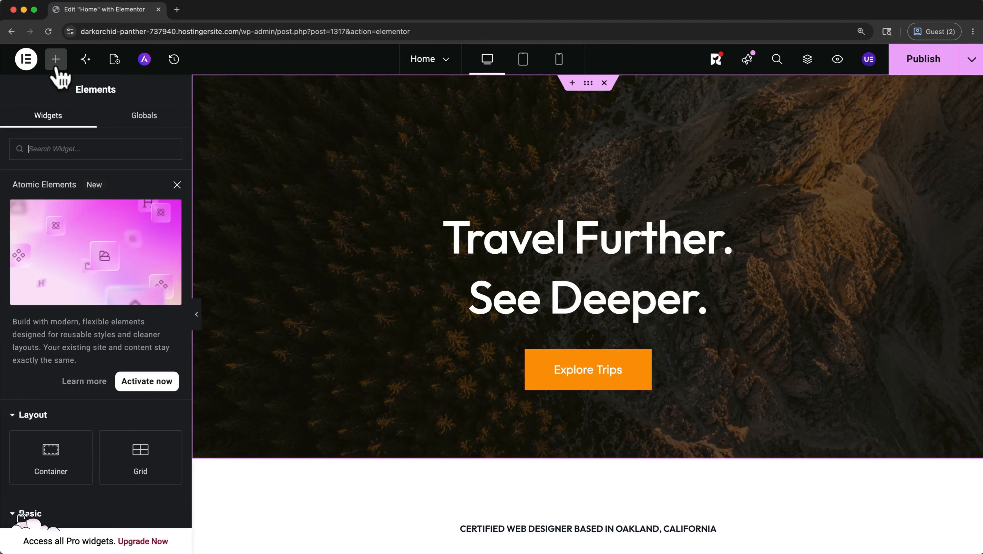
pyautogui.scroll(-5, 19, 117)
pyautogui.scroll(-4, 20, 118)
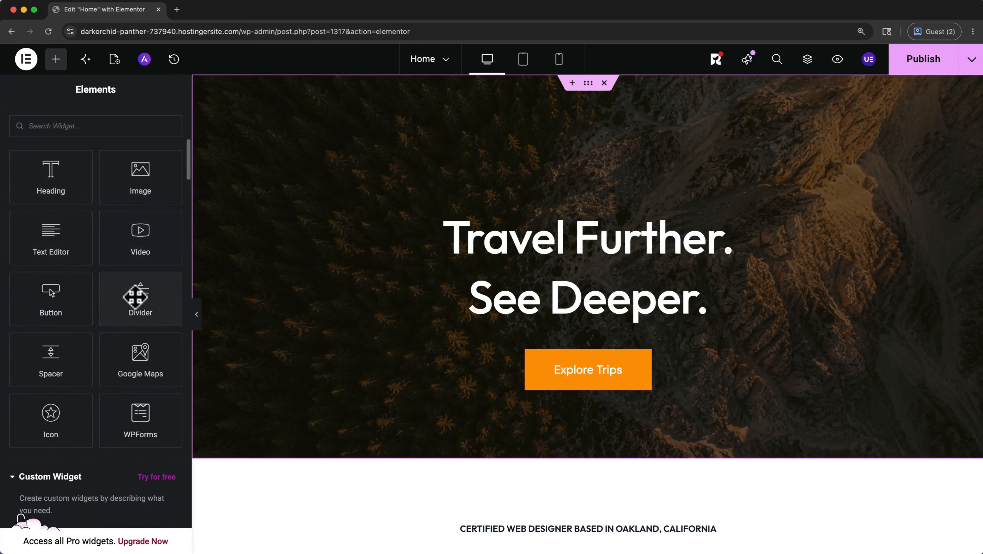
pyautogui.moveTo(60, 175); pyautogui.dragTo(512, 330)
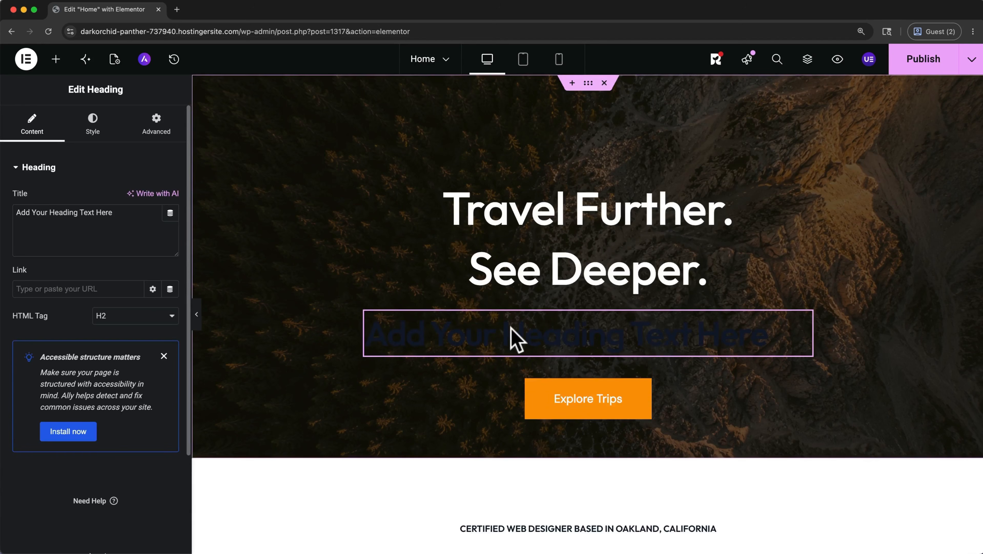
# Set the new placeholder heading's text color to the white global color, and delete that heading.
pyautogui.click(92, 128)
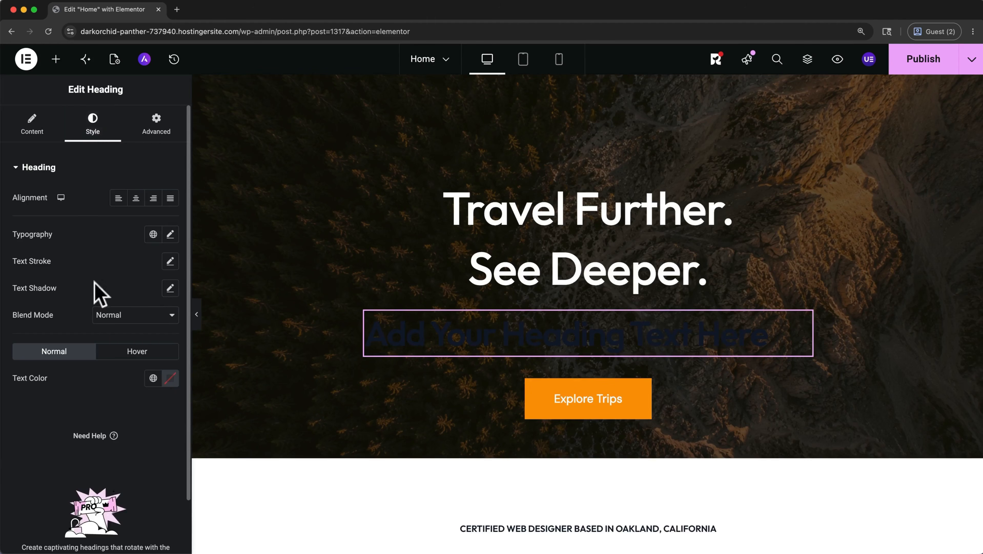
pyautogui.click(153, 378)
pyautogui.click(93, 357)
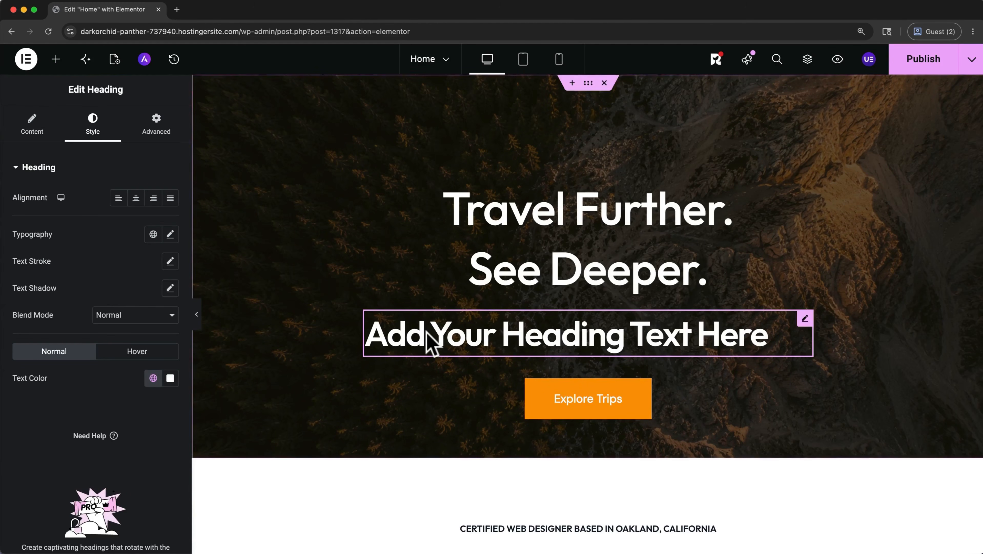
pyautogui.rightClick(430, 341)
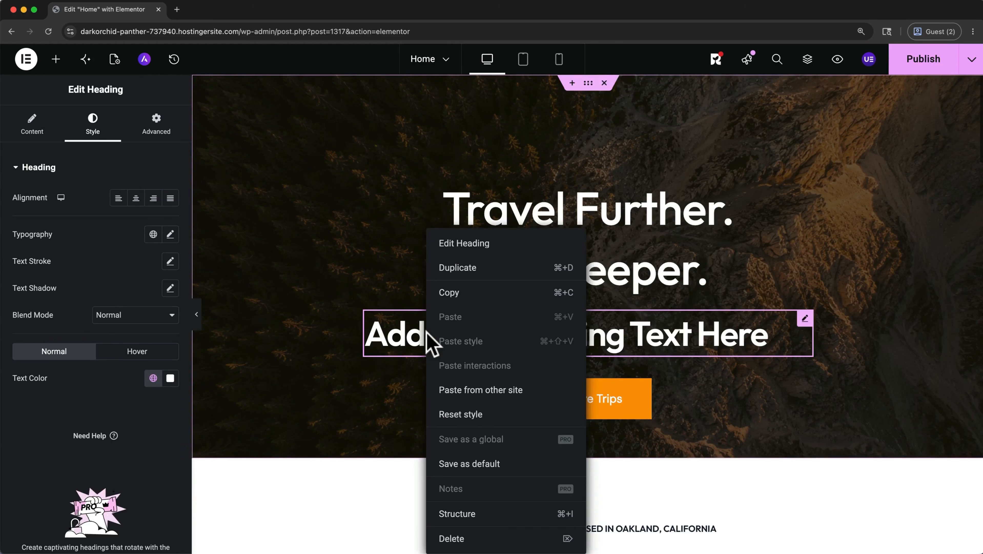
pyautogui.click(451, 538)
# Delete the client review container below the service cards, and undo the deletion.
pyautogui.scroll(-15, 462, 541)
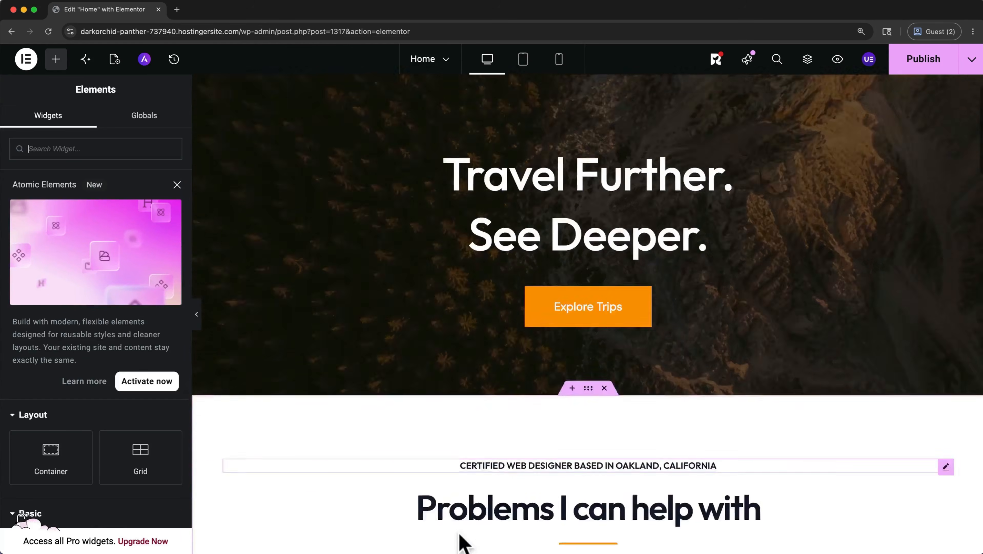
pyautogui.scroll(-6, 462, 541)
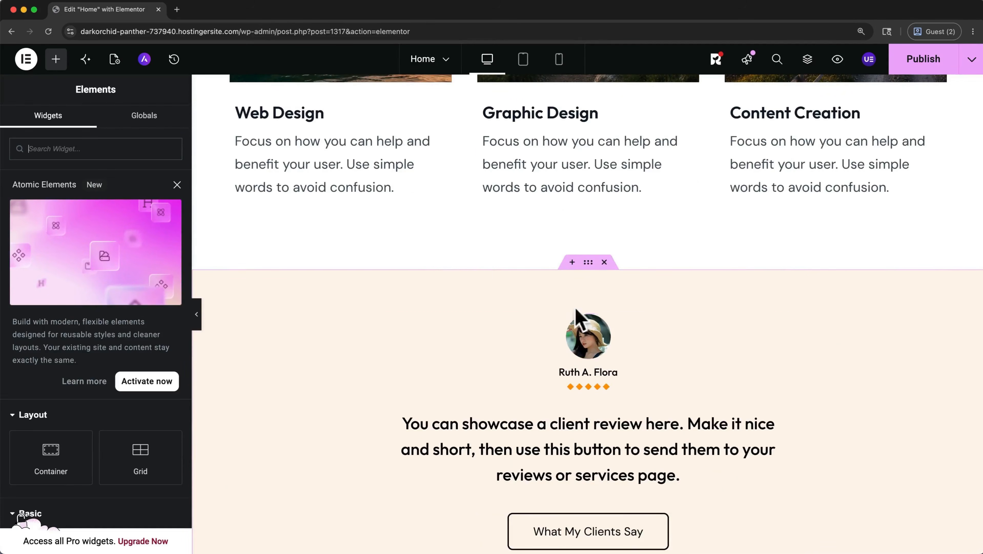
pyautogui.click(604, 263)
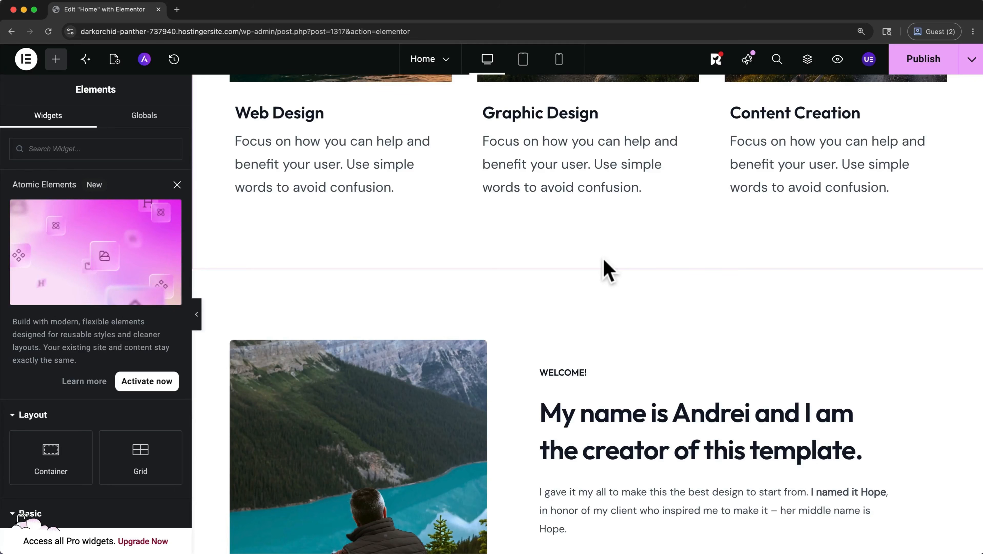
pyautogui.press('super+z')
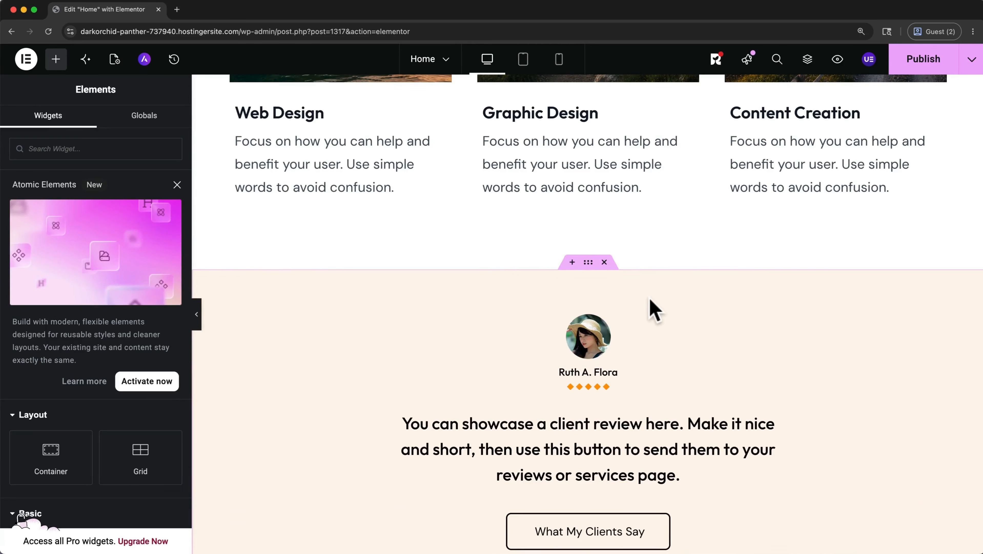
# Set the padding of the hero's Travel Further heading to 5 px on all sides.
pyautogui.scroll(15, 655, 310)
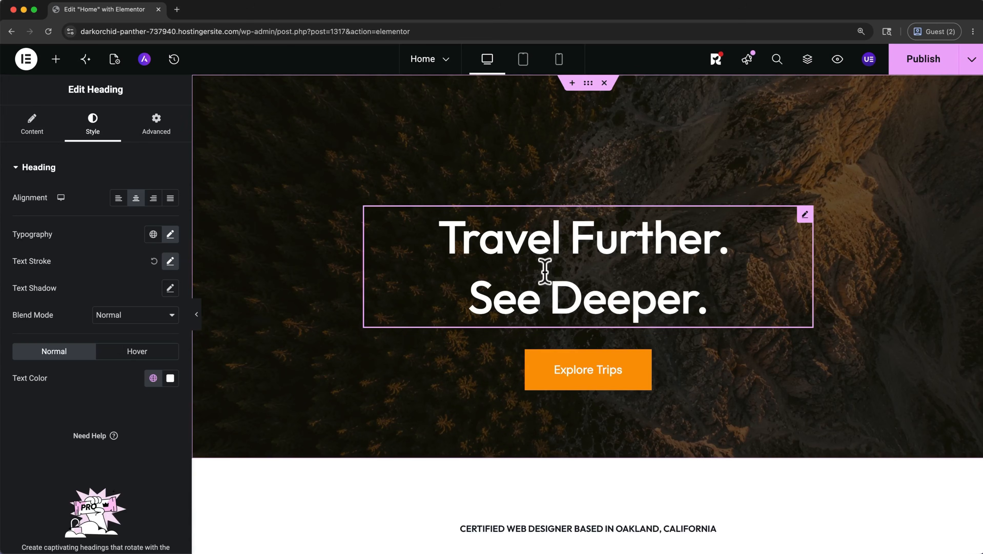
pyautogui.click(157, 125)
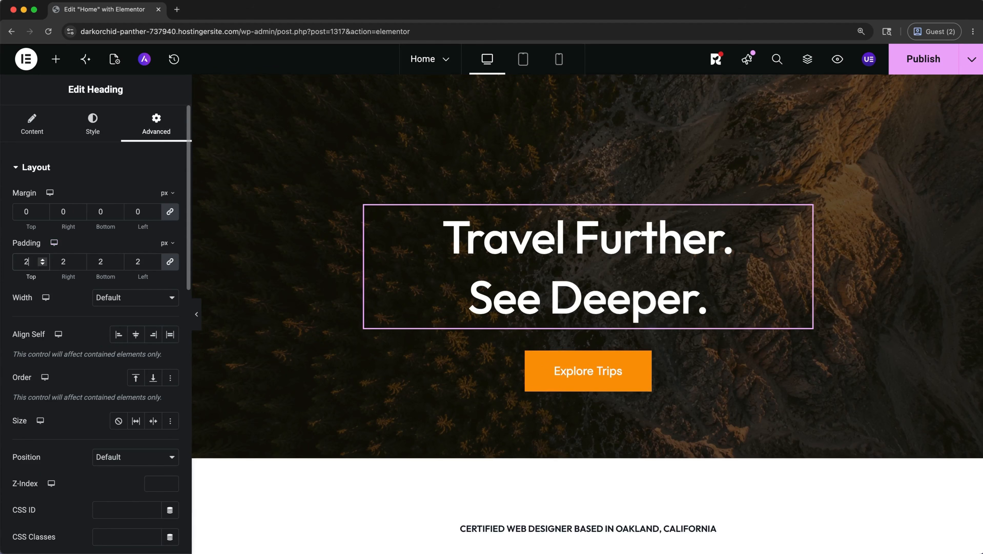
pyautogui.click(32, 262)
pyautogui.write('5')
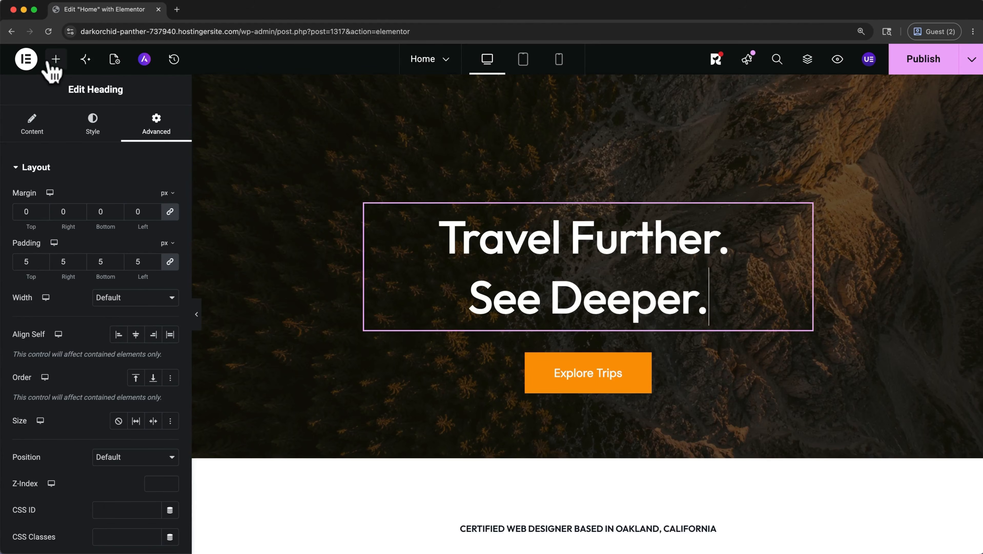
# Try a 152 px Spacer widget between the hero heading and the Explore Trips button, and delete it.
pyautogui.click(55, 60)
pyautogui.scroll(-8, 87, 267)
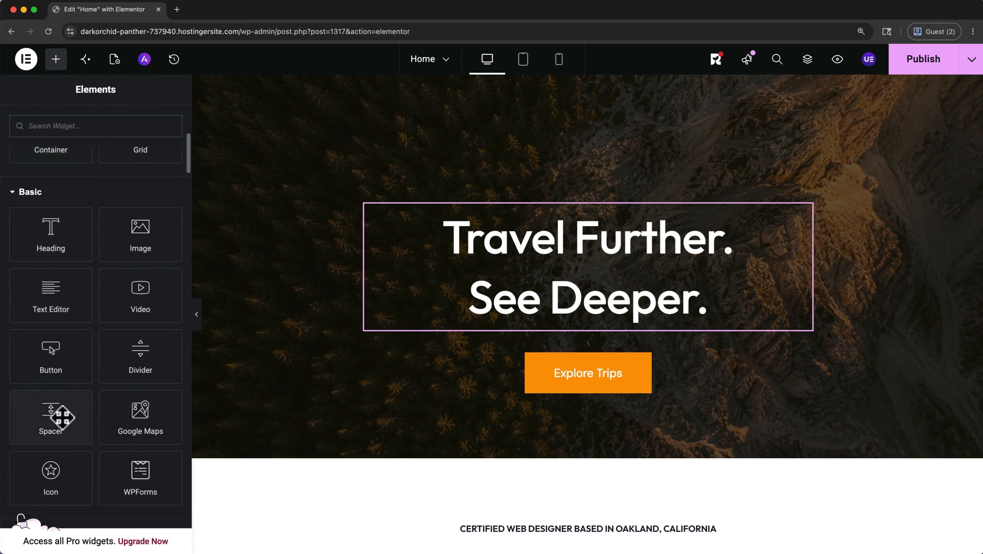
pyautogui.moveTo(62, 413); pyautogui.dragTo(525, 340)
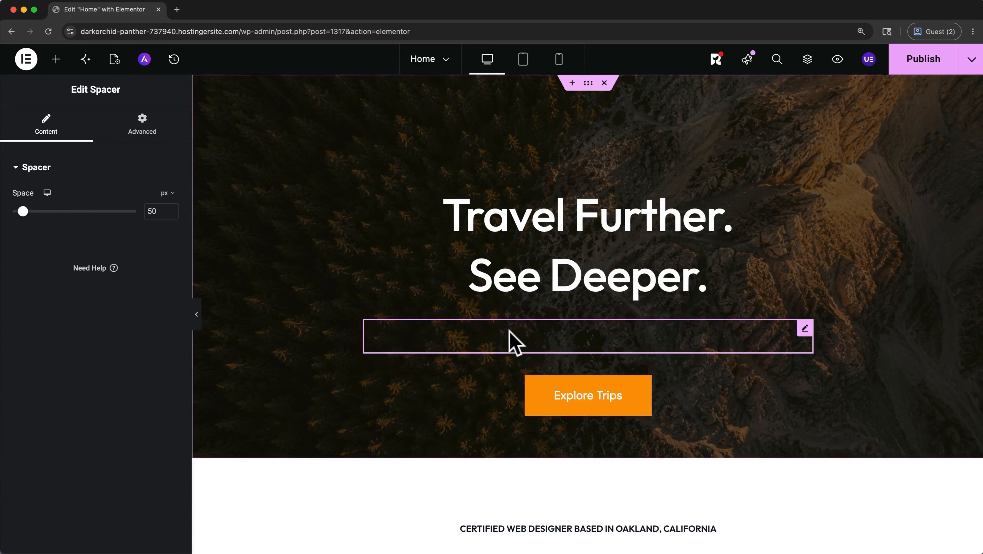
pyautogui.moveTo(23, 211); pyautogui.dragTo(43, 212)
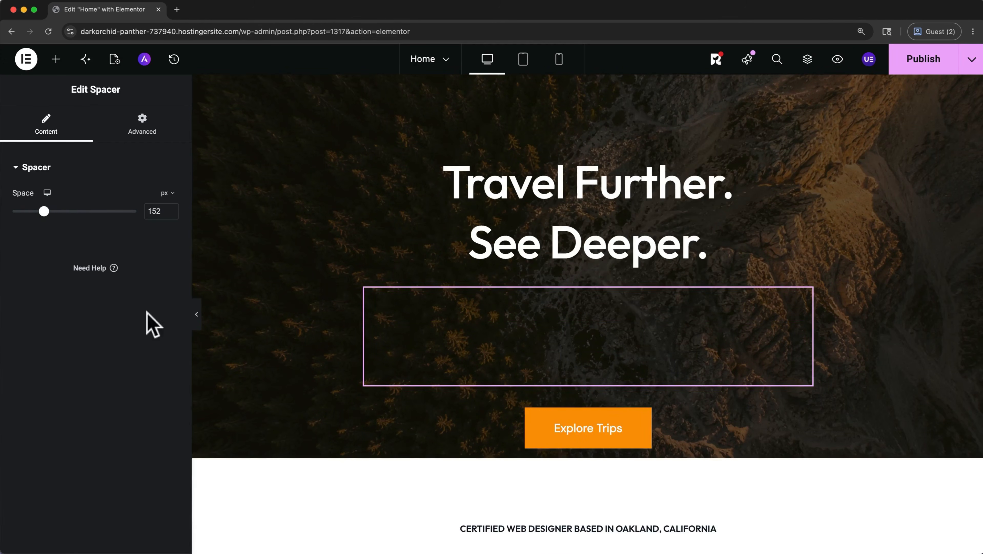
pyautogui.rightClick(394, 313)
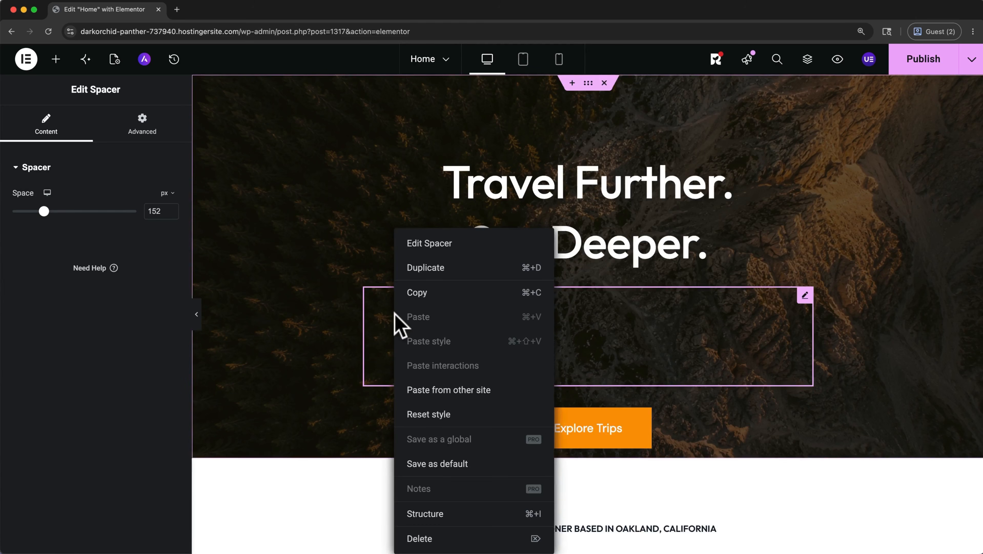
pyautogui.click(439, 536)
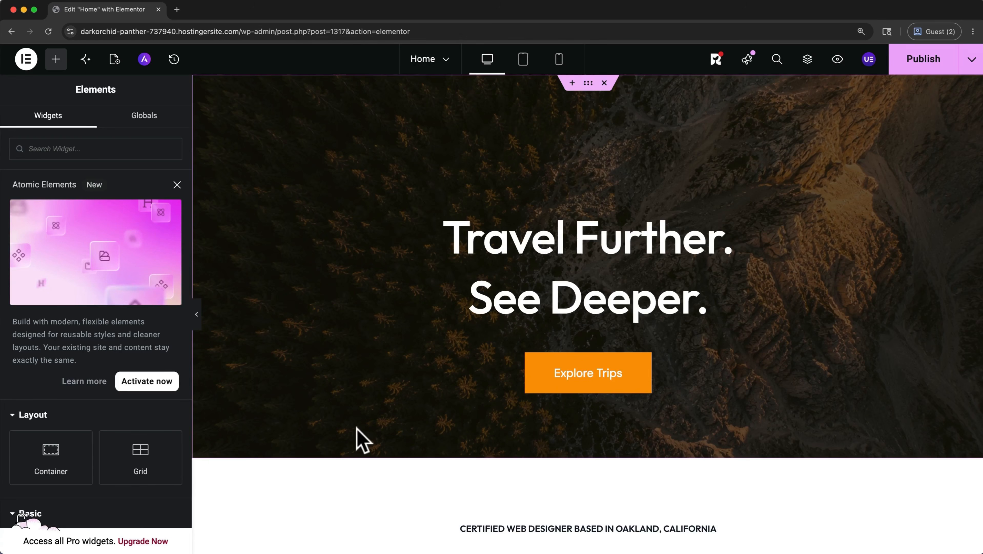
# Adjust the hero container's minimum height to 80 vh in its layout settings.
pyautogui.click(590, 93)
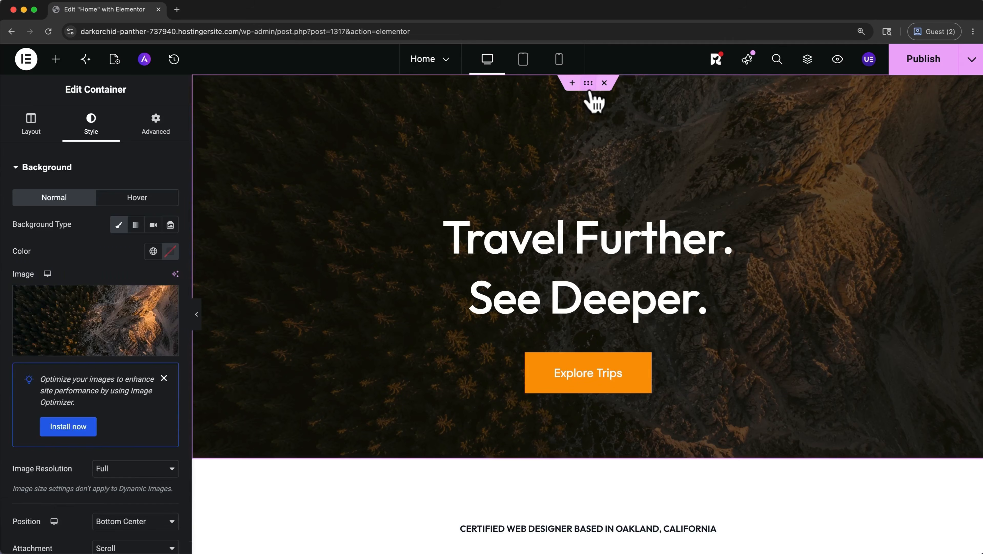
pyautogui.click(37, 133)
pyautogui.moveTo(114, 314)
pyautogui.mouseDown()
pyautogui.moveTo(134, 314)
pyautogui.moveTo(112, 315)
pyautogui.mouseUp()
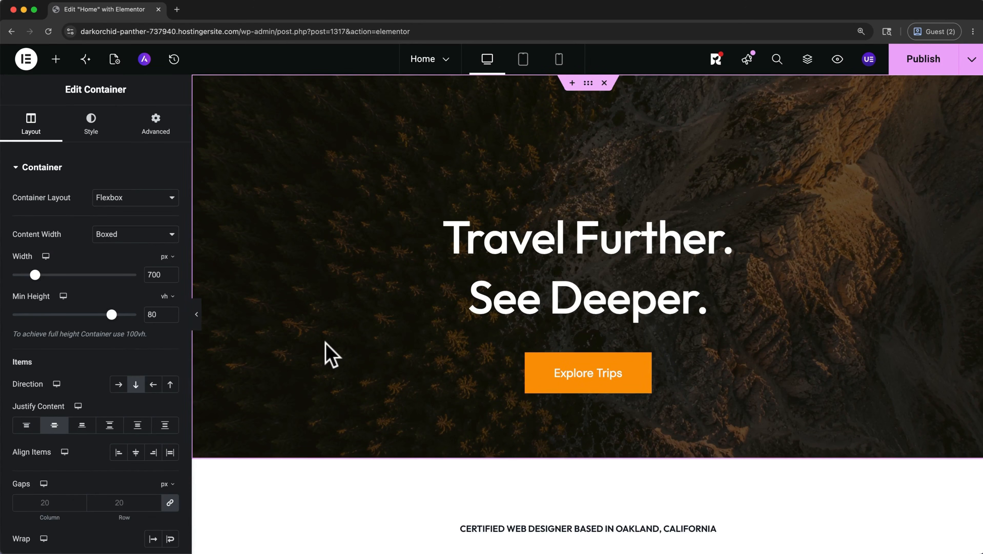
# Insert a Flexbox container with two equal columns between the service cards and the client review section.
pyautogui.scroll(-5, 330, 355)
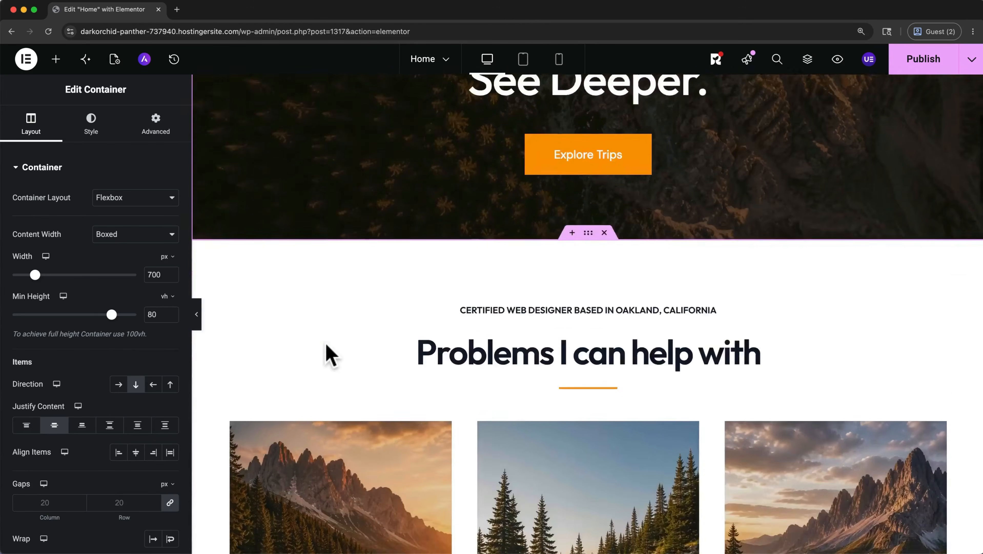
pyautogui.scroll(-12, 330, 355)
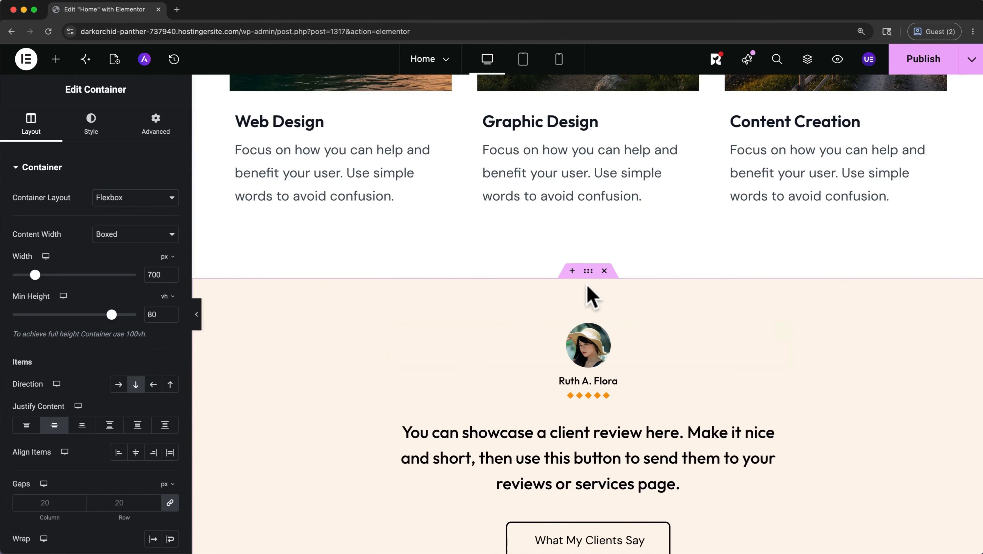
pyautogui.click(573, 271)
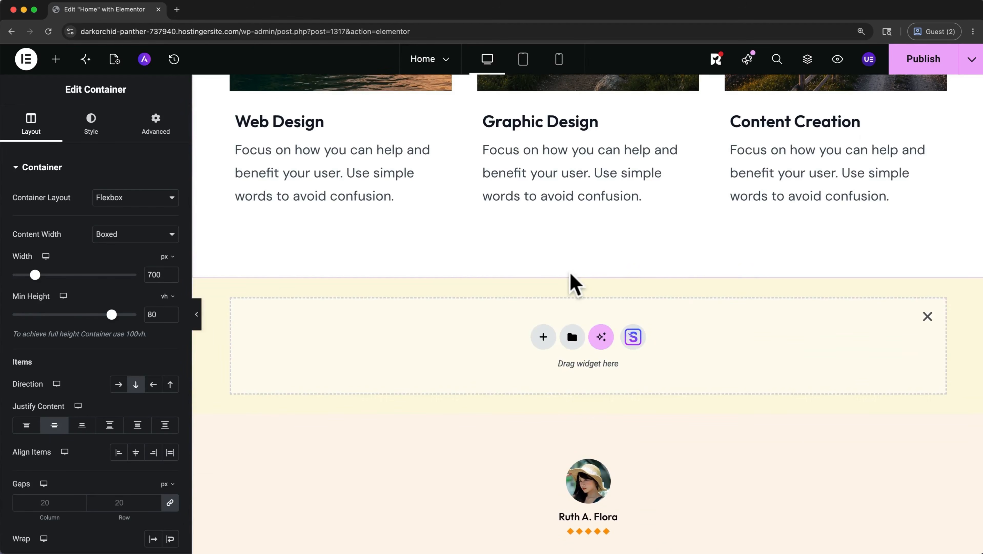
pyautogui.click(543, 336)
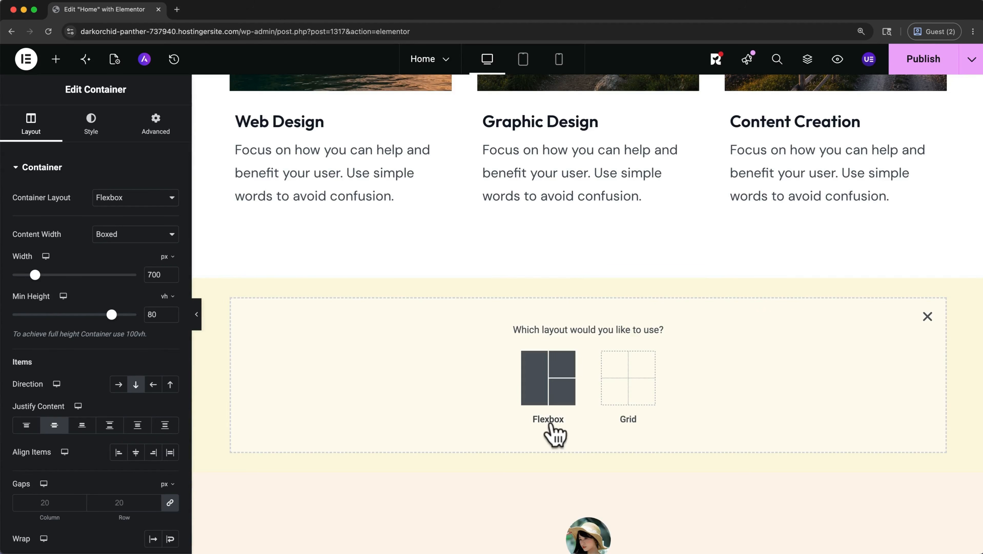
pyautogui.click(650, 368)
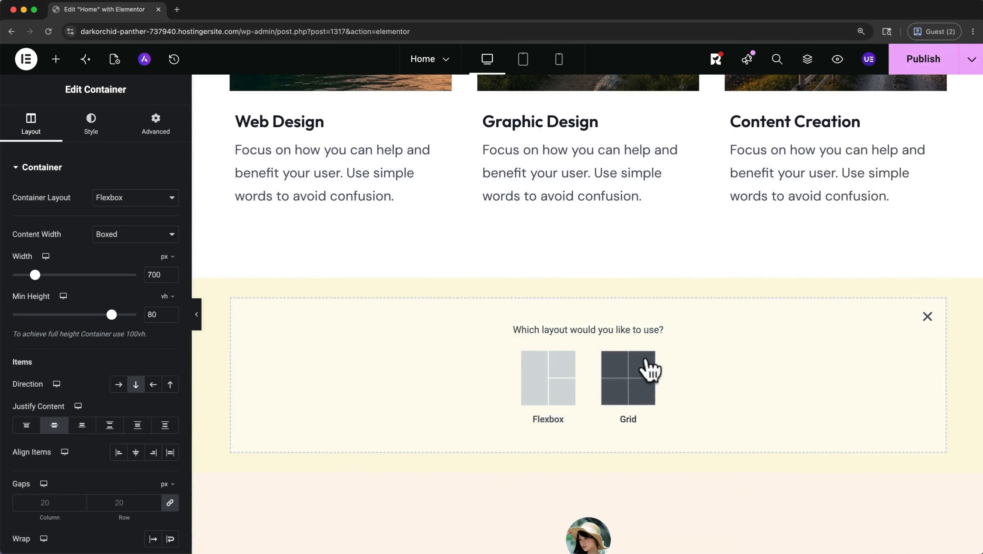
pyautogui.click(558, 388)
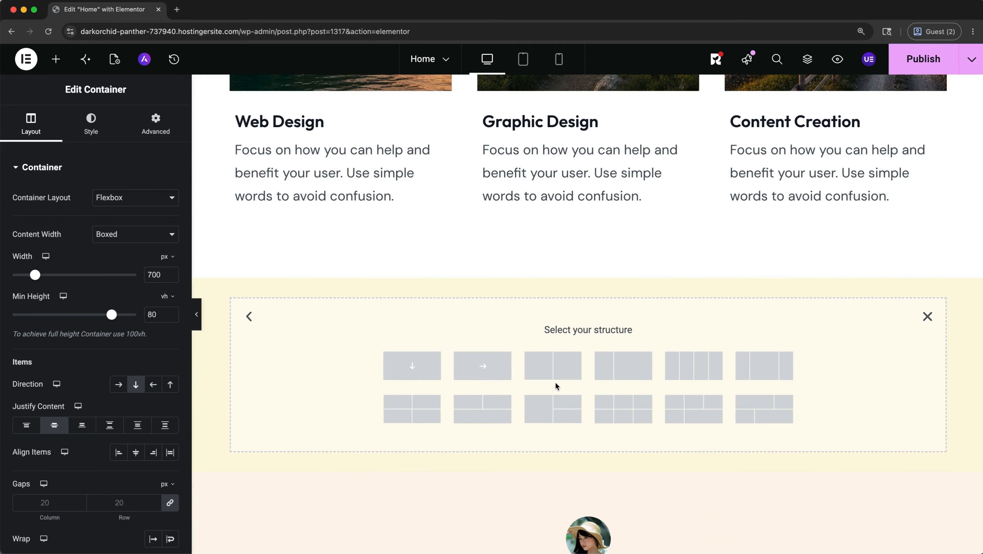
pyautogui.click(542, 368)
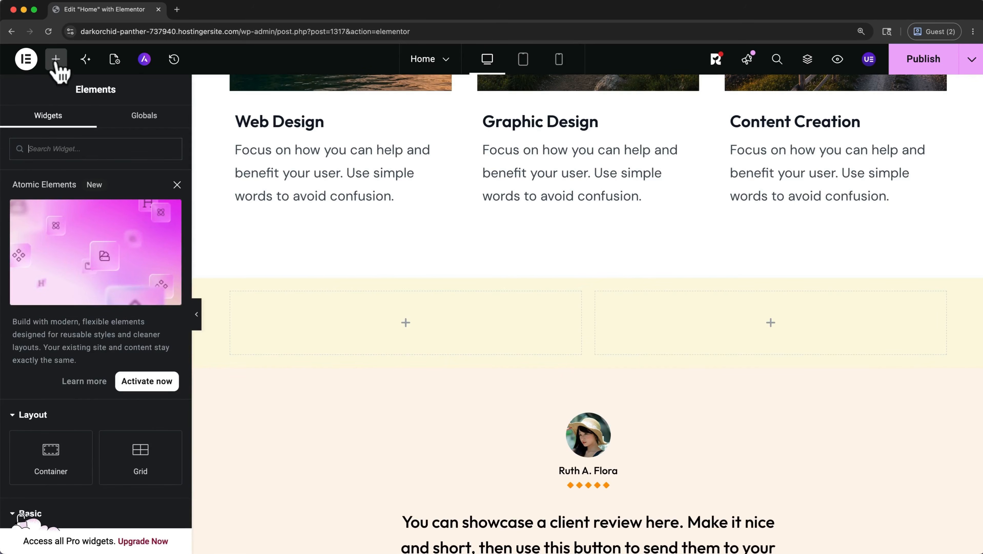
# Place an Image widget in each column of the new container, and delete the whole container.
pyautogui.scroll(-8, 66, 186)
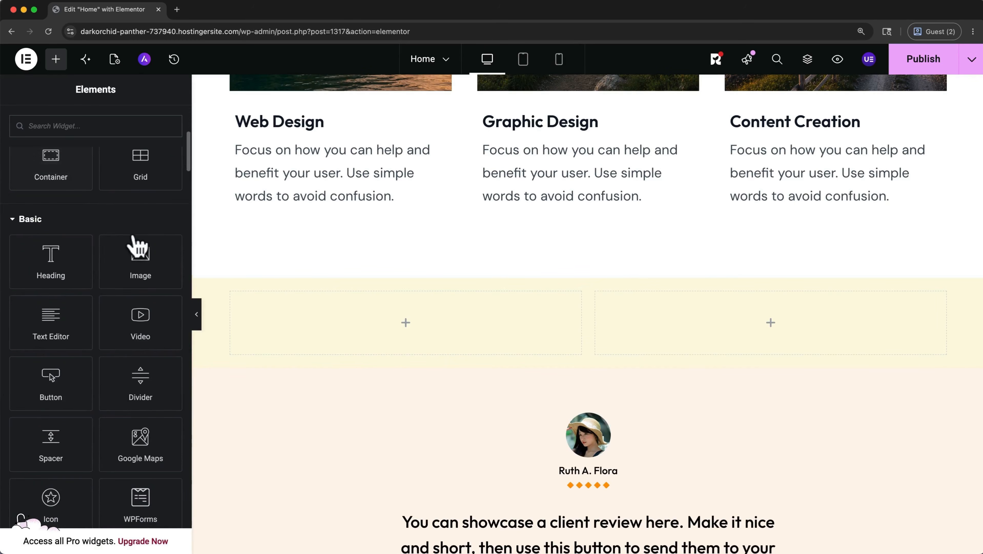
pyautogui.moveTo(135, 247); pyautogui.dragTo(321, 301)
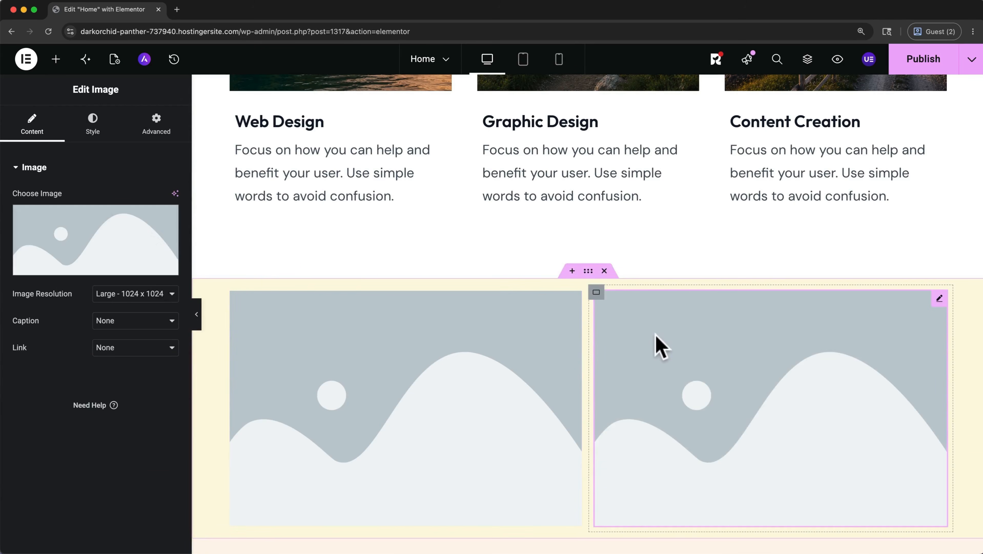
pyautogui.click(605, 271)
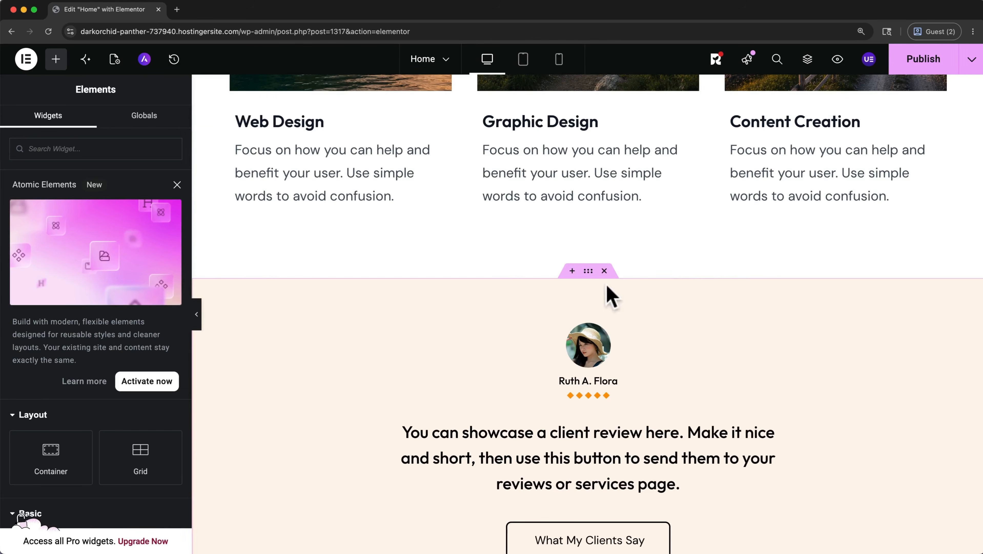
# Preview the block with two images, headings and call-to-action buttons in the Starter Templates library, and discard the empty section above the client review.
pyautogui.click(573, 271)
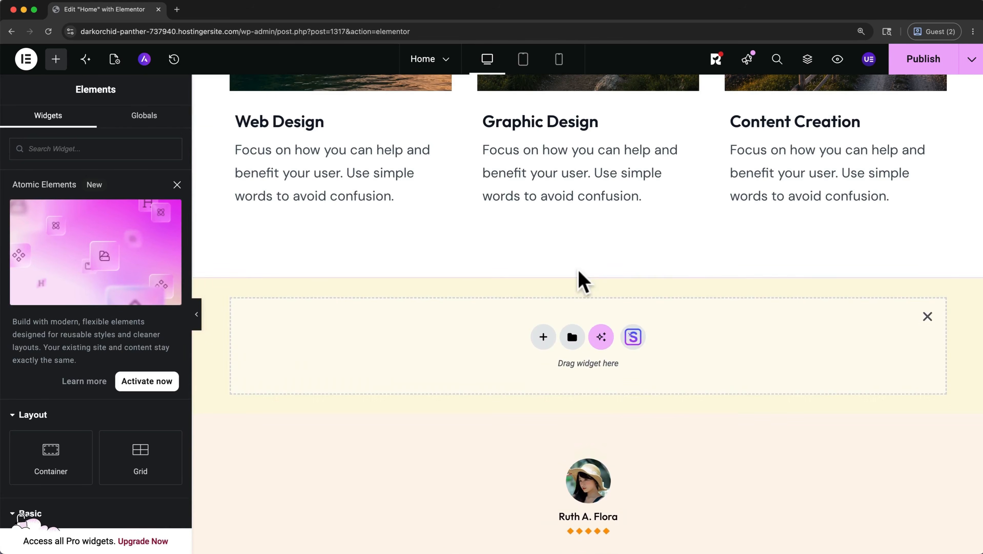
pyautogui.click(634, 337)
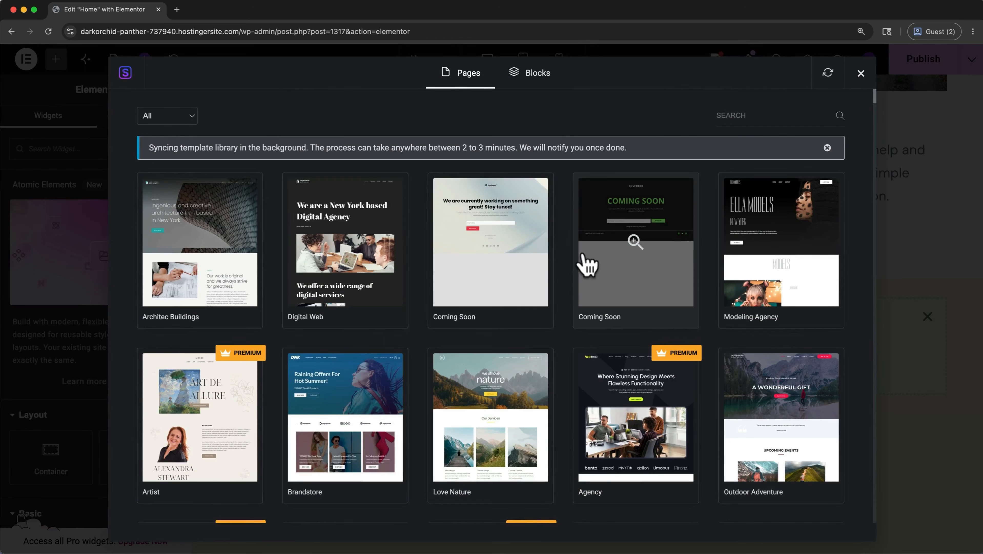
pyautogui.click(528, 82)
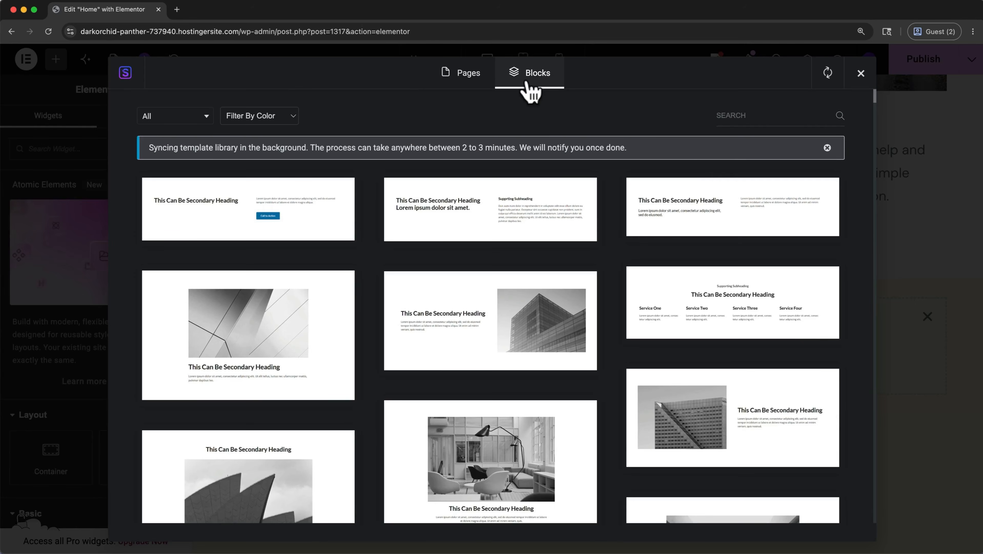
pyautogui.scroll(-8, 526, 233)
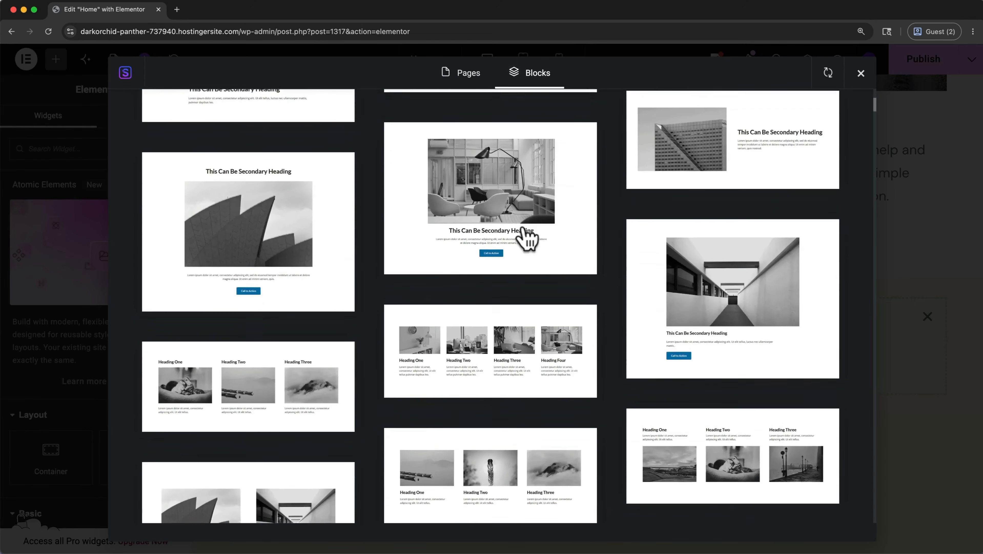
pyautogui.scroll(-3, 528, 239)
pyautogui.scroll(-3, 527, 238)
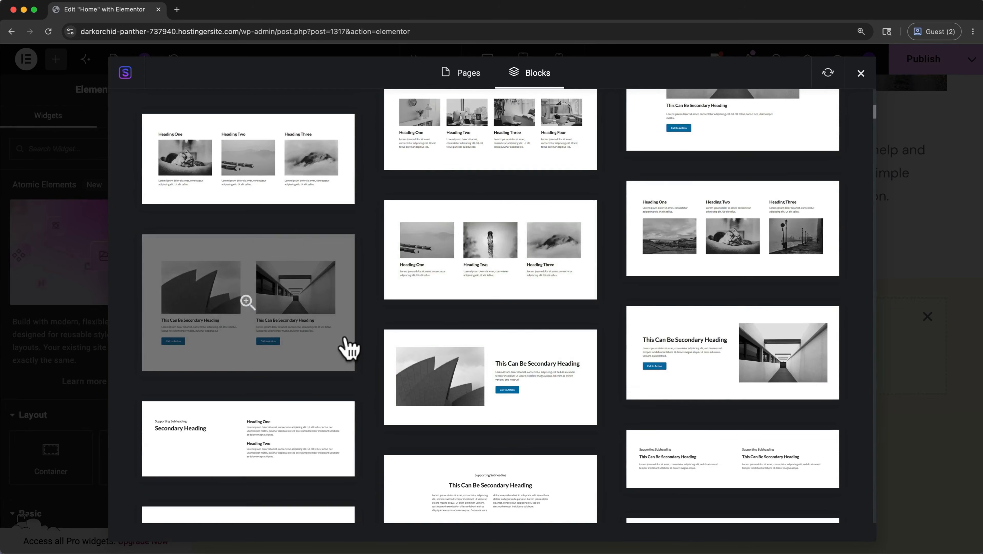
pyautogui.click(349, 348)
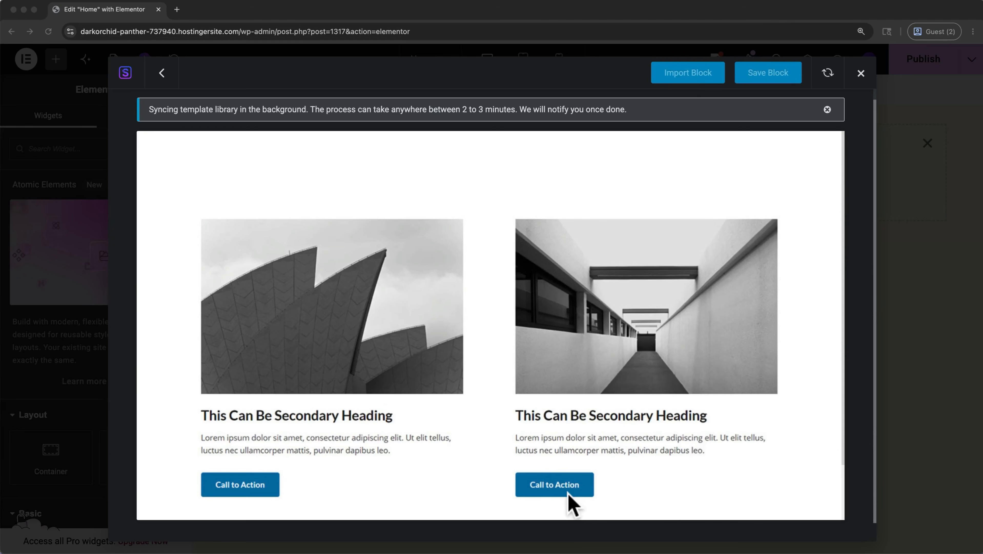
pyautogui.click(861, 73)
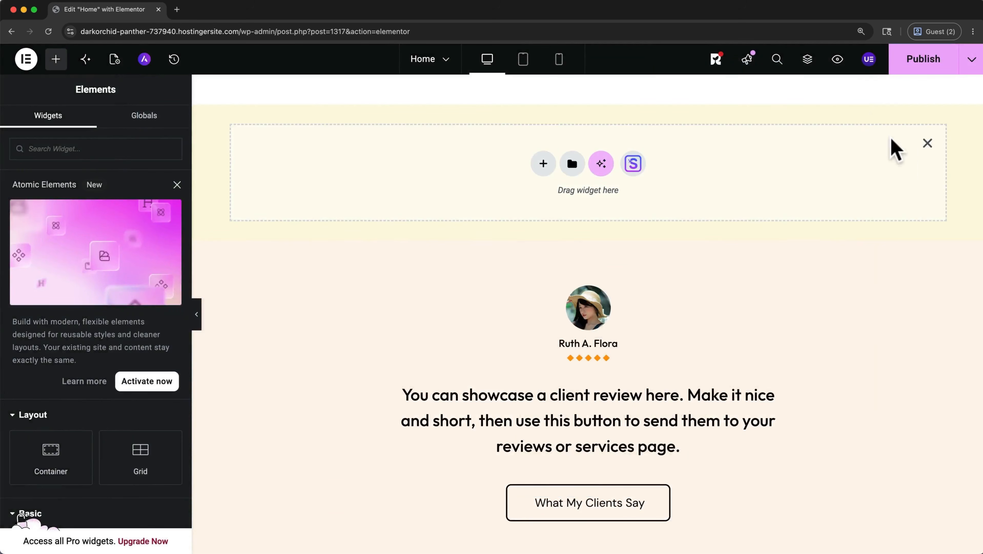
pyautogui.scroll(-10, 930, 147)
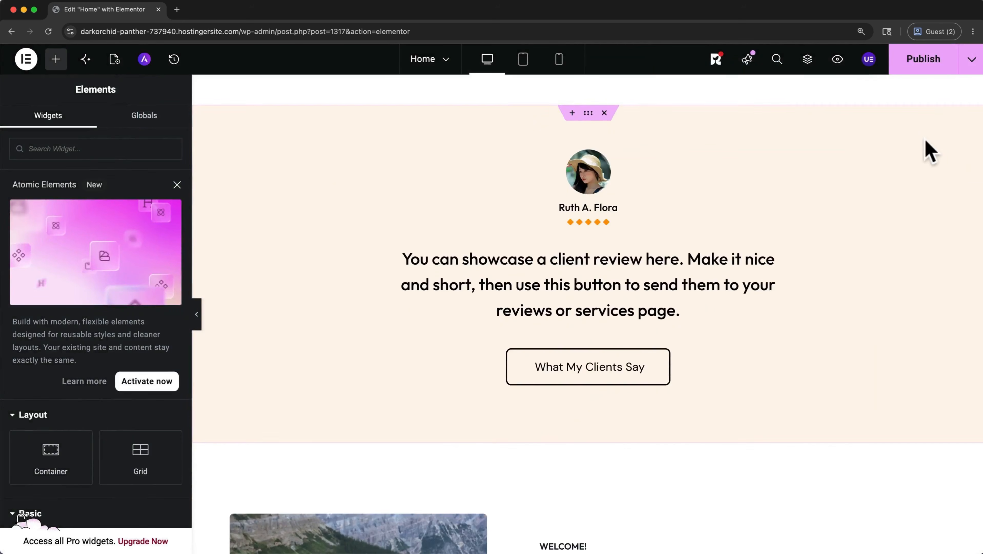
# Set the Primary global color to #3D5F6D in the site settings and leave the global colors.
pyautogui.scroll(10, 929, 149)
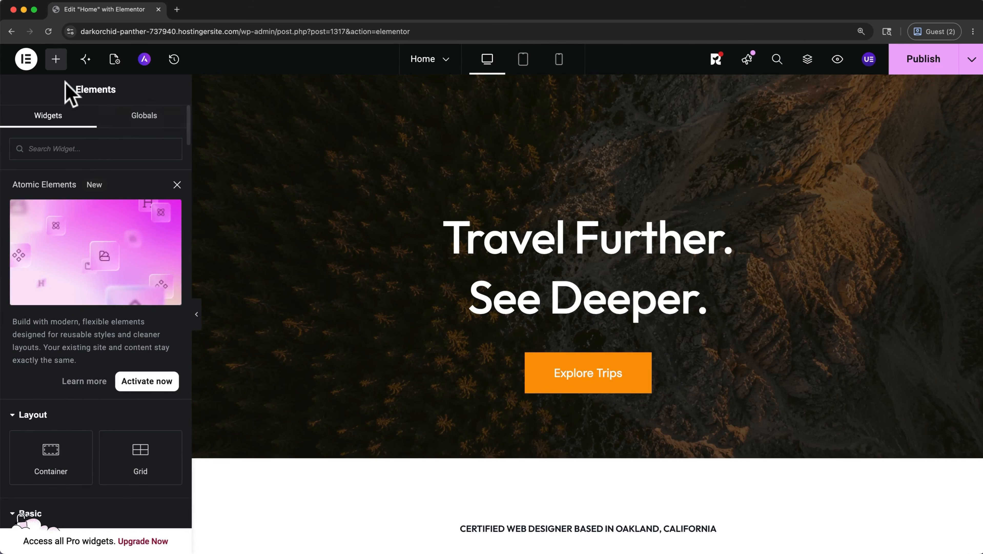
pyautogui.click(36, 65)
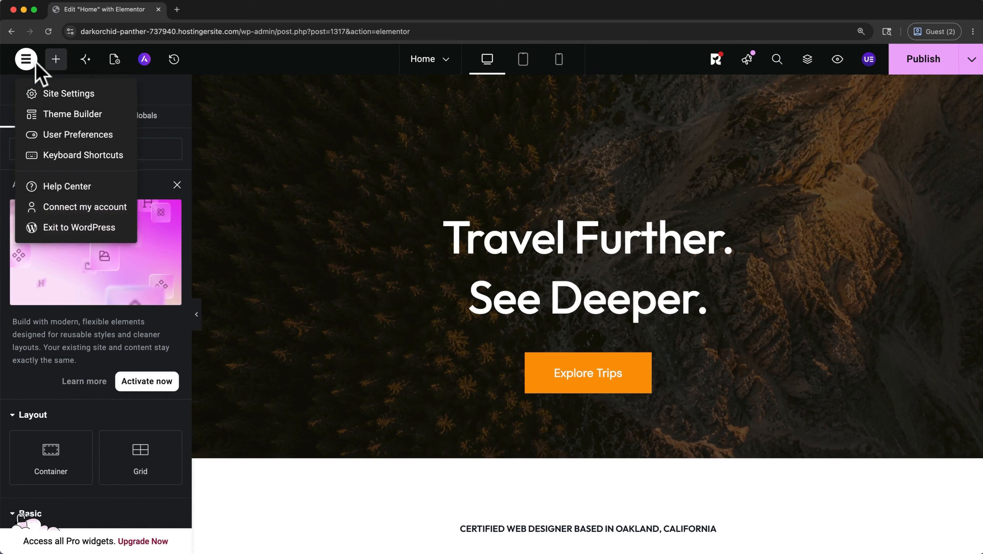
pyautogui.click(56, 90)
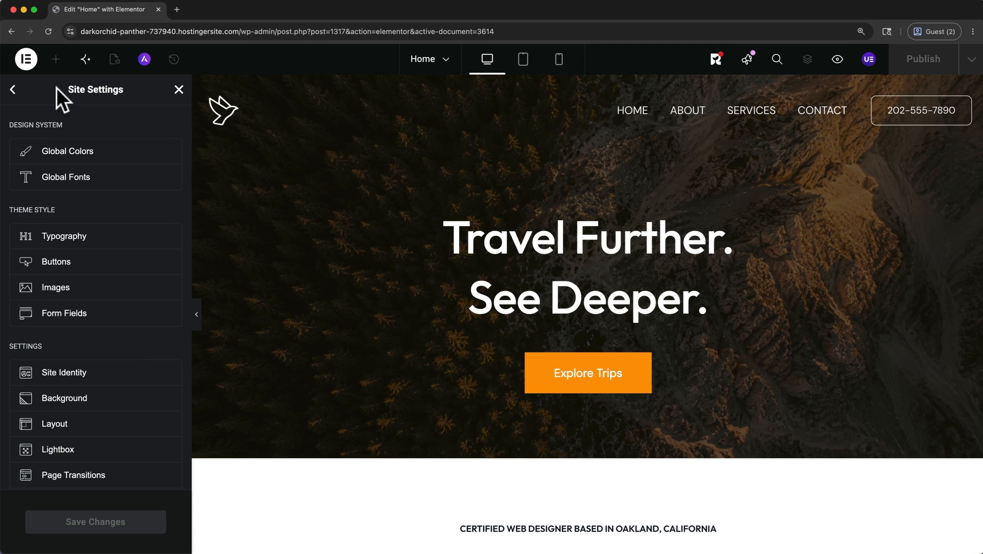
pyautogui.click(89, 152)
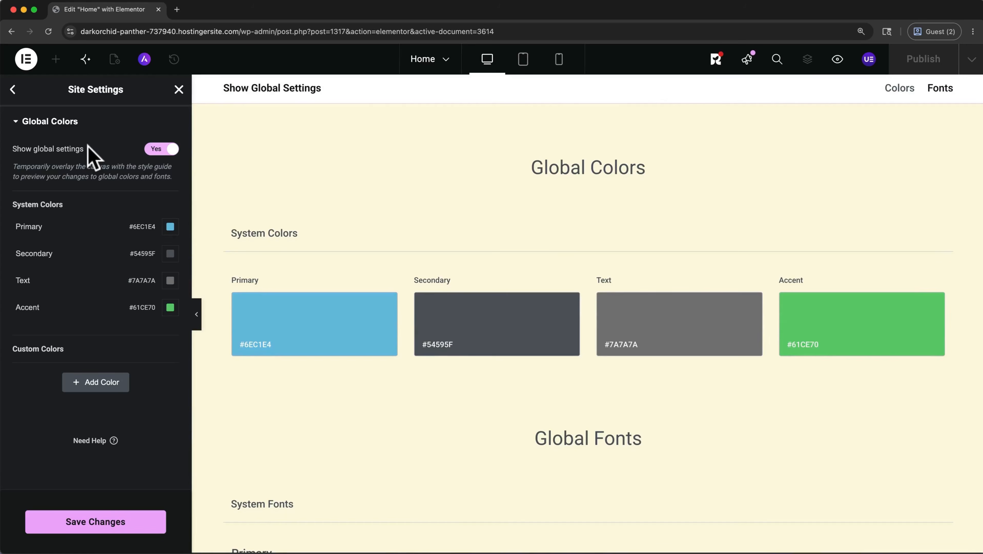
pyautogui.click(316, 347)
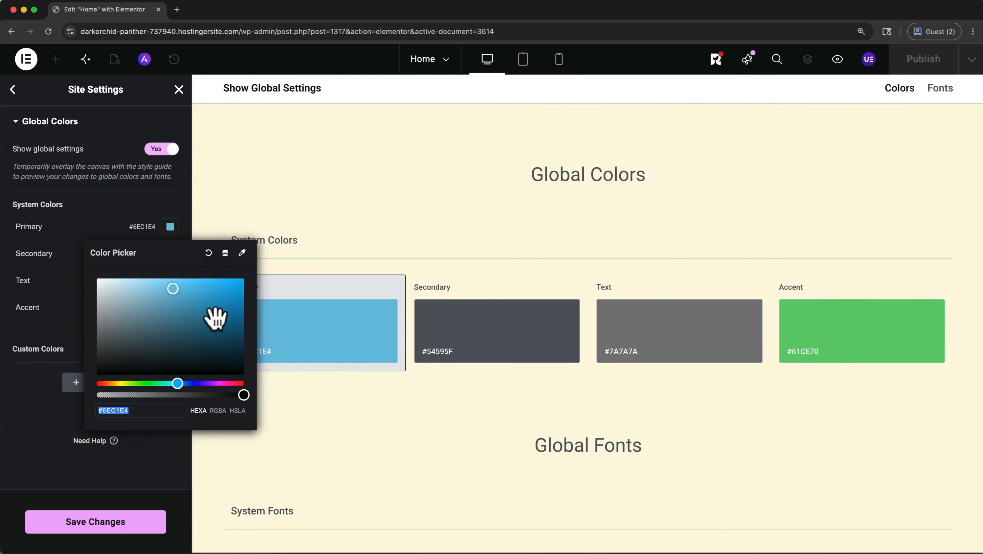
pyautogui.moveTo(215, 316); pyautogui.dragTo(161, 334)
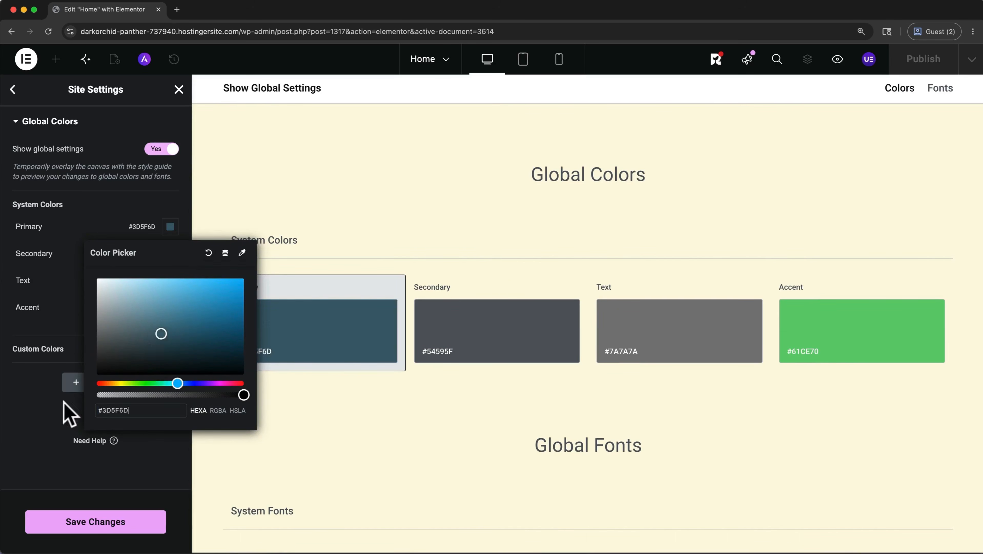
pyautogui.click(34, 403)
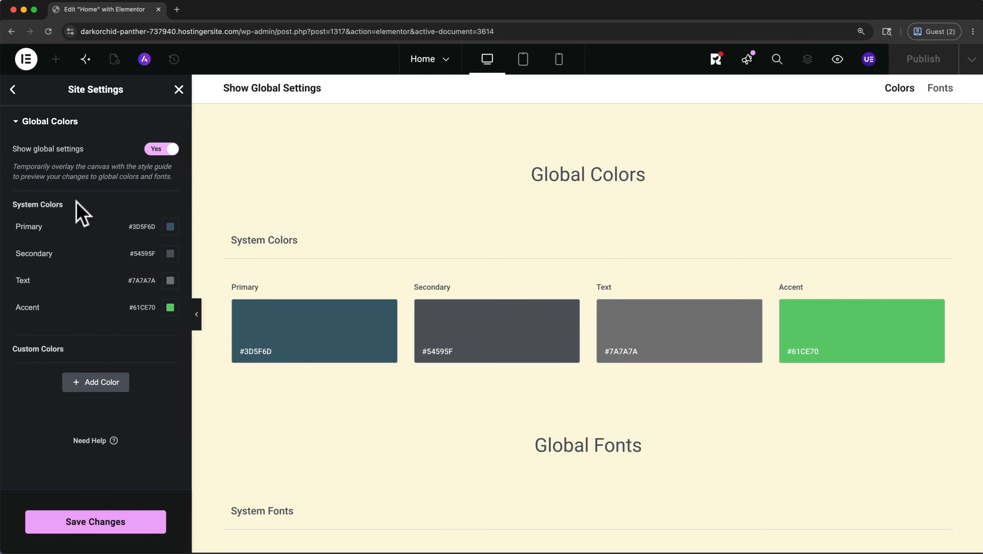
pyautogui.click(14, 88)
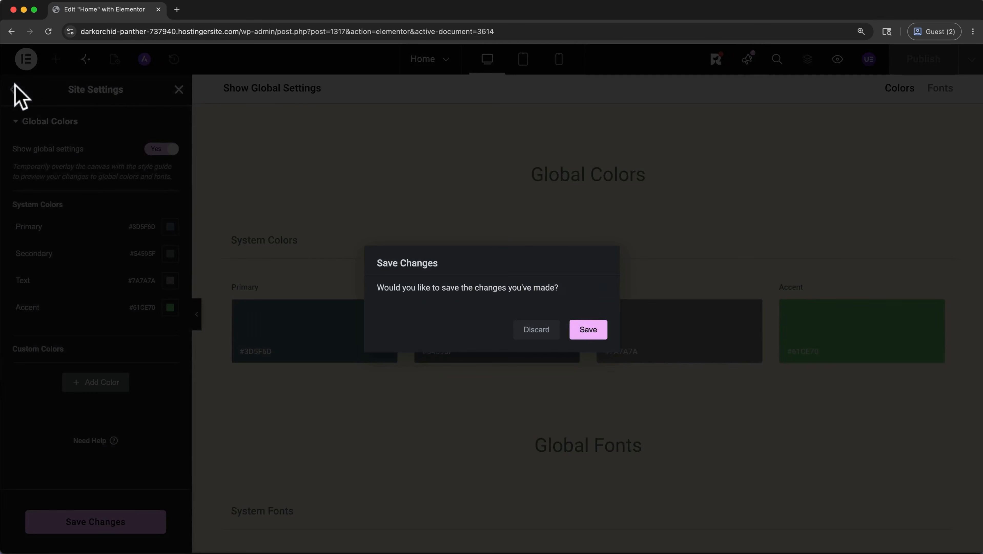
pyautogui.click(558, 336)
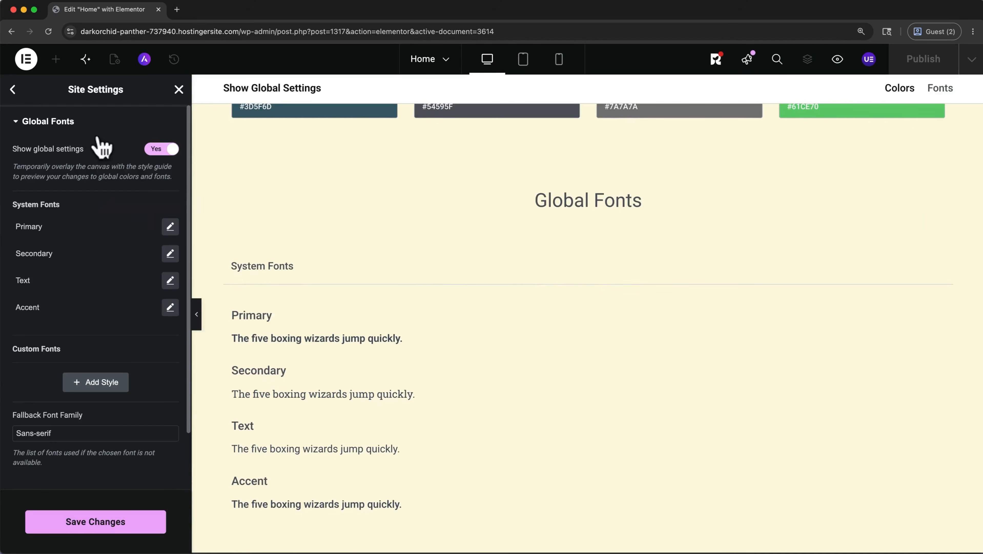
# Review the Primary global font's typography options, and save and leave the site settings.
pyautogui.click(170, 226)
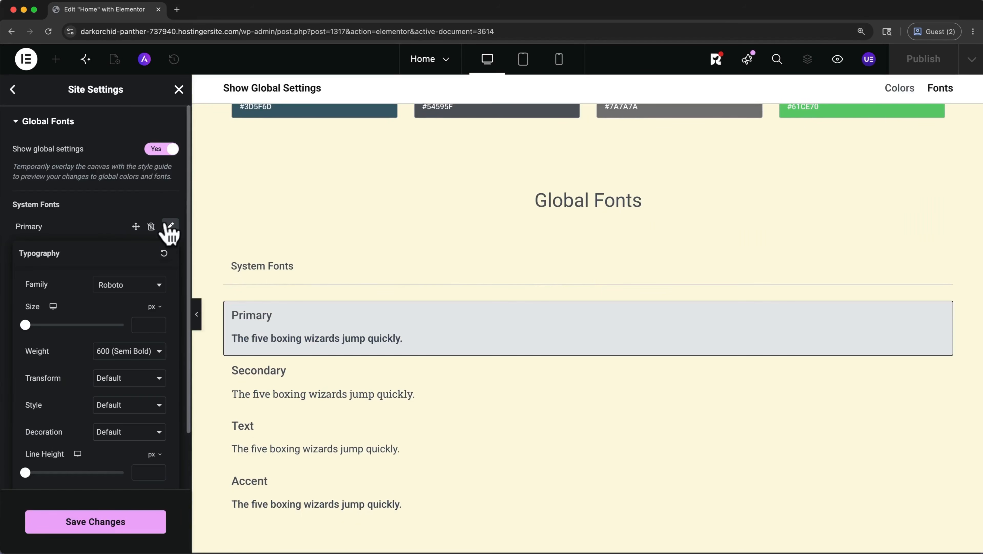
pyautogui.scroll(-2, 148, 241)
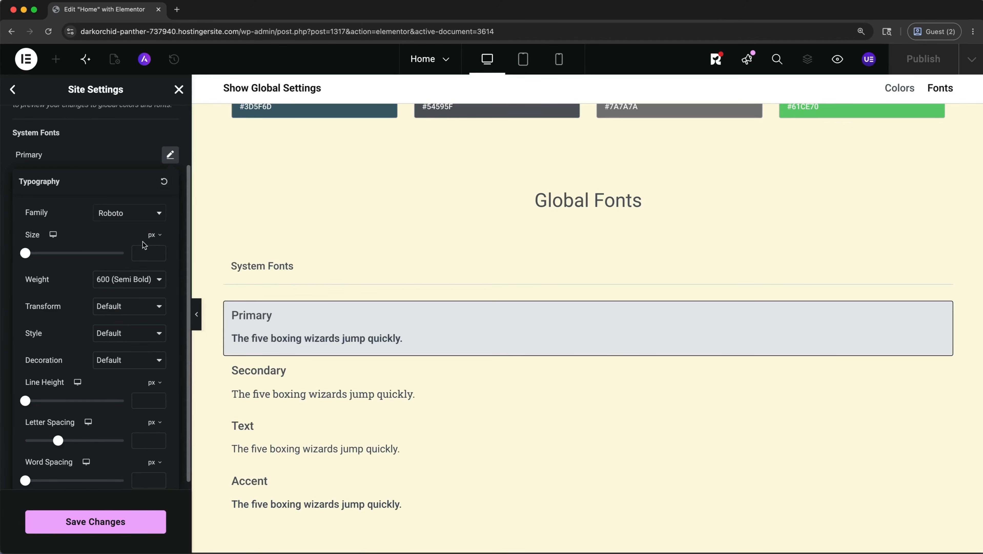
pyautogui.click(179, 91)
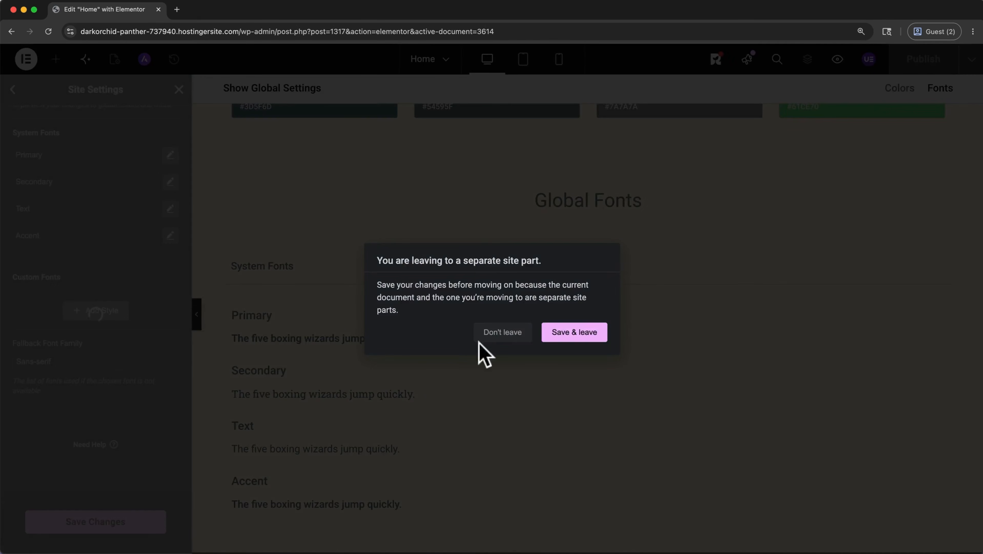
pyautogui.click(571, 332)
# Switch the editor from the Home page to the Contact page, saving the changes.
pyautogui.scroll(10, 582, 275)
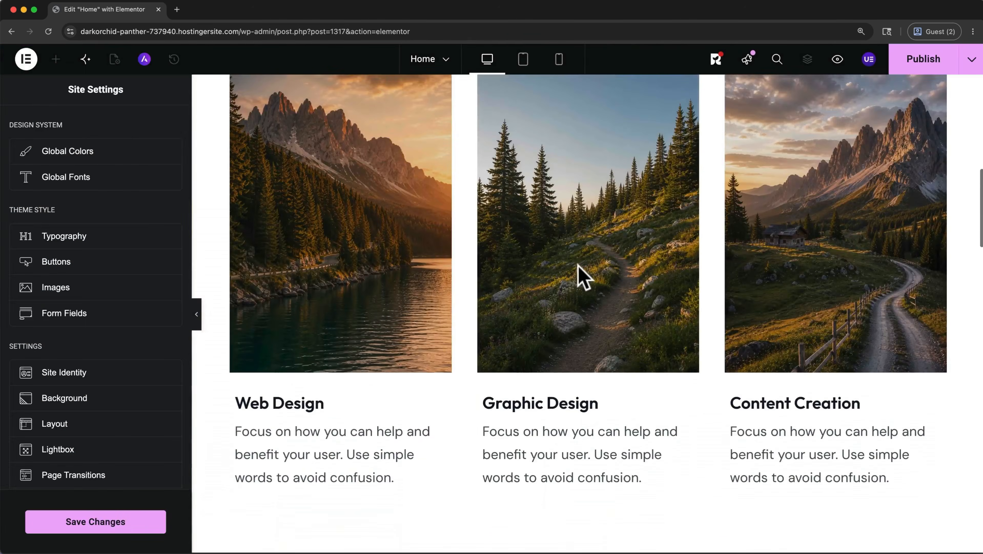
pyautogui.scroll(-1, 583, 276)
pyautogui.click(442, 62)
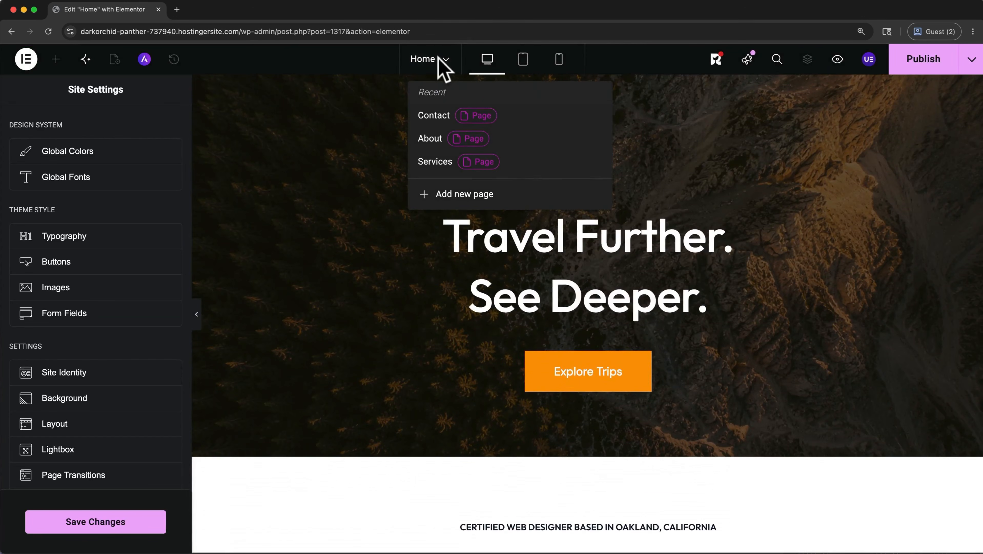
pyautogui.click(432, 116)
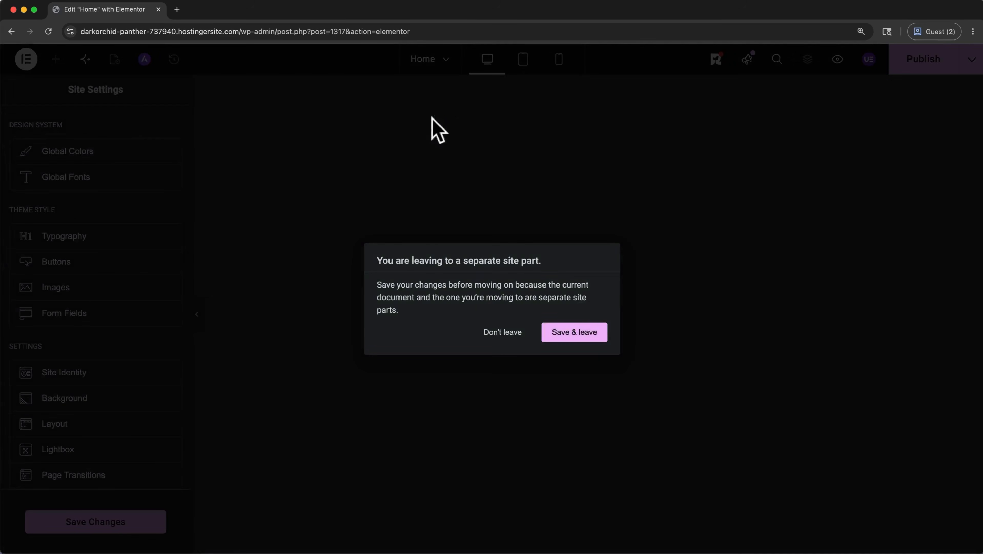
pyautogui.click(555, 335)
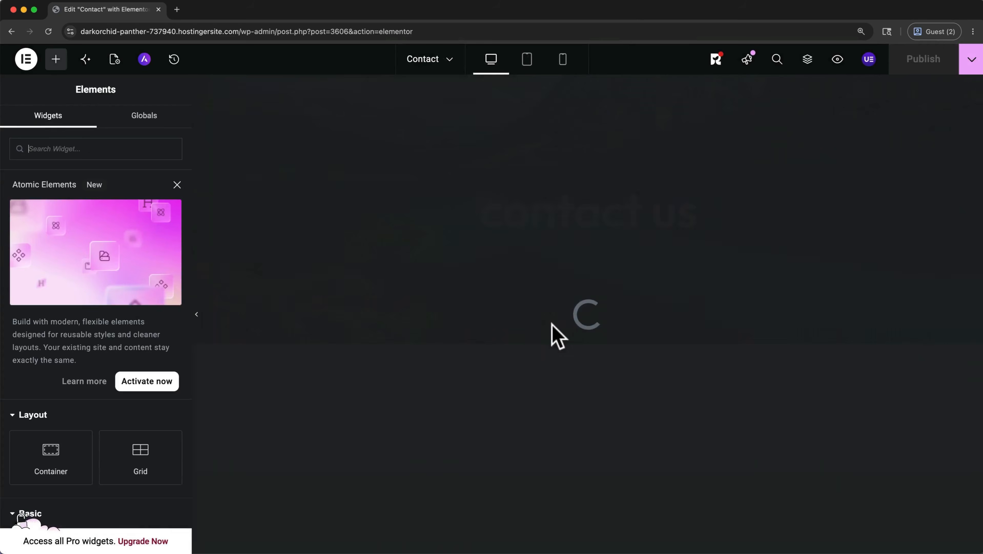
# Look through the Contact page's form and check the layout in tablet portrait and mobile portrait views.
pyautogui.scroll(-10, 552, 324)
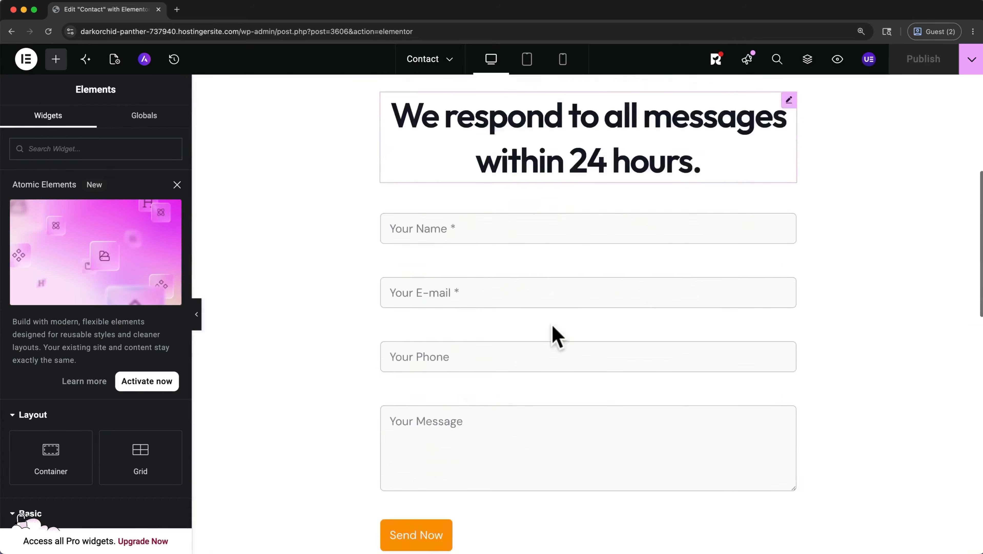
pyautogui.scroll(-1, 552, 326)
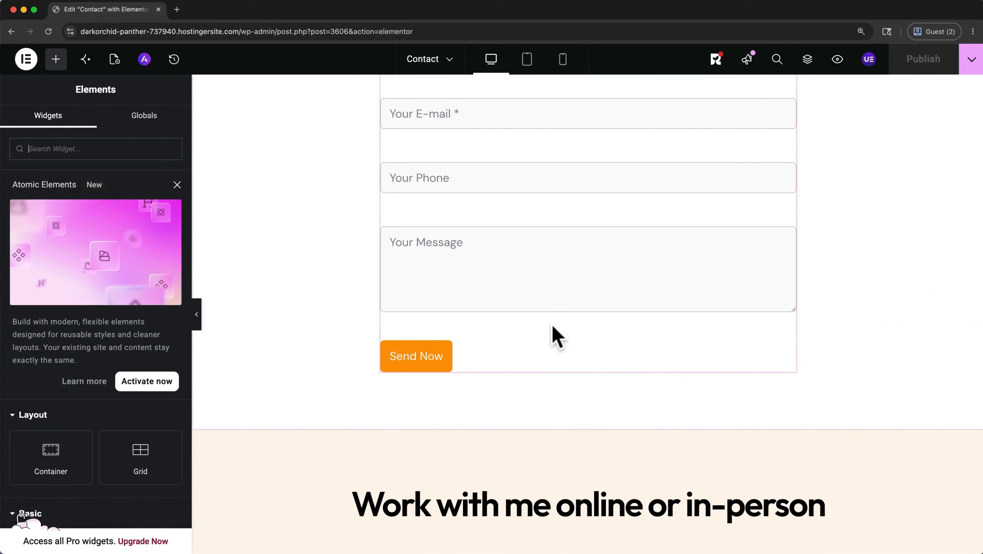
pyautogui.scroll(10, 553, 327)
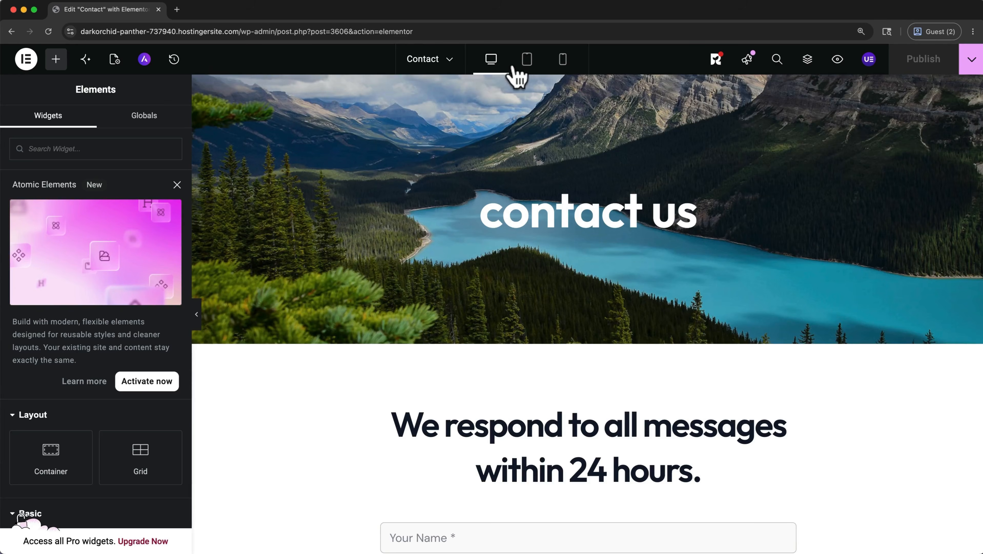
pyautogui.click(525, 65)
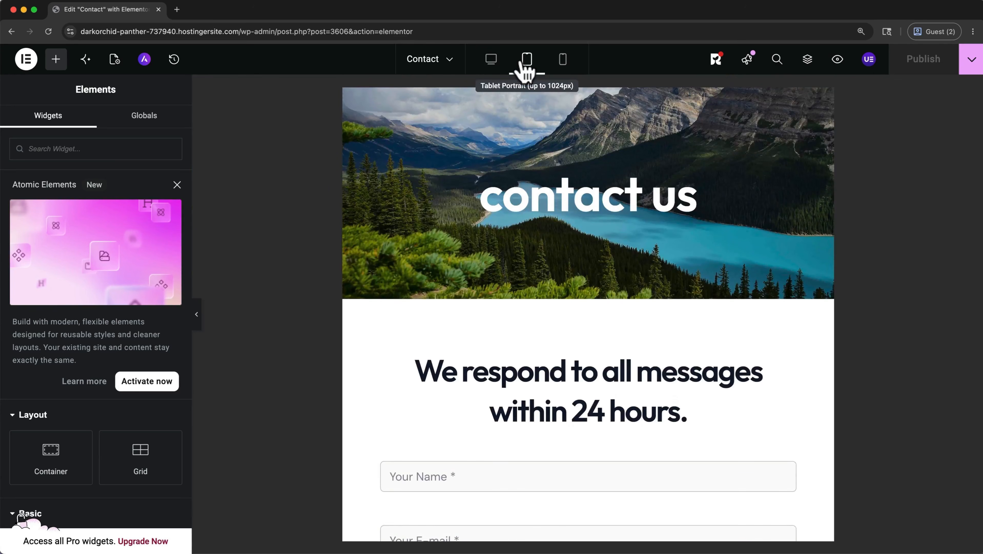
pyautogui.click(563, 61)
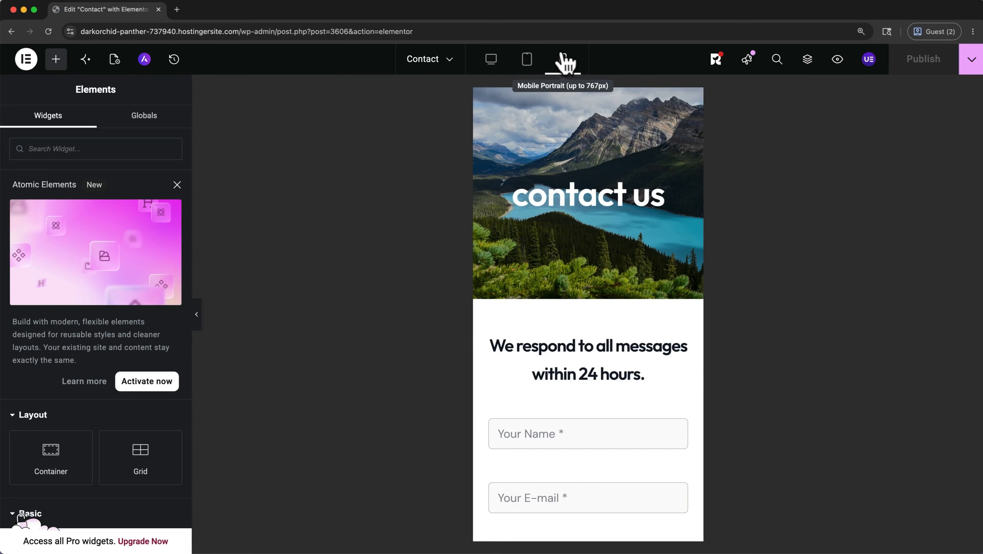
# Return to the Home page and review its sections in mobile portrait view.
pyautogui.click(446, 65)
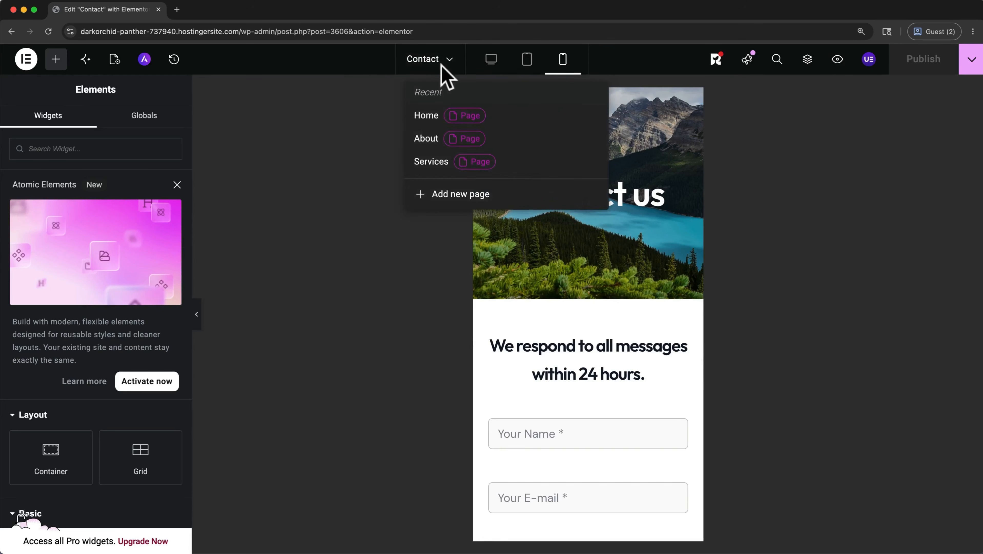
pyautogui.click(426, 117)
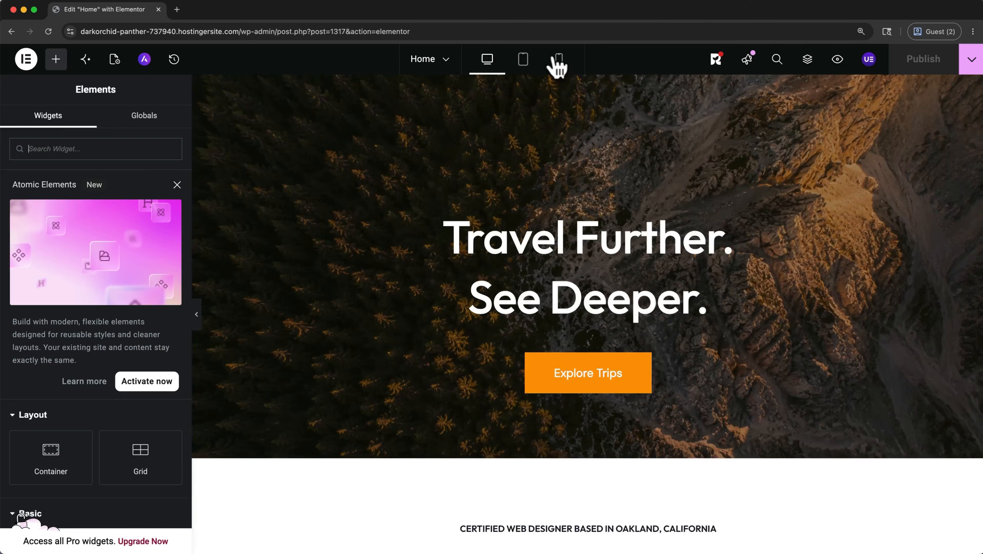
pyautogui.click(557, 61)
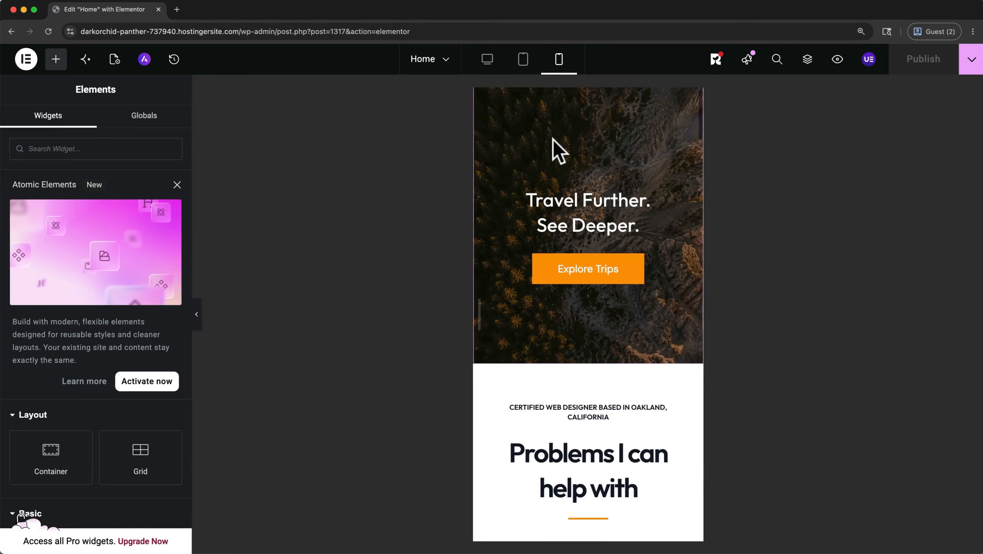
pyautogui.scroll(-8, 557, 149)
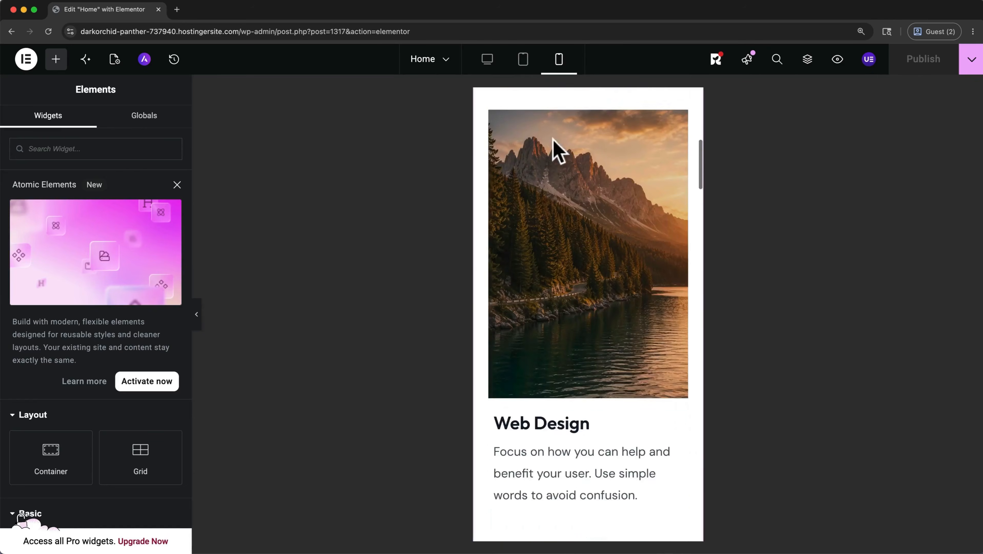
pyautogui.scroll(-18, 558, 149)
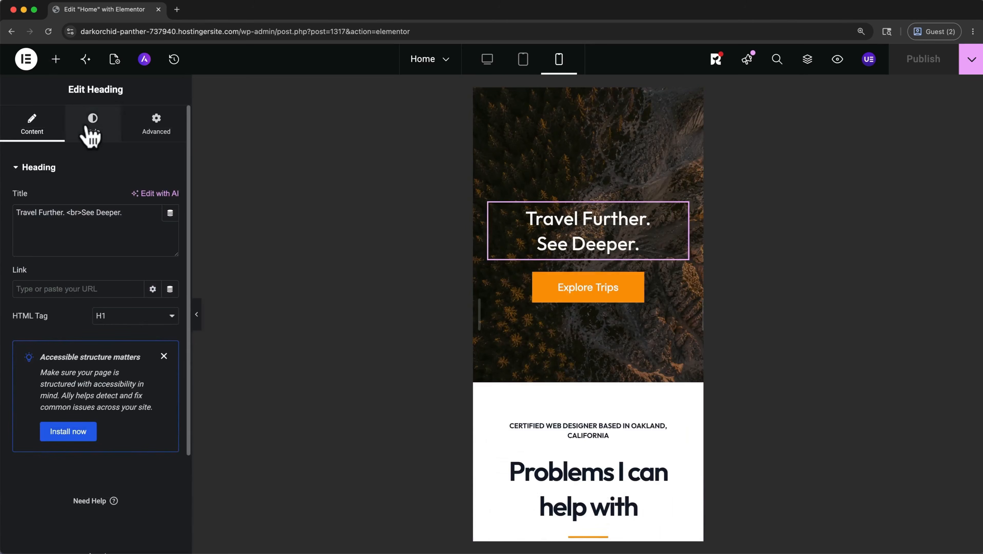
# Set the hero heading's mobile text size to 38 px and publish the page, returning to desktop view.
pyautogui.click(92, 131)
pyautogui.click(170, 234)
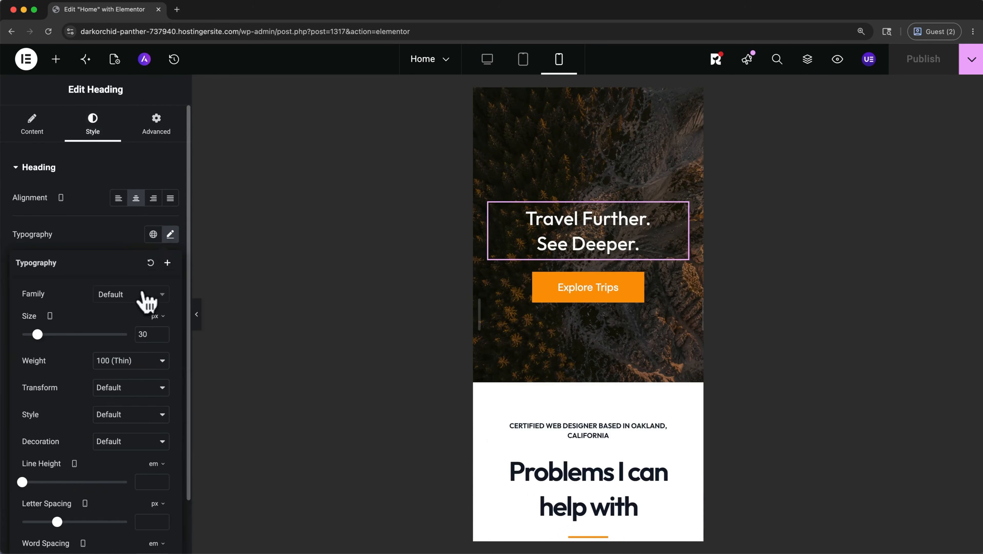
pyautogui.click(147, 334)
pyautogui.press('Up')
pyautogui.press('Up')
pyautogui.press('Up')
pyautogui.press('Up')
pyautogui.press('Up')
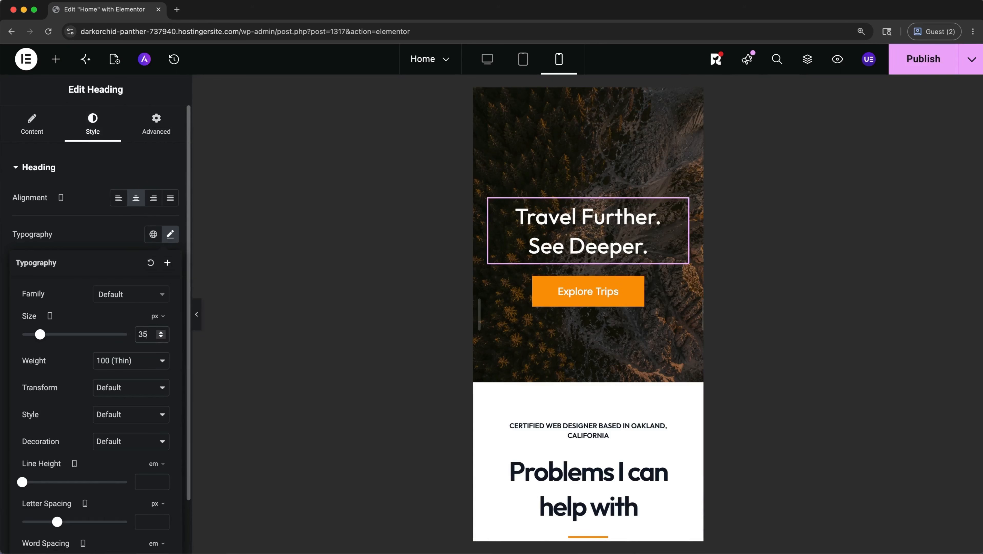
pyautogui.press('Up')
pyautogui.press('Up')
pyautogui.press('Up')
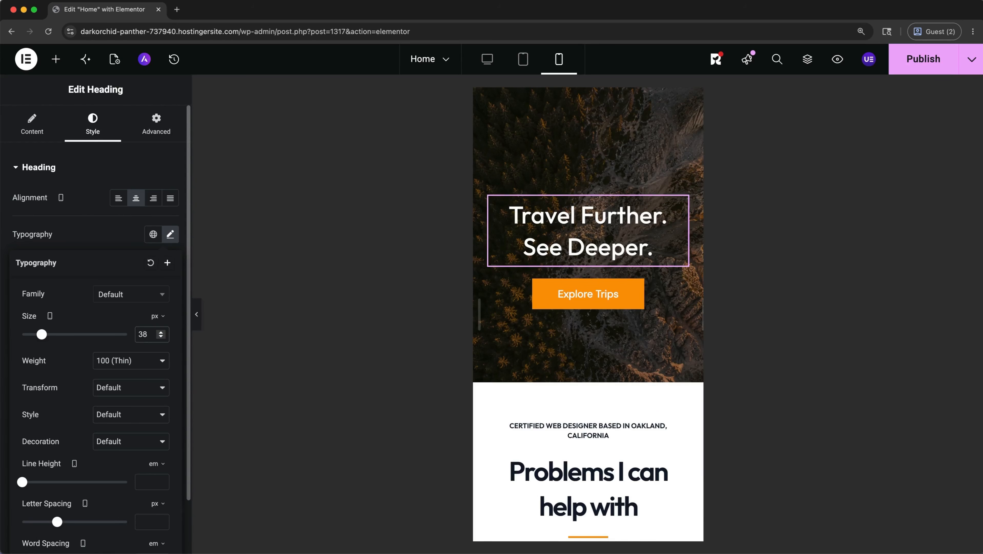
pyautogui.click(900, 73)
pyautogui.click(491, 60)
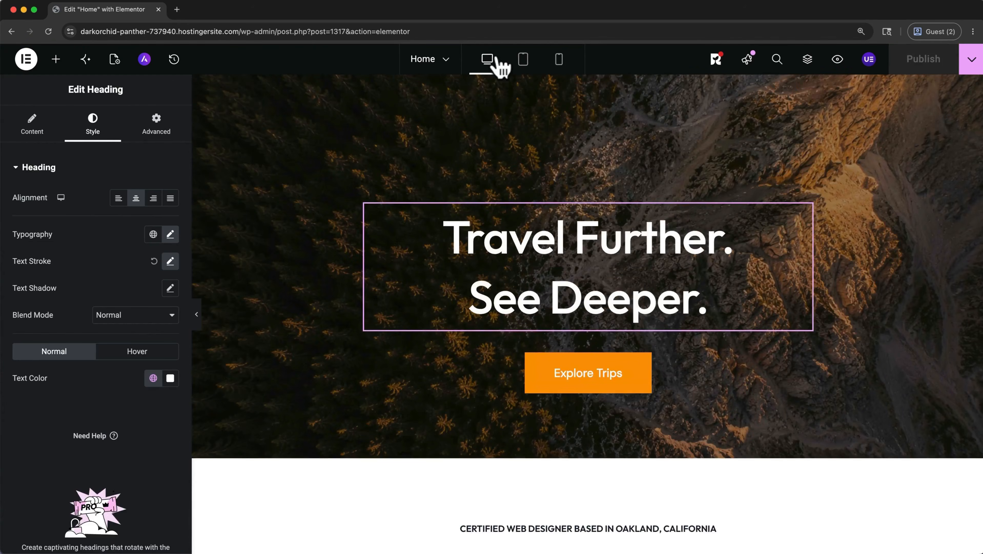
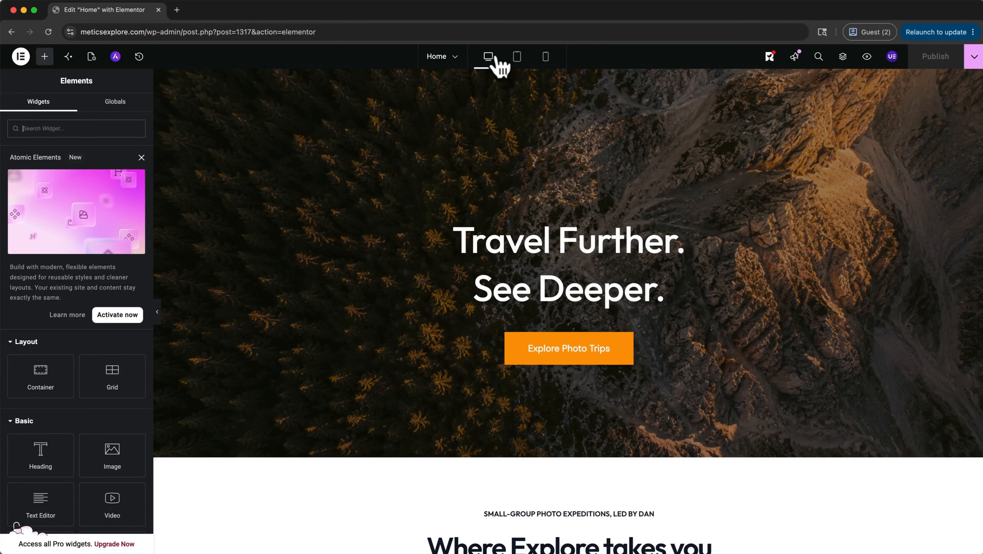
# View the live Home page and, from there, create and publish a new page titled GALLERY.
pyautogui.click(974, 56)
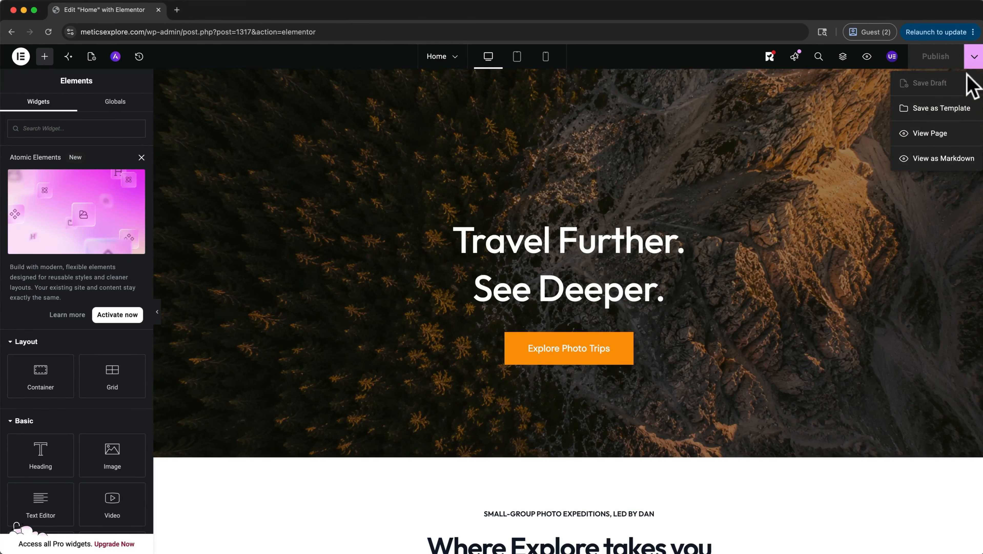
pyautogui.click(934, 133)
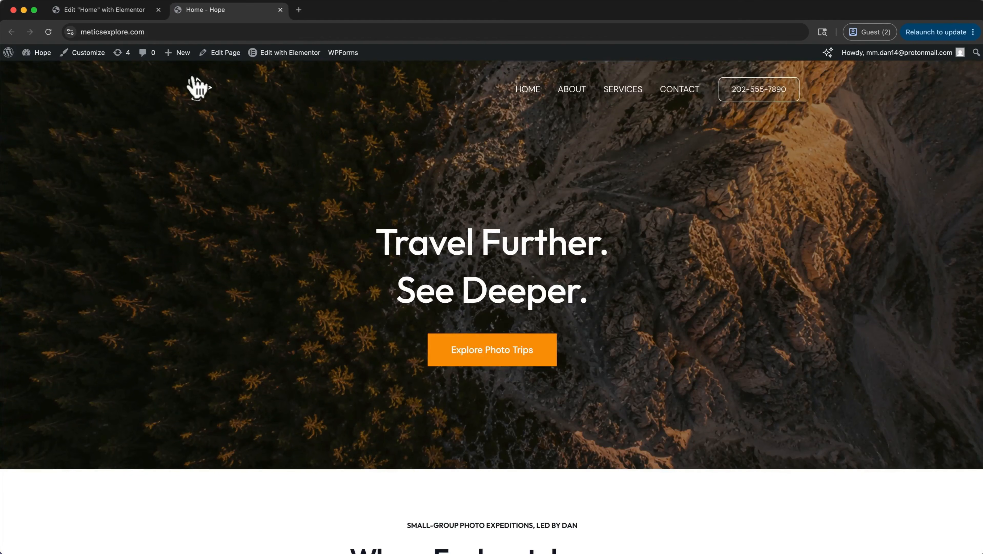
pyautogui.moveTo(179, 56)
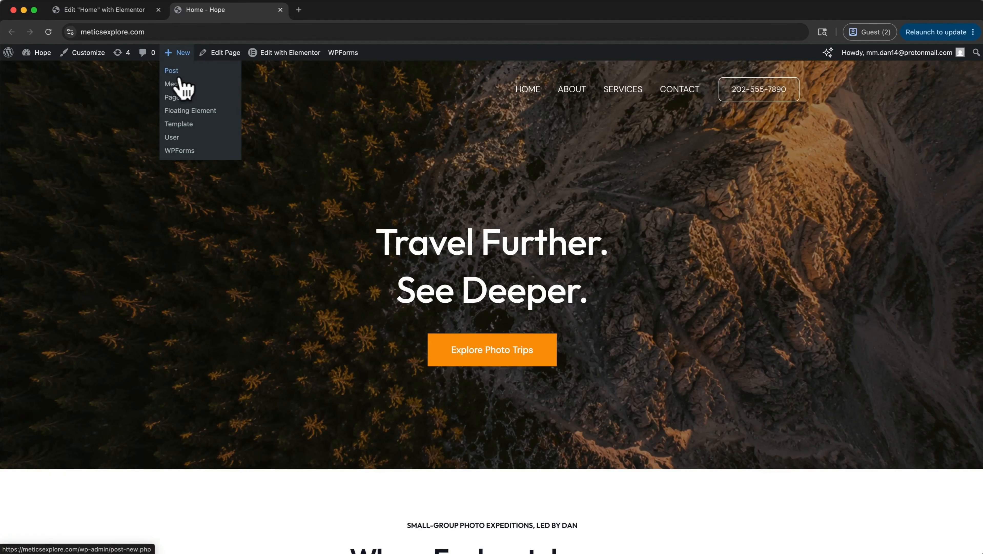
pyautogui.click(171, 101)
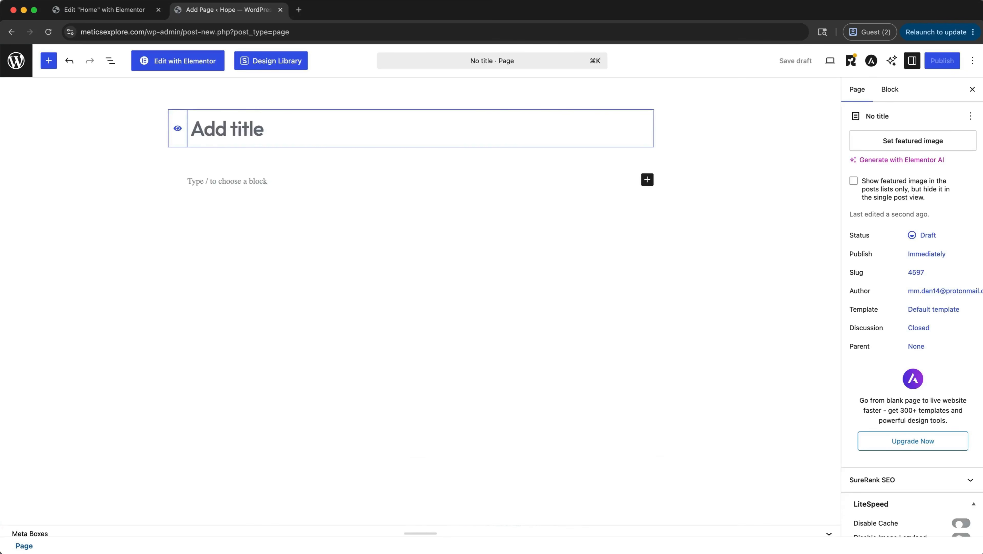
pyautogui.write('GALLERY')
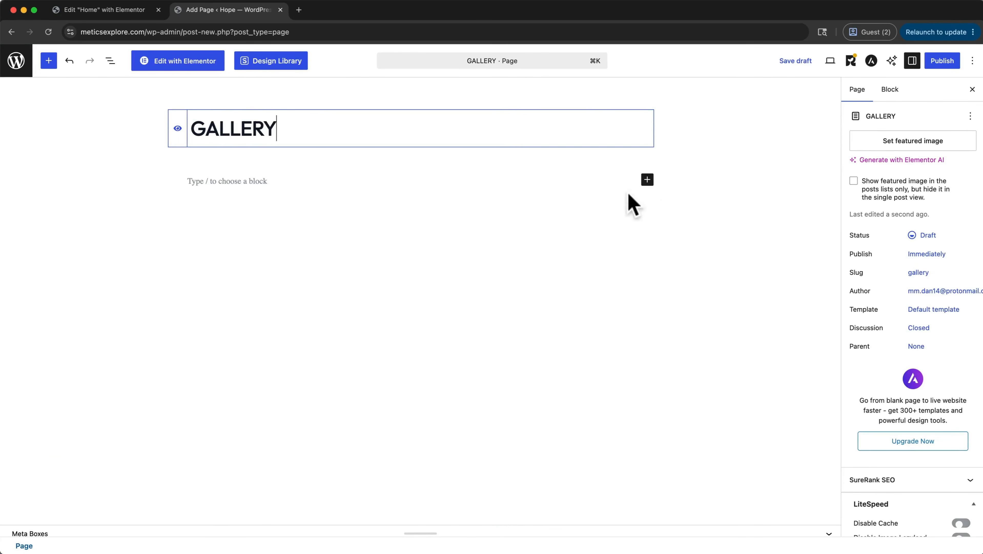
pyautogui.click(941, 62)
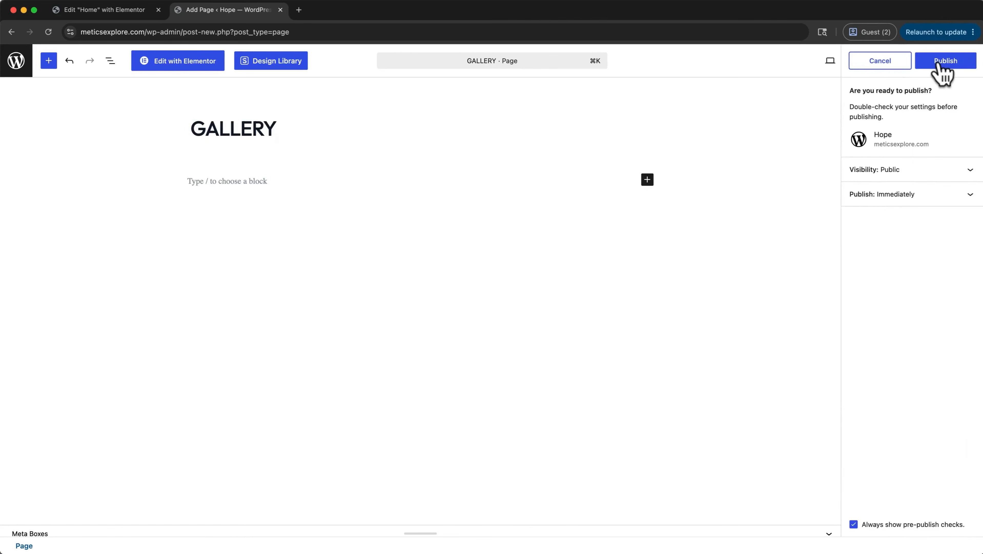
pyautogui.click(940, 65)
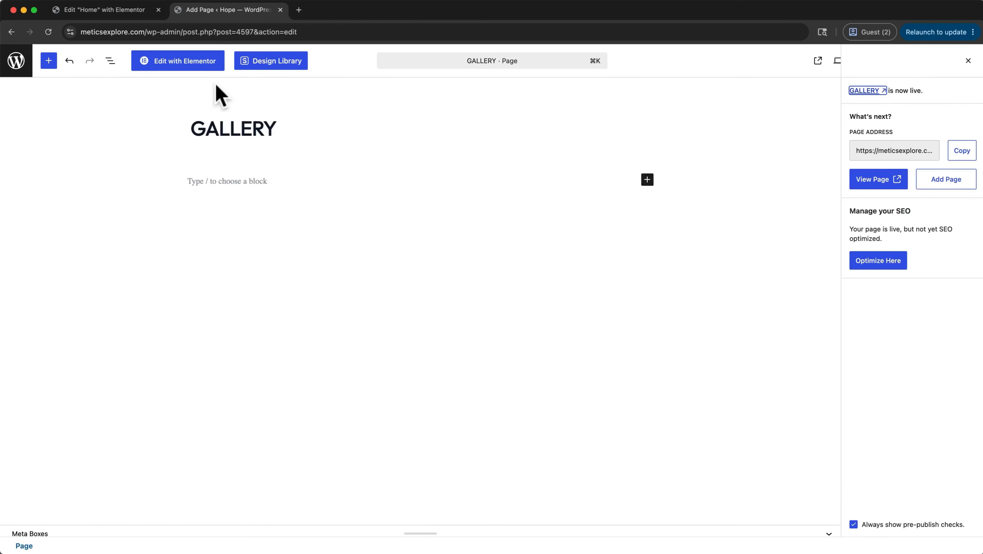
# Edit the GALLERY page with Elementor and search the Starter Templates page library for "gallery".
pyautogui.click(206, 68)
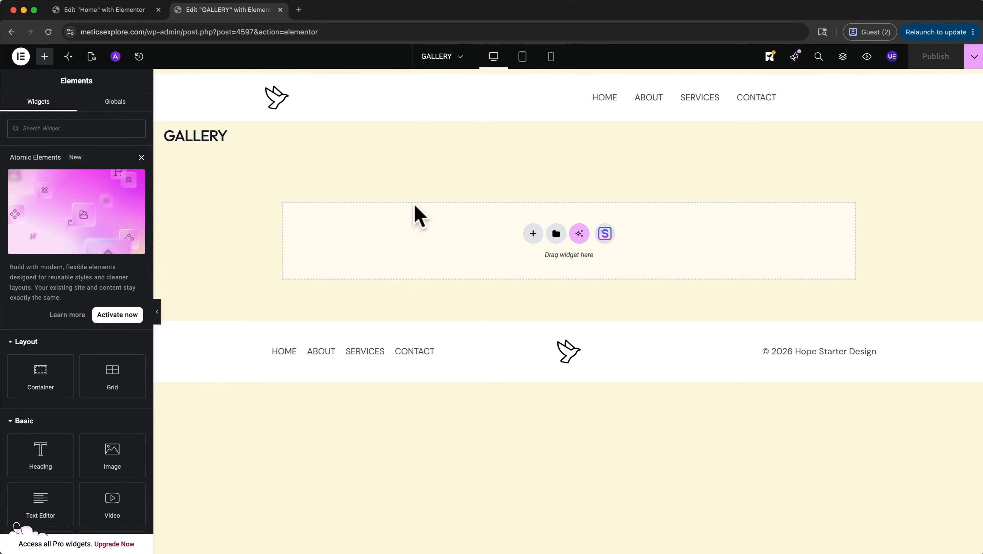
pyautogui.click(605, 234)
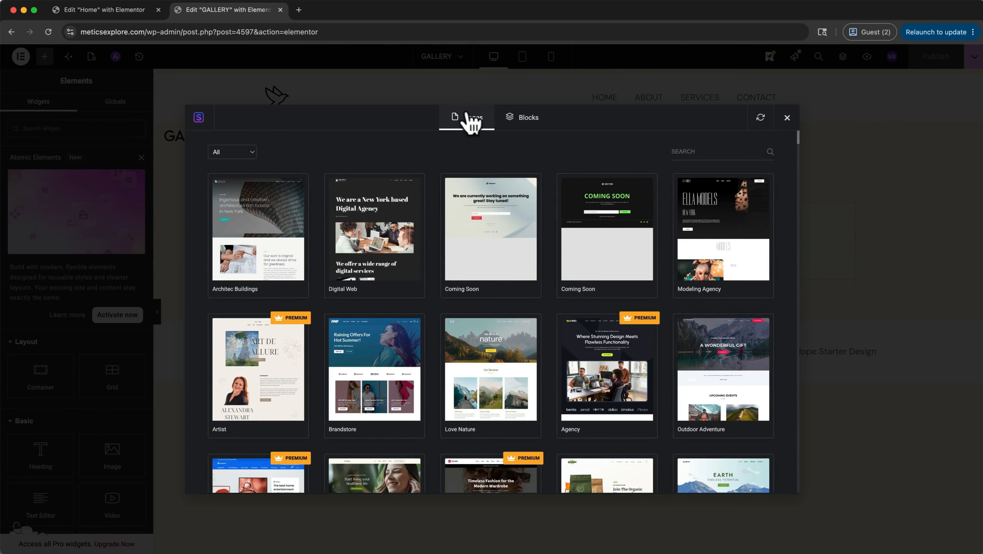
pyautogui.click(531, 120)
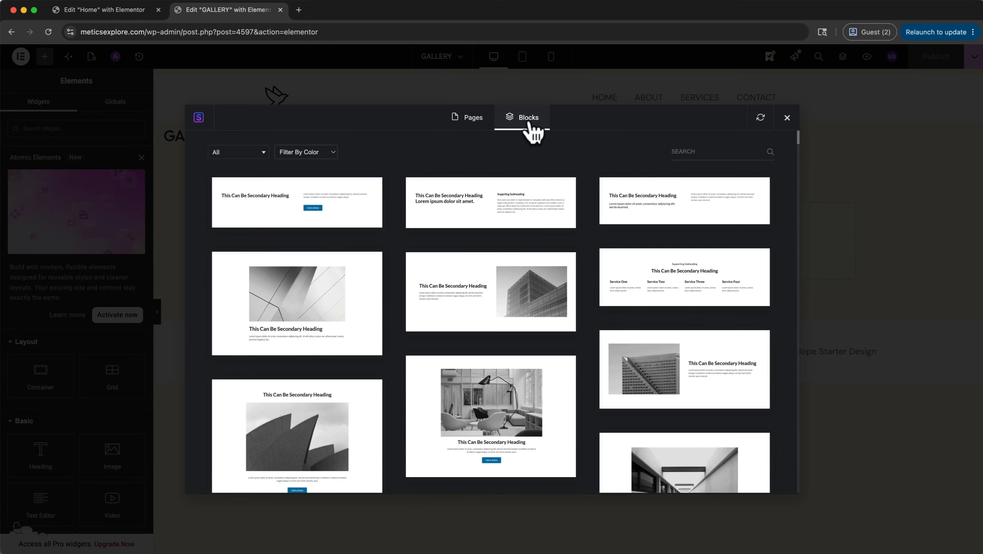
pyautogui.click(479, 126)
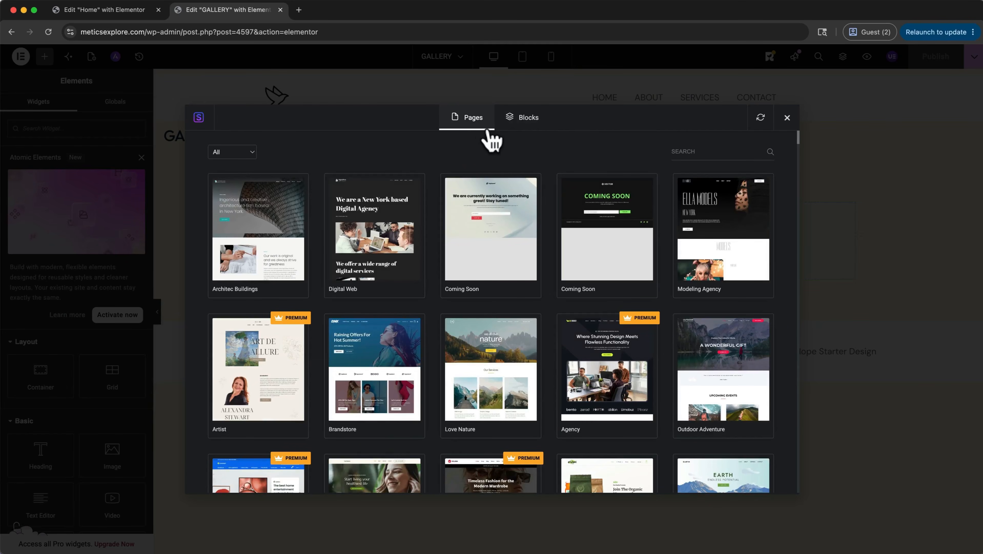
pyautogui.click(683, 152)
pyautogui.write('gallery')
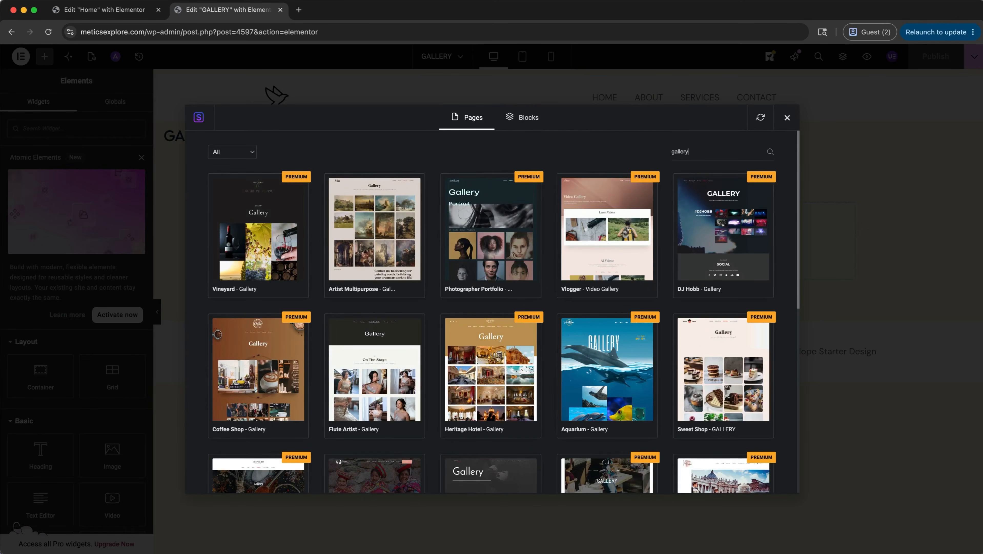
# Import the free Artist Multipurpose Gallery template into the page and look over its image grid and contact section.
pyautogui.click(417, 246)
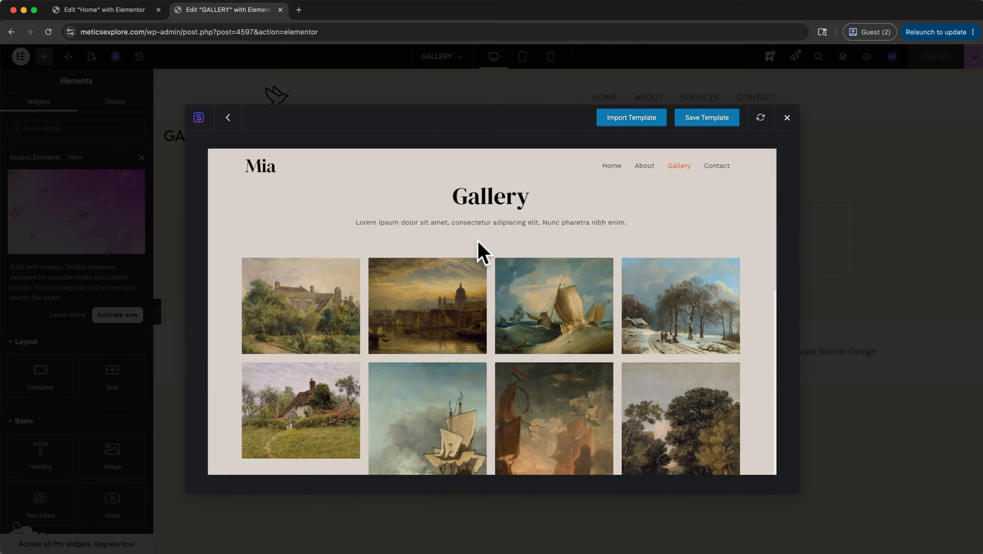
pyautogui.click(639, 118)
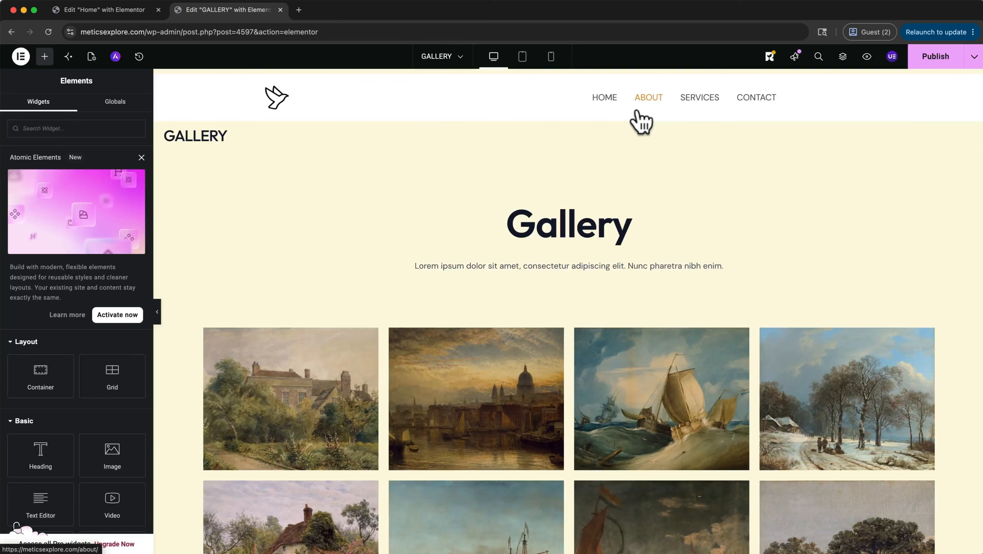
pyautogui.scroll(-1, 688, 289)
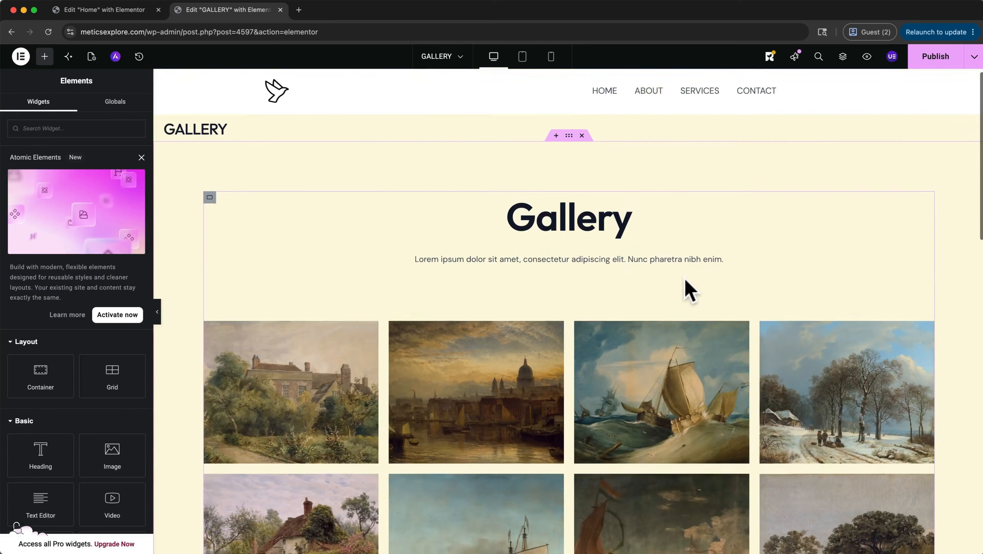
pyautogui.scroll(-10, 689, 289)
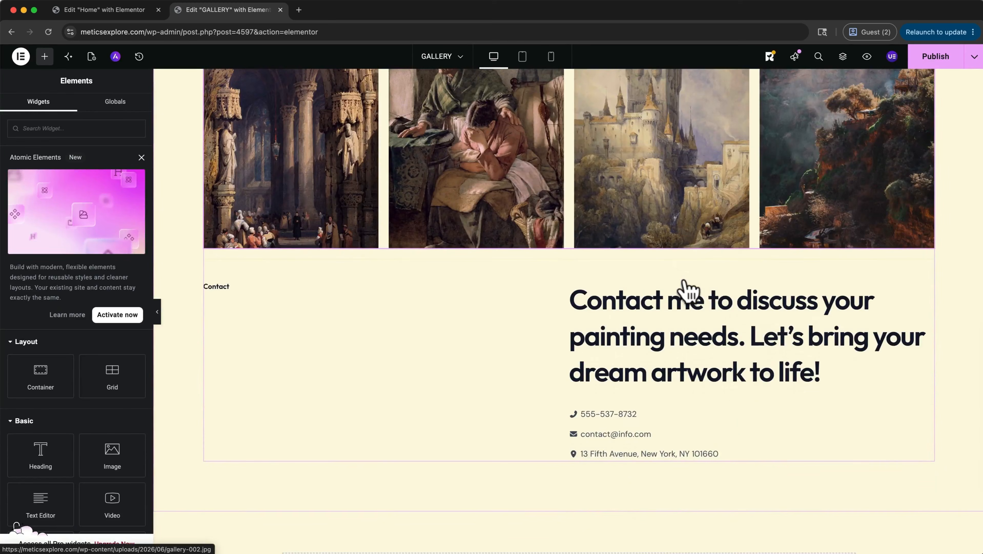
pyautogui.scroll(12, 689, 289)
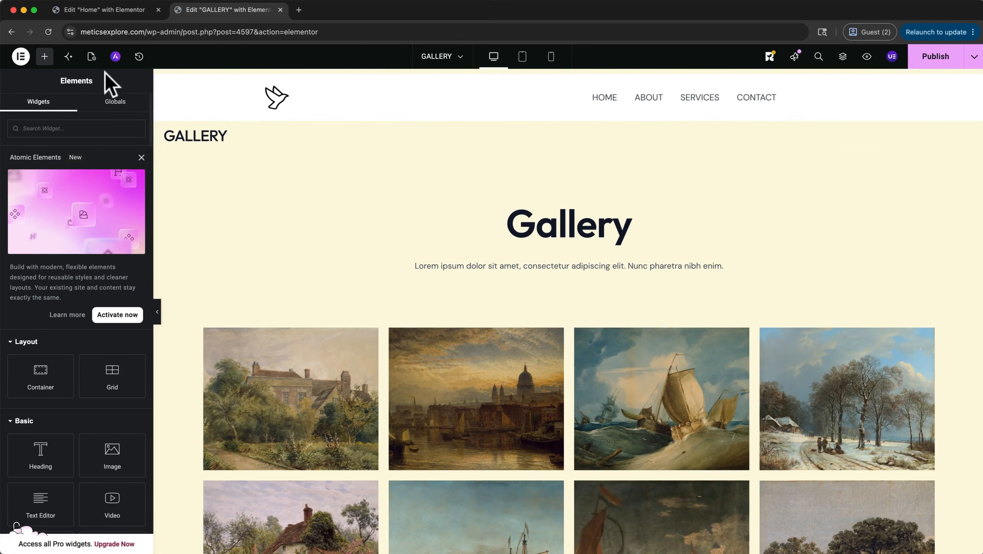
# Hide the GALLERY page's default title in the page settings.
pyautogui.click(92, 57)
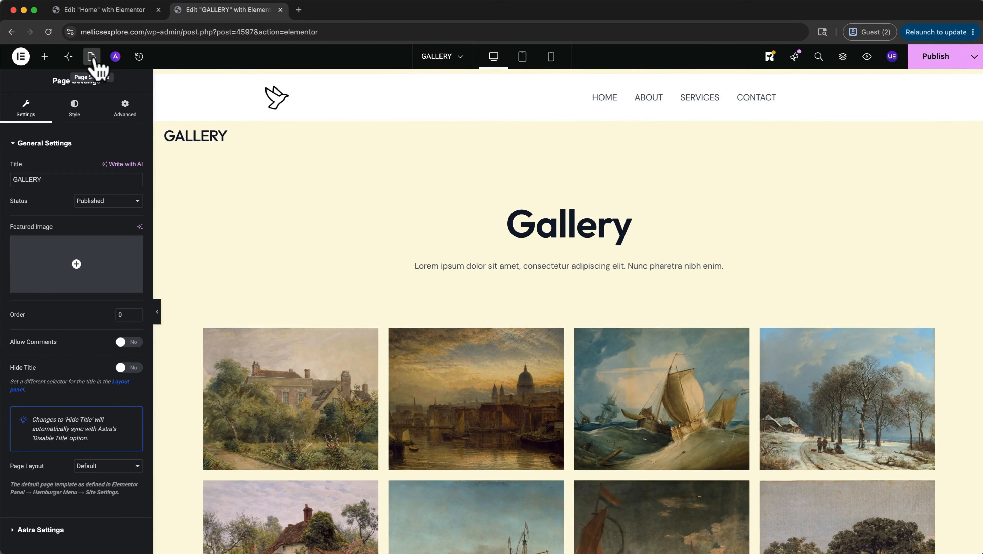
pyautogui.click(131, 370)
pyautogui.click(132, 370)
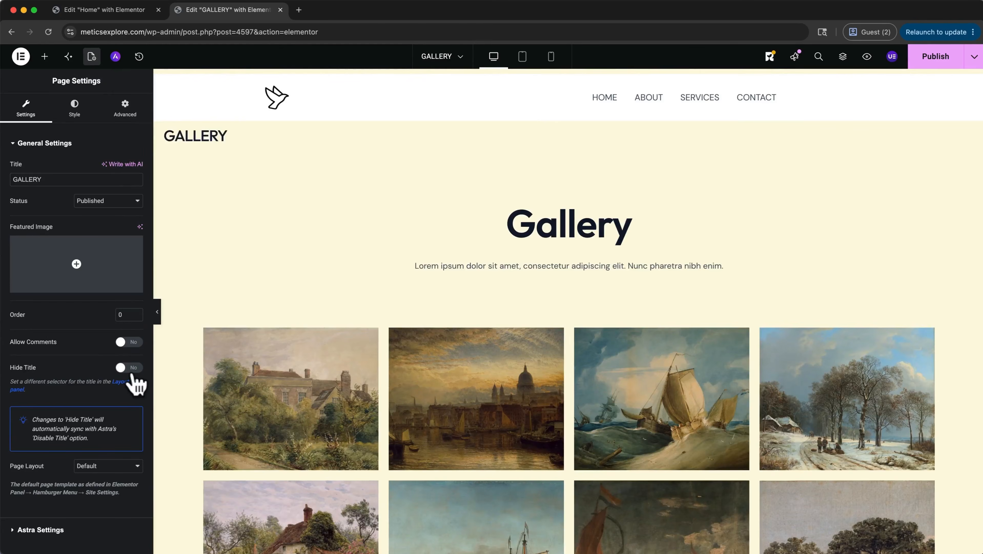
pyautogui.click(131, 368)
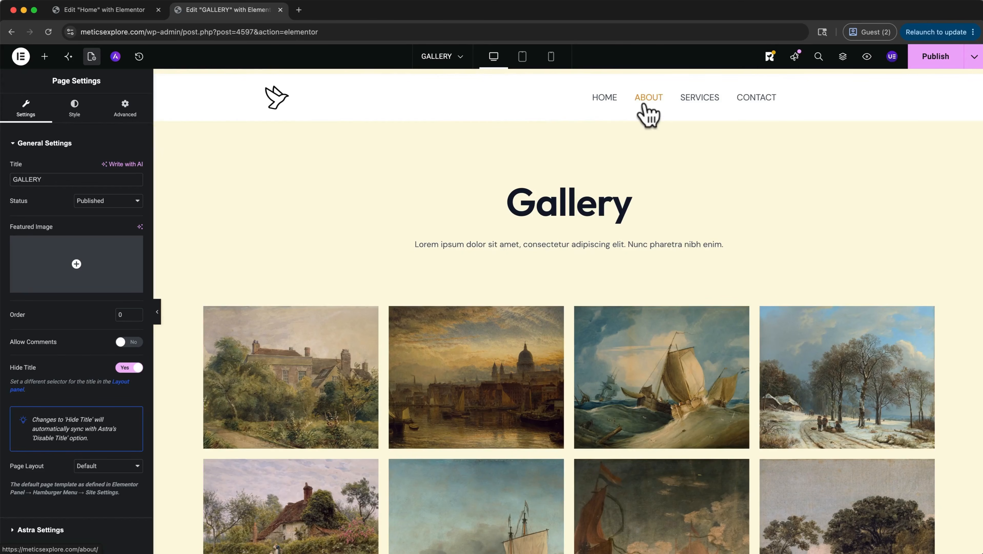
# Publish the GALLERY page and view it on the live site.
pyautogui.click(941, 59)
pyautogui.click(974, 57)
pyautogui.click(957, 140)
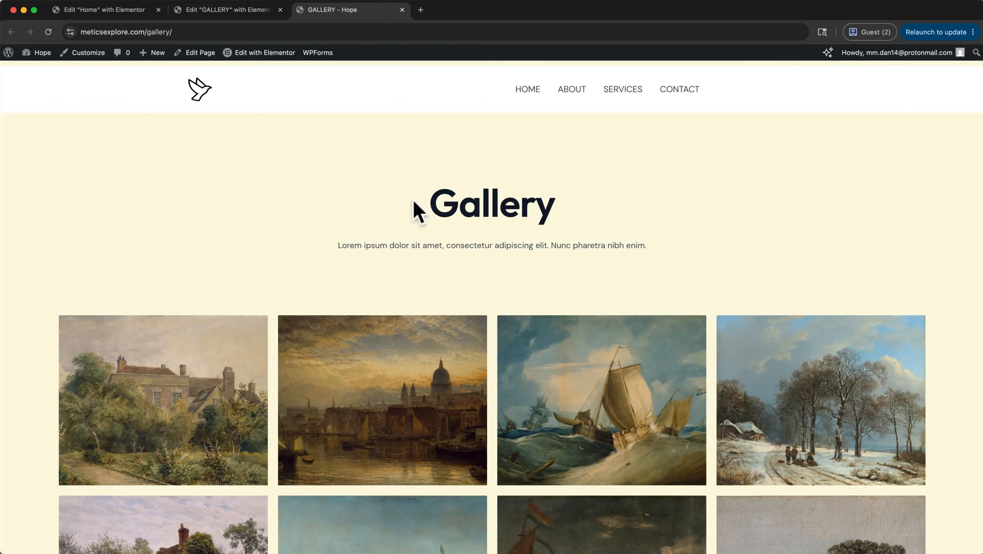
# Add the GALLERY page to the Main Menu in the theme customizer.
pyautogui.click(99, 52)
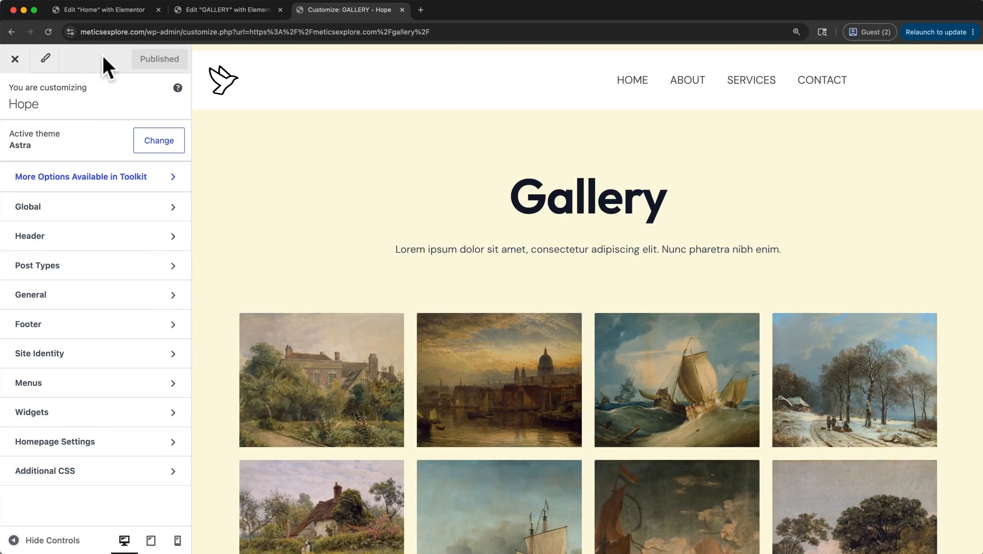
pyautogui.click(93, 383)
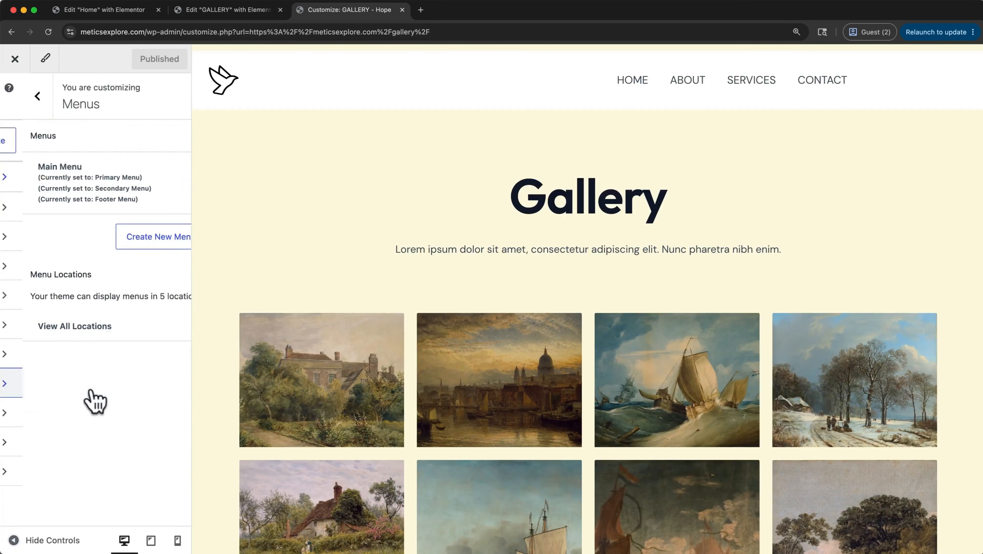
pyautogui.click(106, 205)
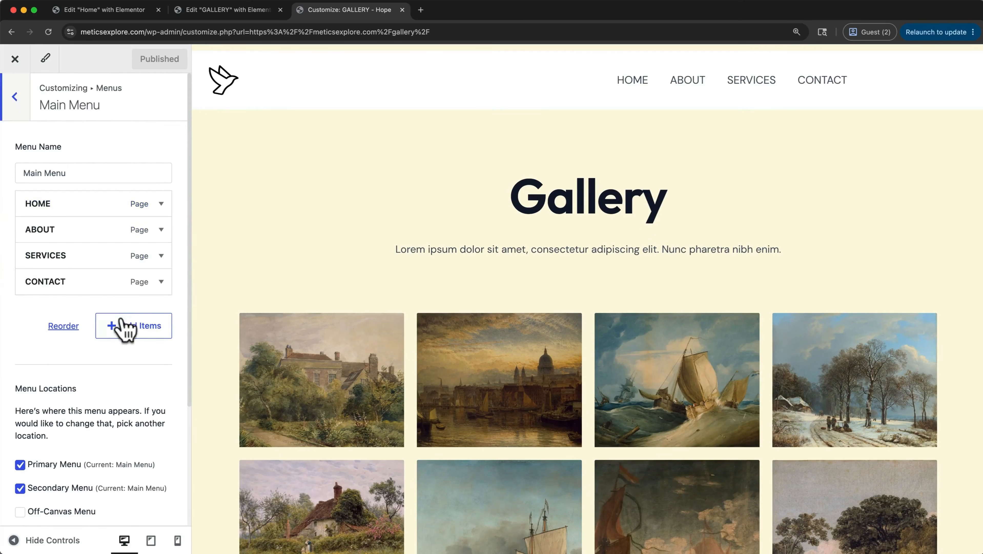
pyautogui.click(128, 328)
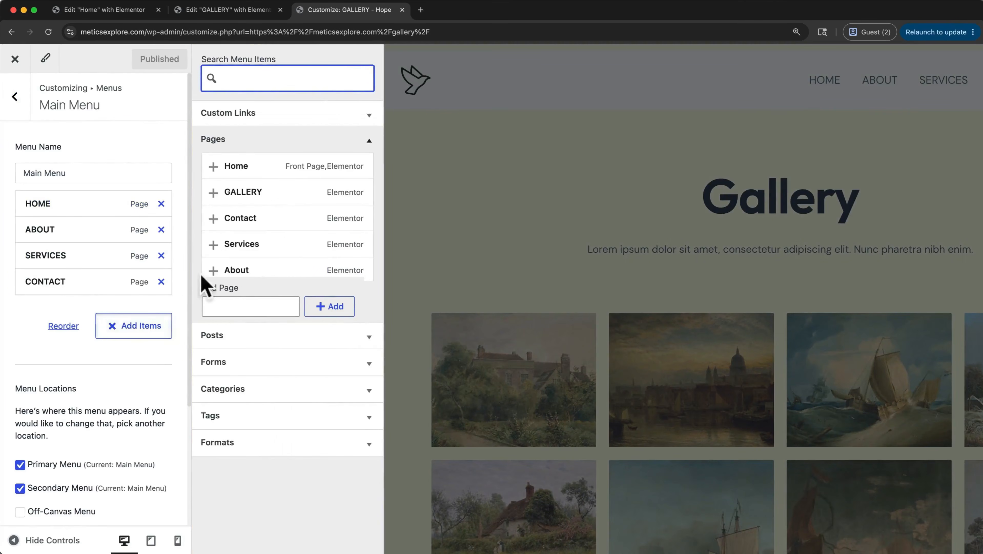
pyautogui.click(213, 193)
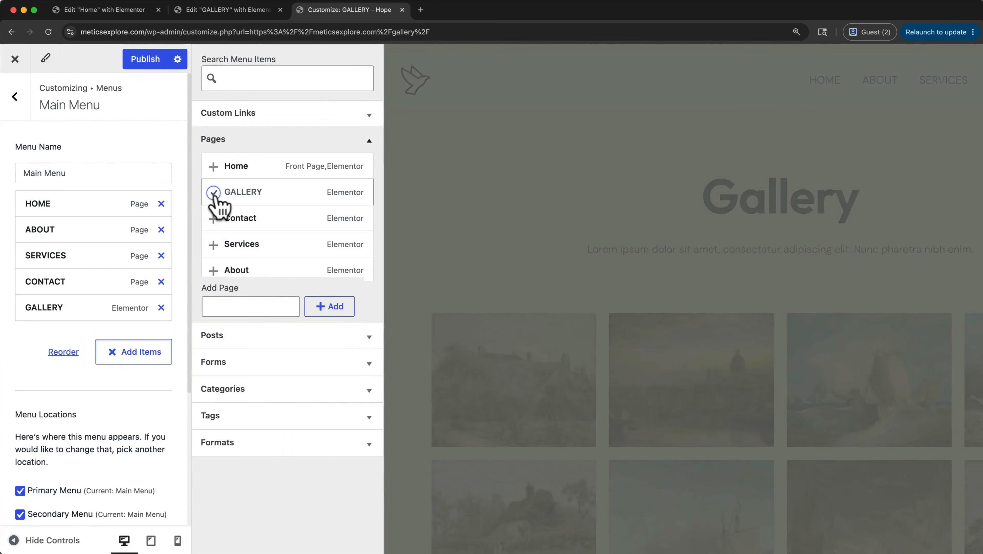
# Move the GALLERY item between SERVICES and CONTACT in the Main Menu and open its navigation label for editing.
pyautogui.click(80, 307)
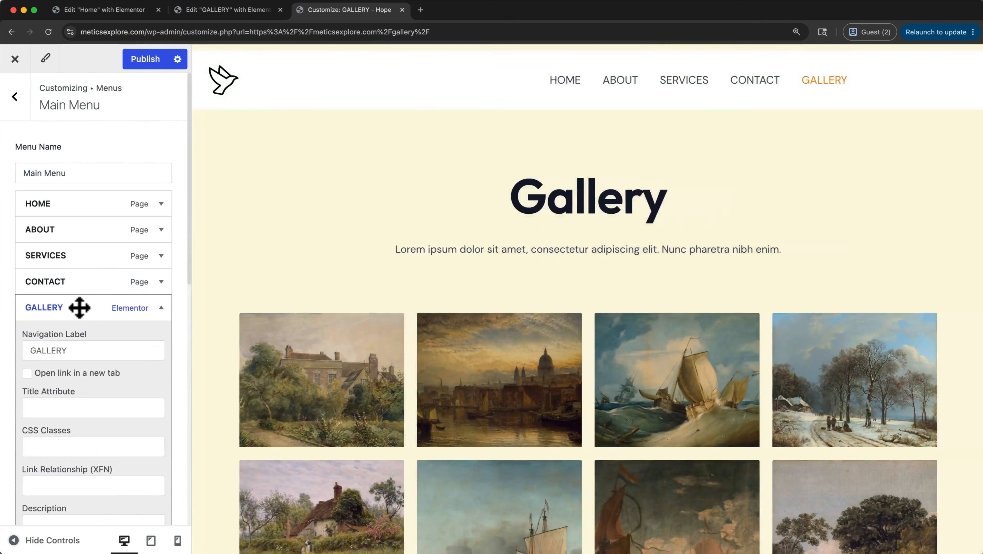
pyautogui.moveTo(79, 307); pyautogui.dragTo(117, 282)
pyautogui.click(161, 281)
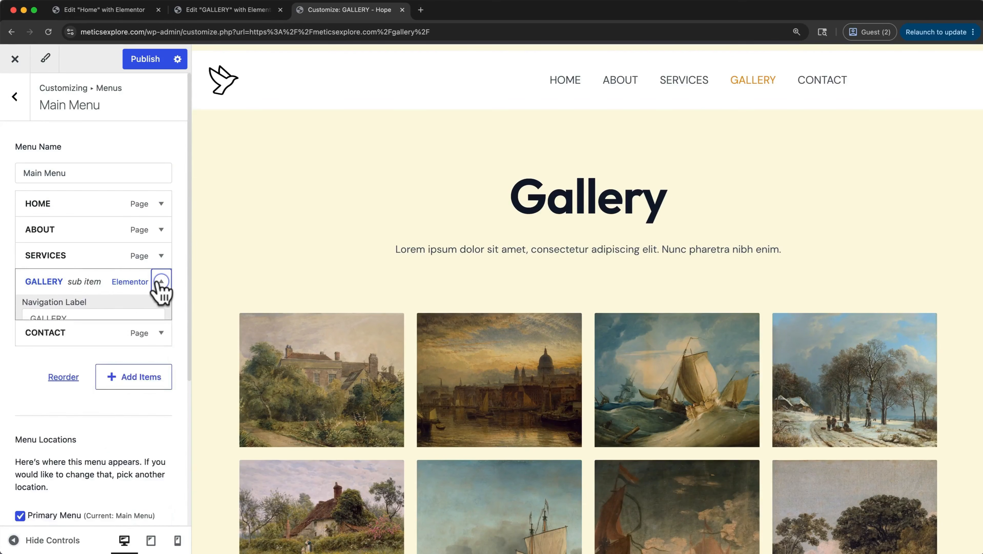
pyautogui.click(161, 281)
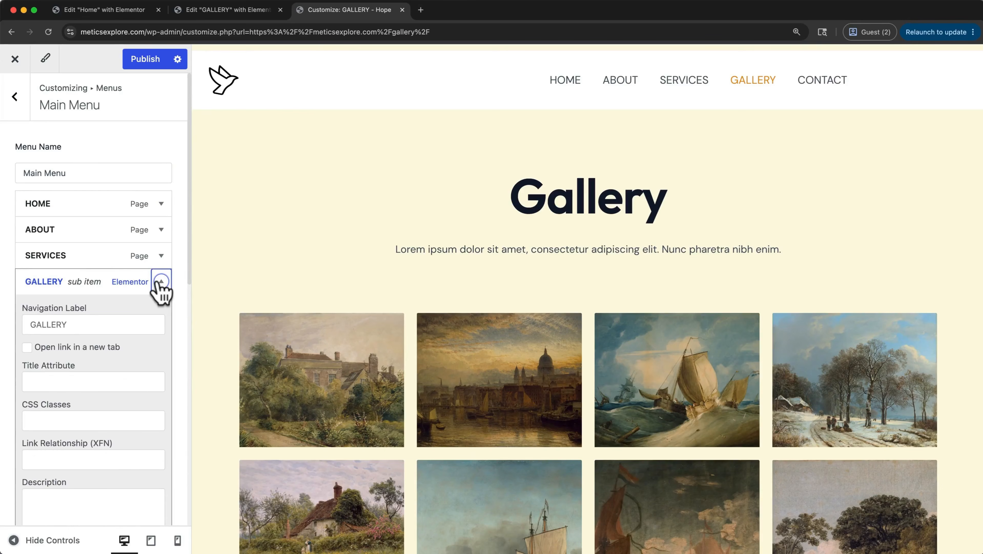
pyautogui.click(84, 328)
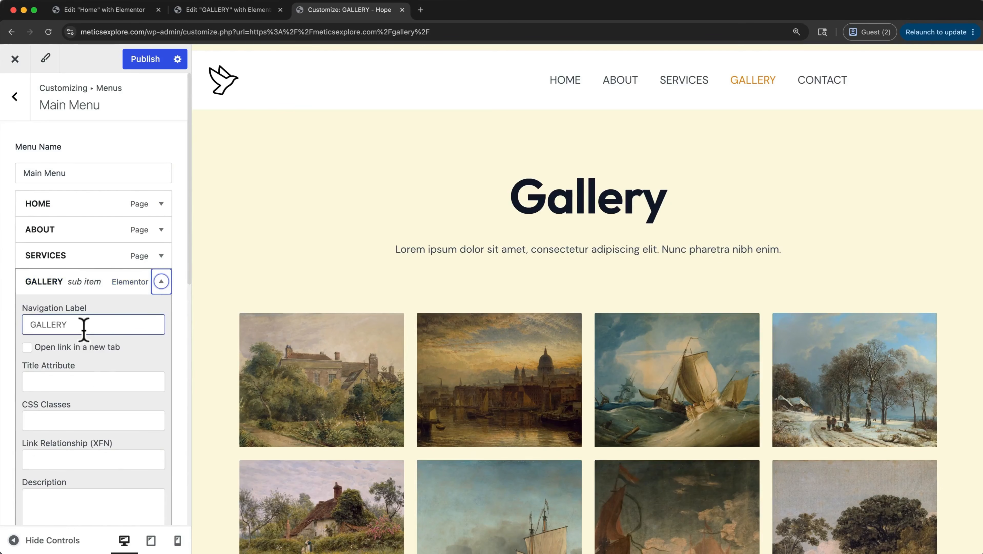
# Change the SERVICES menu item's navigation label to TOURS and publish the Main Menu changes.
pyautogui.click(161, 255)
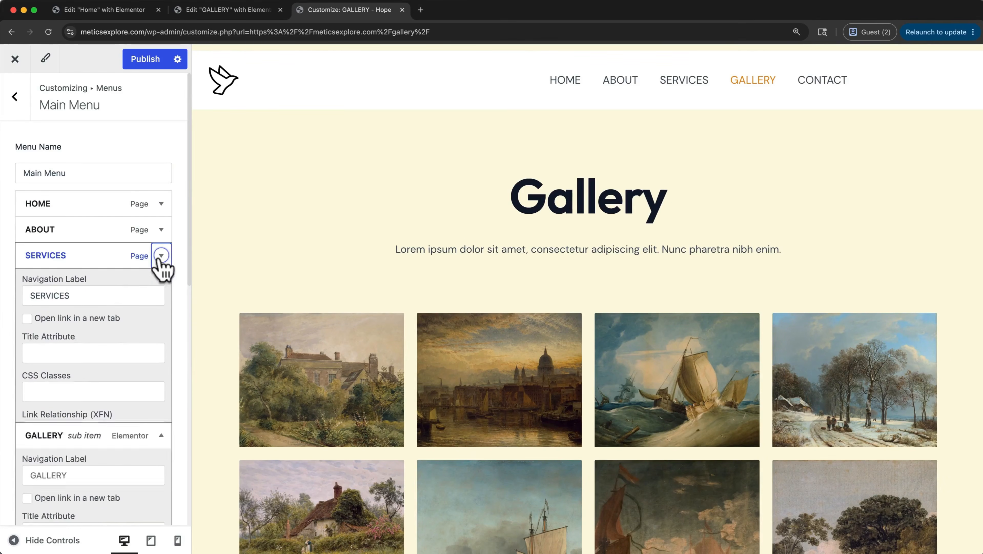
pyautogui.click(112, 298)
pyautogui.doubleClick(99, 300)
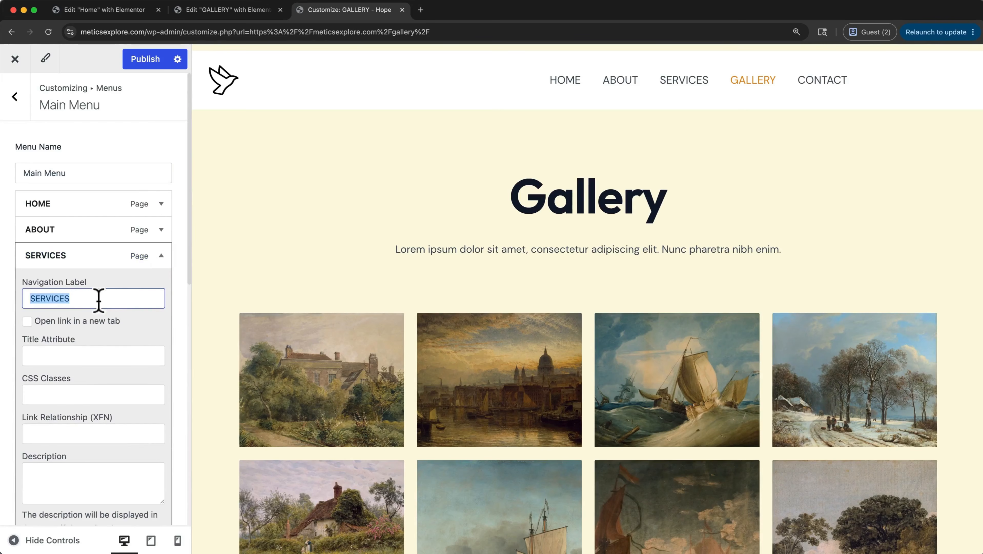
pyautogui.write('TOURS')
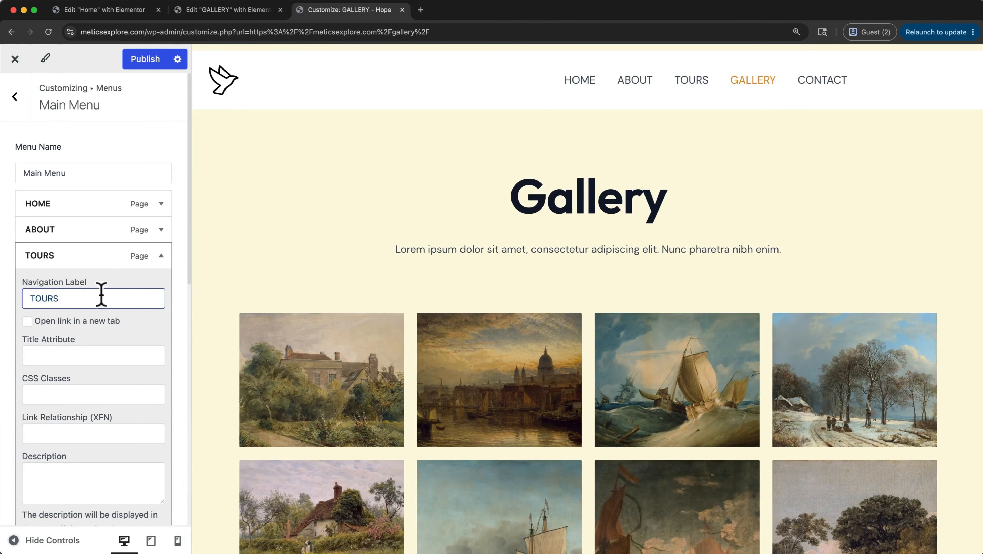
pyautogui.click(144, 62)
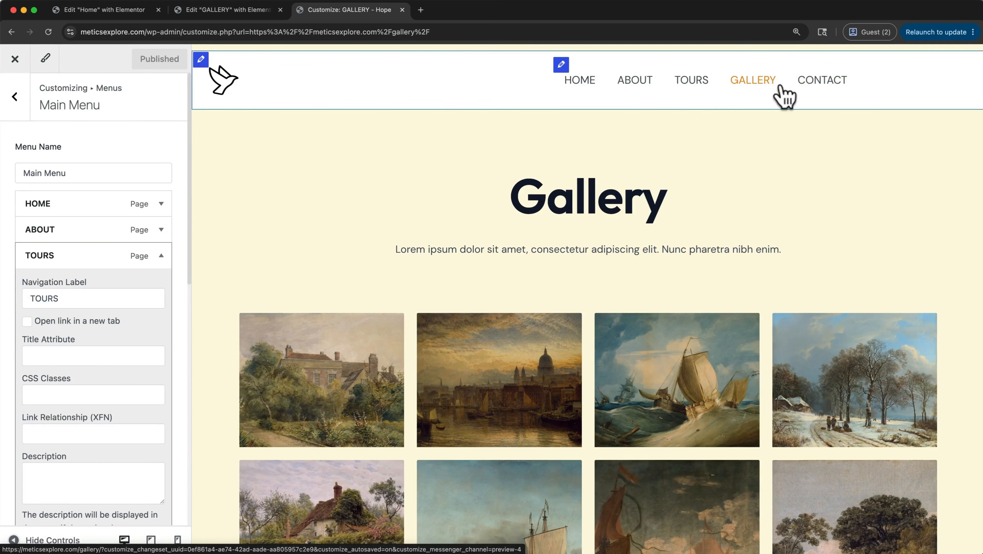
# Look over the GALLERY page preview from the header menu down to the footer, and close the customizer.
pyautogui.scroll(-15, 782, 96)
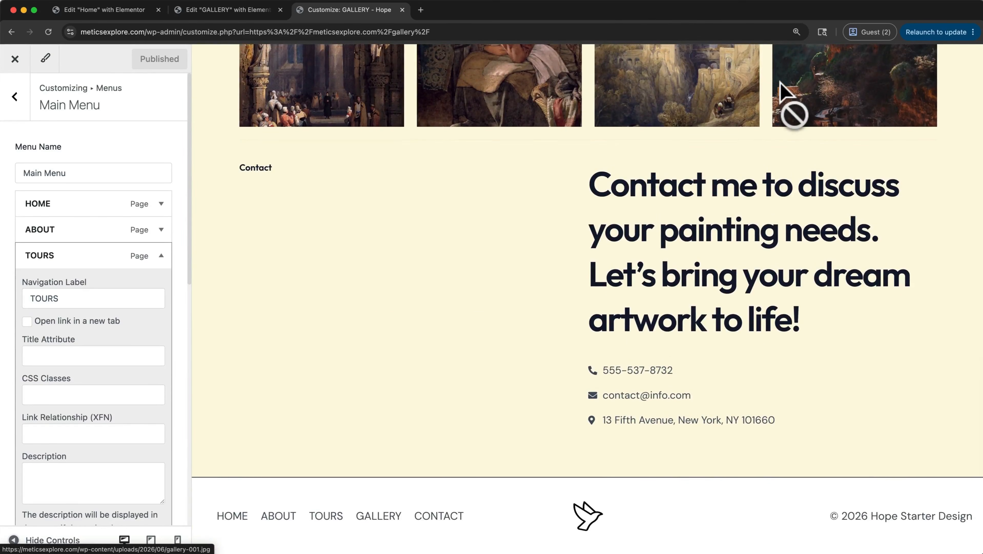
pyautogui.scroll(15, 781, 83)
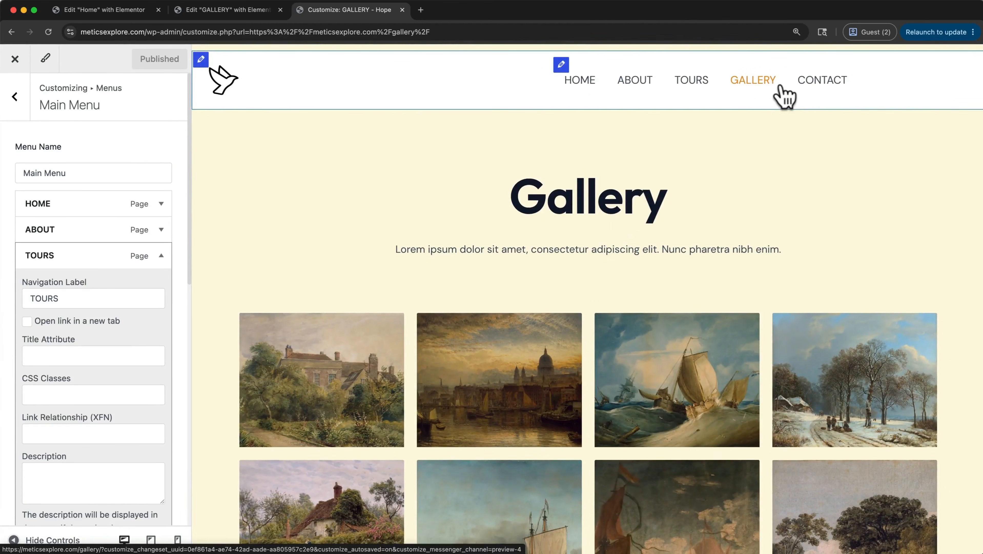
pyautogui.click(16, 96)
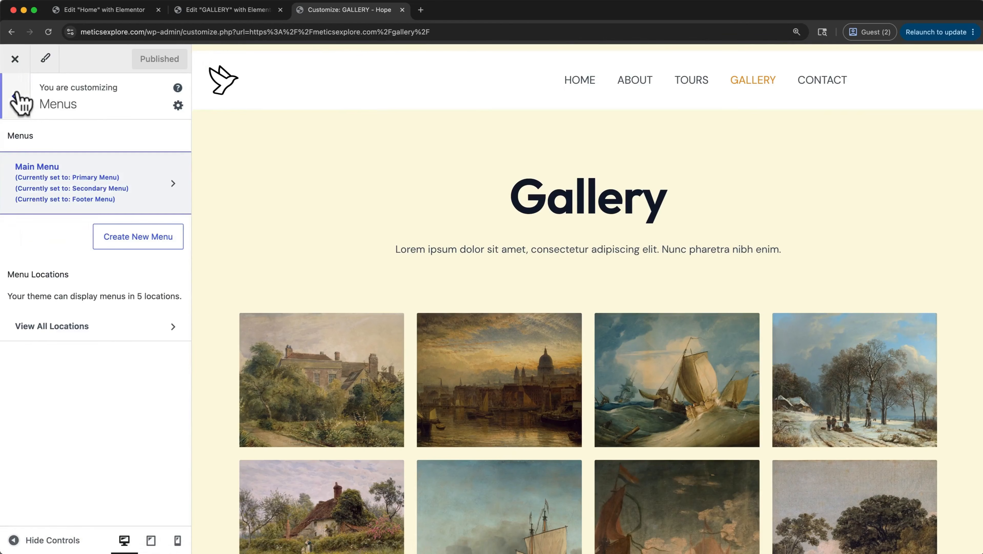
pyautogui.click(16, 97)
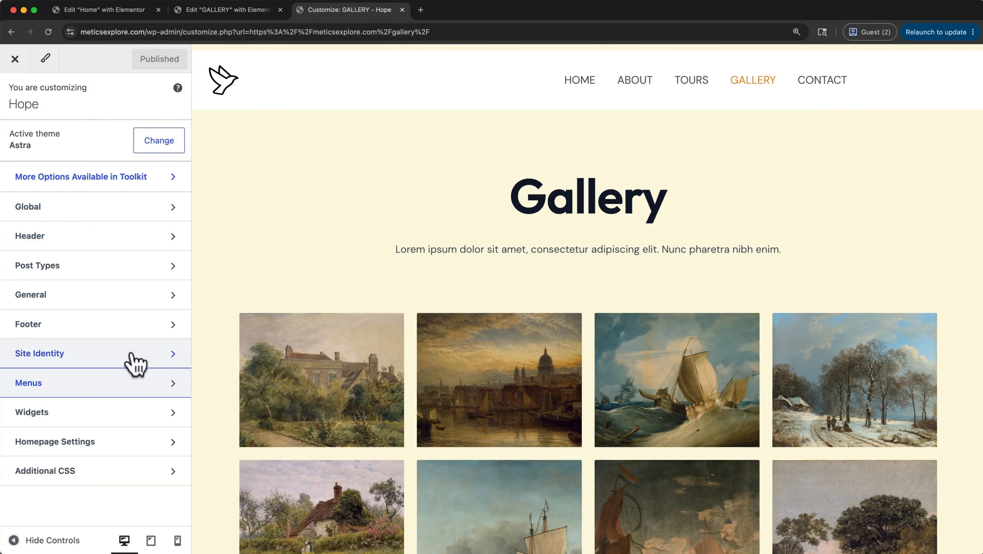
pyautogui.click(402, 10)
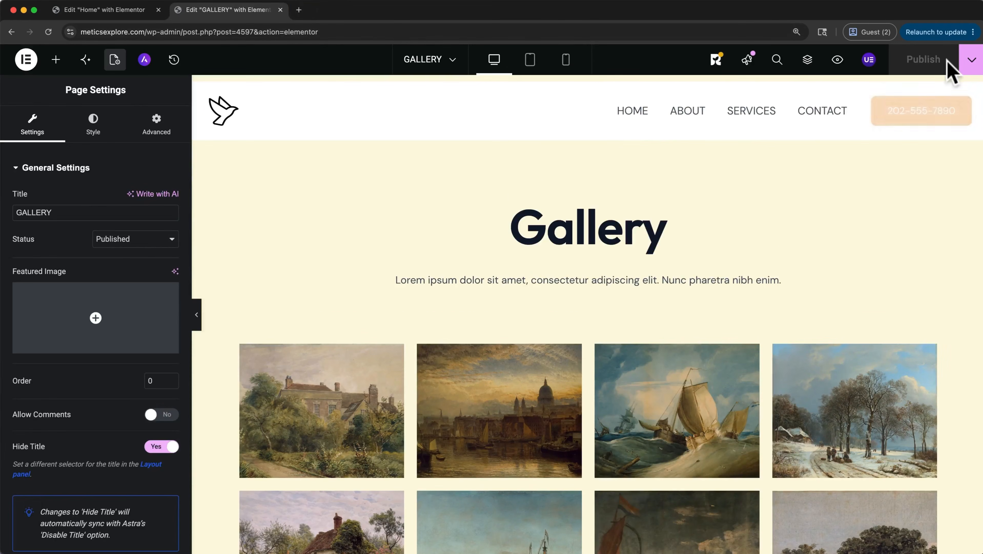
# Reopen the theme customizer from the live GALLERY page and bring up the header settings for the Home page.
pyautogui.click(967, 64)
pyautogui.click(932, 160)
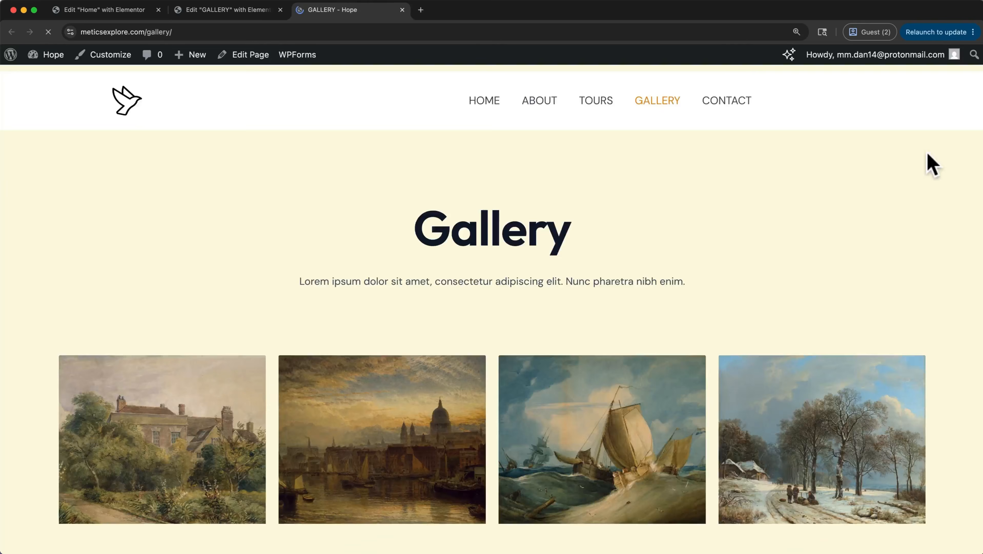
pyautogui.click(124, 58)
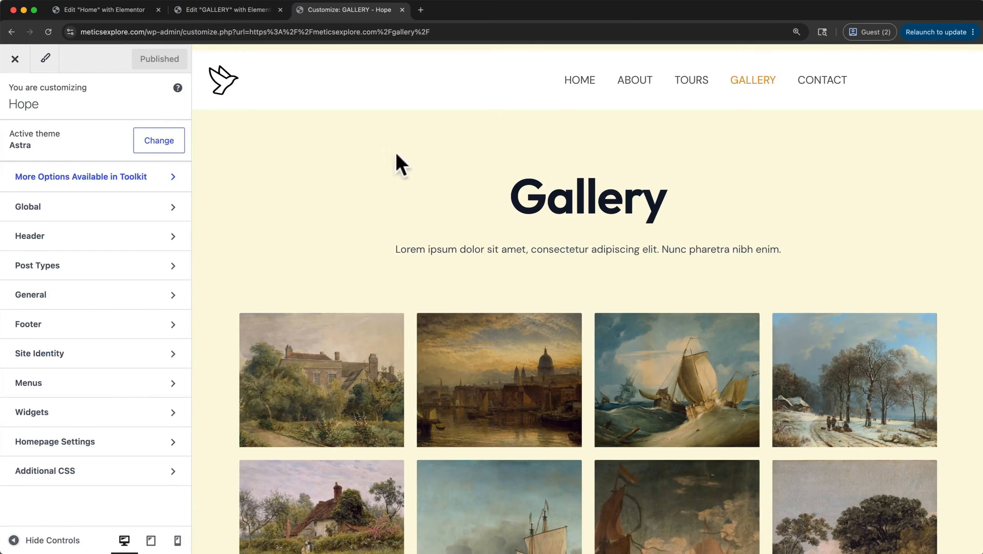
pyautogui.click(567, 86)
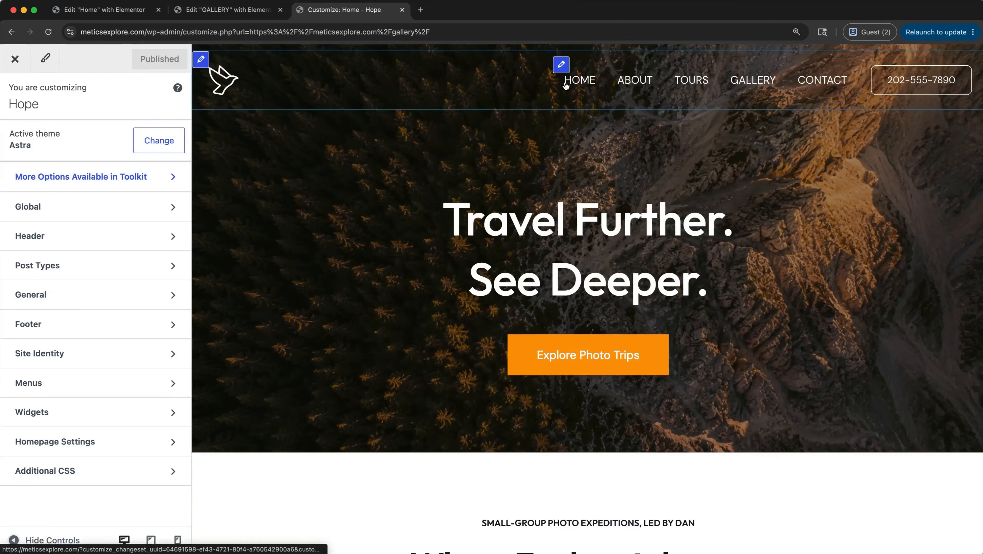
pyautogui.click(136, 237)
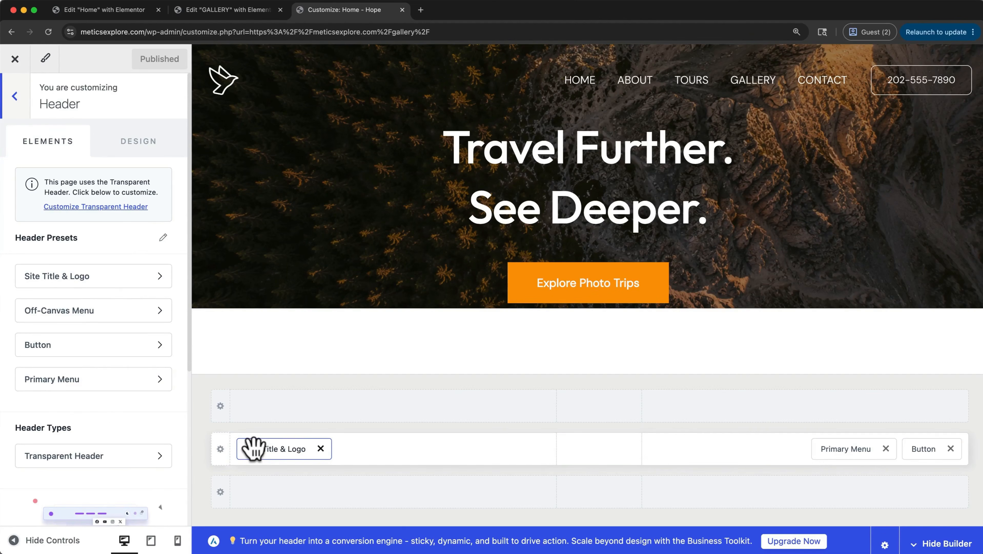
# Try the Site Title & Logo element in the centre of the main header row and move it back.
pyautogui.moveTo(254, 448); pyautogui.dragTo(577, 469)
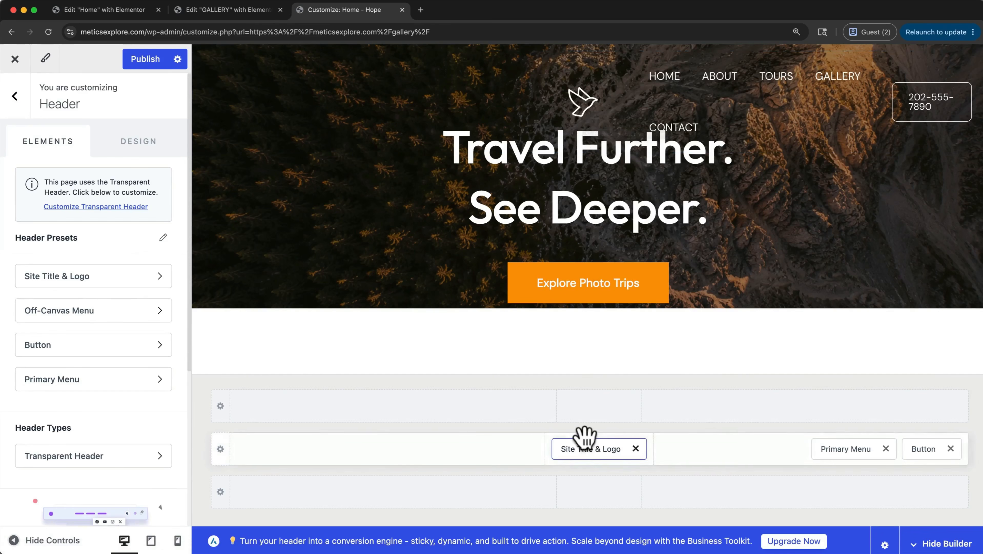
pyautogui.moveTo(582, 444); pyautogui.dragTo(479, 442)
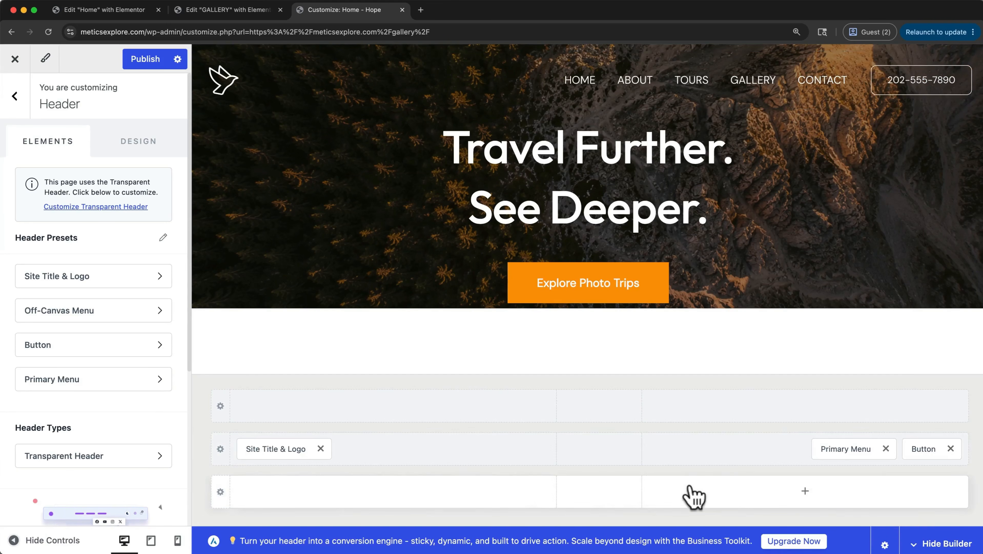
# Hide the header's phone number button on desktop, tablet and mobile, and return to the header elements.
pyautogui.click(155, 351)
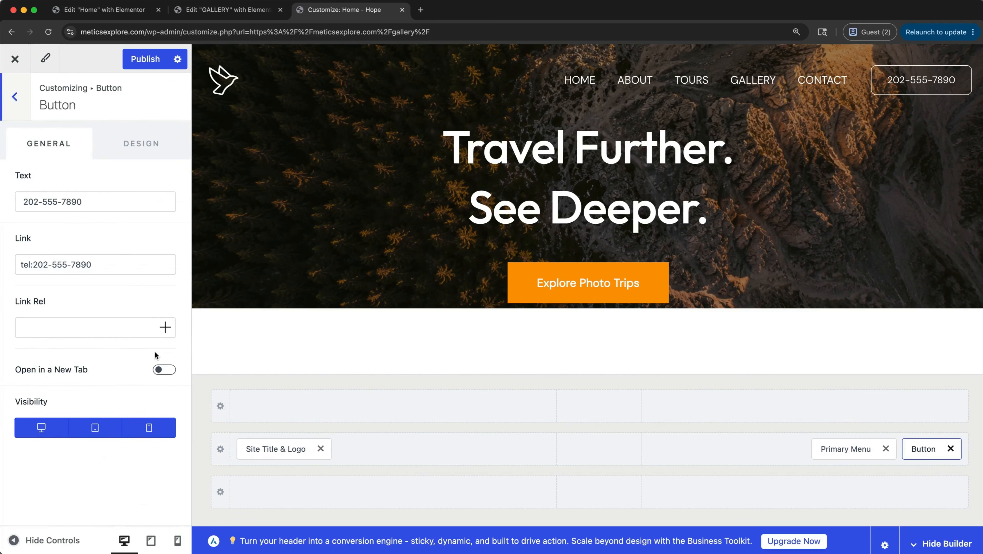
pyautogui.click(42, 436)
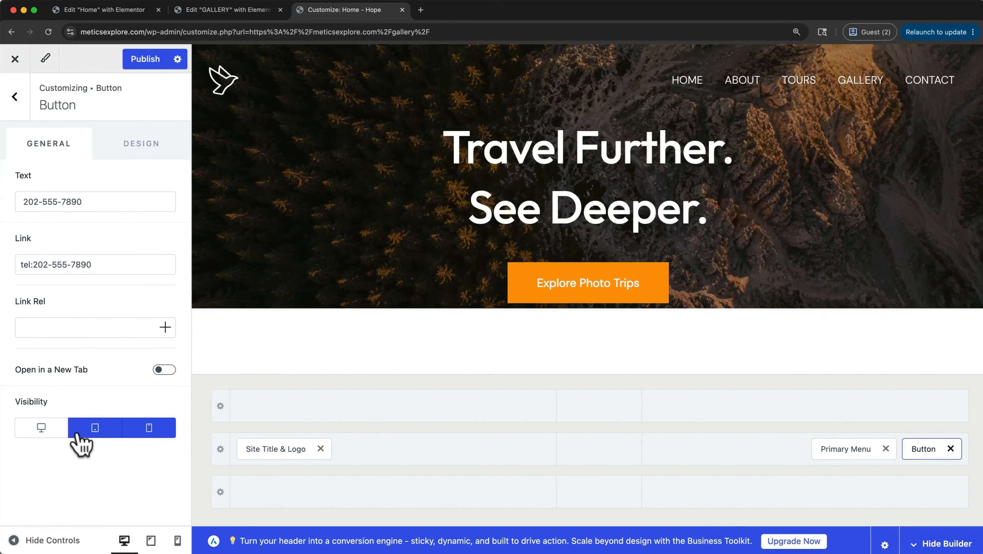
pyautogui.click(77, 437)
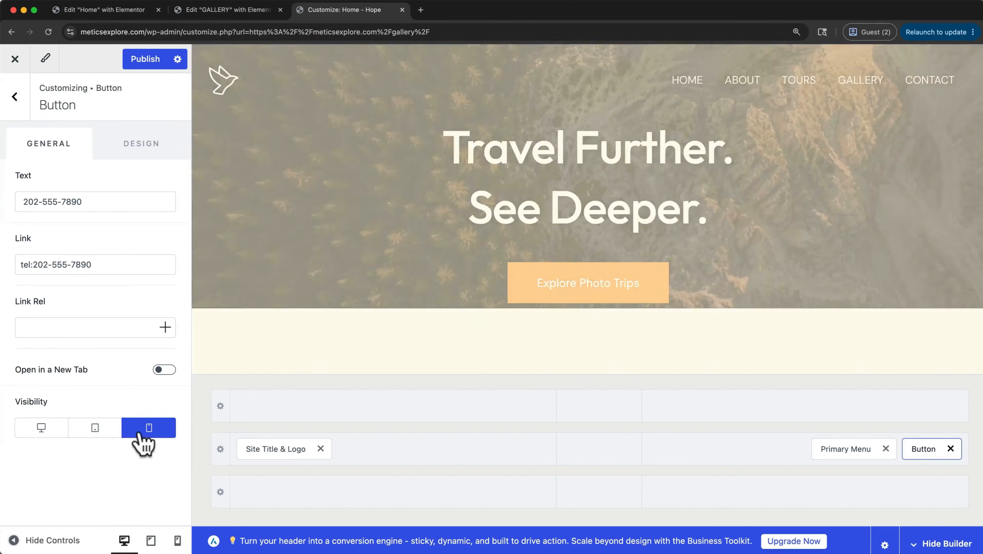
pyautogui.click(140, 435)
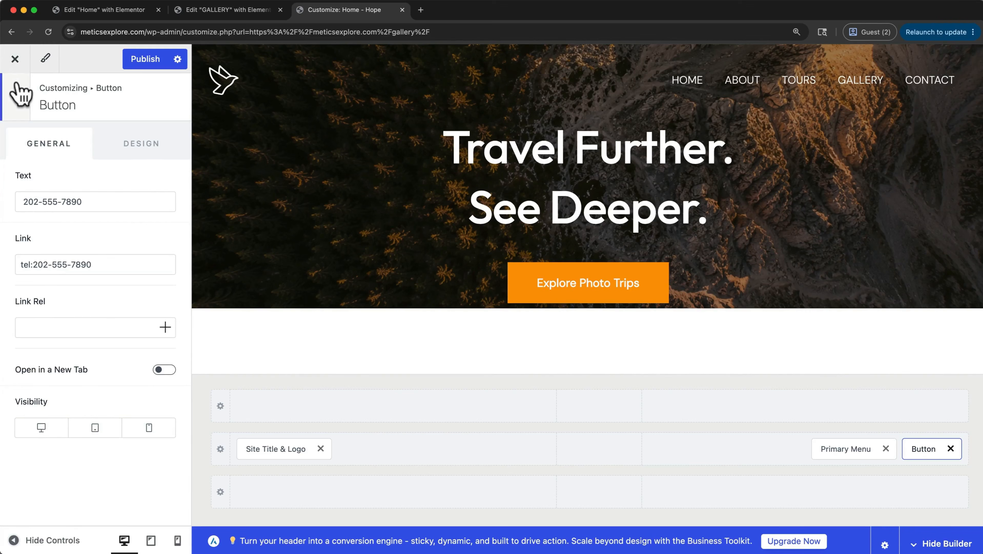
pyautogui.click(17, 96)
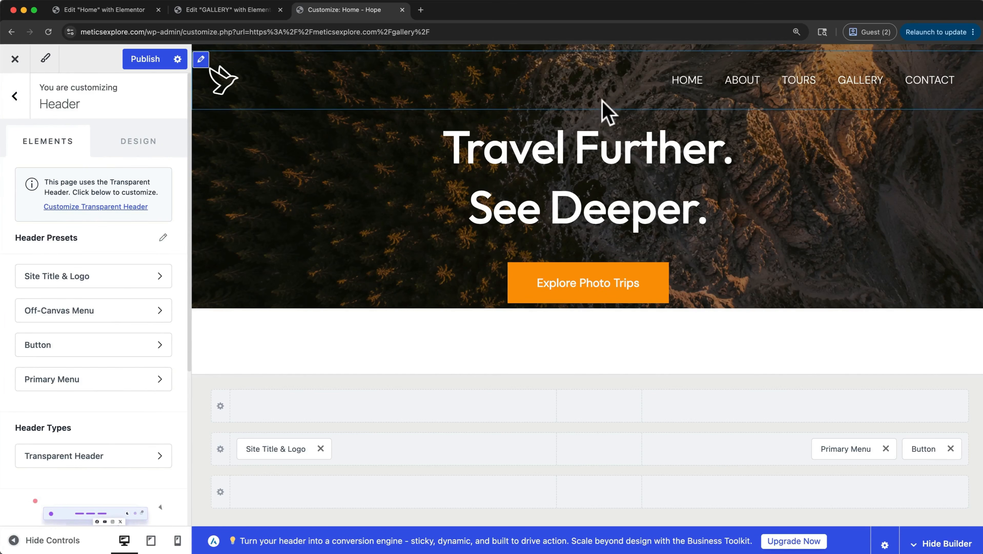
# Examine the Site Title & Logo settings and where the transparent header's separate logo is set.
pyautogui.click(138, 276)
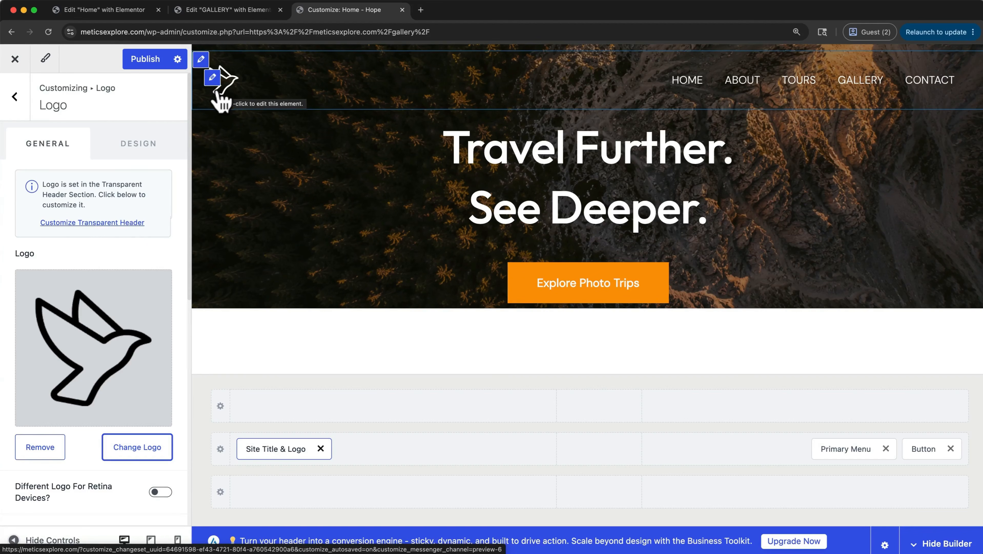
pyautogui.click(113, 225)
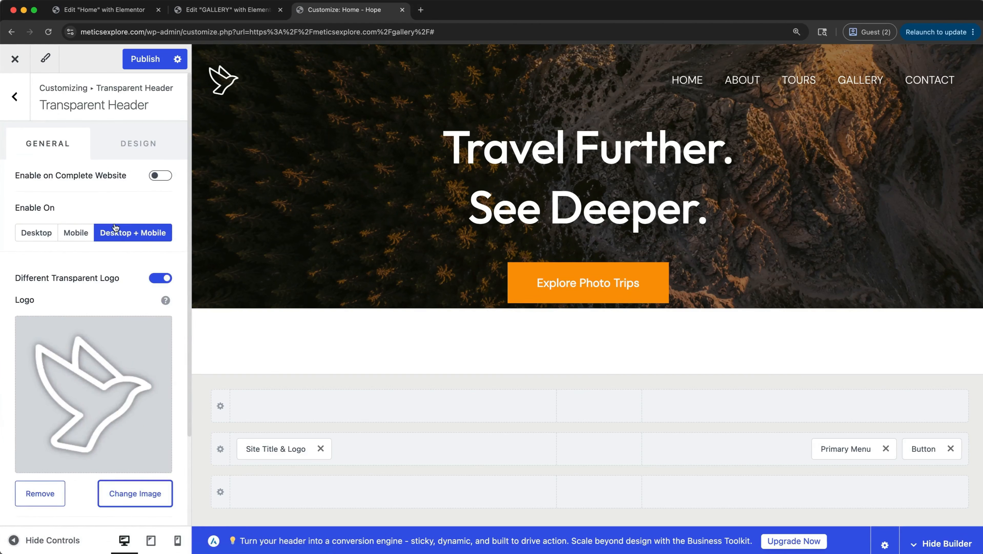
pyautogui.click(14, 96)
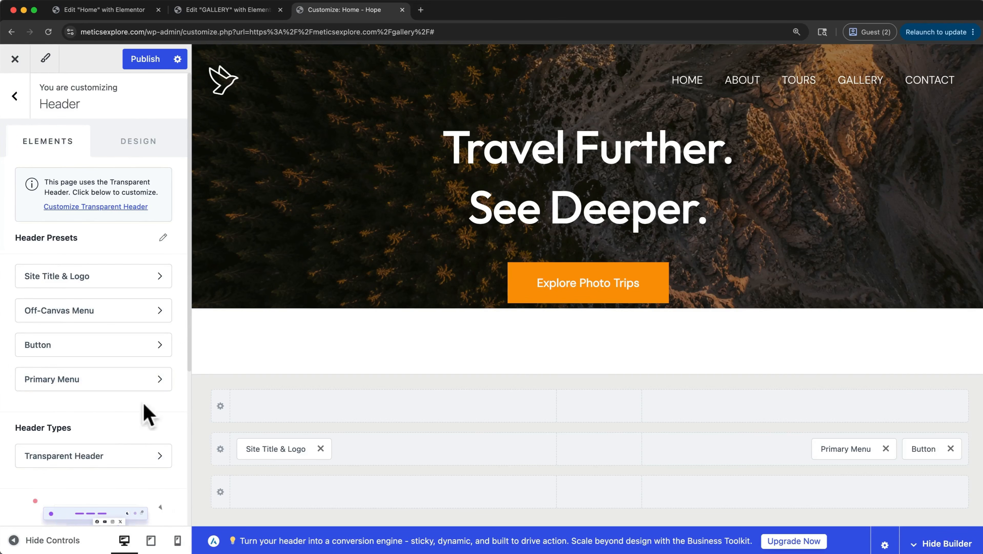
# Replace the Transparent Header logo by uploading e_logo.png from the Downloads folder and choosing it as the image.
pyautogui.click(136, 452)
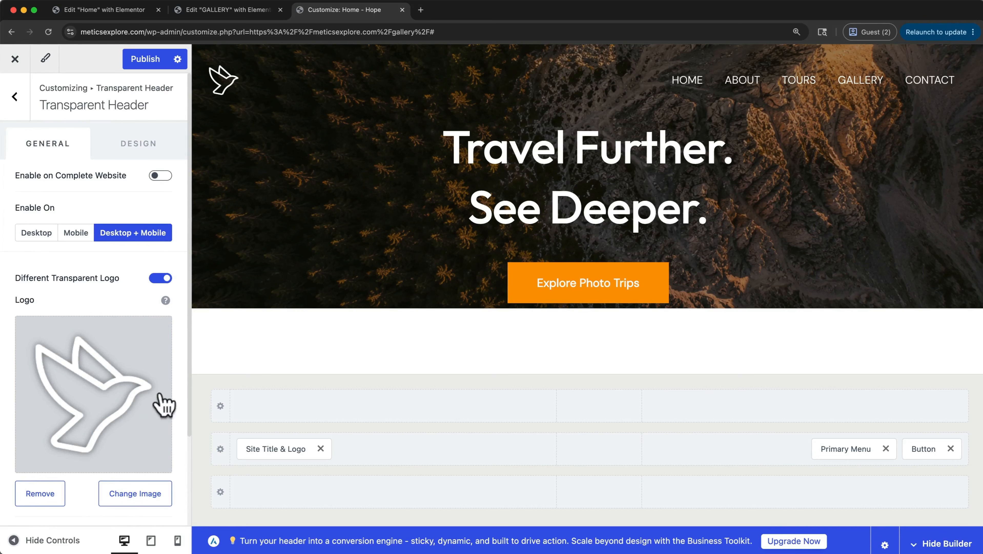
pyautogui.click(111, 494)
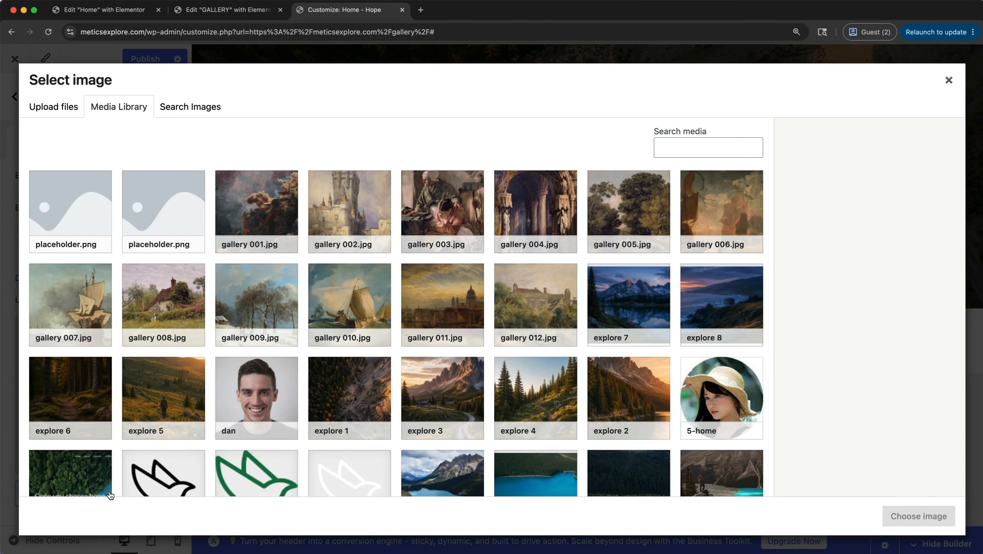
pyautogui.click(54, 110)
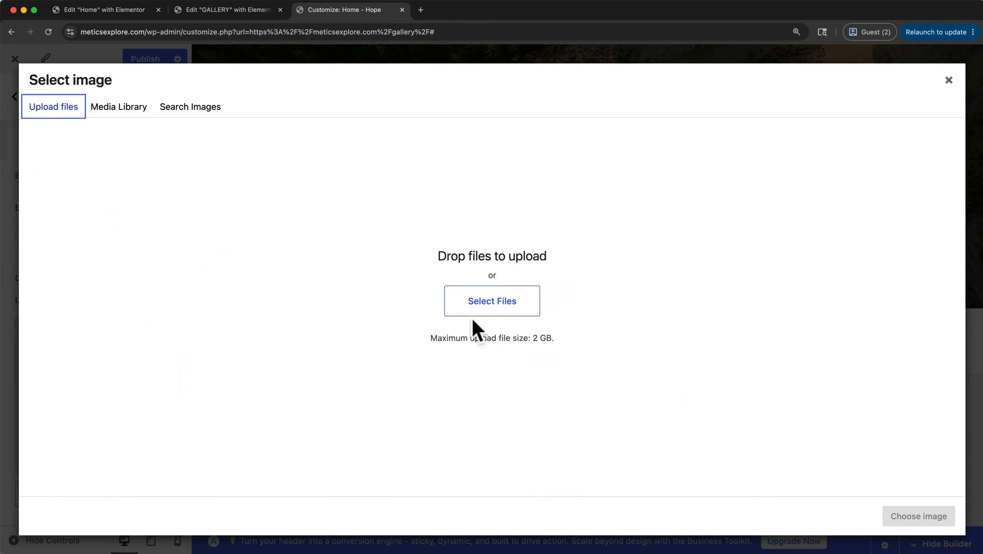
pyautogui.click(481, 309)
pyautogui.click(356, 144)
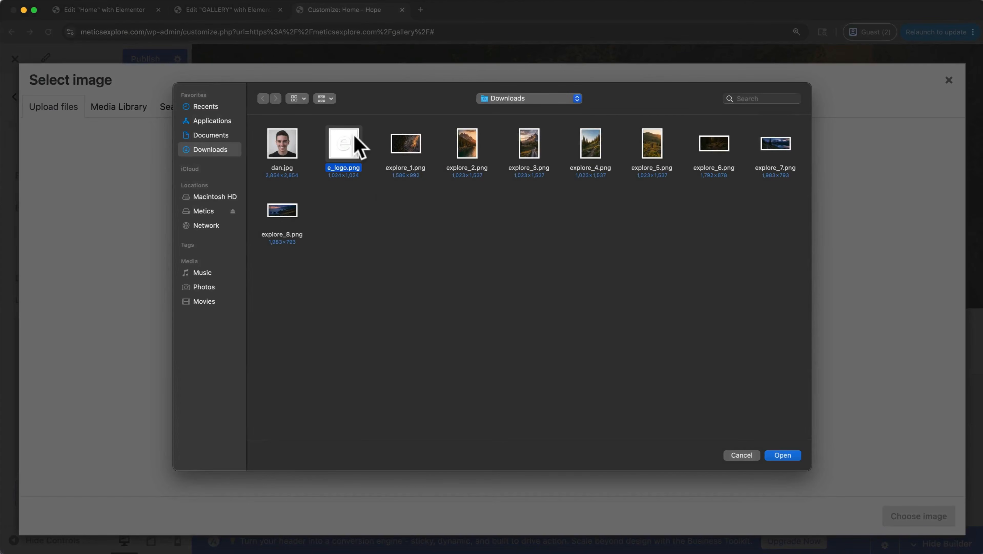
pyautogui.click(794, 455)
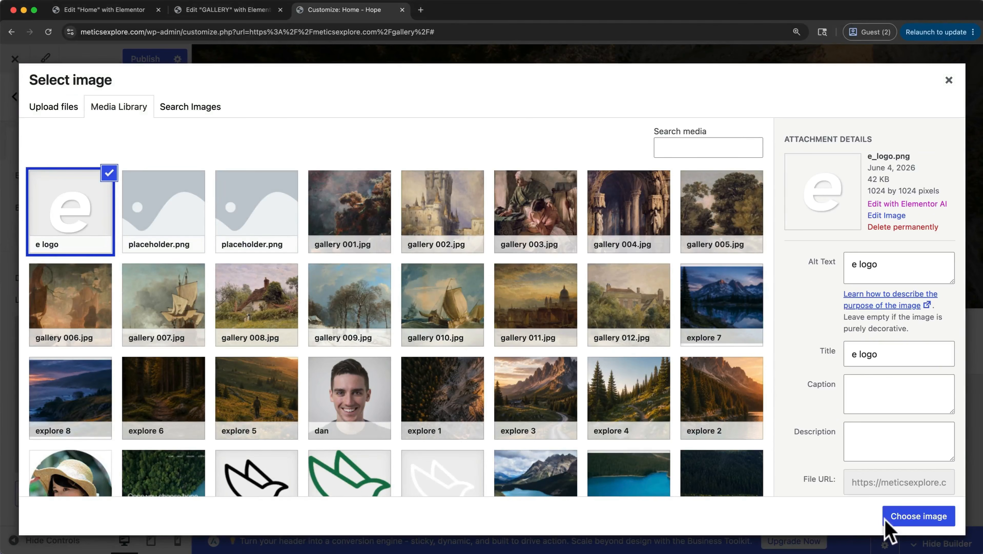
pyautogui.click(892, 517)
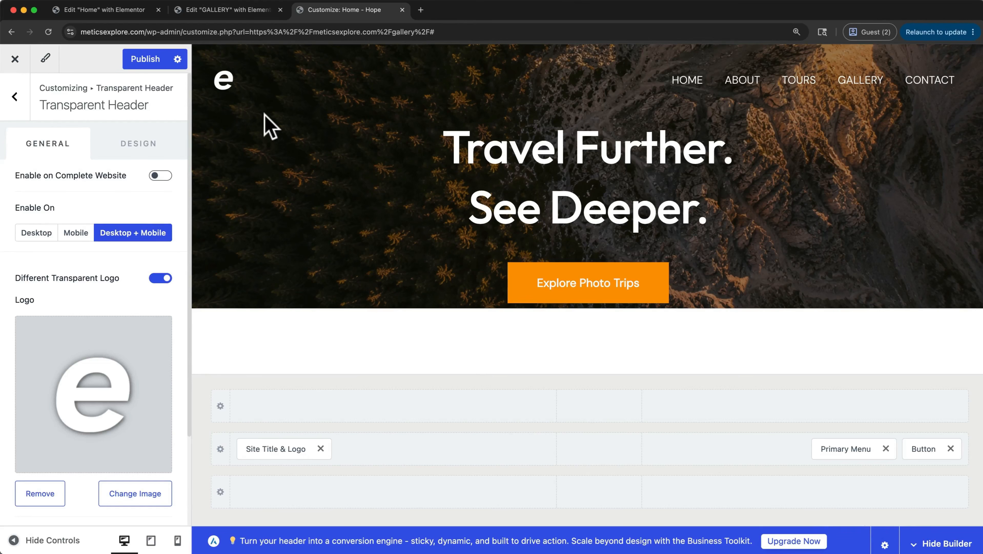
# Publish the header changes and return to the main customizer options.
pyautogui.click(147, 60)
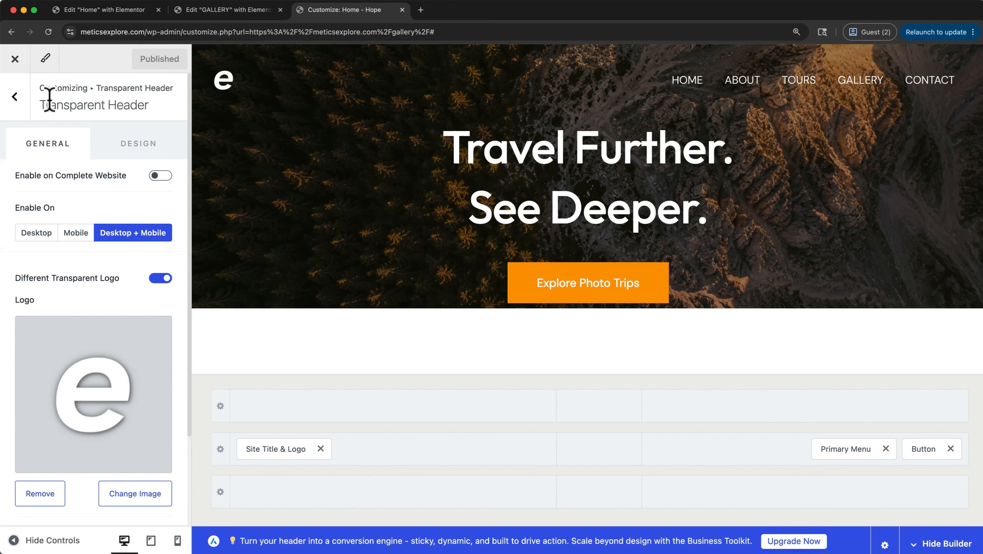
pyautogui.click(16, 97)
pyautogui.click(15, 97)
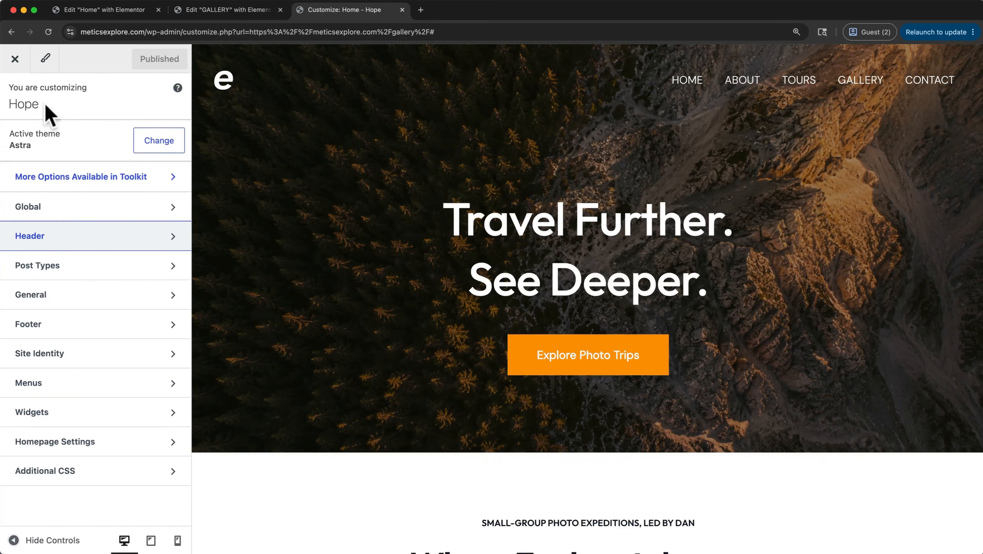
# Change the footer's copyright text to read "© [current_year] explore tours".
pyautogui.click(89, 337)
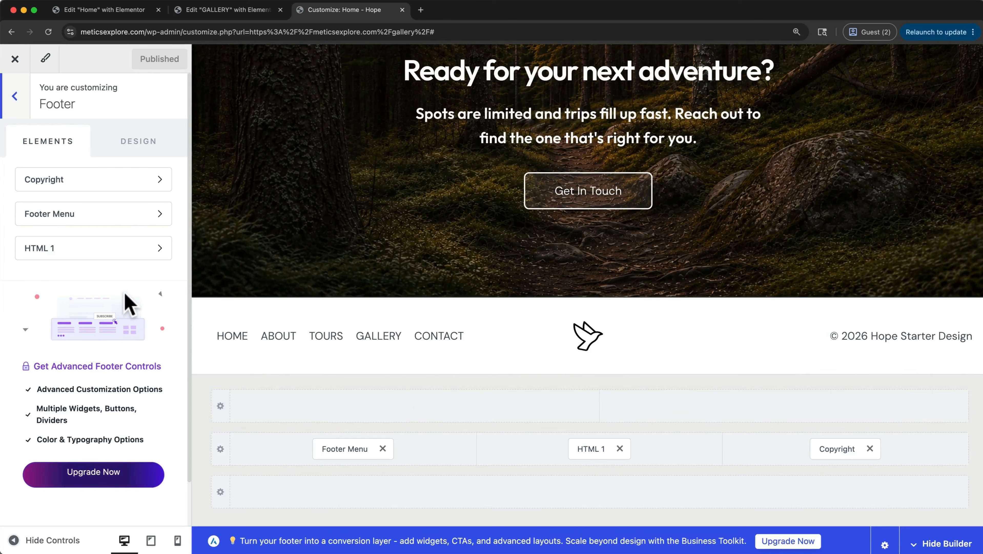
pyautogui.click(124, 179)
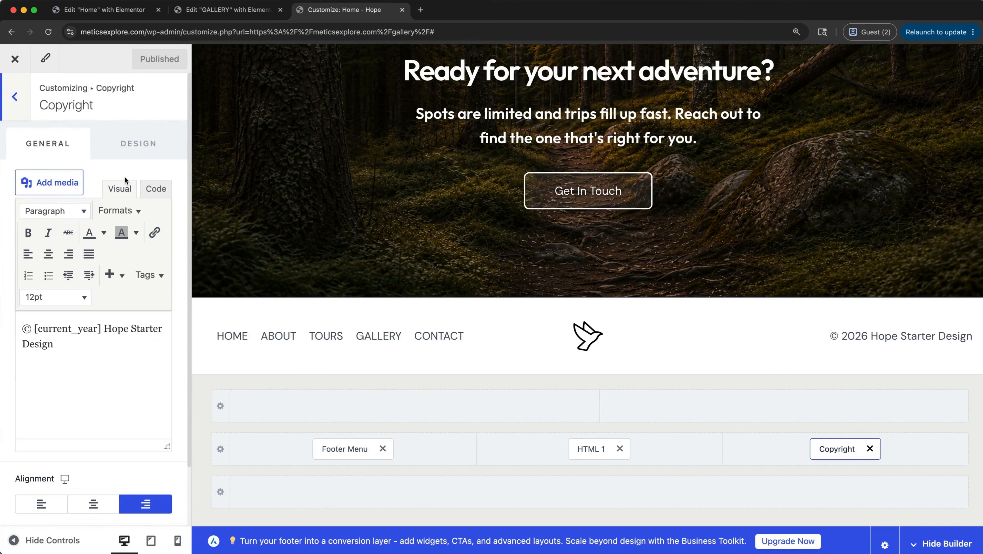
pyautogui.moveTo(120, 345); pyautogui.dragTo(108, 331)
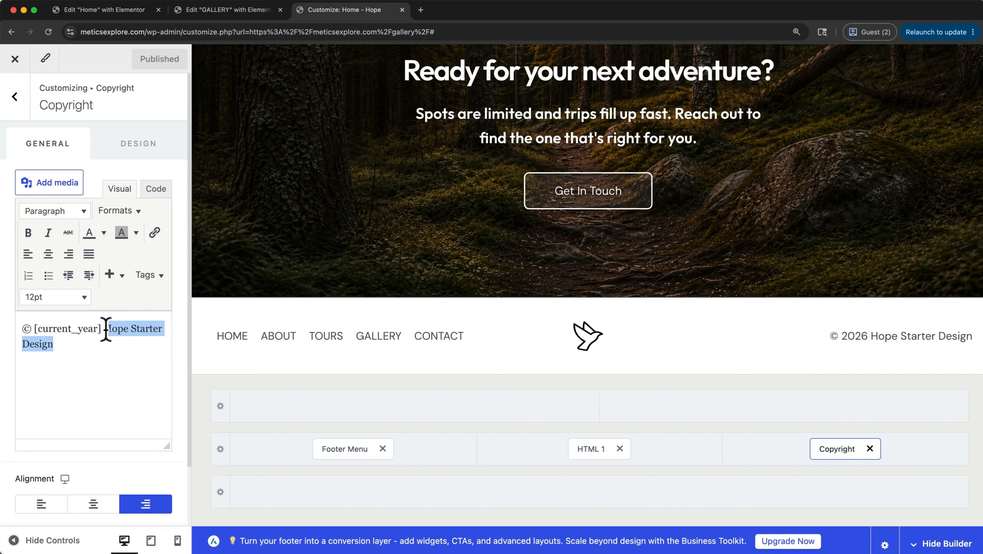
pyautogui.write('exp')
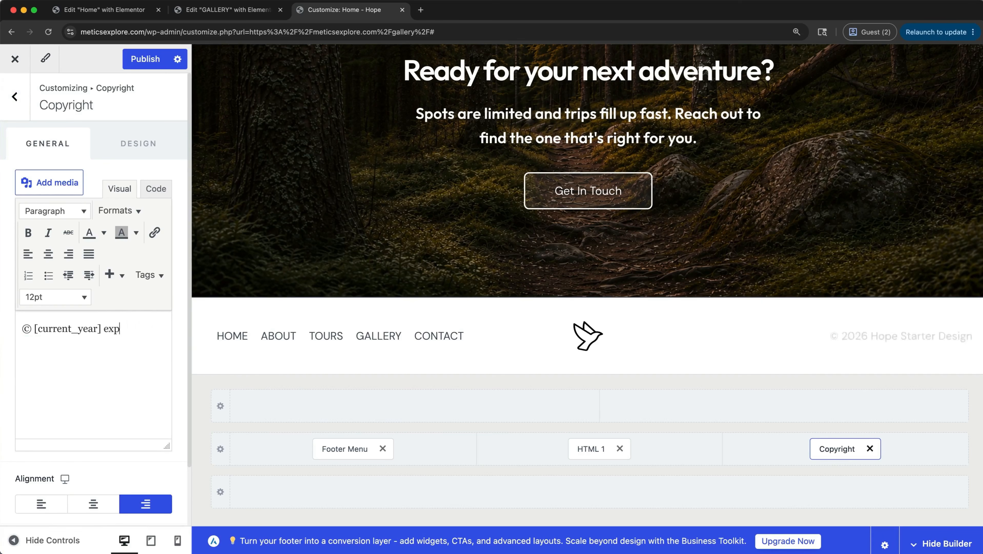
pyautogui.write('lore tours')
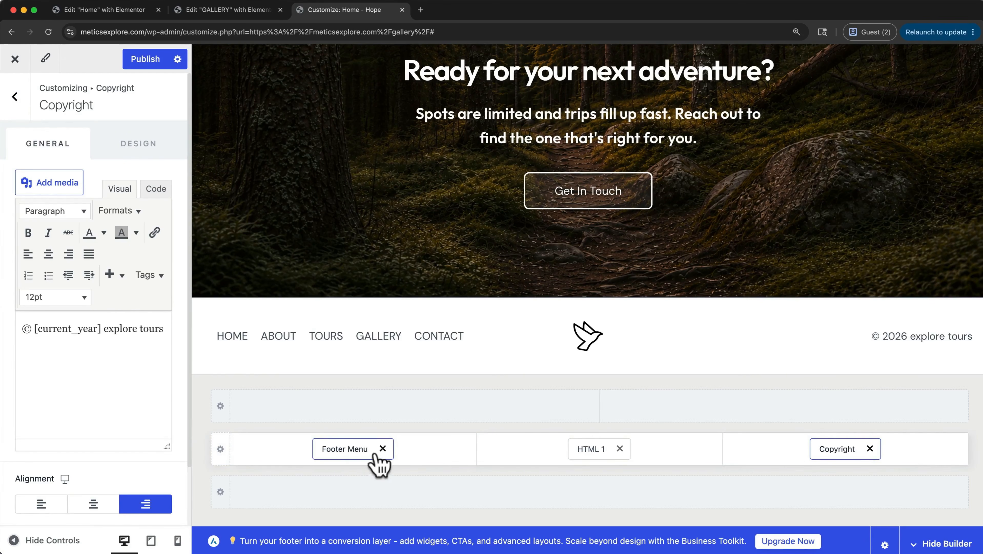
# Remove the Footer Menu from the footer row and move the HTML 1 element into the first column.
pyautogui.click(383, 449)
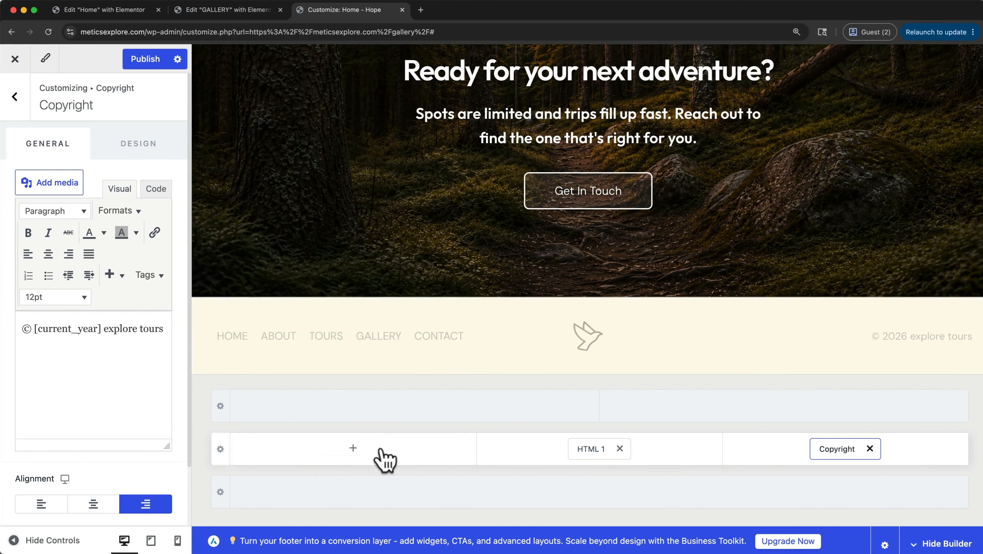
pyautogui.moveTo(581, 448); pyautogui.dragTo(365, 464)
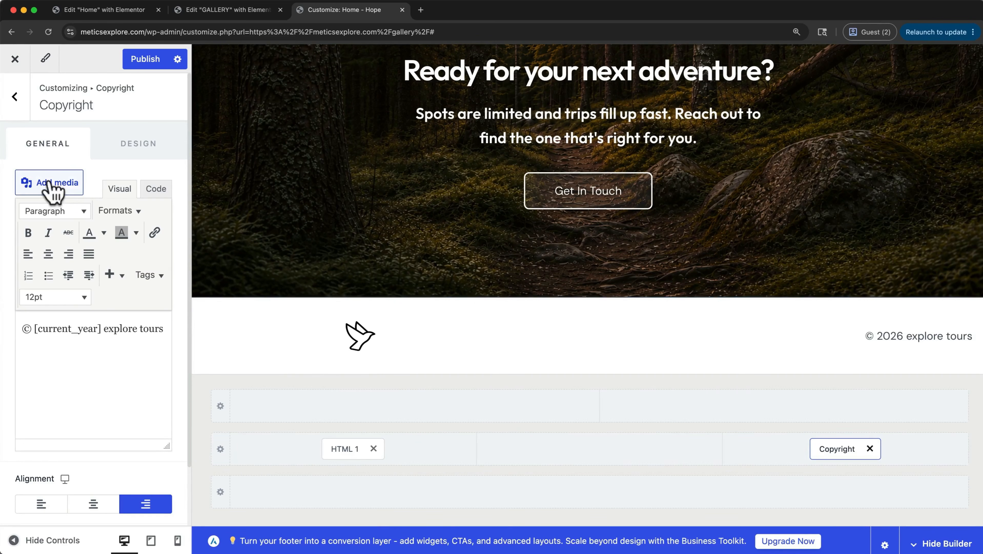
# Upload e_logo_dark.png from the Downloads folder and insert it into the footer's HTML 1 element.
pyautogui.click(16, 96)
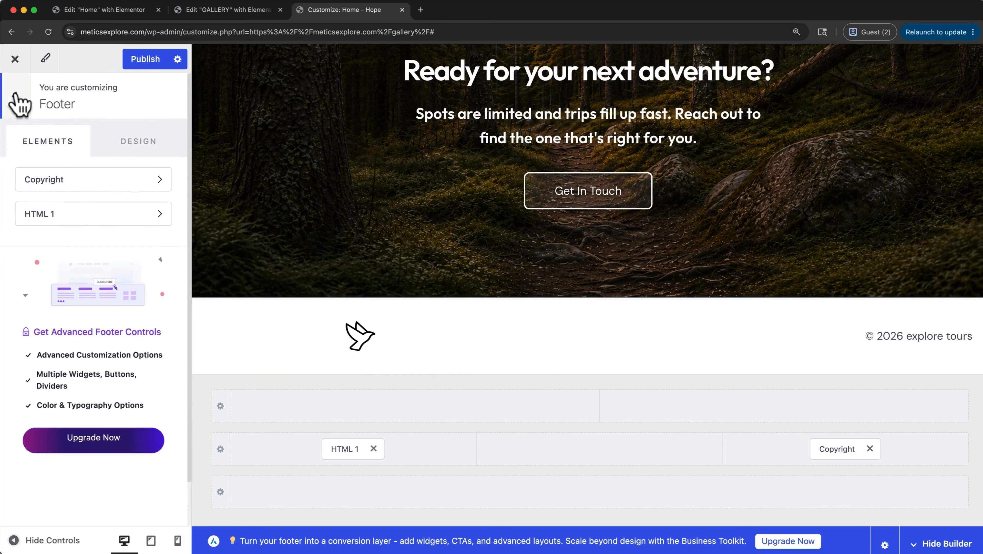
pyautogui.click(45, 217)
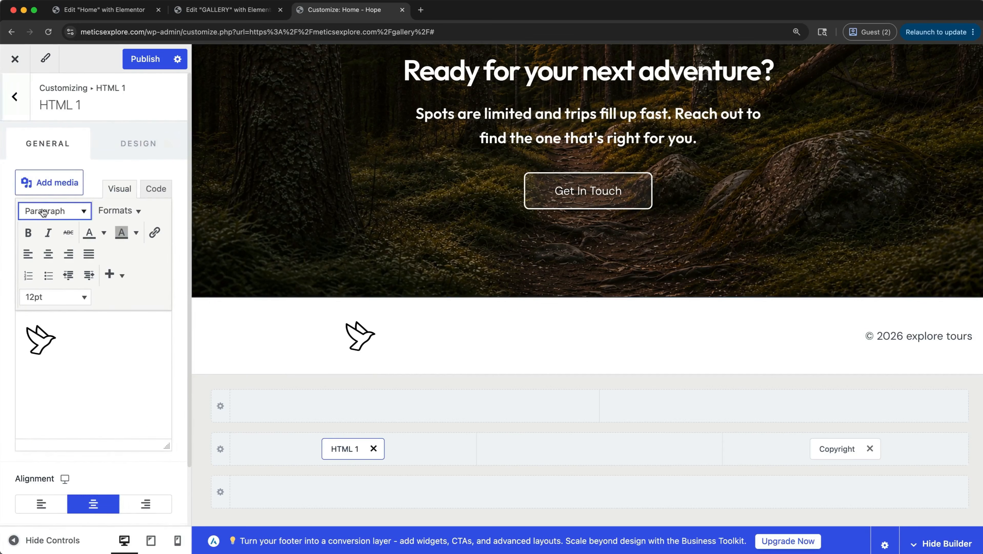
pyautogui.click(53, 187)
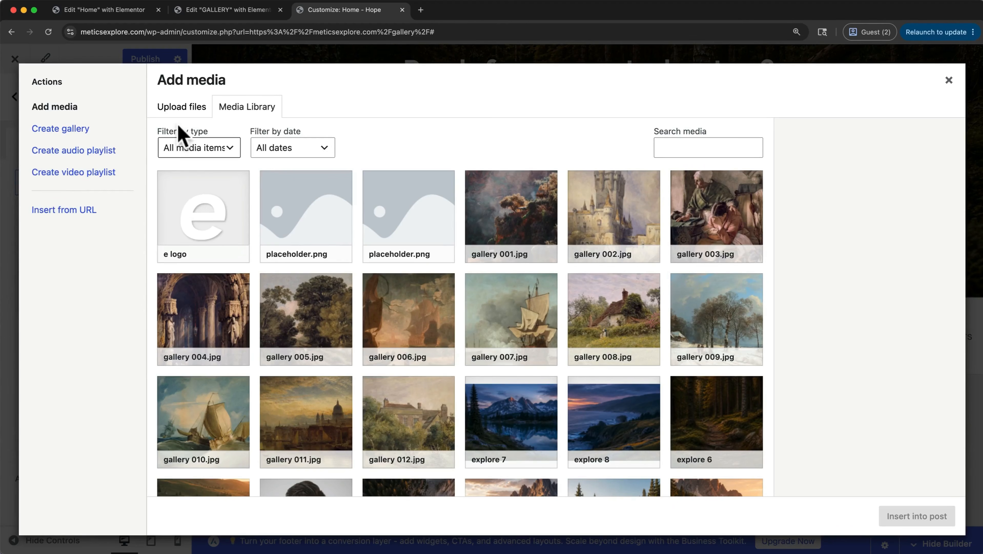
pyautogui.click(175, 116)
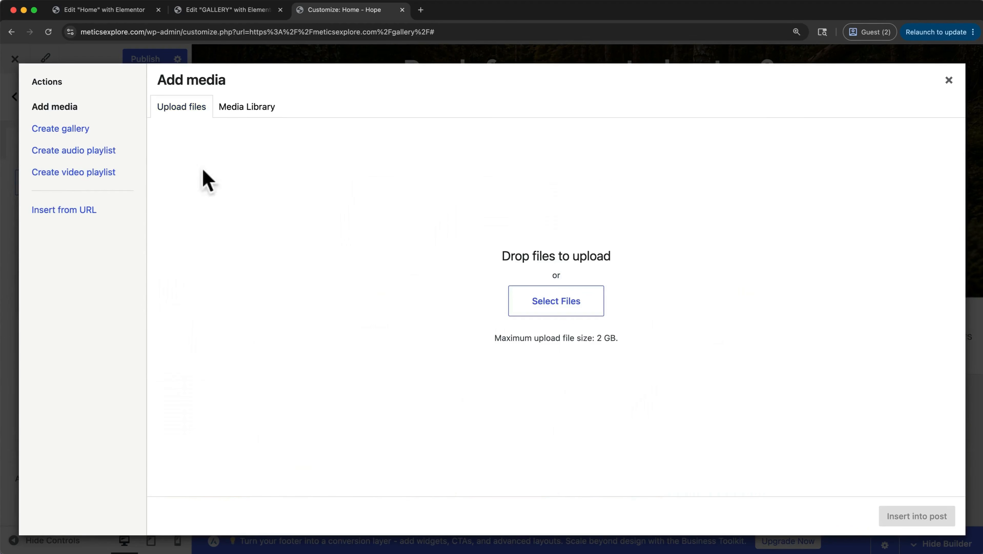
pyautogui.click(514, 298)
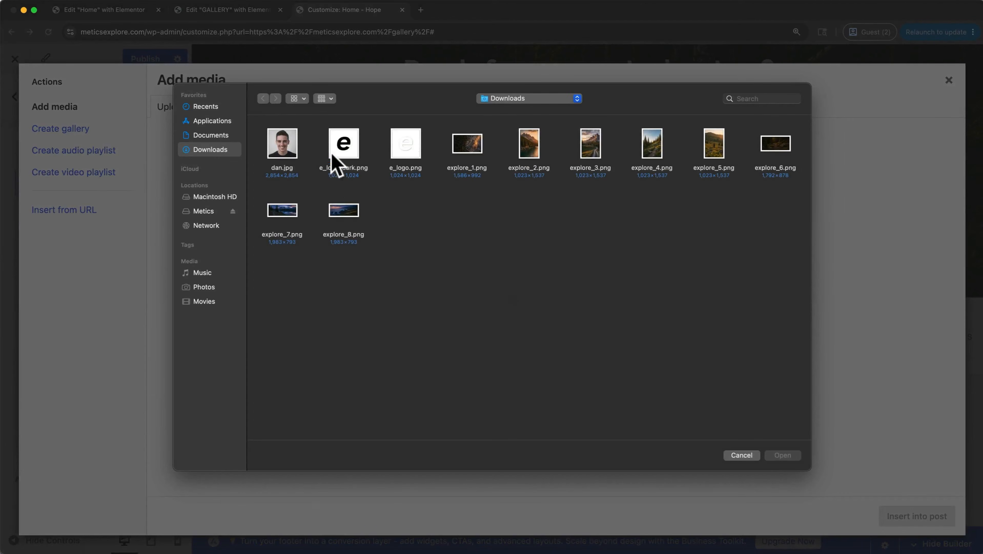
pyautogui.click(333, 153)
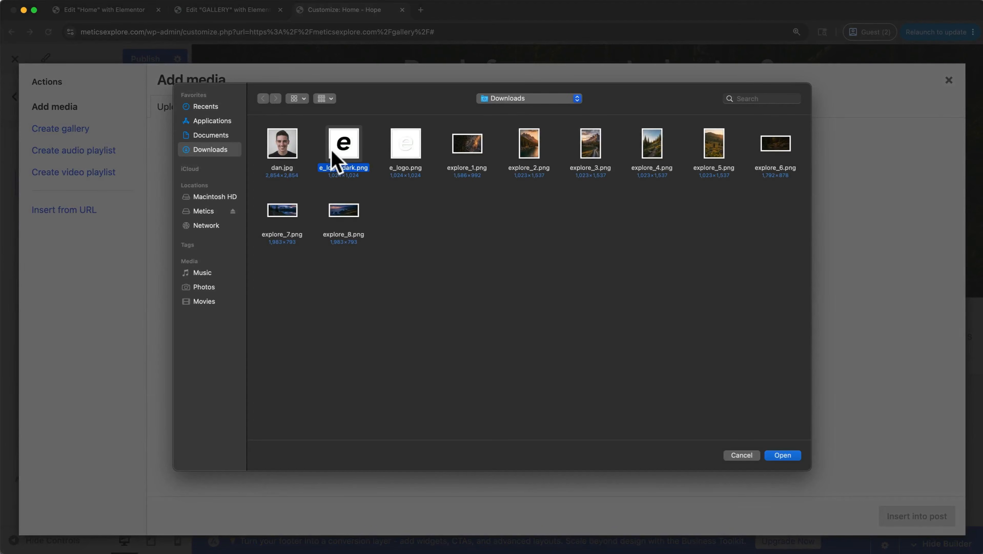
pyautogui.click(796, 456)
pyautogui.click(891, 517)
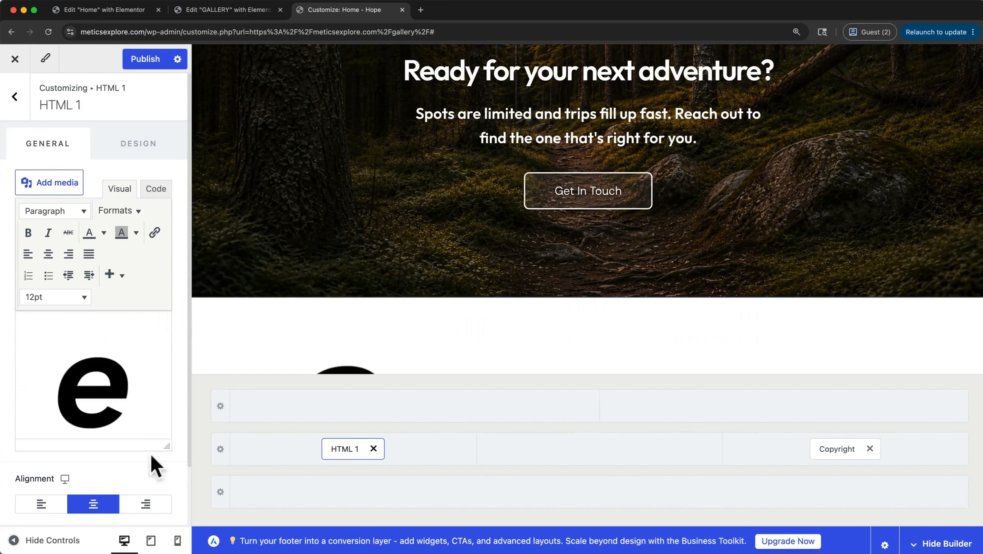
# Scale the inserted dark e logo in the HTML 1 content down to a small icon matching the bird logo's size.
pyautogui.scroll(-3, 125, 411)
pyautogui.click(123, 410)
pyautogui.press('BackSpace')
pyautogui.press('BackSpace')
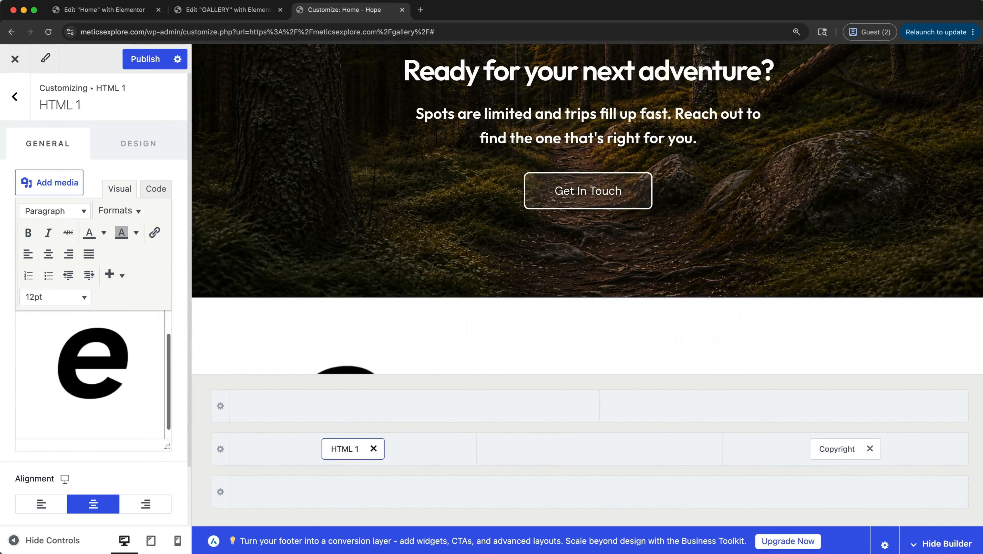
pyautogui.press('super+z')
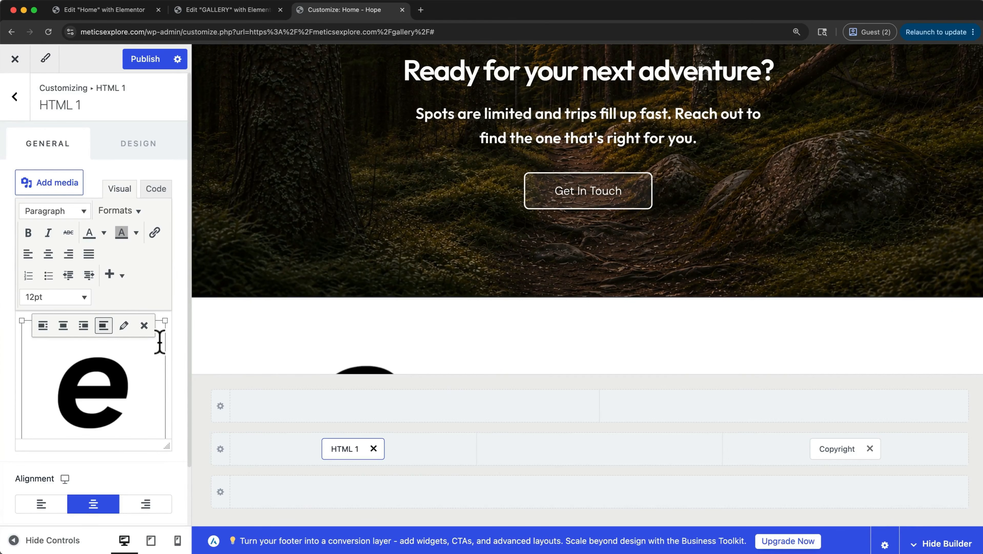
pyautogui.moveTo(167, 317); pyautogui.dragTo(59, 355)
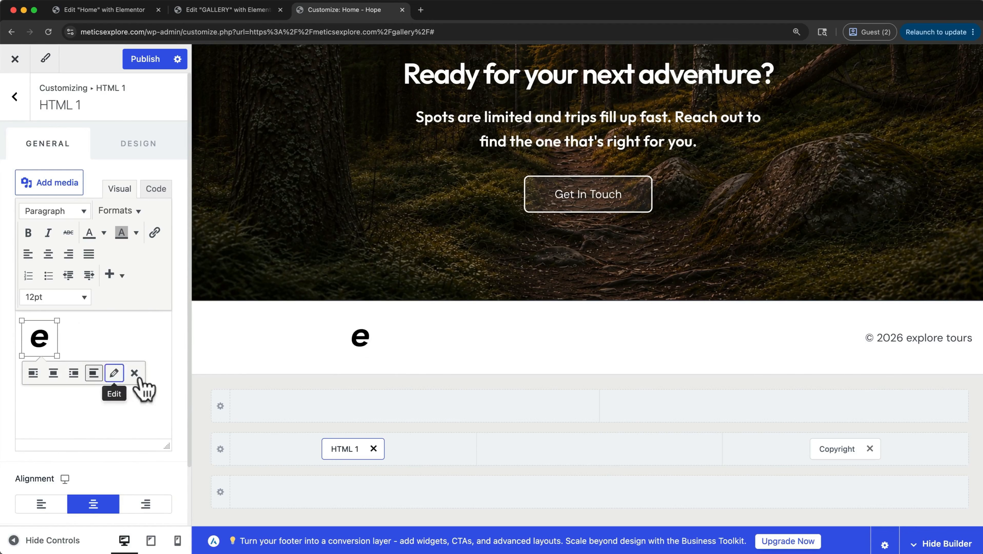
# Align the HTML 1 footer element to the left and publish the footer changes.
pyautogui.click(321, 343)
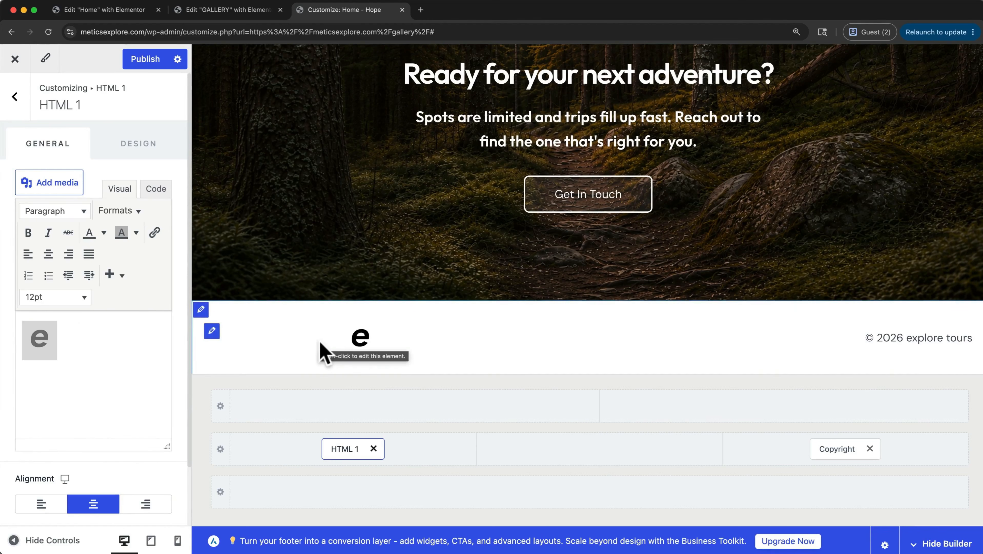
pyautogui.click(52, 500)
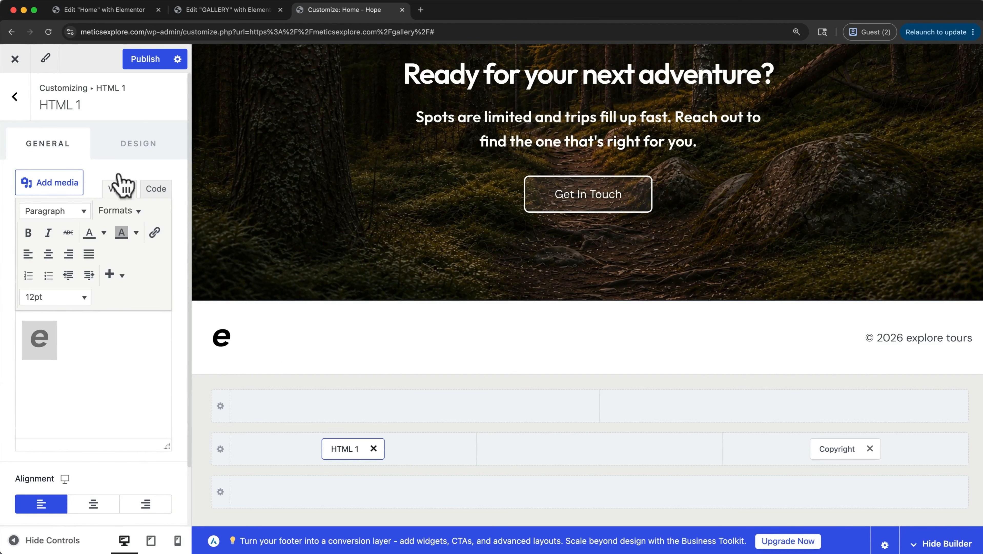
pyautogui.click(154, 61)
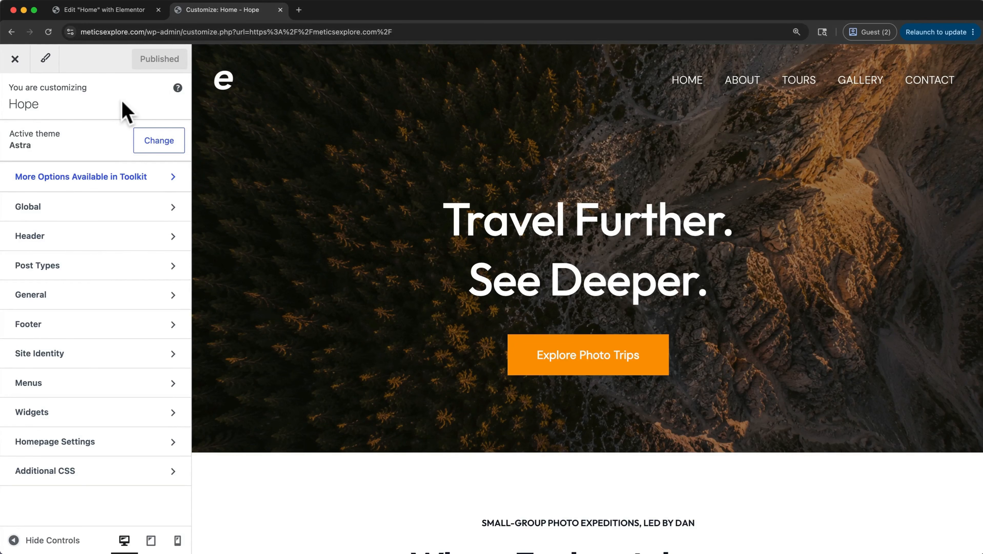
# Set the white e logo from the media library as the site icon, cropped closer around the letter, and publish it.
pyautogui.click(108, 362)
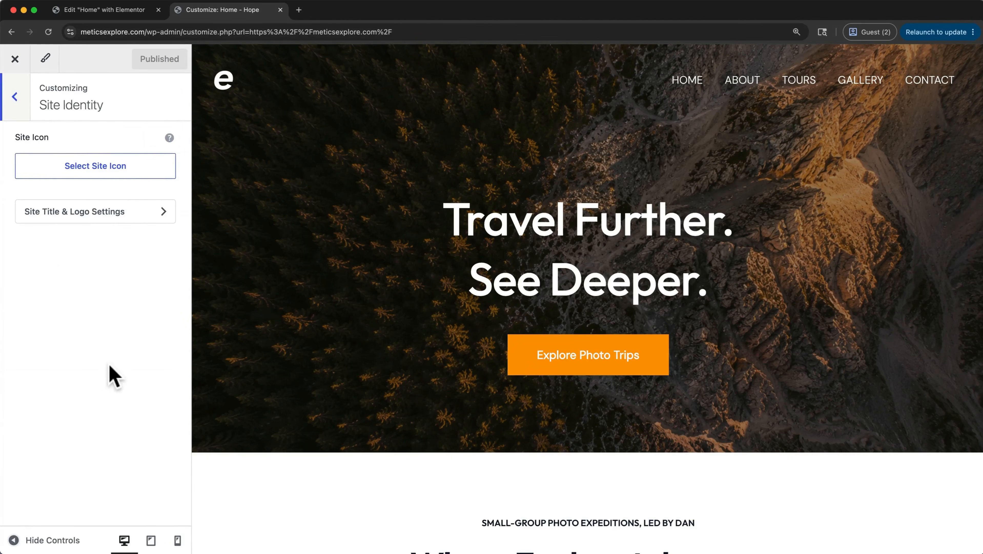
pyautogui.click(136, 169)
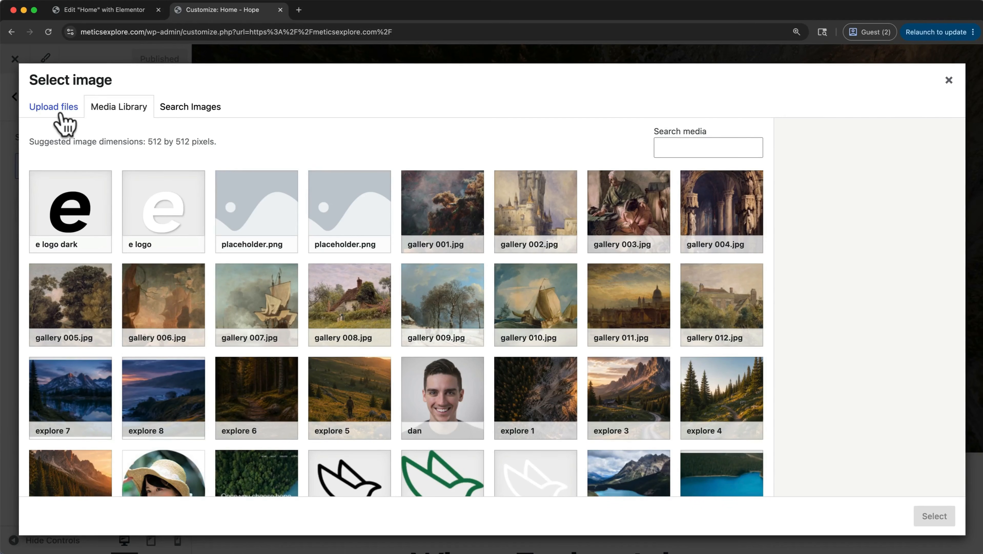
pyautogui.click(161, 203)
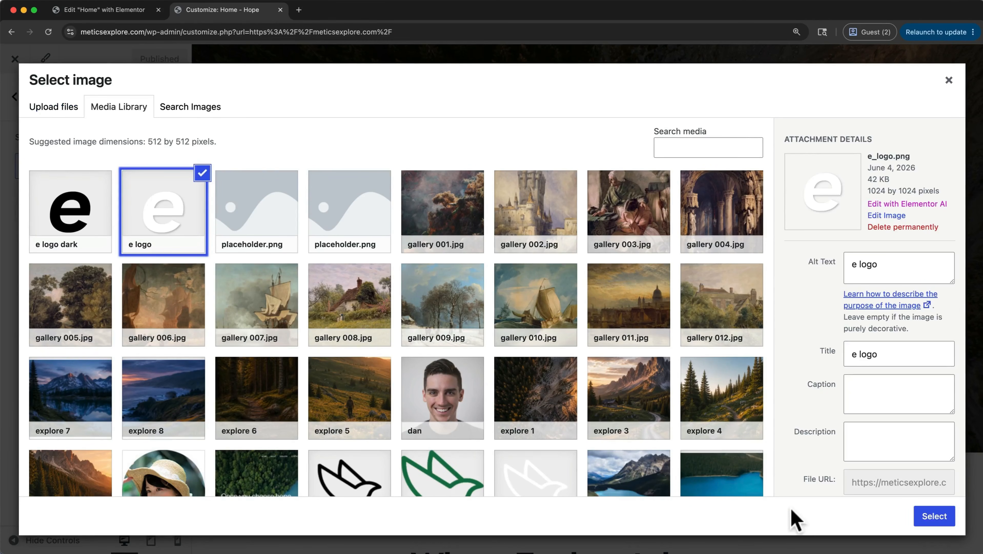
pyautogui.click(922, 521)
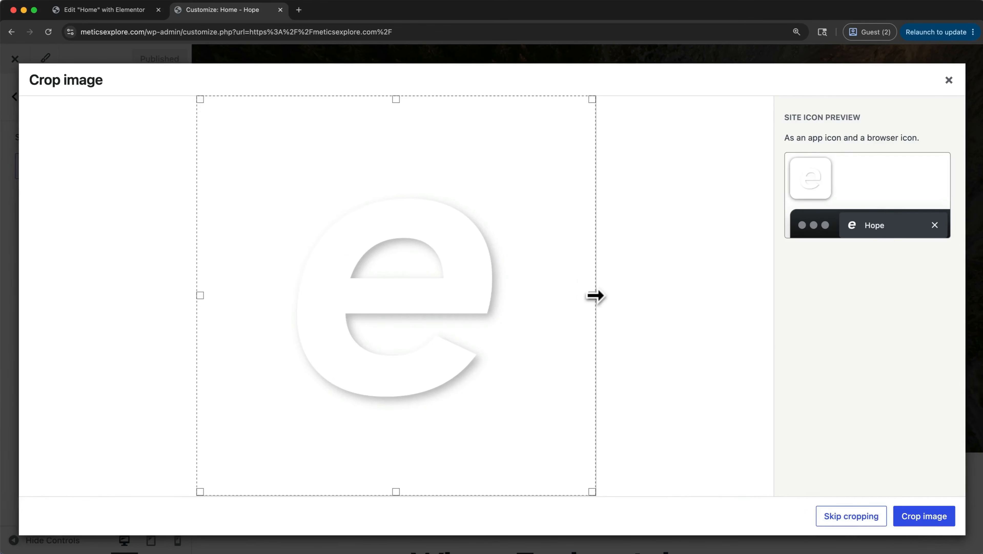
pyautogui.moveTo(592, 295); pyautogui.dragTo(507, 325)
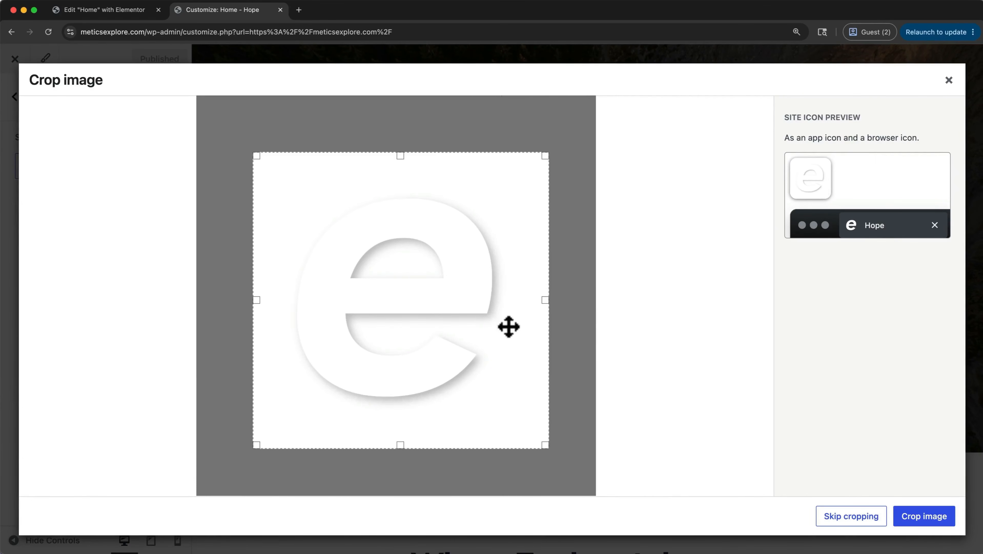
pyautogui.click(913, 516)
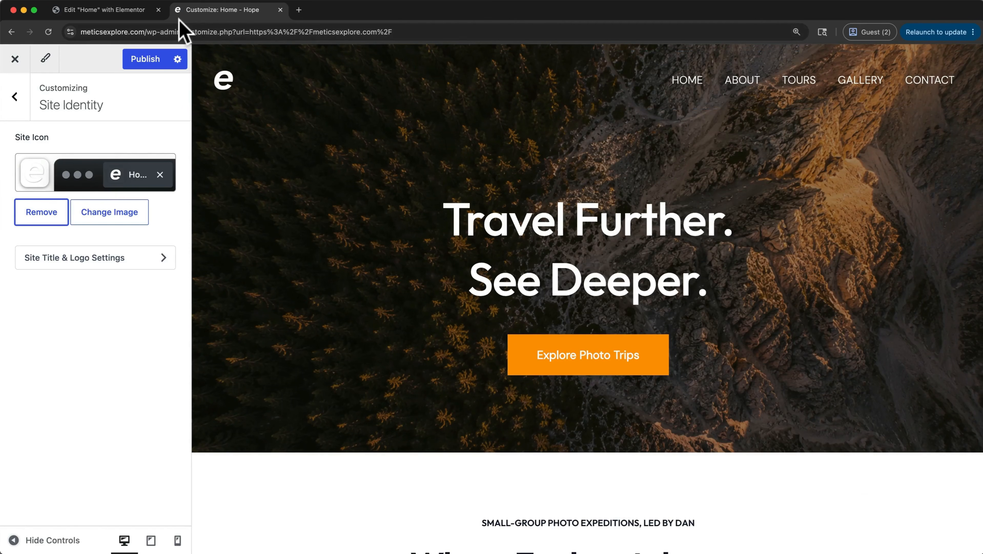
pyautogui.click(144, 61)
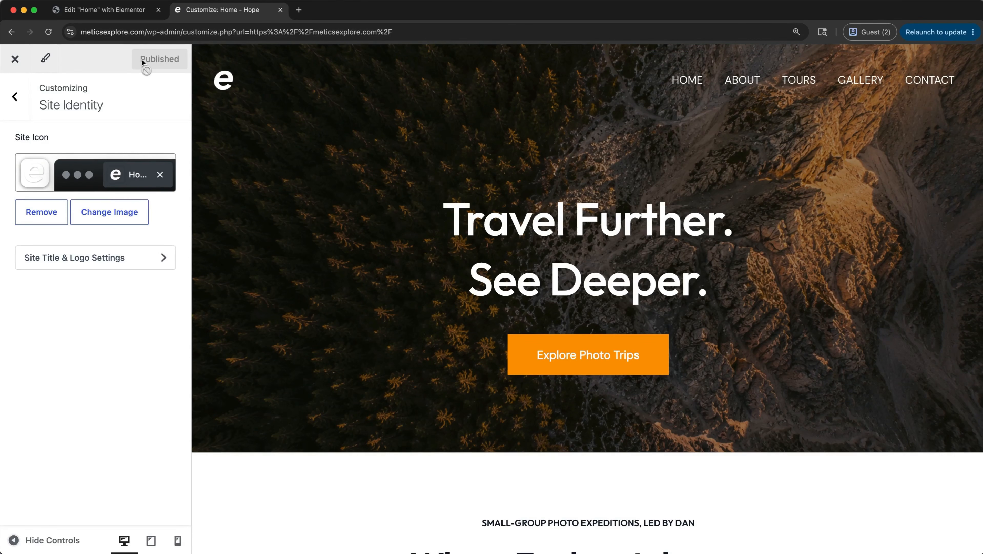
# Close the customizer, open the live Home page from the page editor and log out of WordPress.
pyautogui.click(280, 9)
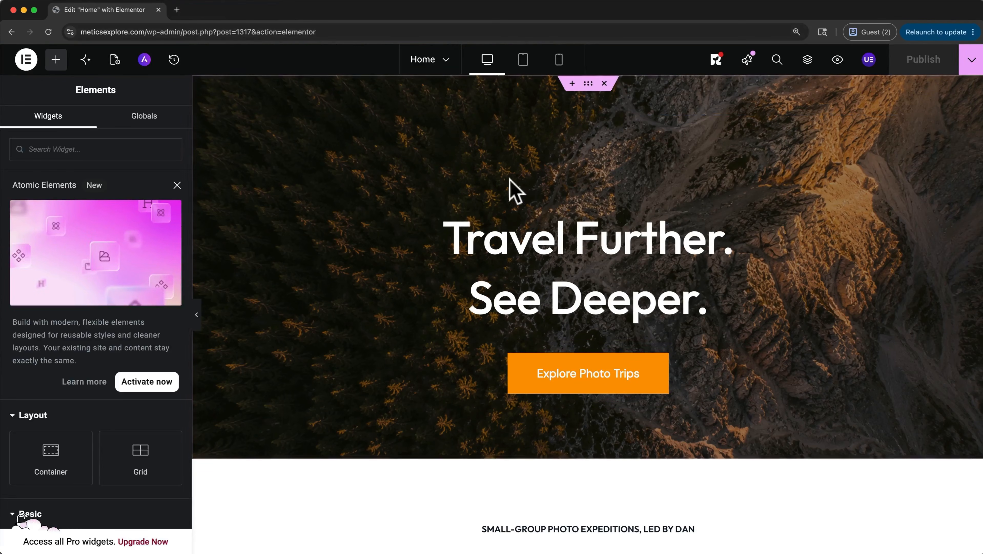
pyautogui.click(970, 64)
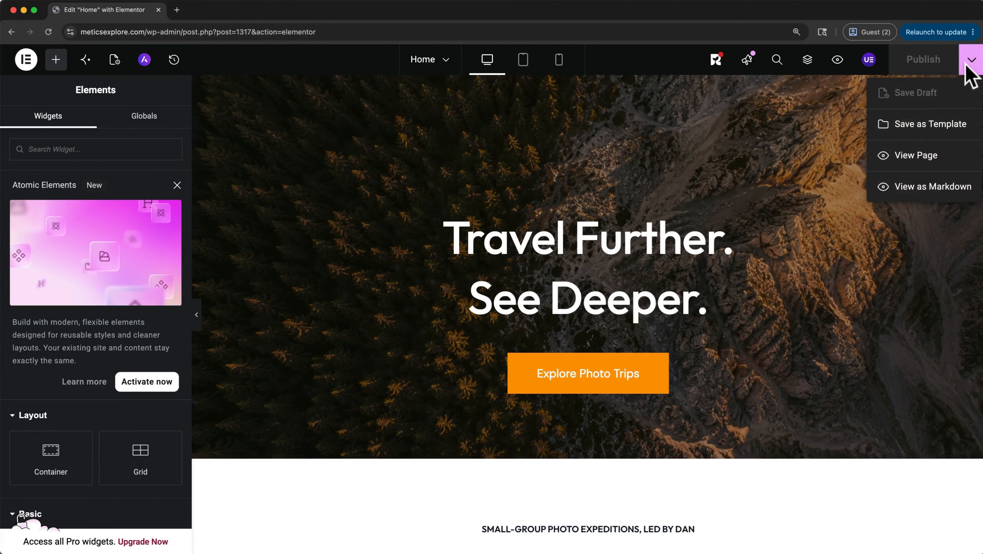
pyautogui.click(936, 154)
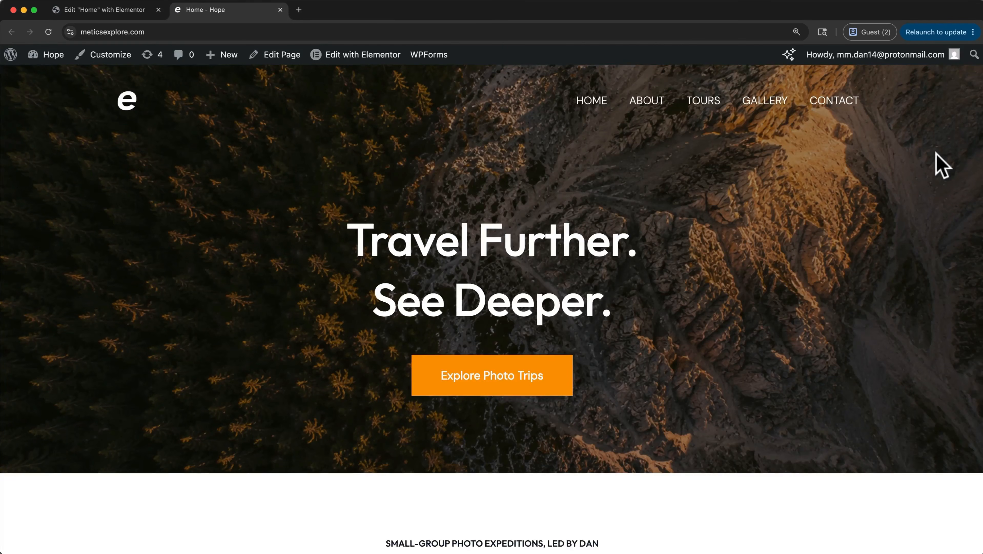
pyautogui.moveTo(806, 55)
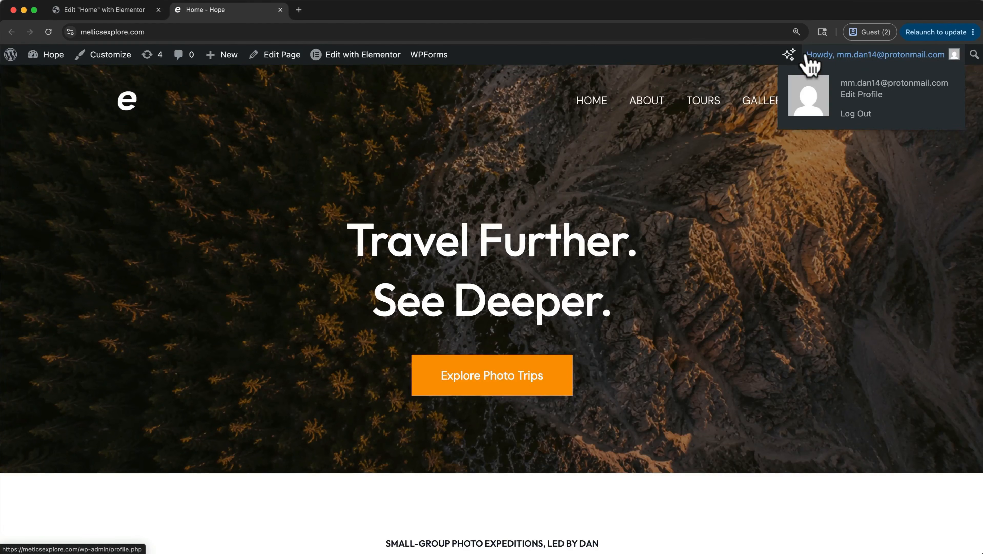
pyautogui.click(856, 114)
# Load the meticsexplore.com home page as a logged-out visitor and follow Explore Photo Trips to the trips page.
pyautogui.click(690, 32)
pyautogui.click(349, 31)
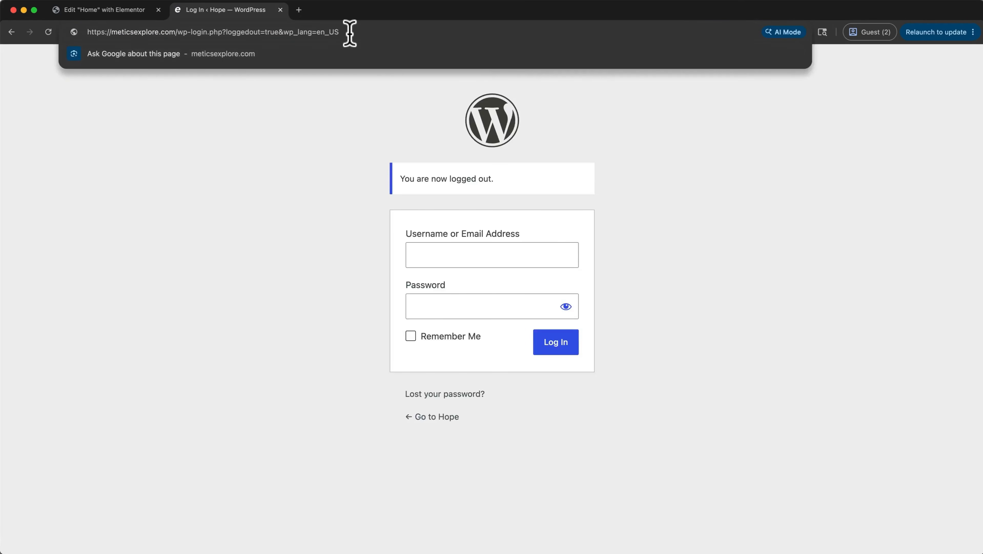
pyautogui.moveTo(349, 32); pyautogui.dragTo(179, 32)
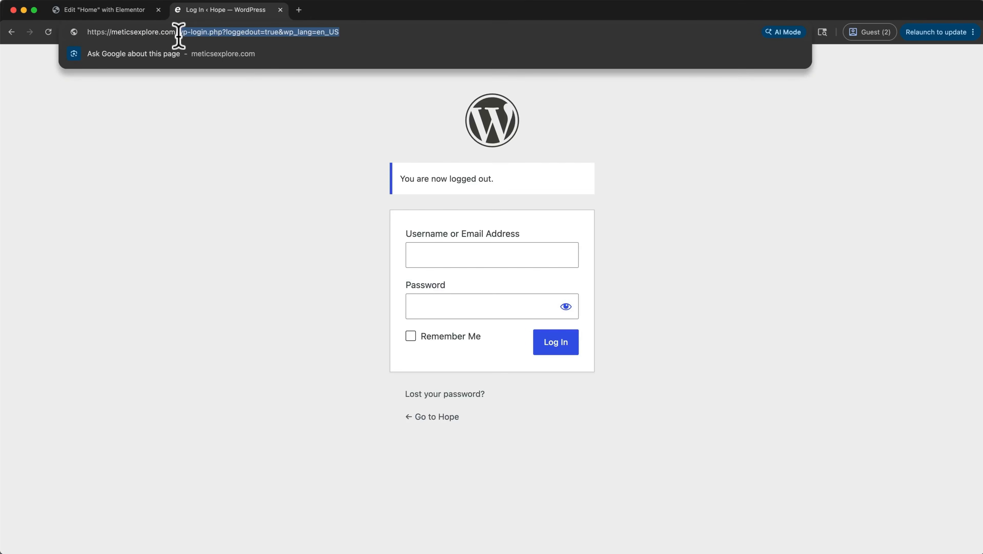
pyautogui.press('BackSpace')
pyautogui.press('Return')
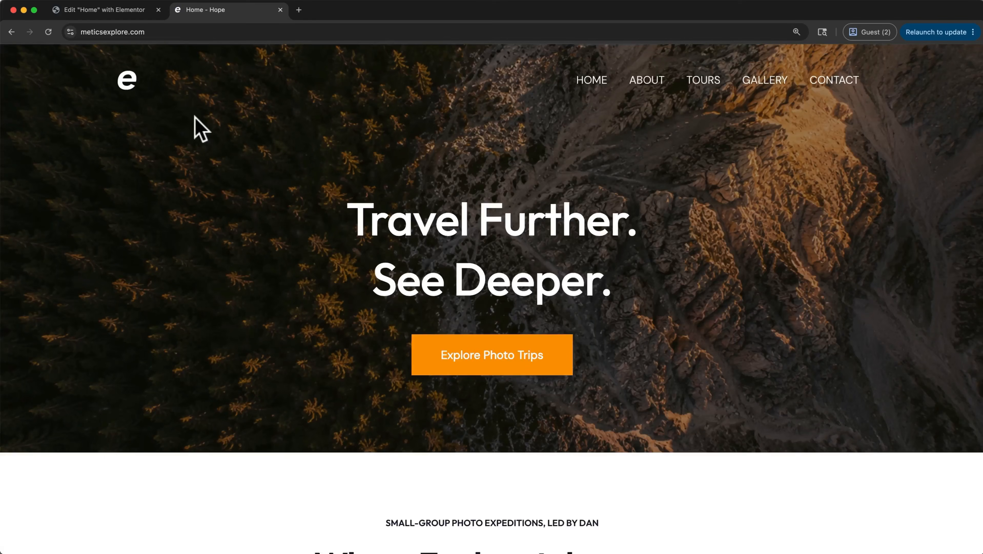
pyautogui.click(457, 353)
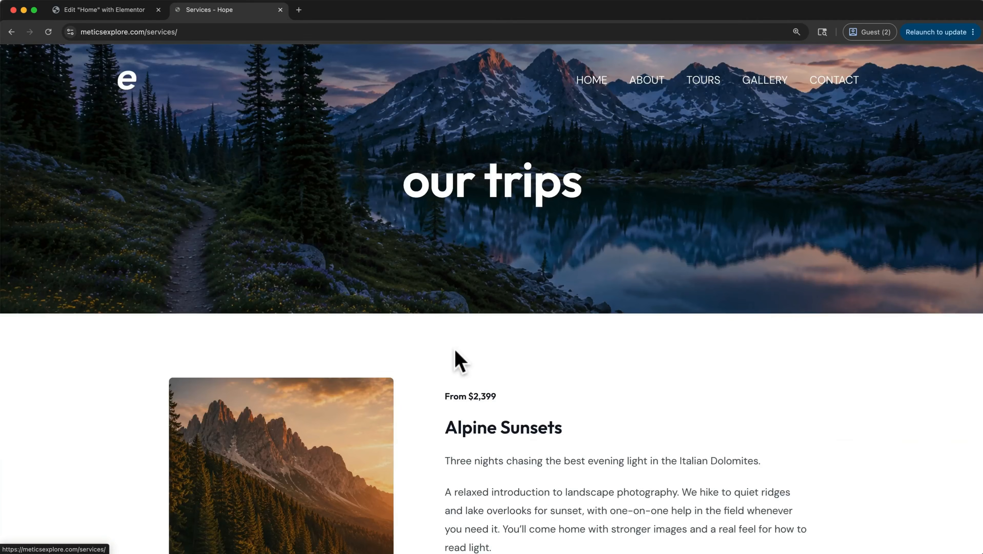
# Review the trip listings on the live trips page, then return to the Home page and look through its sections.
pyautogui.scroll(-10, 455, 351)
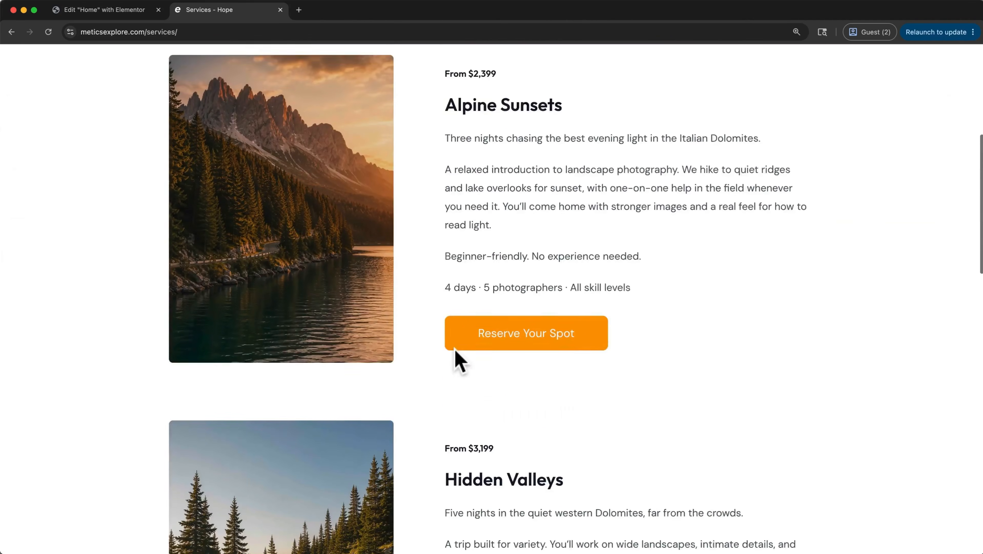
pyautogui.scroll(-20, 460, 361)
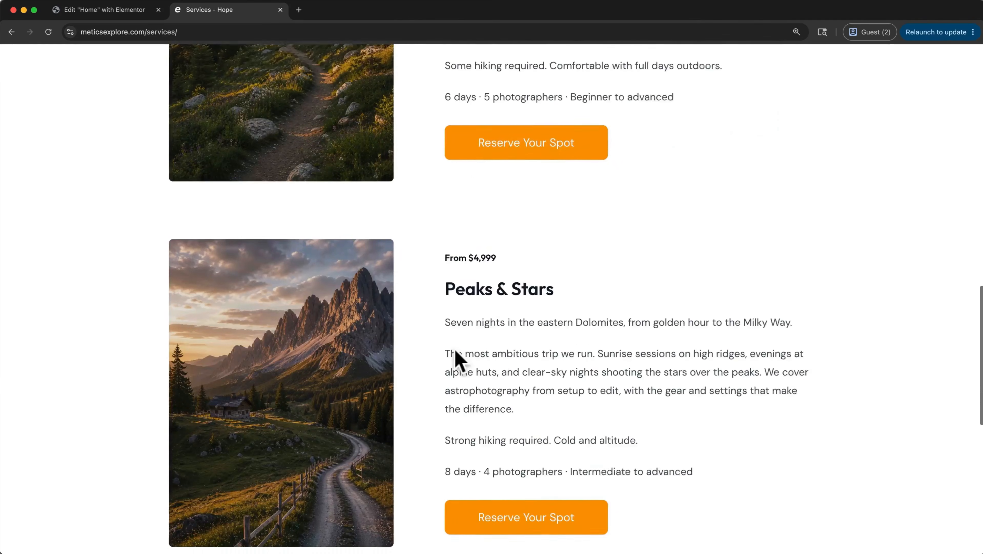
pyautogui.scroll(-5, 455, 348)
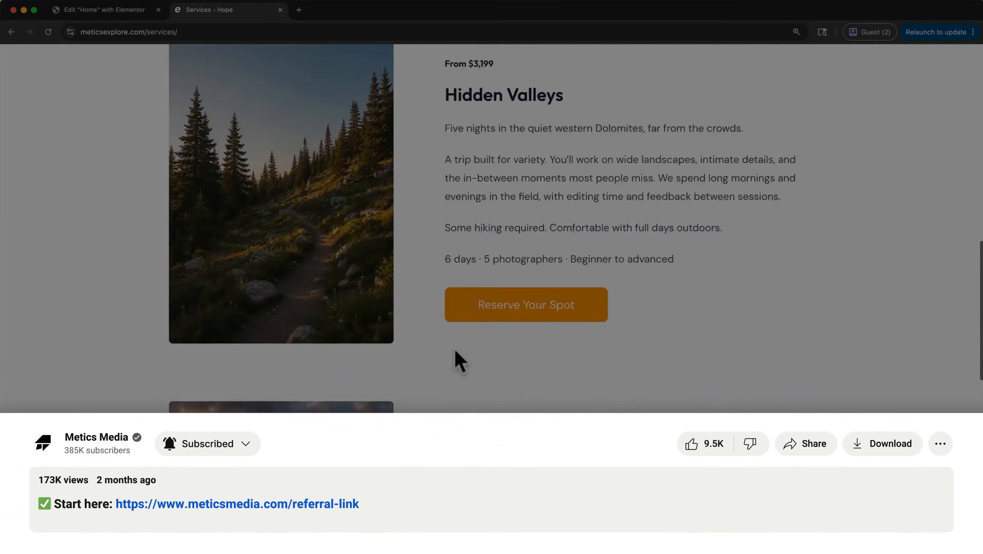
pyautogui.scroll(18, 455, 348)
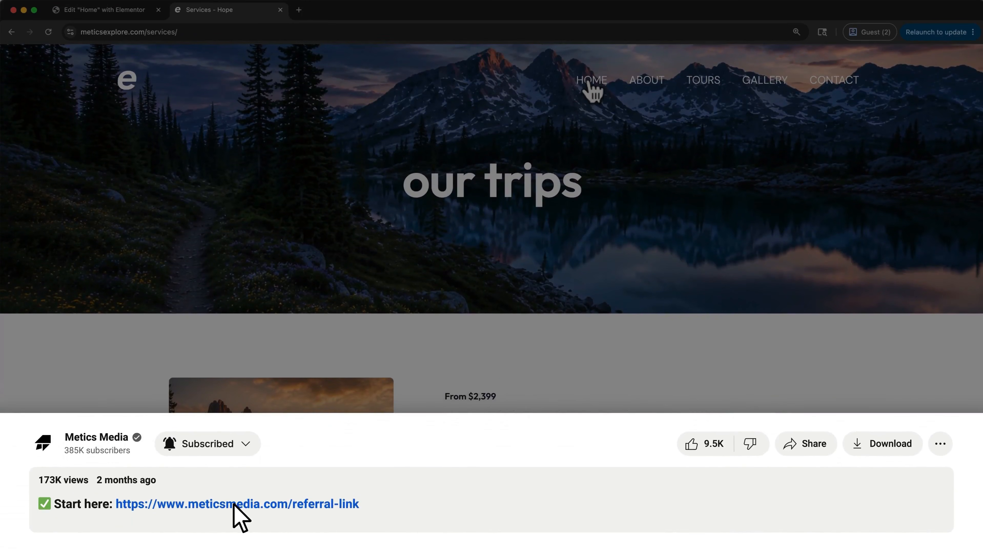
pyautogui.click(589, 82)
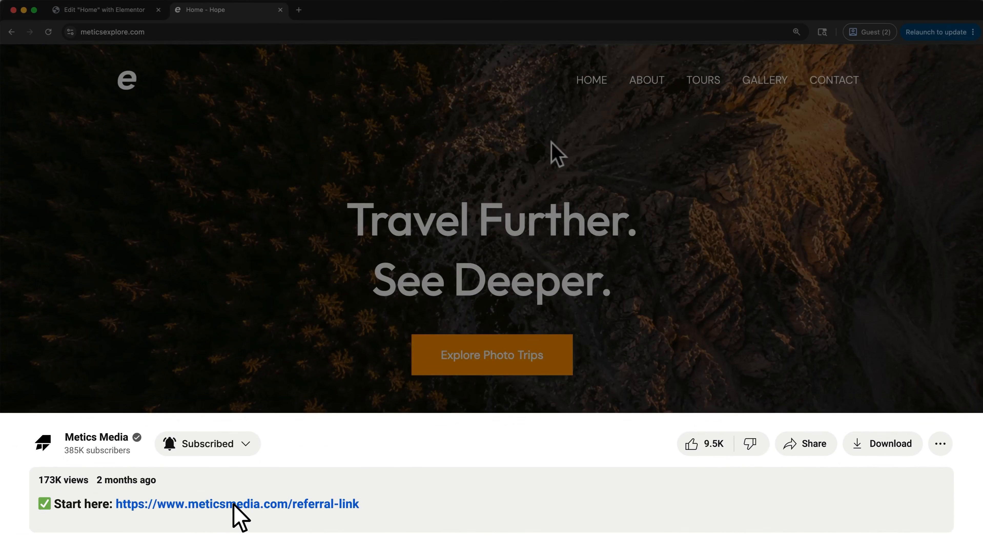
pyautogui.scroll(-15, 552, 142)
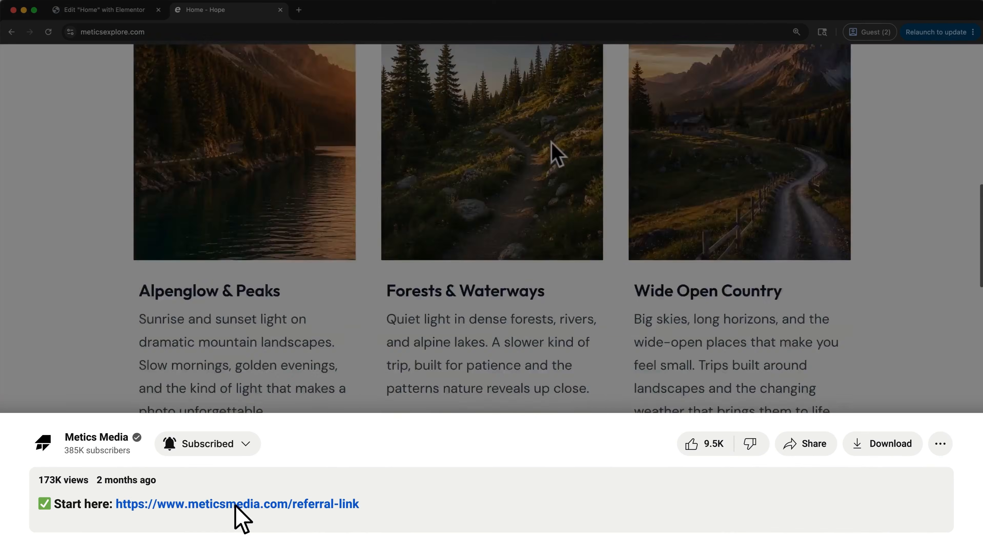